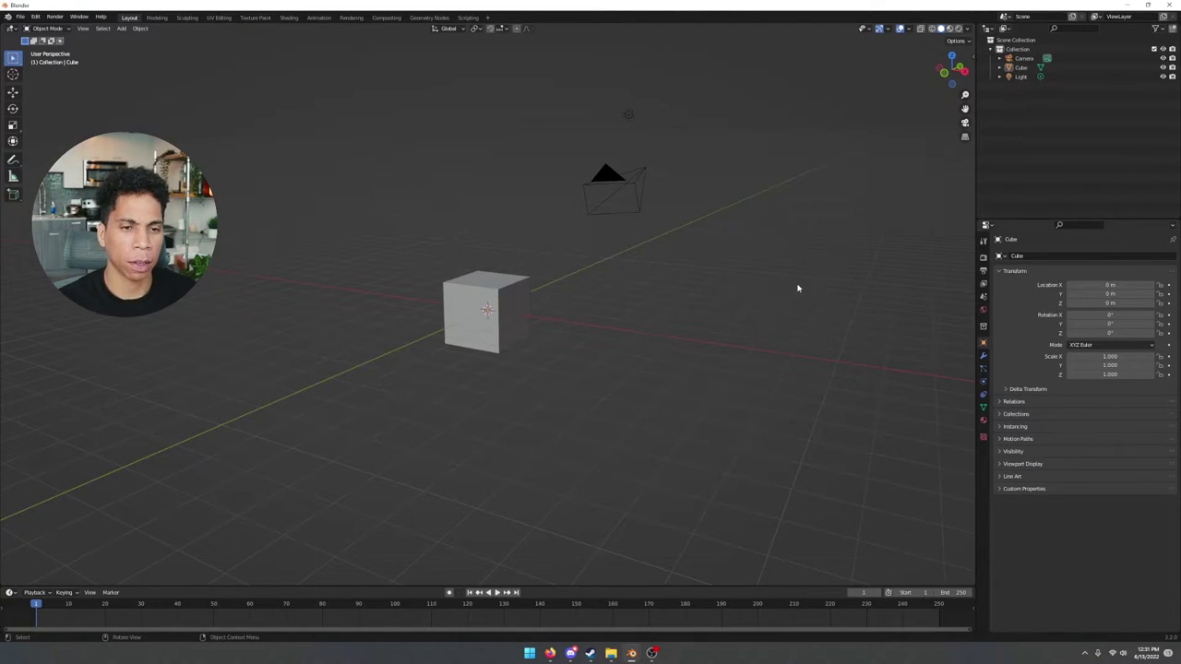
Delete all the default objects from the scene, including the cube, camera and light
mouse_move(392, 206)
middle_down()
mouse_move(416, 203)
mouse_move(385, 215)
middle_up()
key(a)
key(x)
click(387, 212)
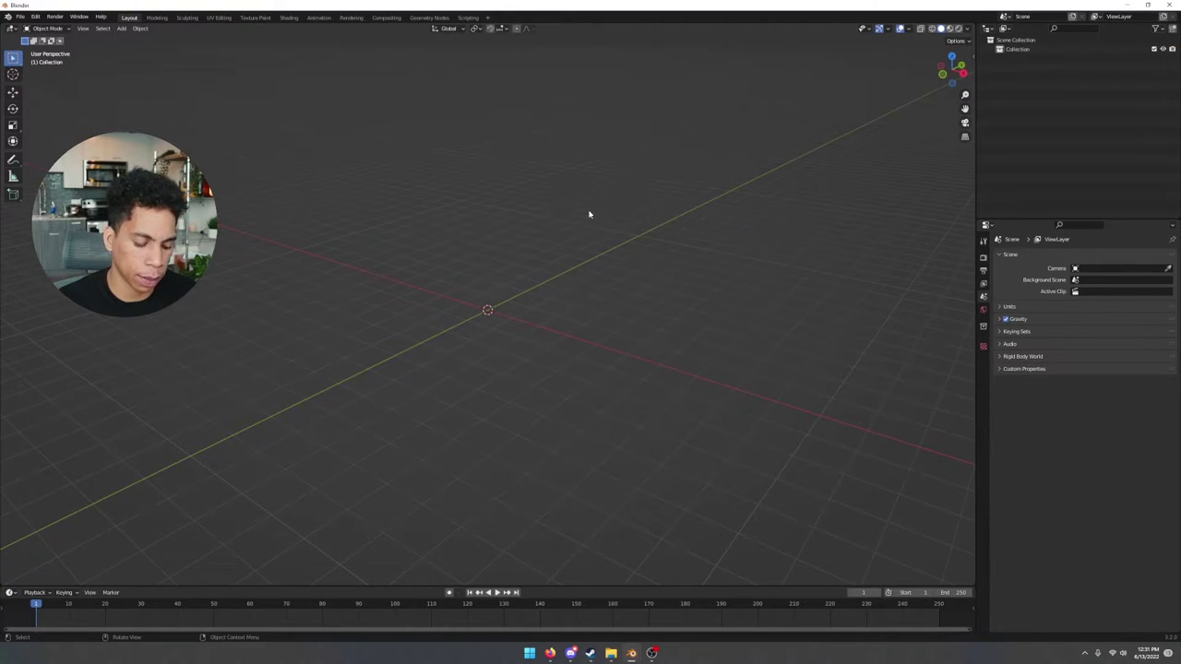
Show the Film section of the scene's render settings
click(985, 258)
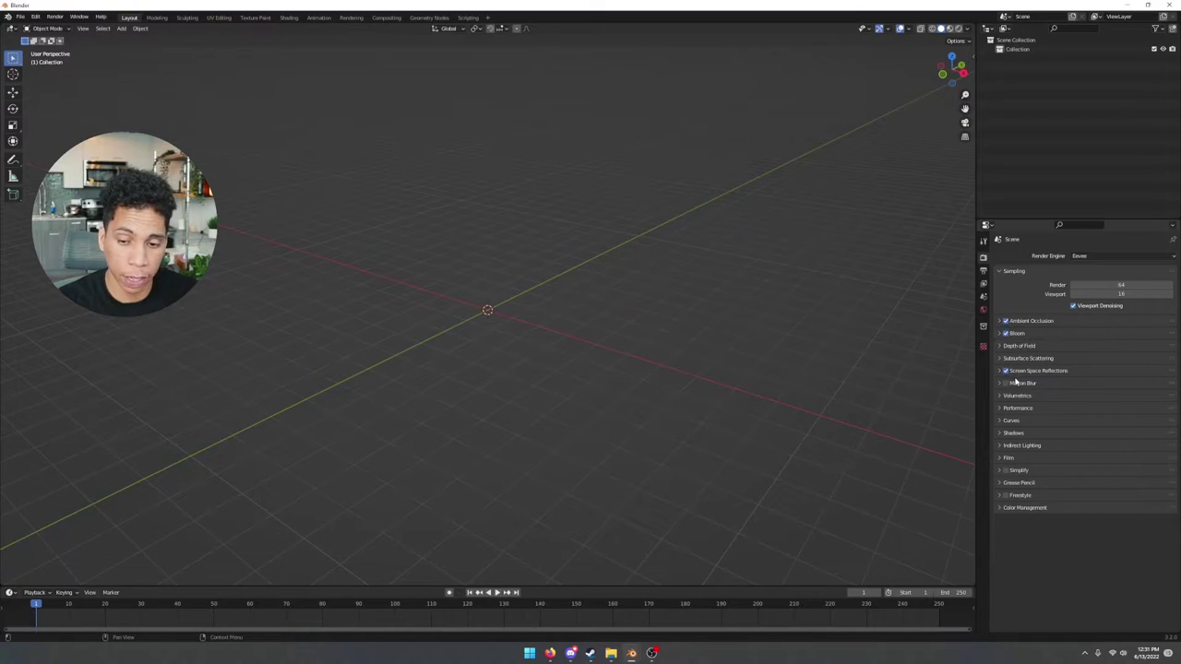
click(1003, 458)
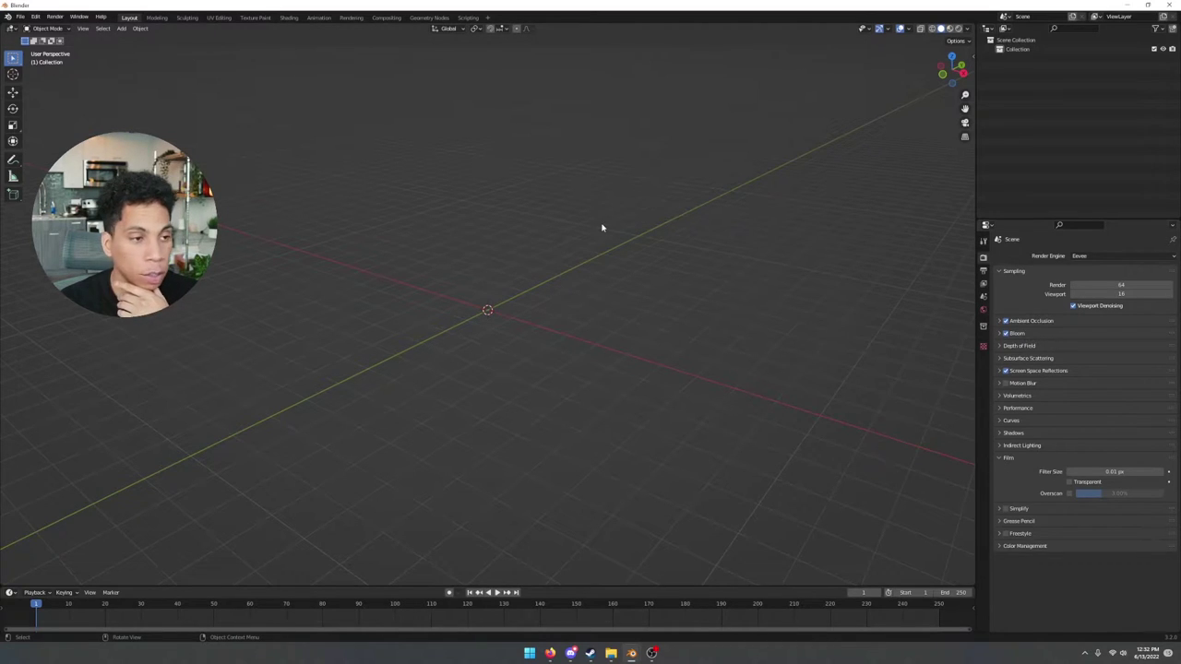
Set the default F-curve interpolation to Linear in the animation preferences and close the preferences window
click(37, 17)
click(57, 135)
drag(197, 31, 595, 170)
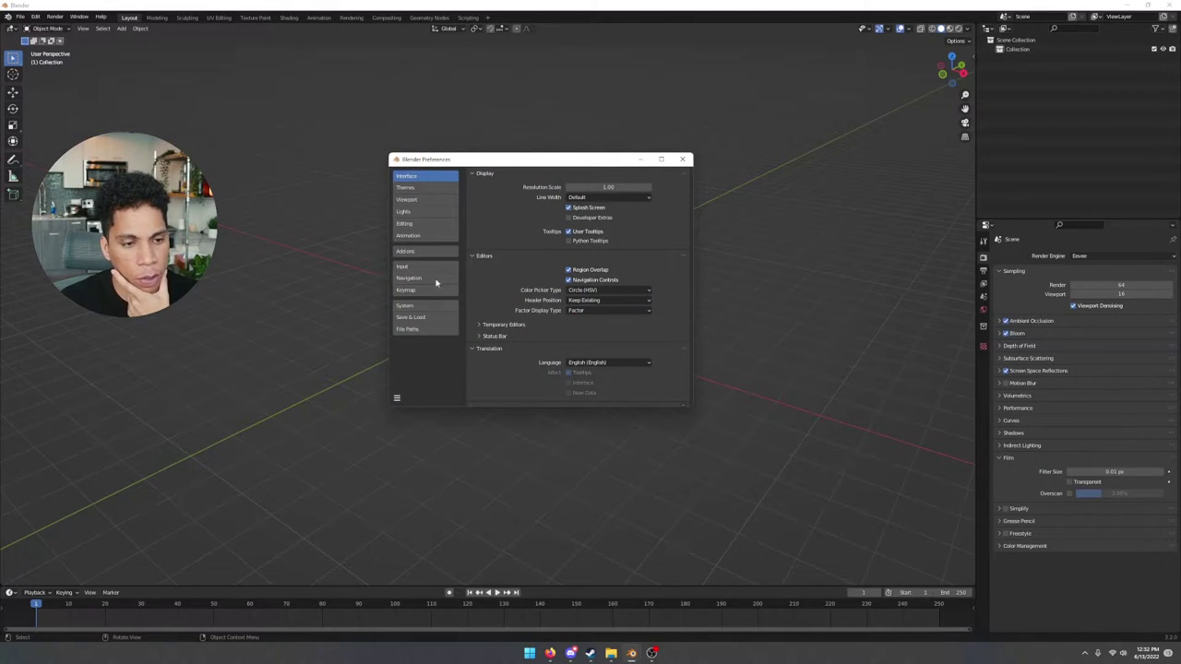
click(430, 235)
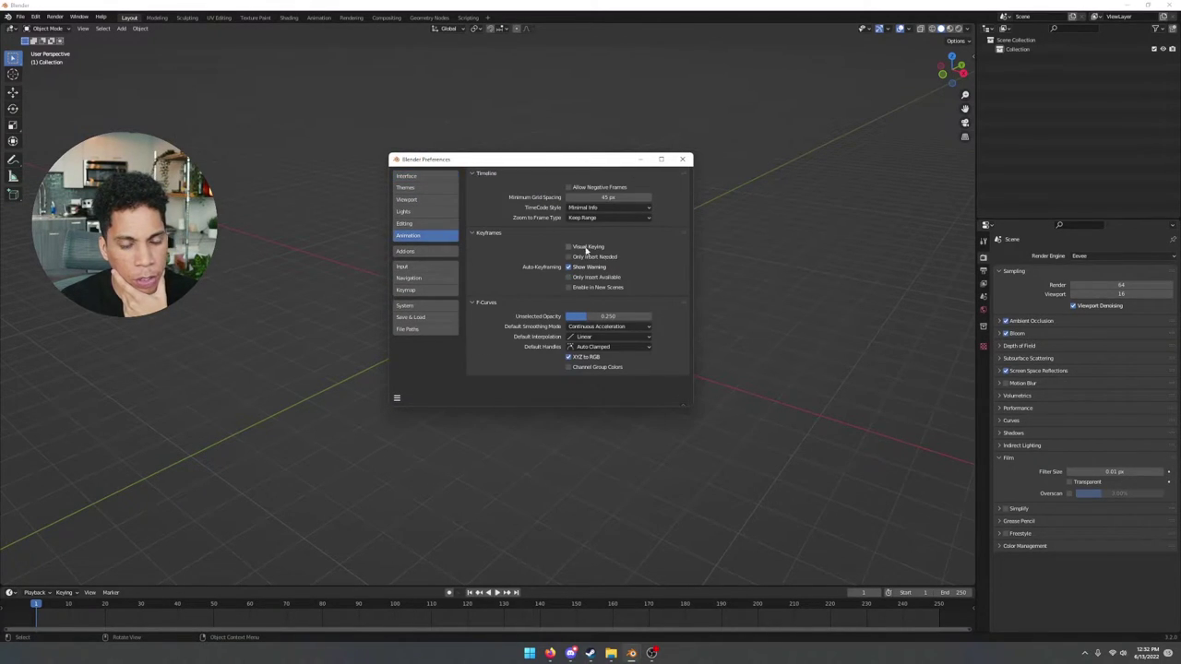
click(579, 336)
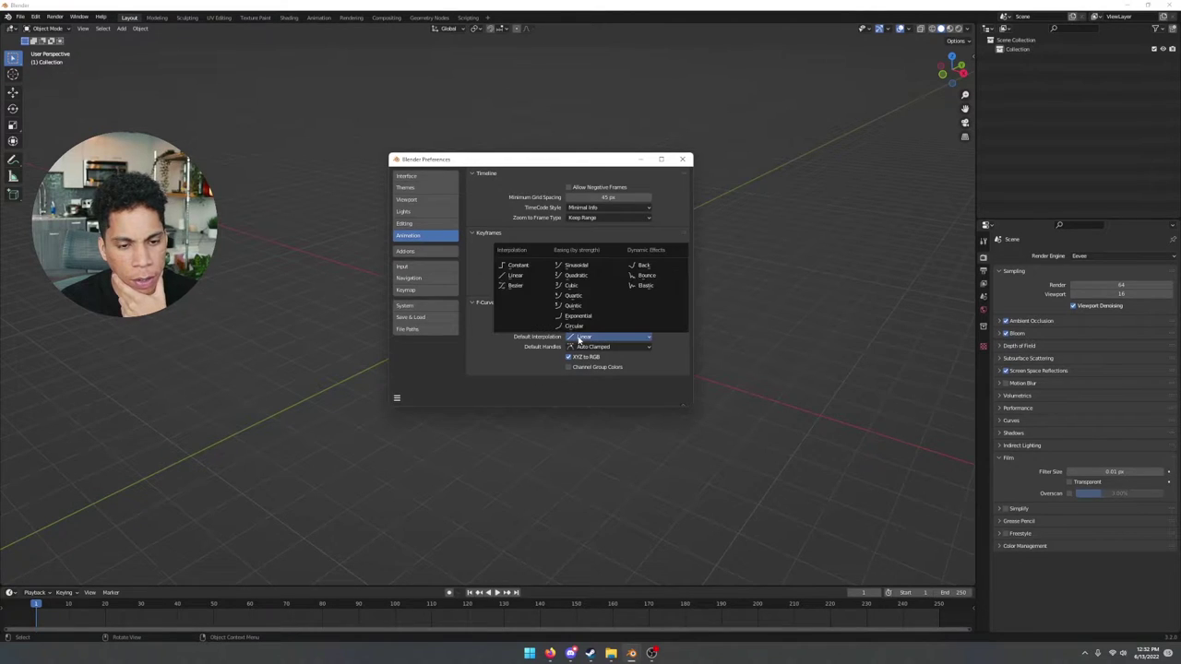
click(513, 275)
click(683, 160)
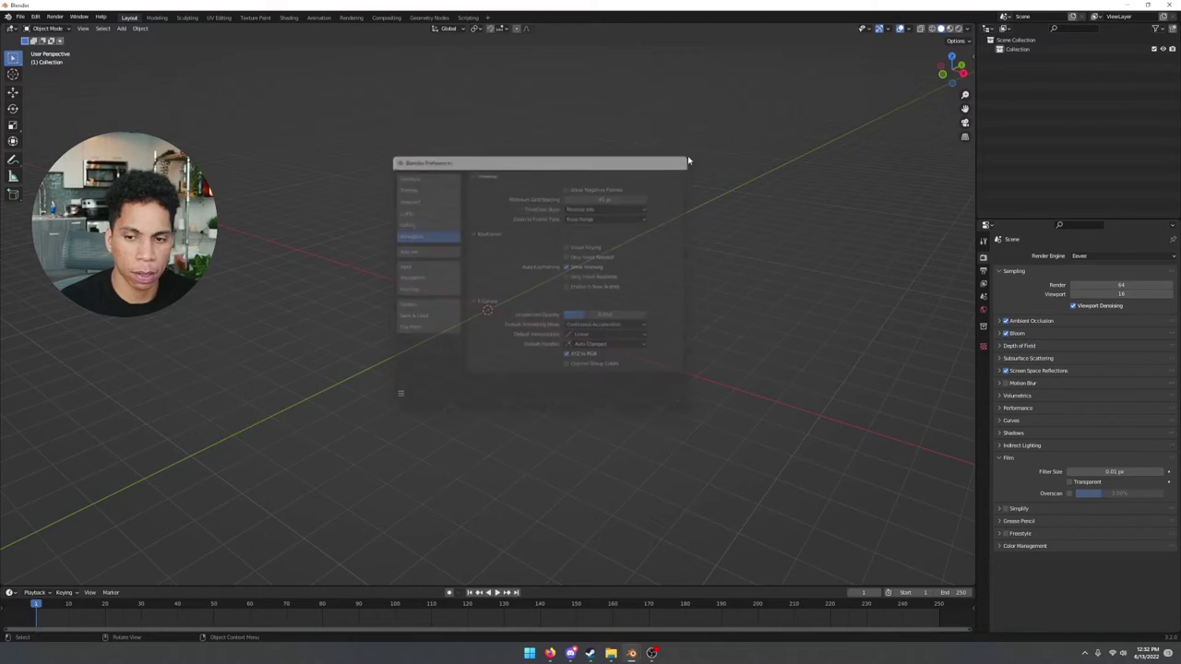
Switch to the Geometry Nodes workspace and add a mesh plane at the scene origin
click(437, 17)
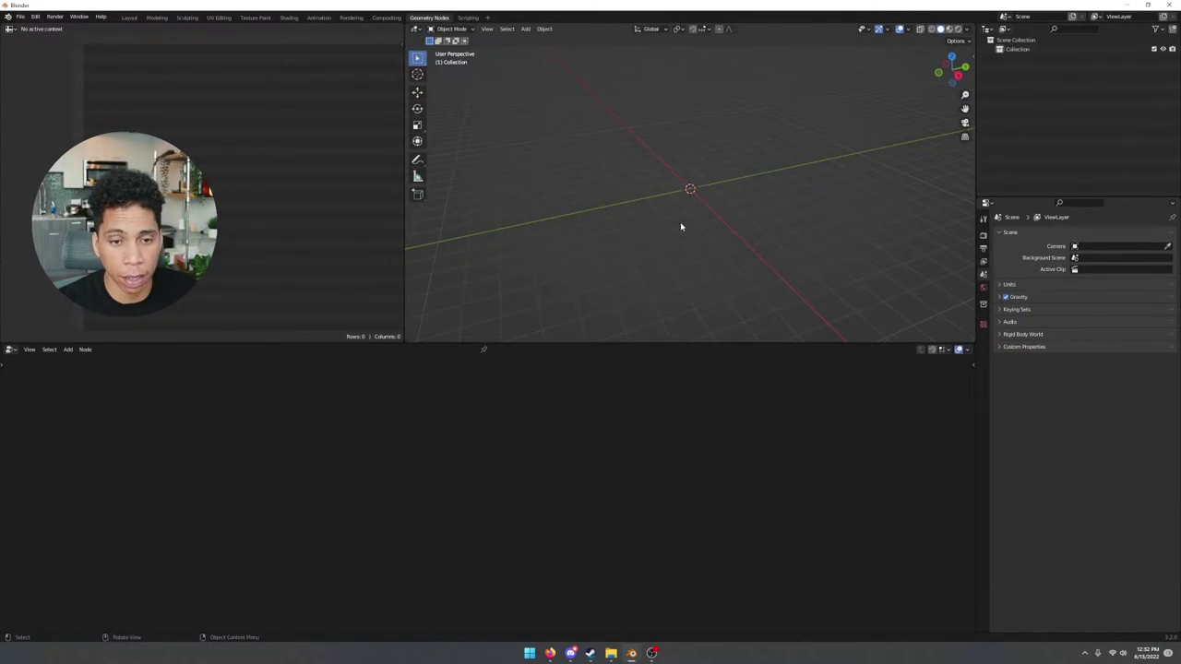
mouse_move(681, 226)
middle_down()
mouse_move(606, 200)
mouse_move(661, 220)
middle_up()
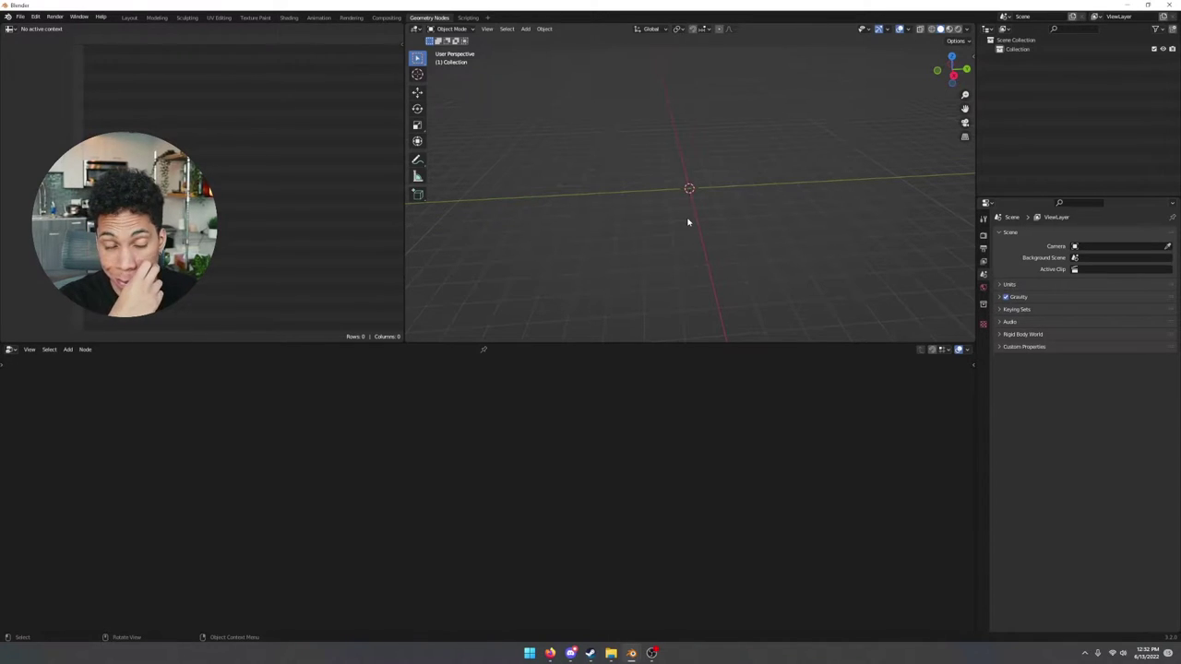
key(shift+a)
mouse_move(687, 218)
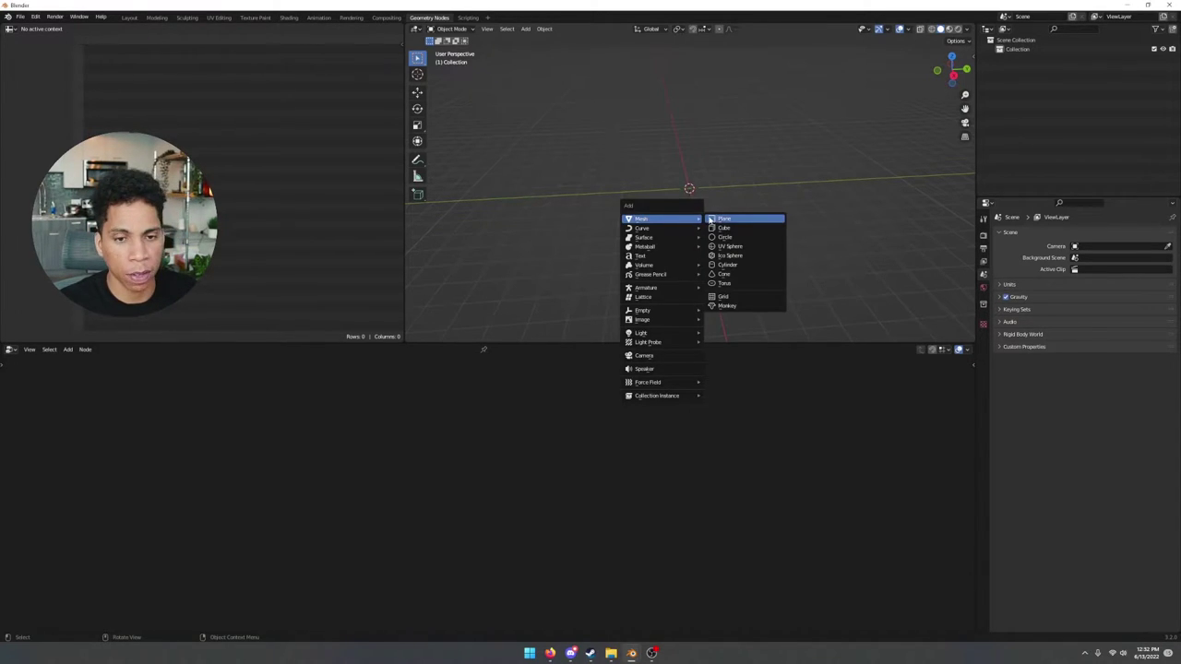
click(713, 219)
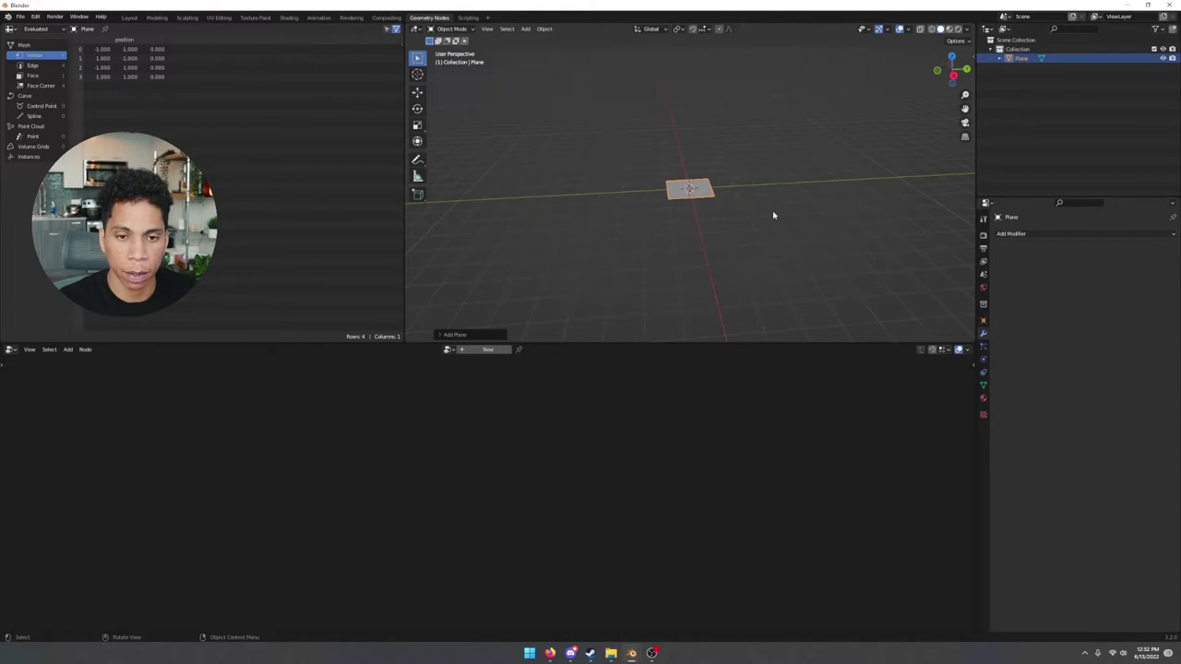
middle_drag(772, 211, 699, 237)
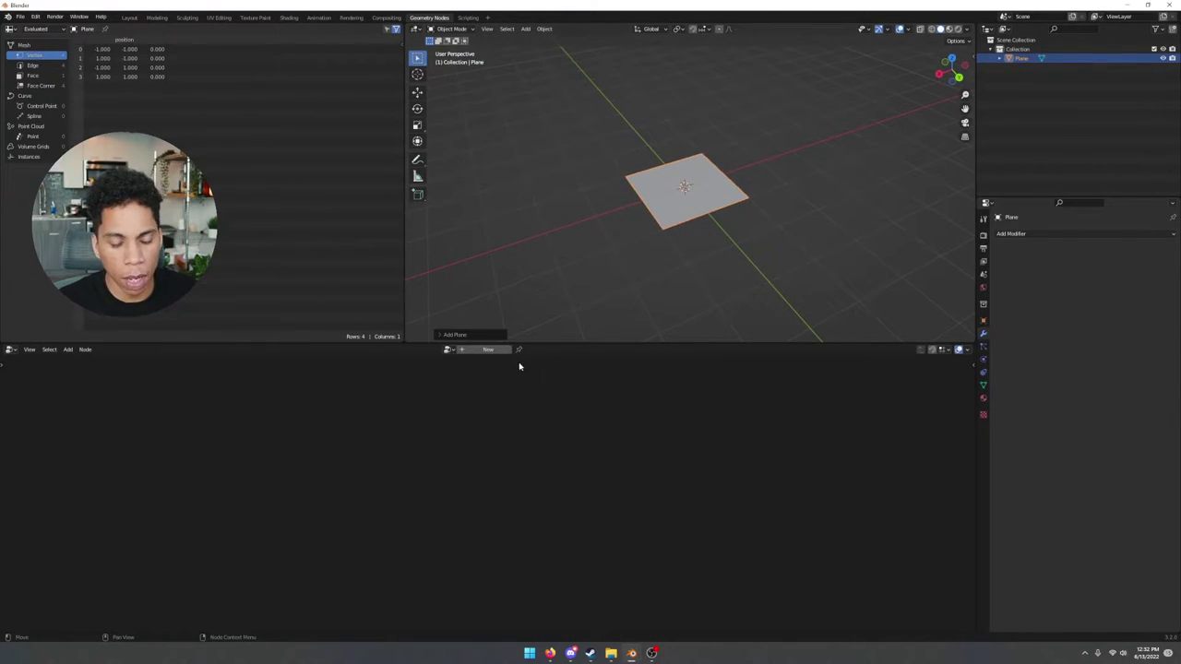
Create a geometry node tree on the plane and insert a Subdivide Mesh node between Group Input and Group Output
click(488, 350)
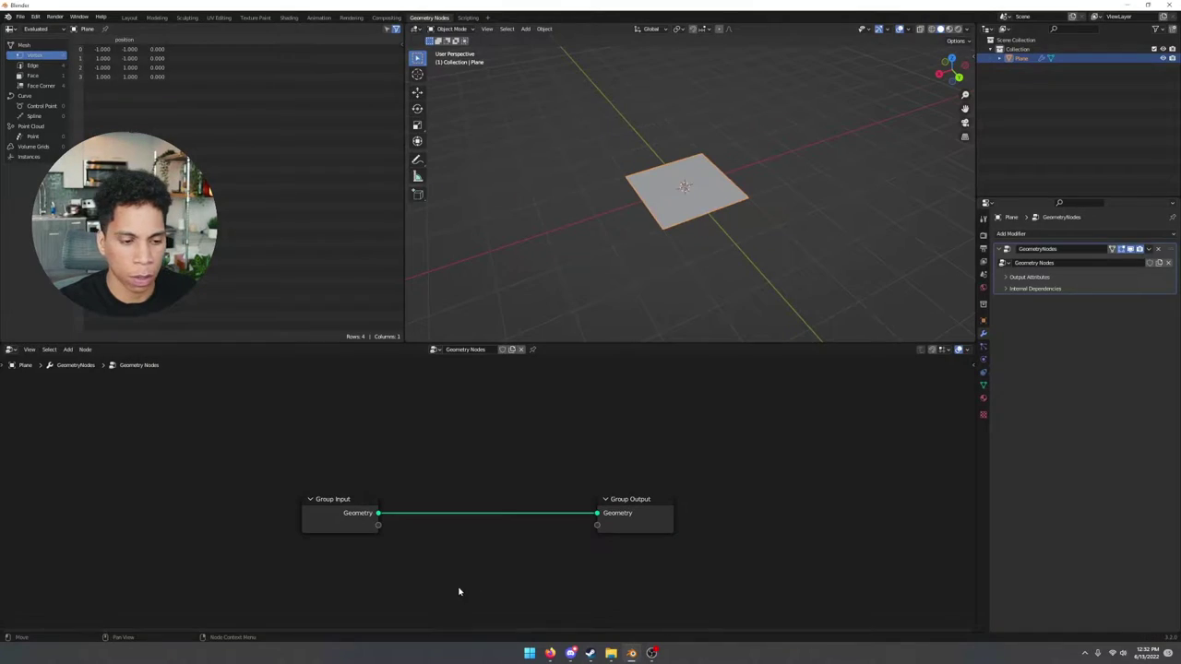
middle_drag(454, 566, 491, 561)
key(shift+a)
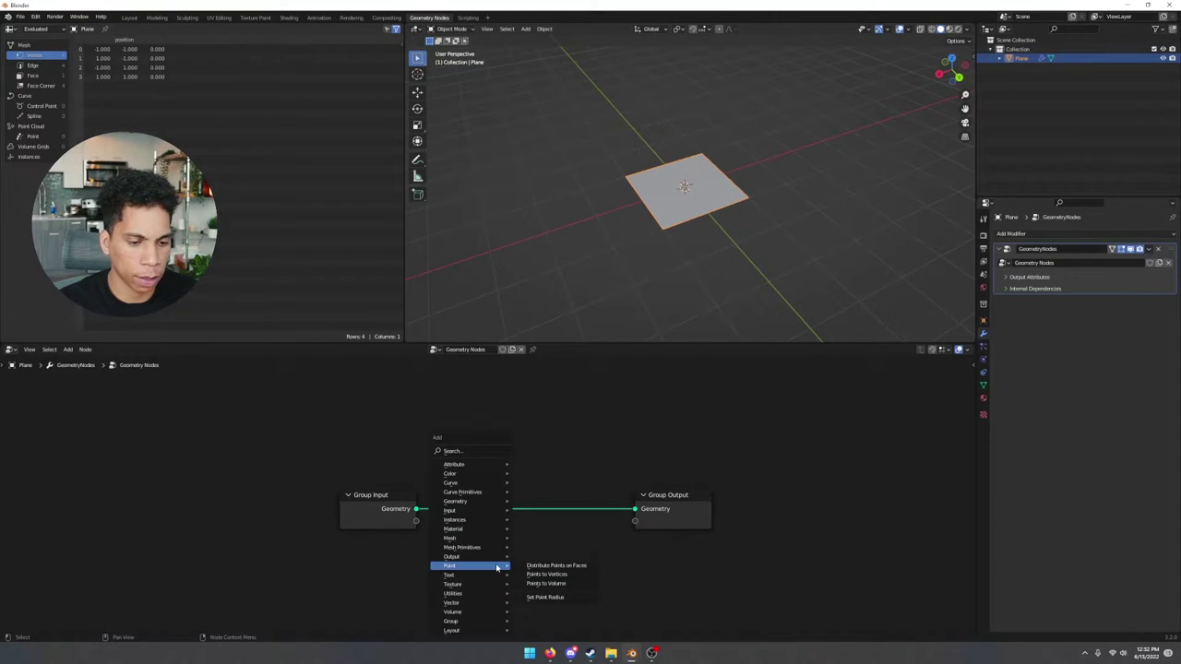
click(472, 464)
text(subdiv)
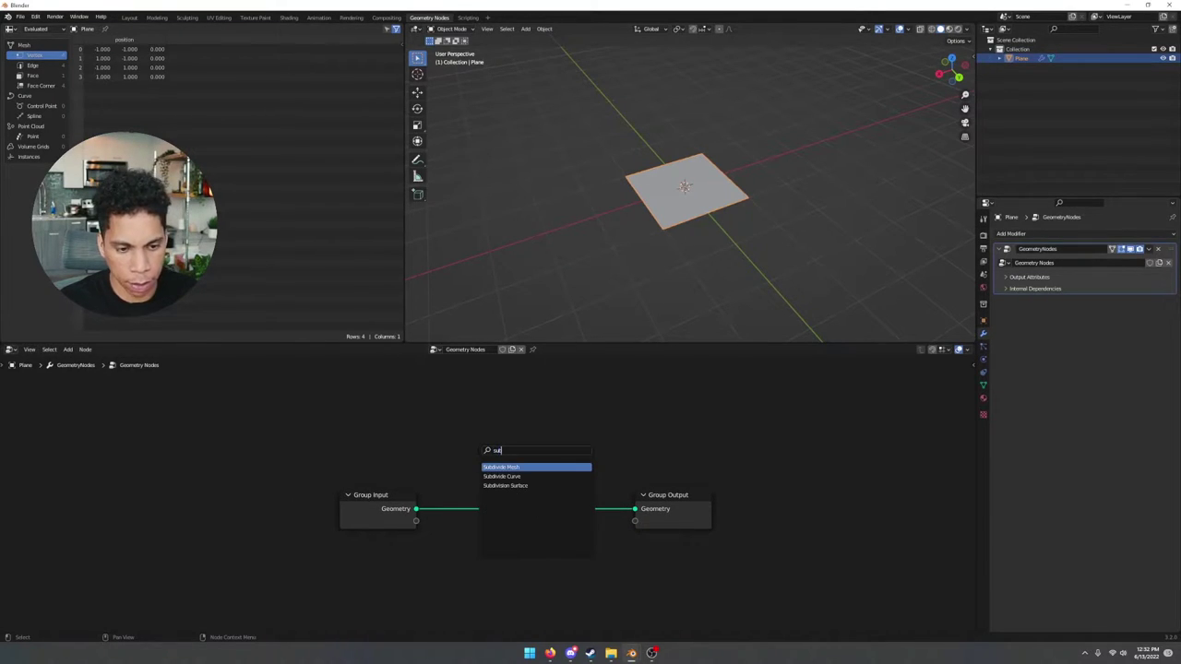
key(Return)
click(542, 527)
middle_drag(574, 550, 543, 542)
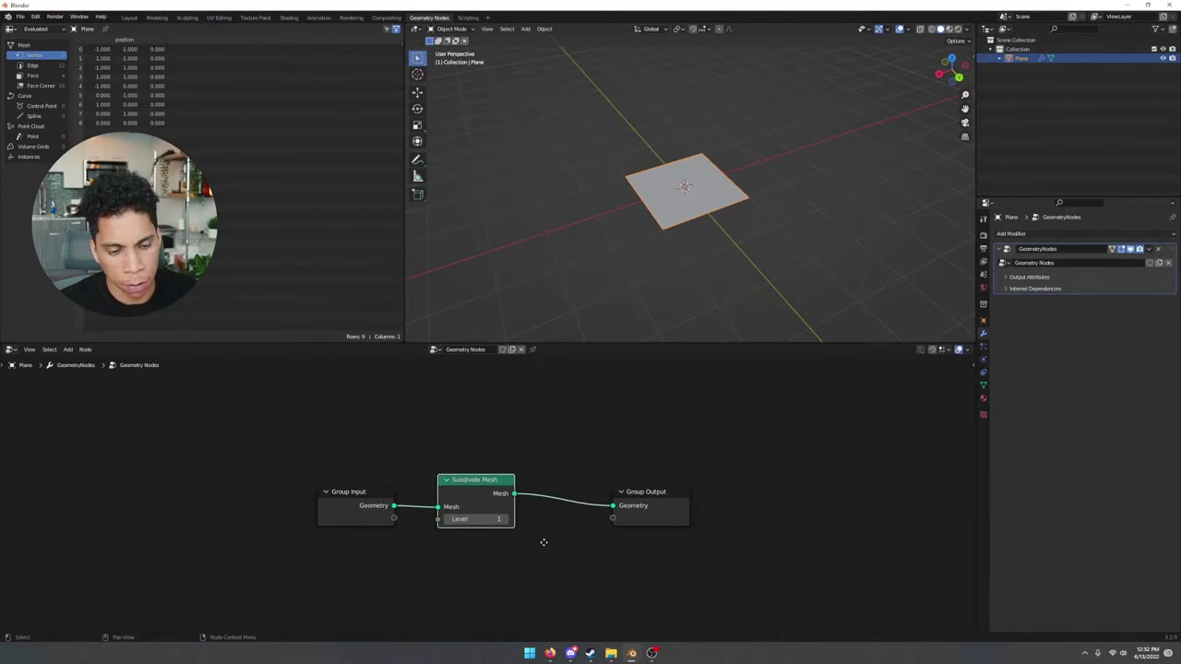
Move Group Output further from Subdivide Mesh and set the subdivision level to 4
drag(643, 492, 735, 484)
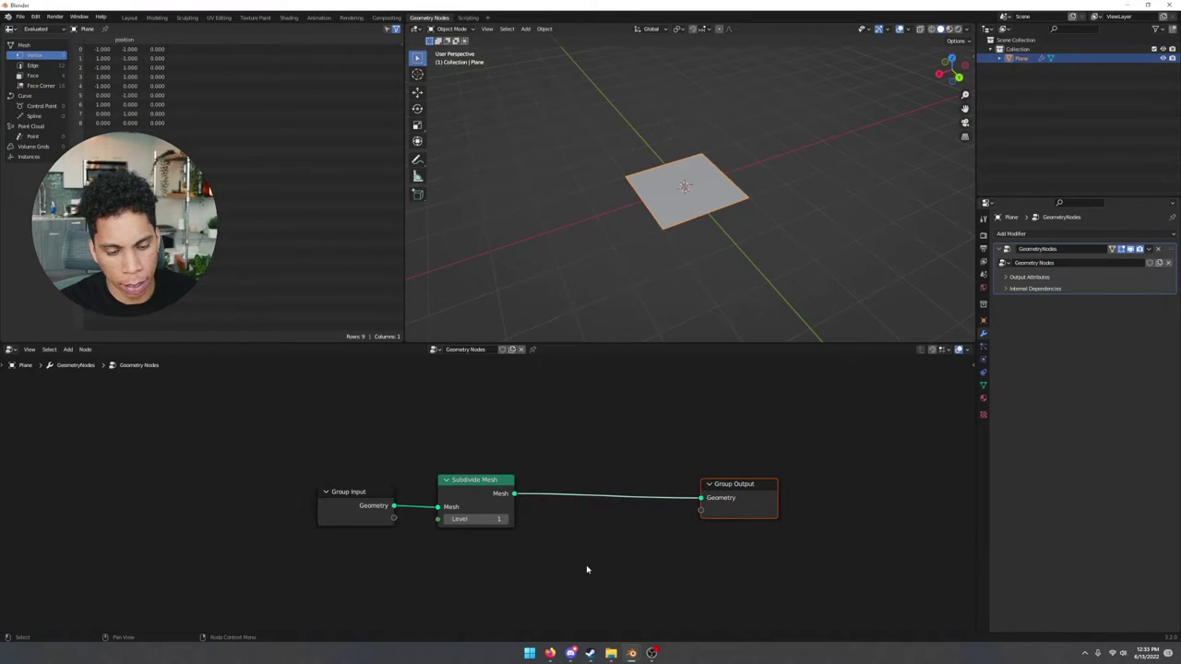
double_click(482, 519)
text(5)
key(Return)
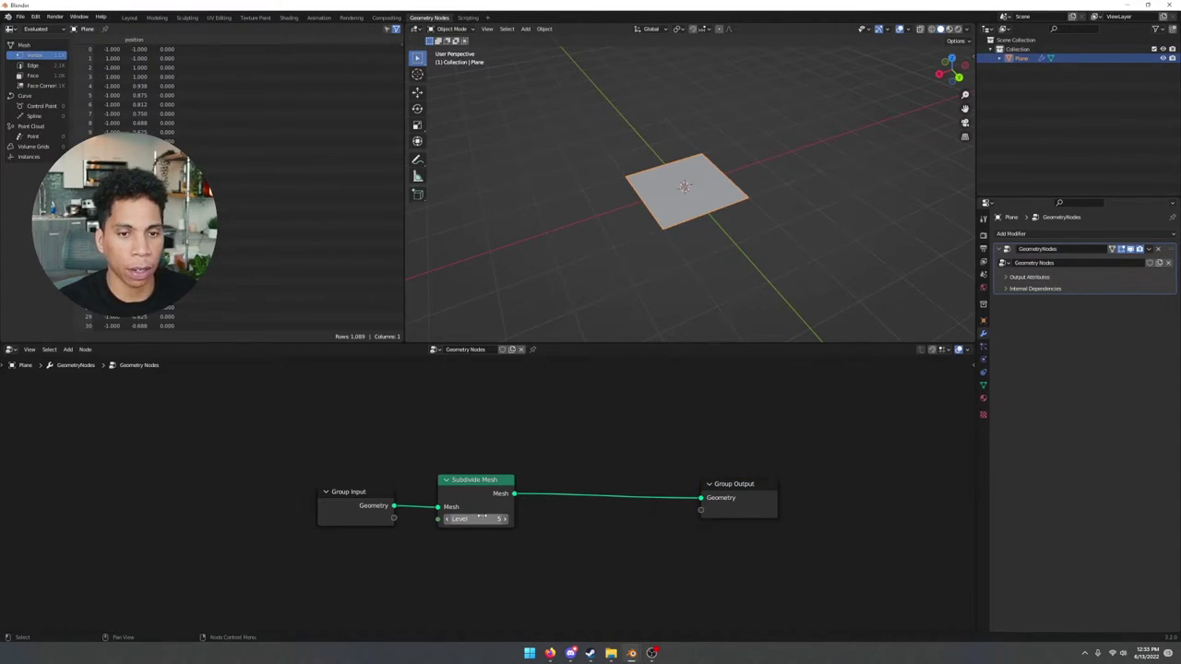
text(4)
key(Return)
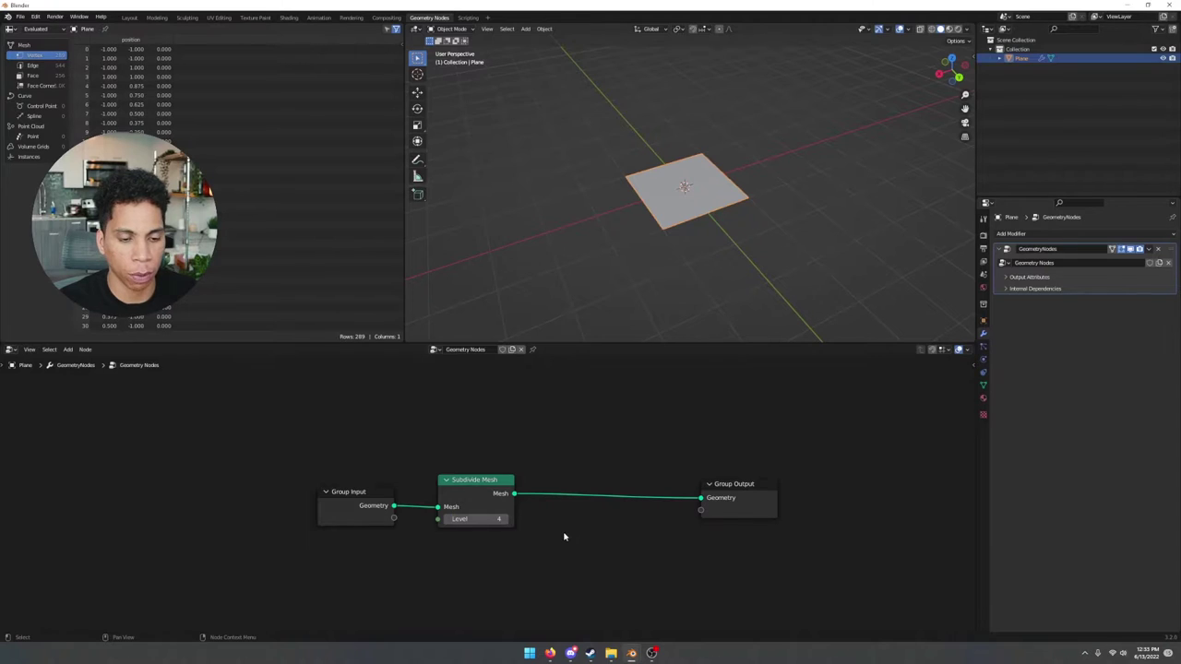
Insert a Split Edges node between Subdivide Mesh and Group Output
key(shift+a)
text(sp)
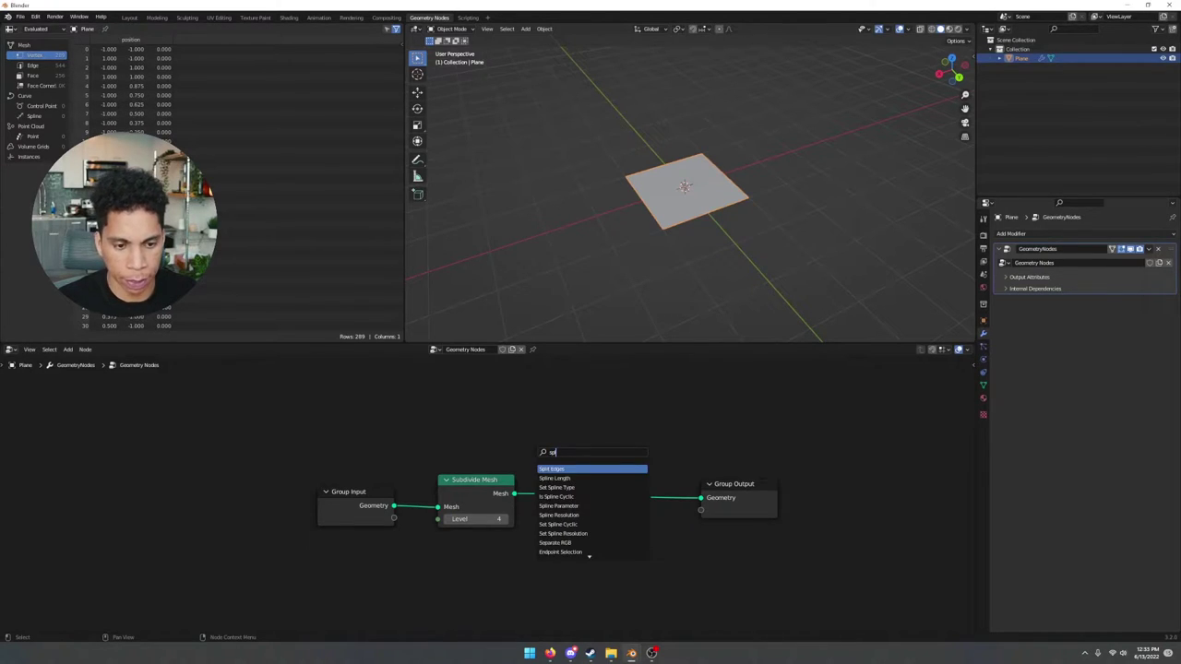
key(Return)
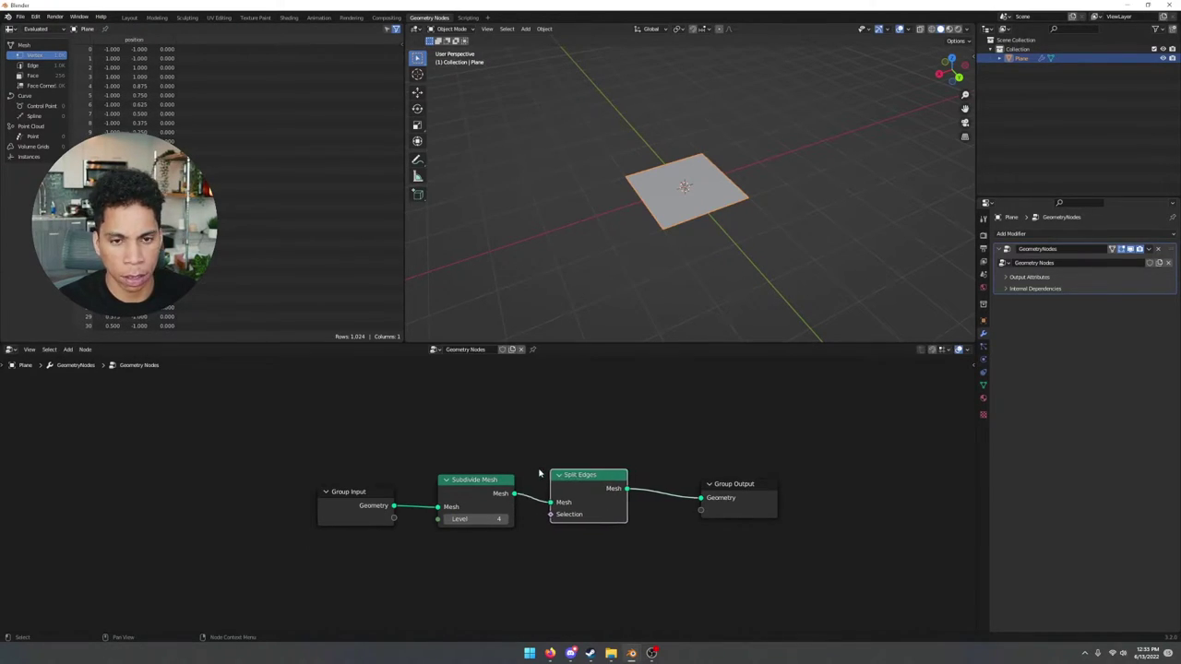
click(662, 529)
click(664, 526)
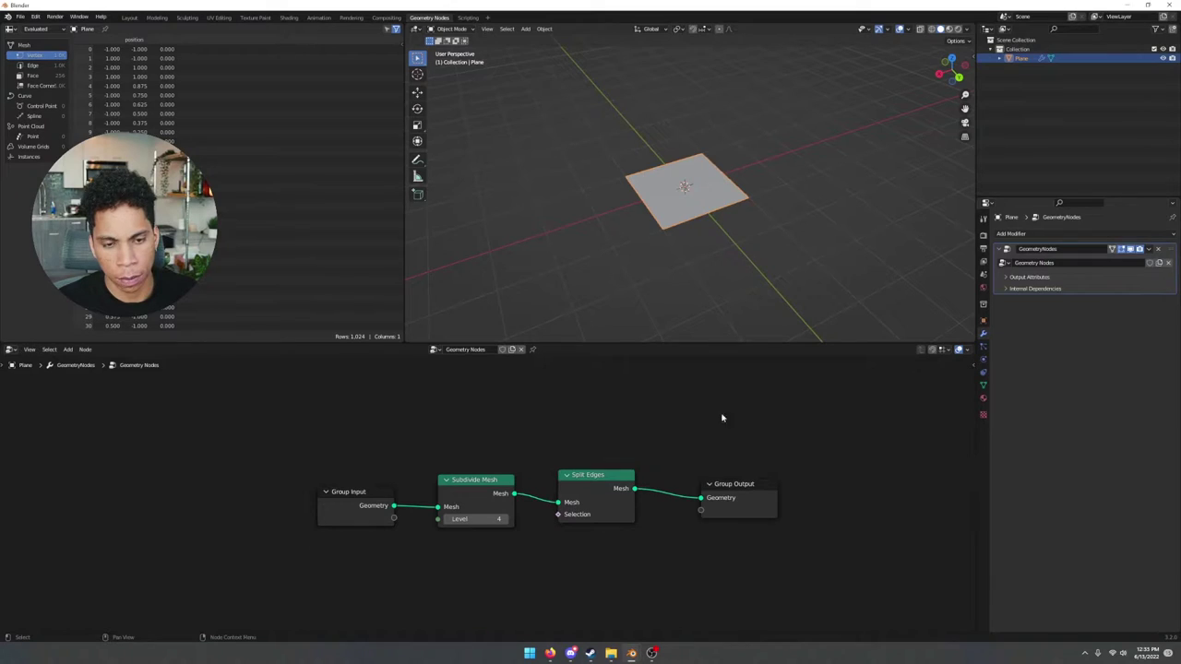
Turn on the Wireframe viewport display for the plane object
click(967, 31)
click(984, 321)
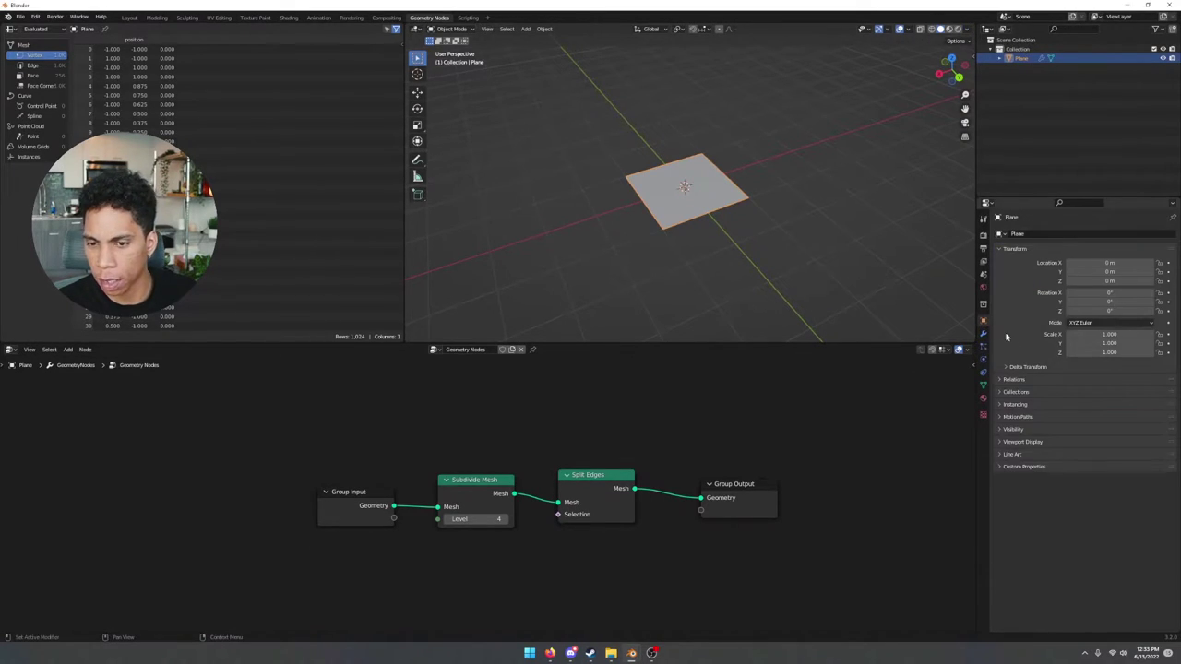
scroll(720, 243, up, 2)
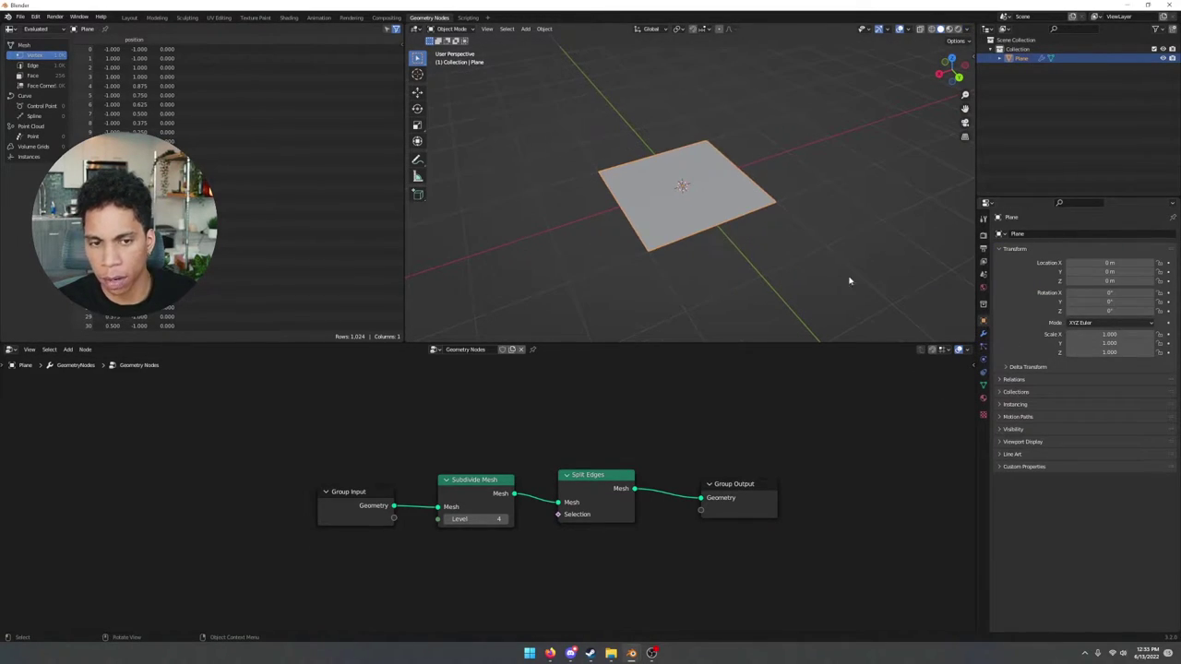
click(1017, 442)
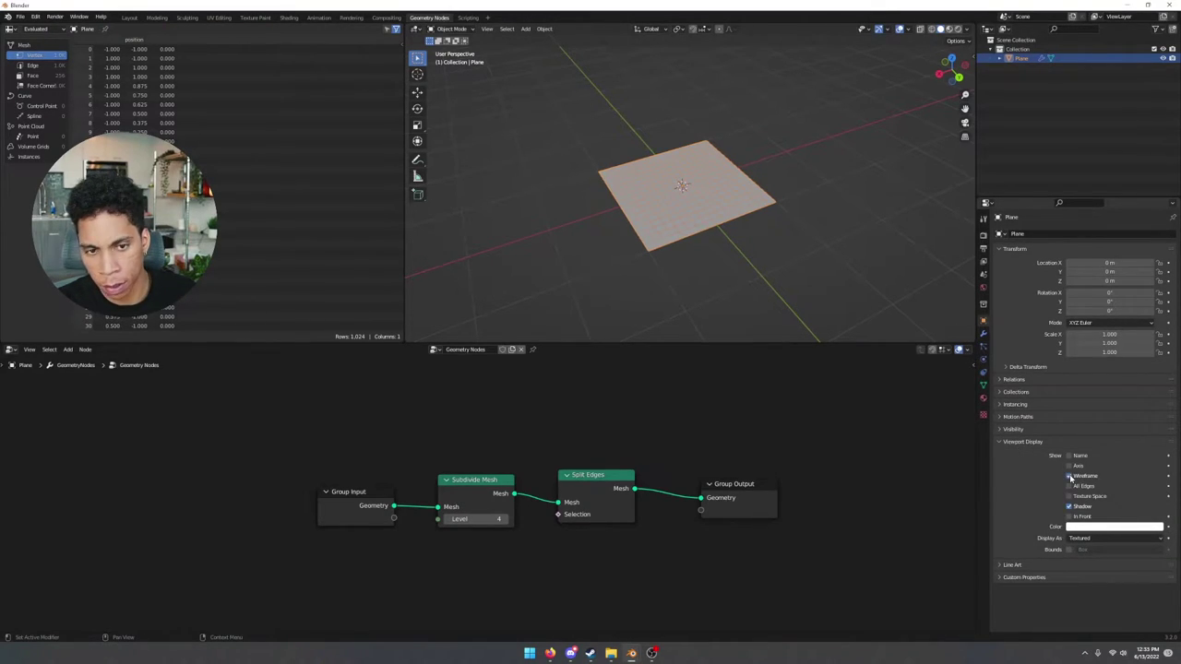
click(1070, 477)
middle_drag(772, 284, 688, 287)
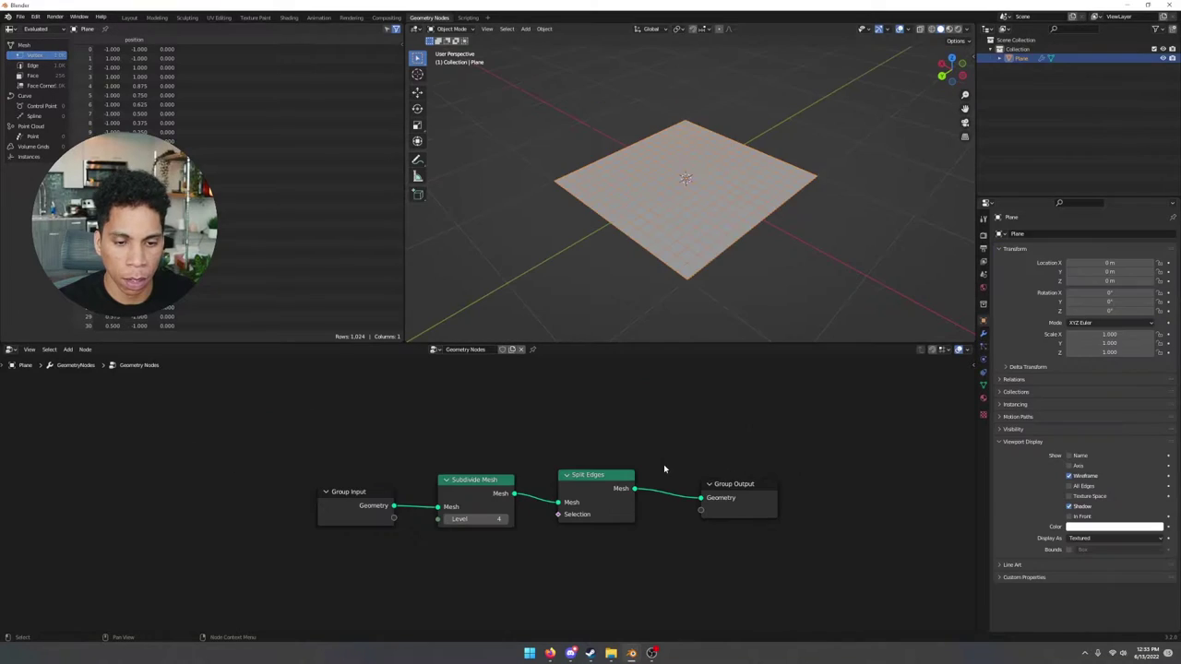
Move the Group Output node well away from Split Edges to make room for more nodes
drag(734, 481, 943, 480)
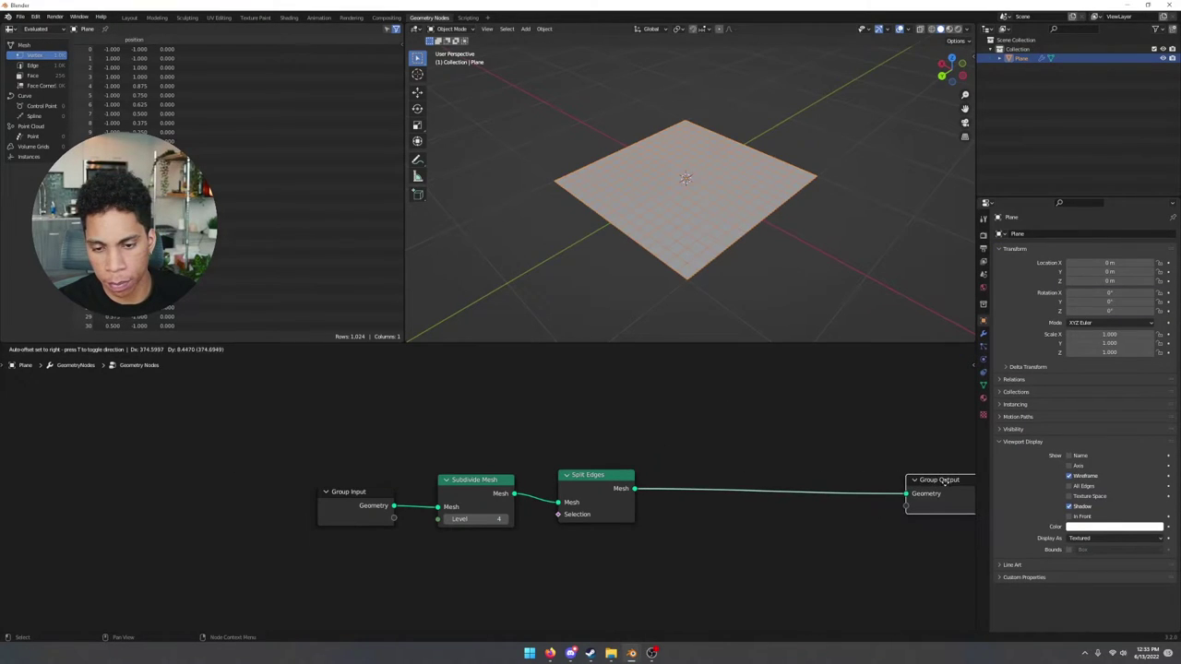
scroll(933, 481, down, 2)
middle_drag(826, 467, 745, 463)
drag(791, 480, 828, 475)
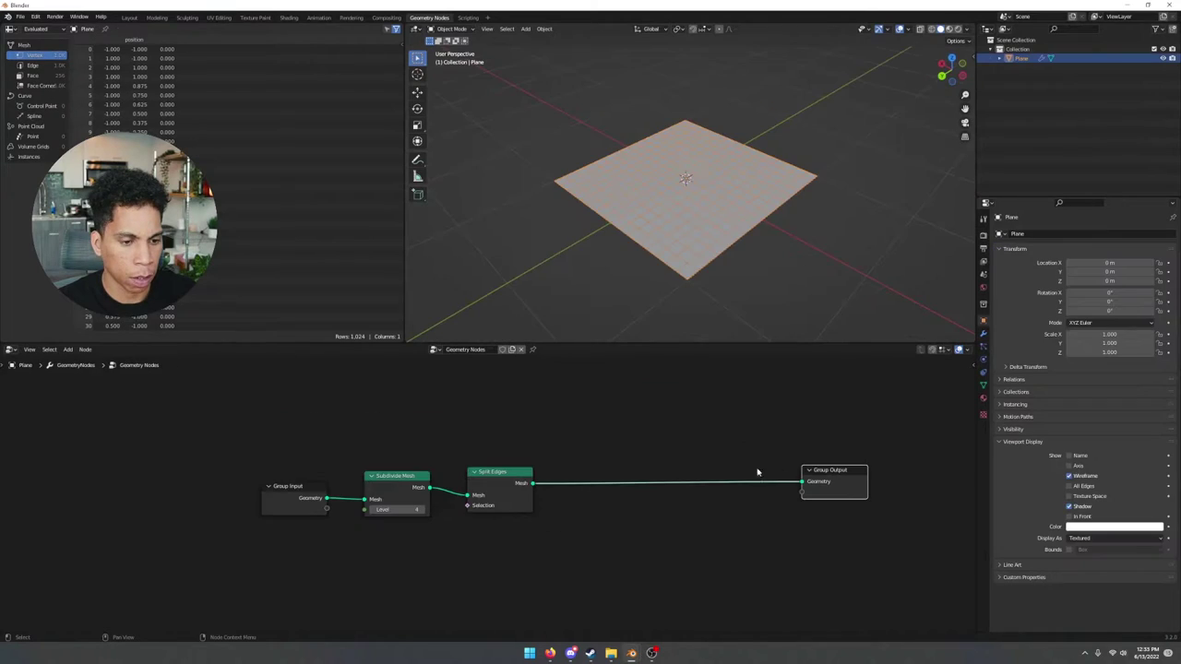
drag(760, 473, 805, 474)
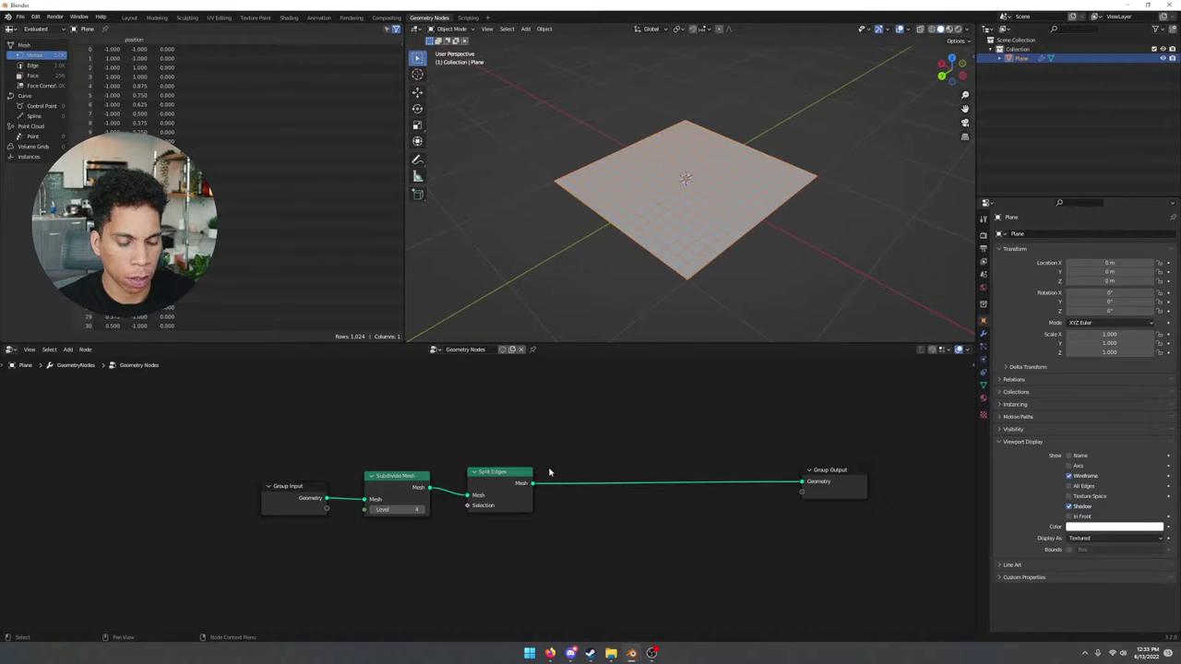
Insert a Scale Elements node between Split Edges and Group Output
key(shift+a)
click(555, 453)
text(scale)
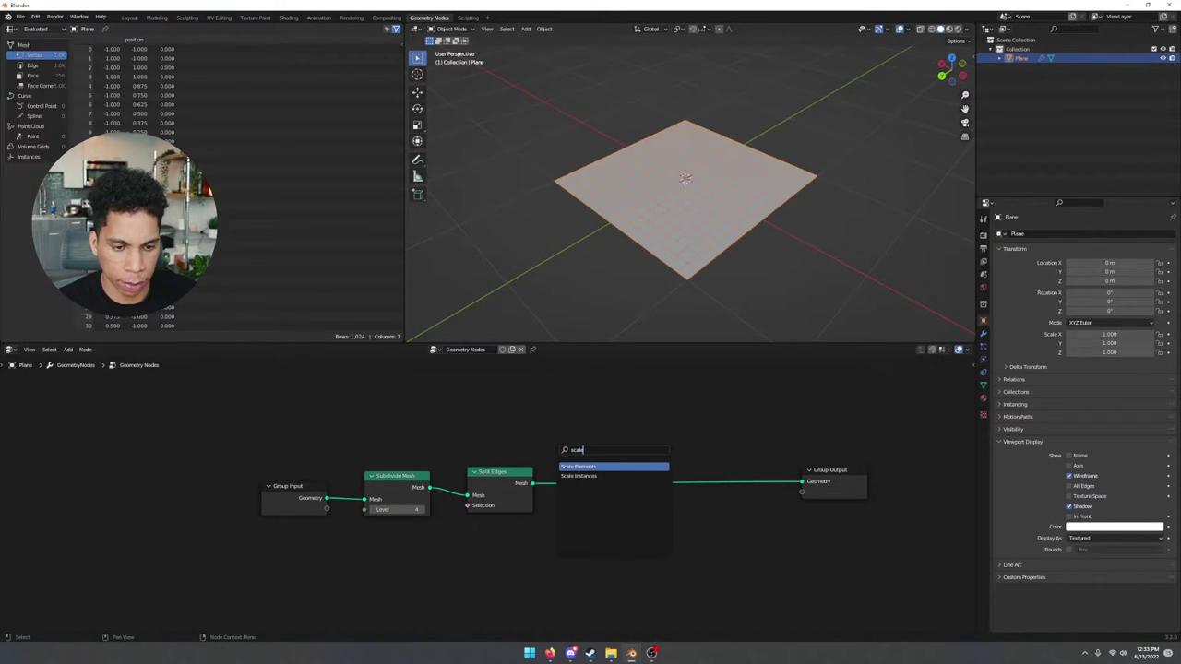
key(Return)
click(568, 447)
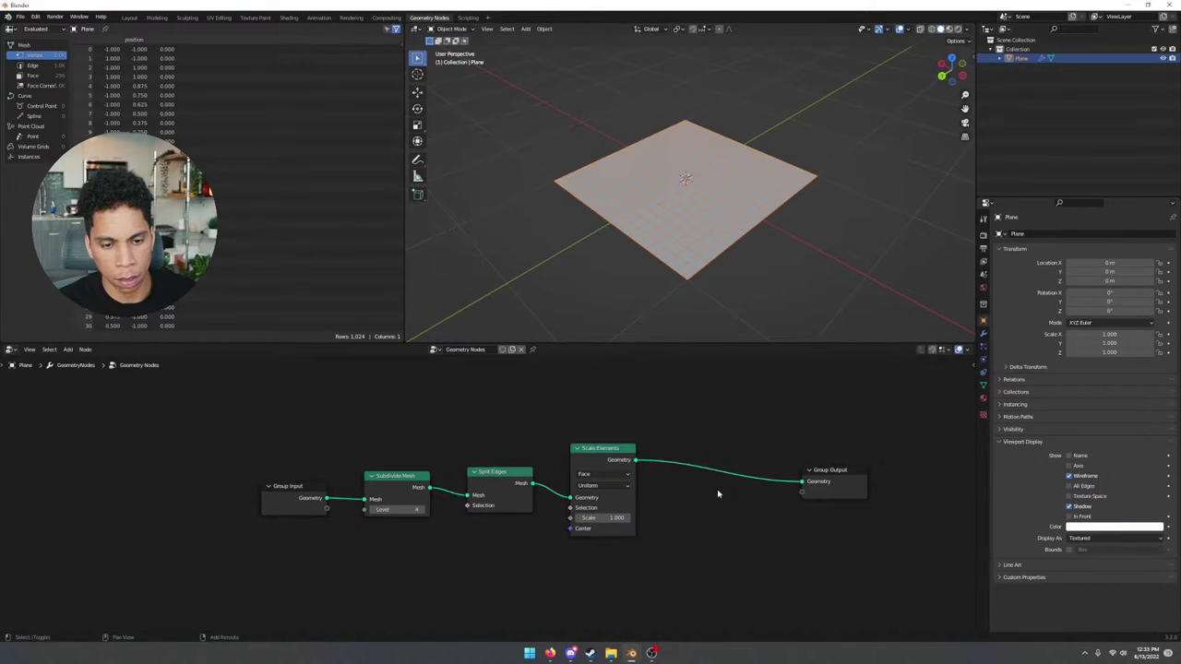
Insert an Extrude Mesh node between Scale Elements and Group Output
key(shift+a)
text(ext)
key(Return)
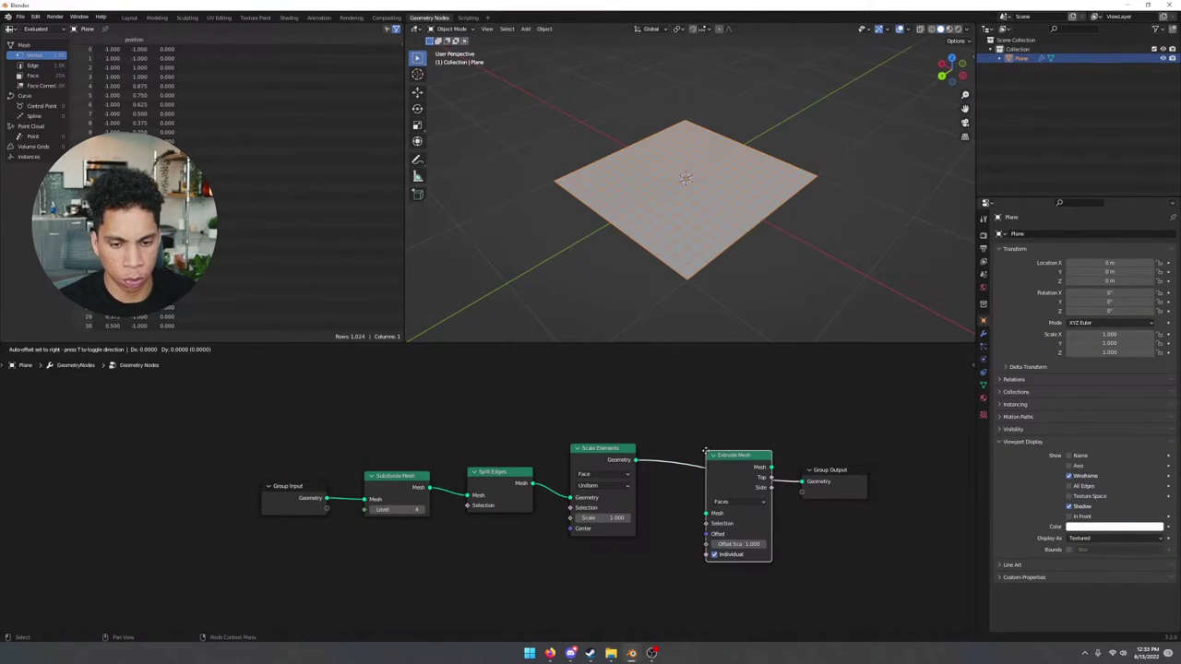
click(662, 434)
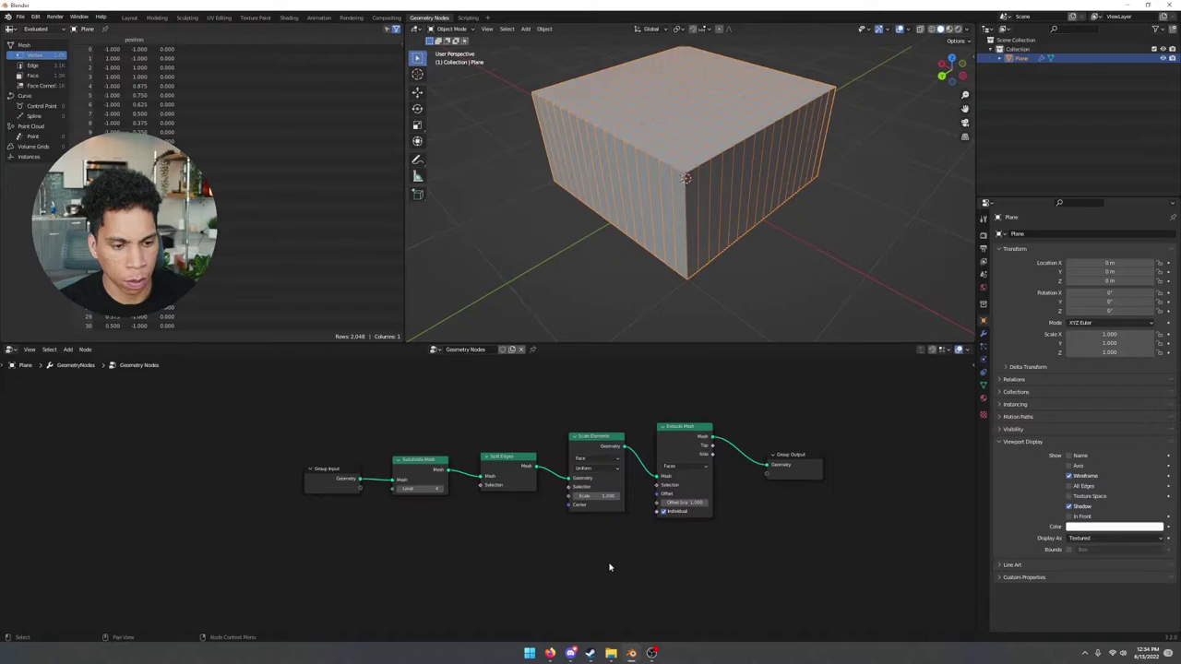
Add a Random Value node to the node tree below the Scale Elements node
middle_drag(609, 567, 607, 526)
key(shift+a)
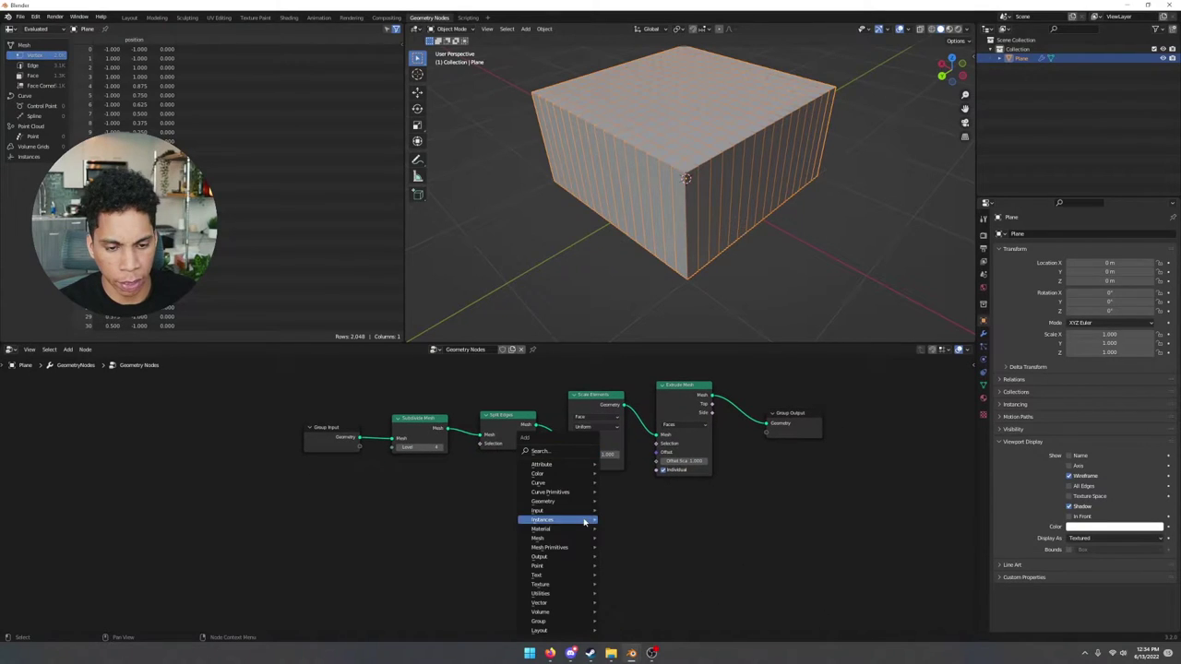
click(555, 452)
text(random)
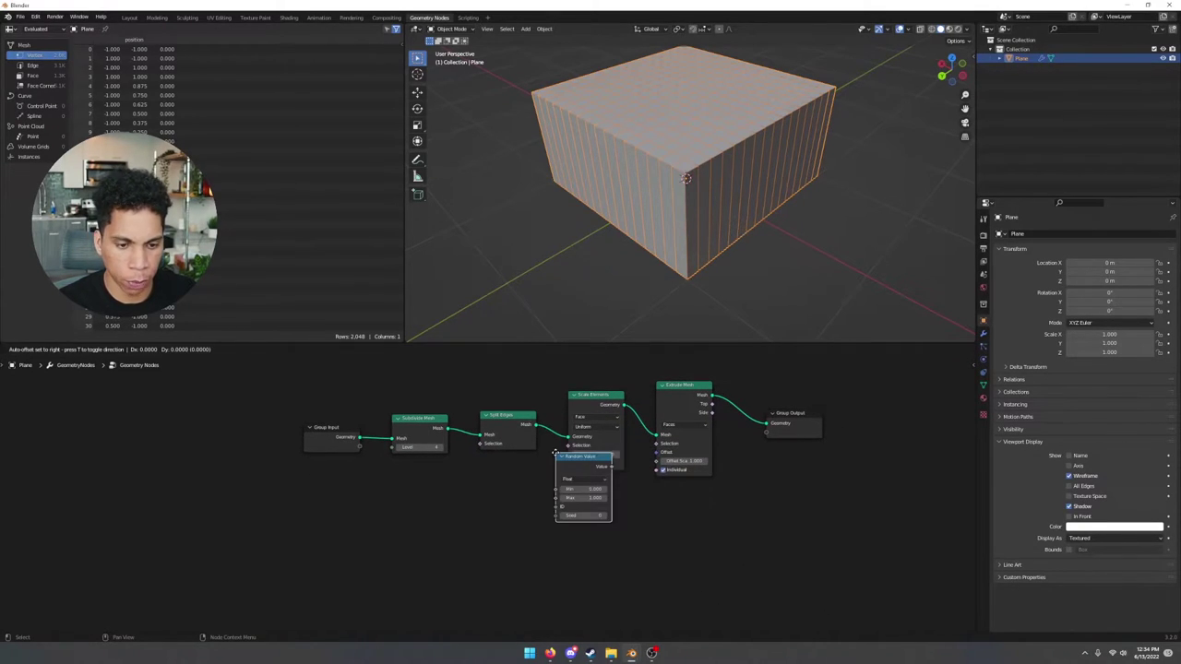
key(Return)
click(589, 496)
Connect the Random Value output to the Offset Scale input of the Extrude Mesh node
drag(587, 499, 655, 454)
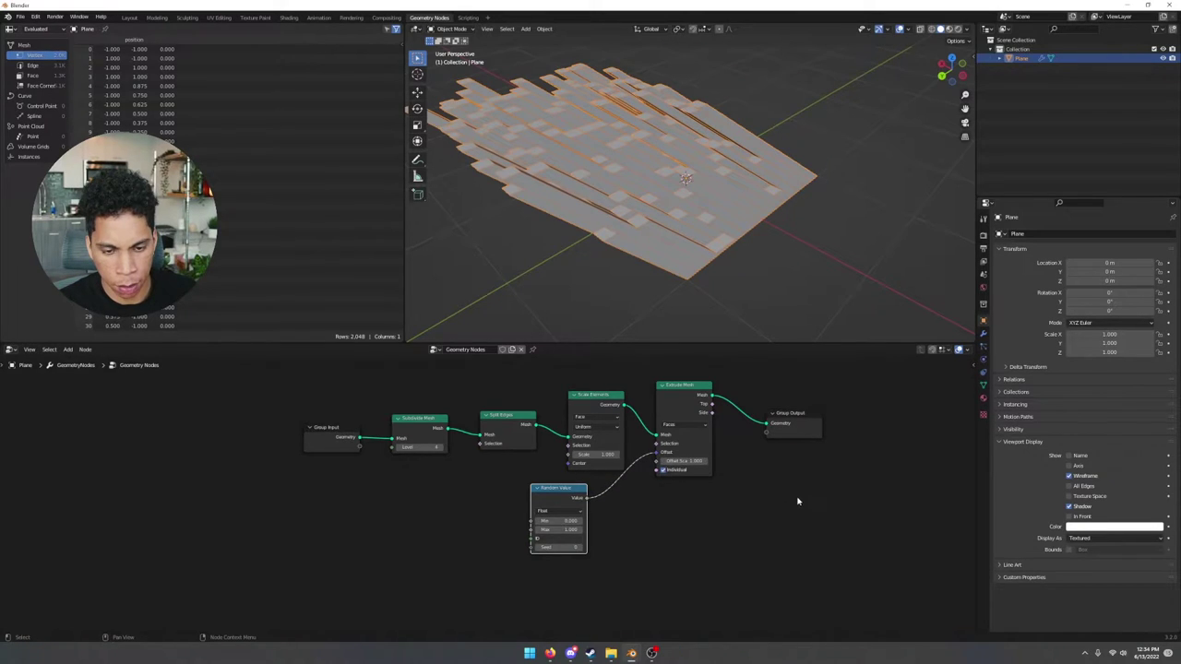
middle_drag(799, 501, 717, 465)
scroll(718, 461, down, 1)
mouse_move(699, 227)
middle_down()
mouse_move(706, 193)
mouse_move(740, 190)
mouse_move(690, 217)
mouse_move(708, 246)
middle_up()
drag(580, 427, 578, 435)
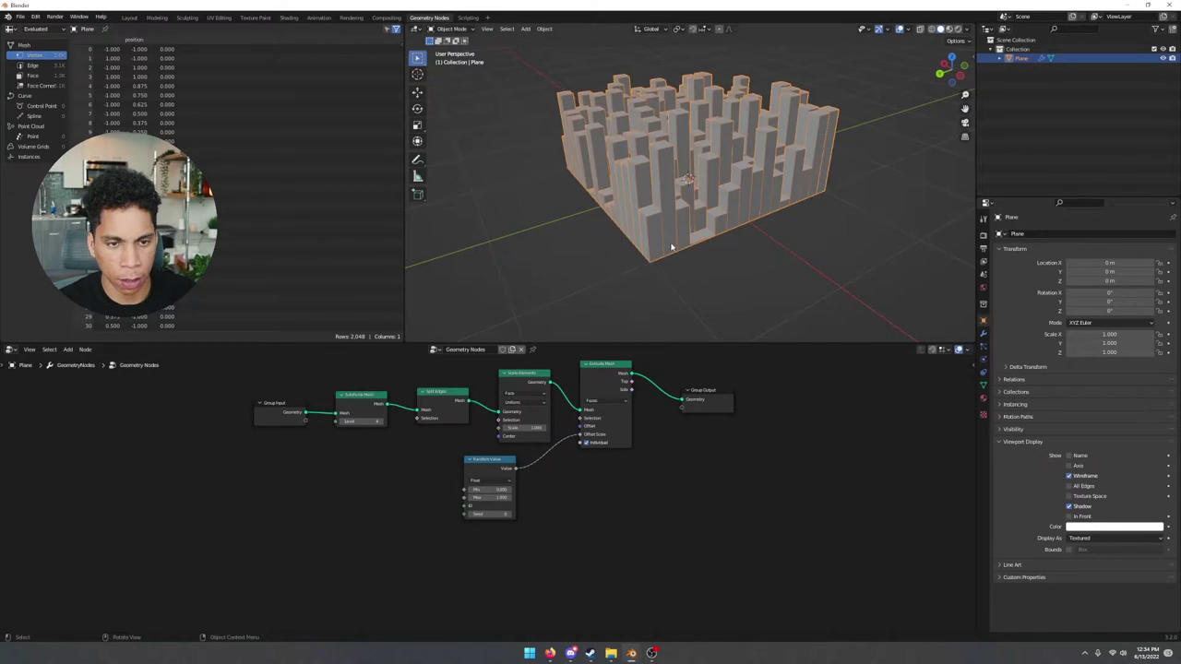
middle_drag(684, 246, 665, 278)
click(615, 283)
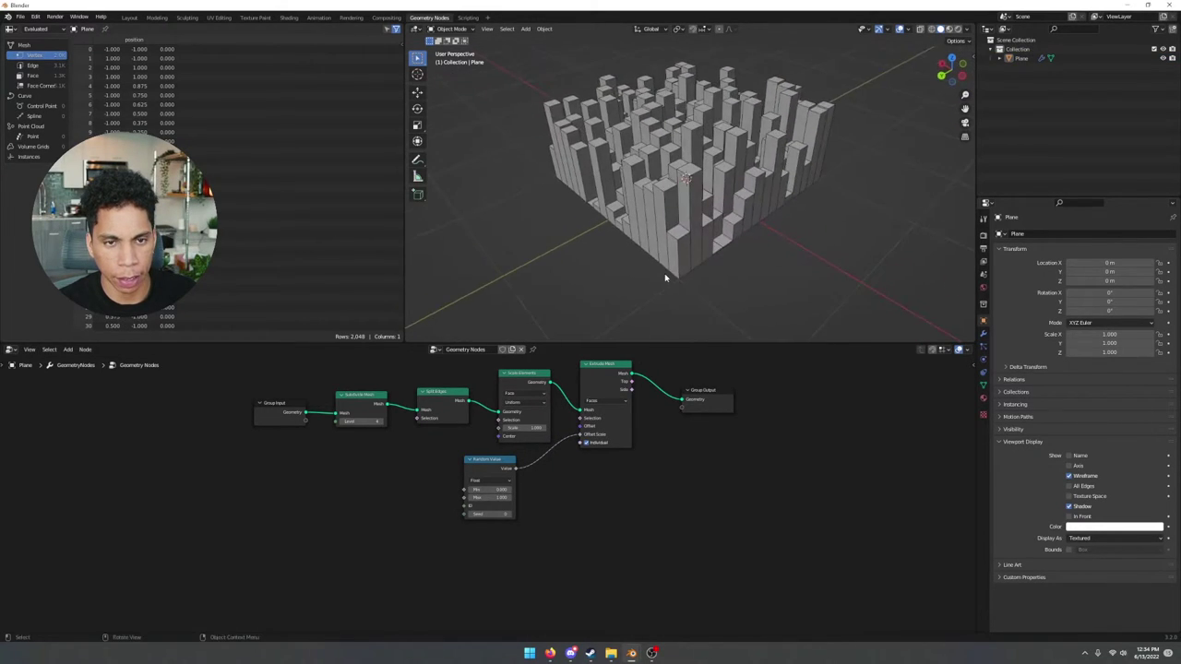
Insert a Join Geometry node between Extrude Mesh and Group Output, and link the Group Input geometry into it as well
drag(671, 442, 767, 448)
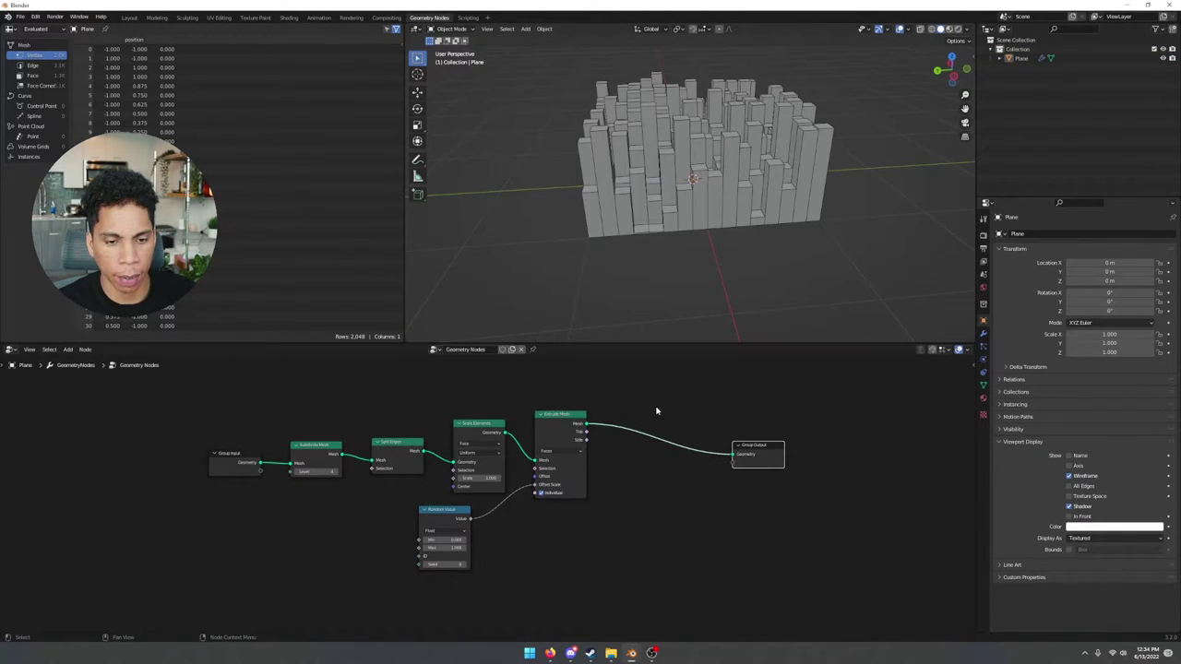
key(shift+a)
click(657, 409)
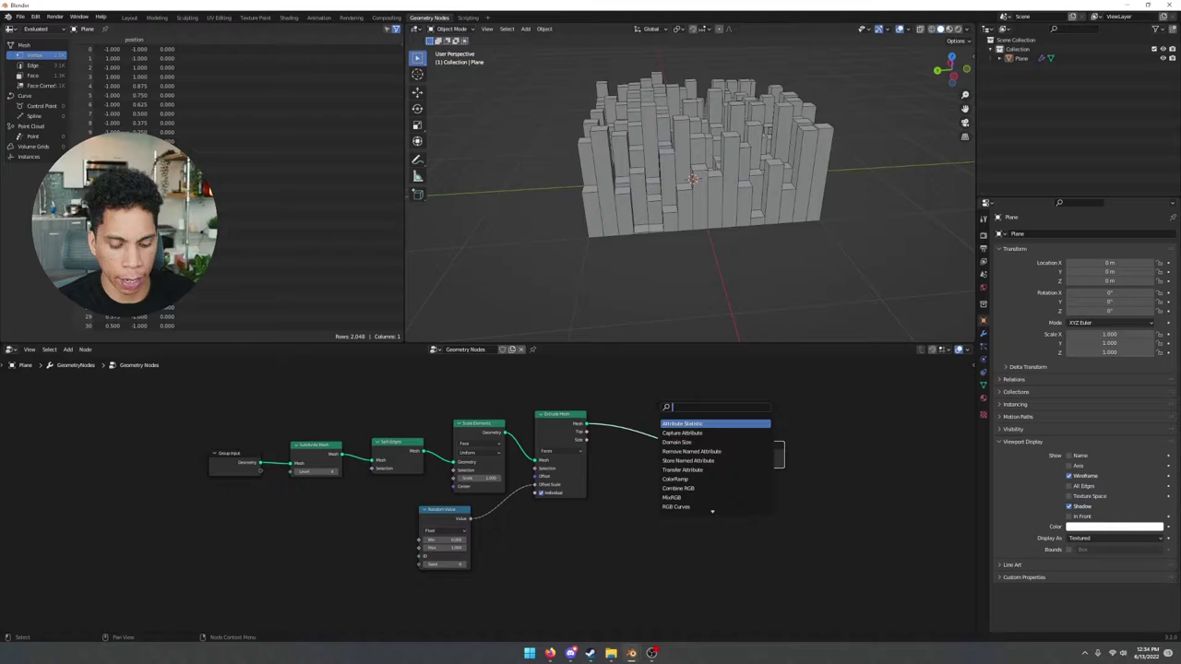
text(joi)
click(678, 432)
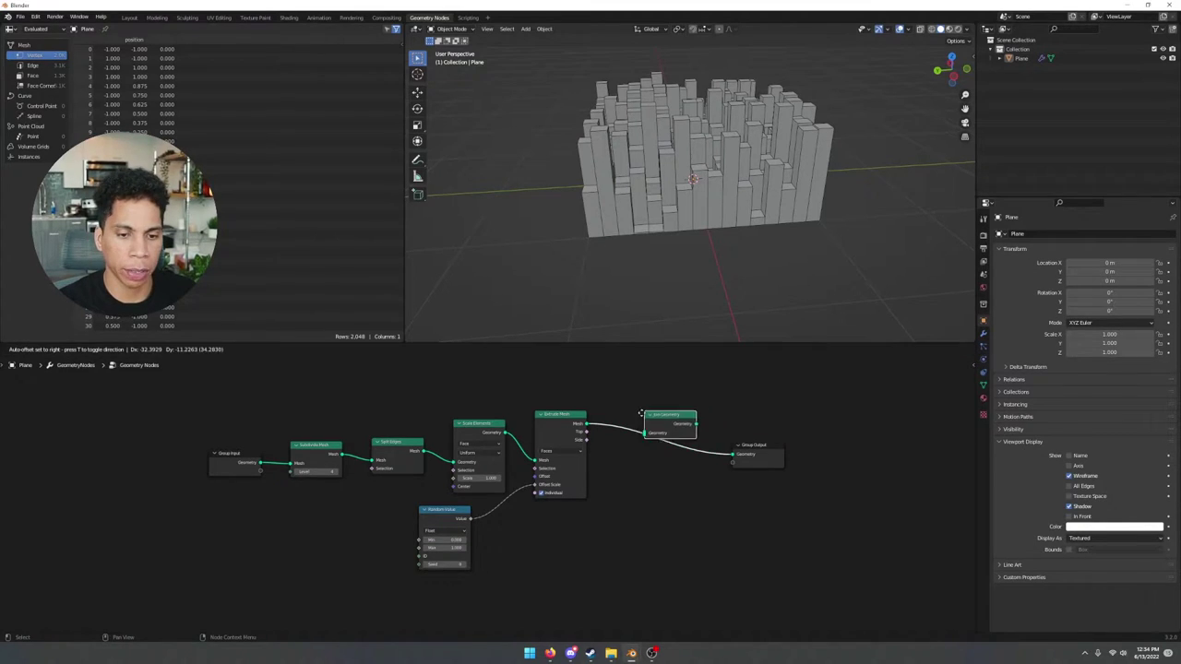
click(650, 425)
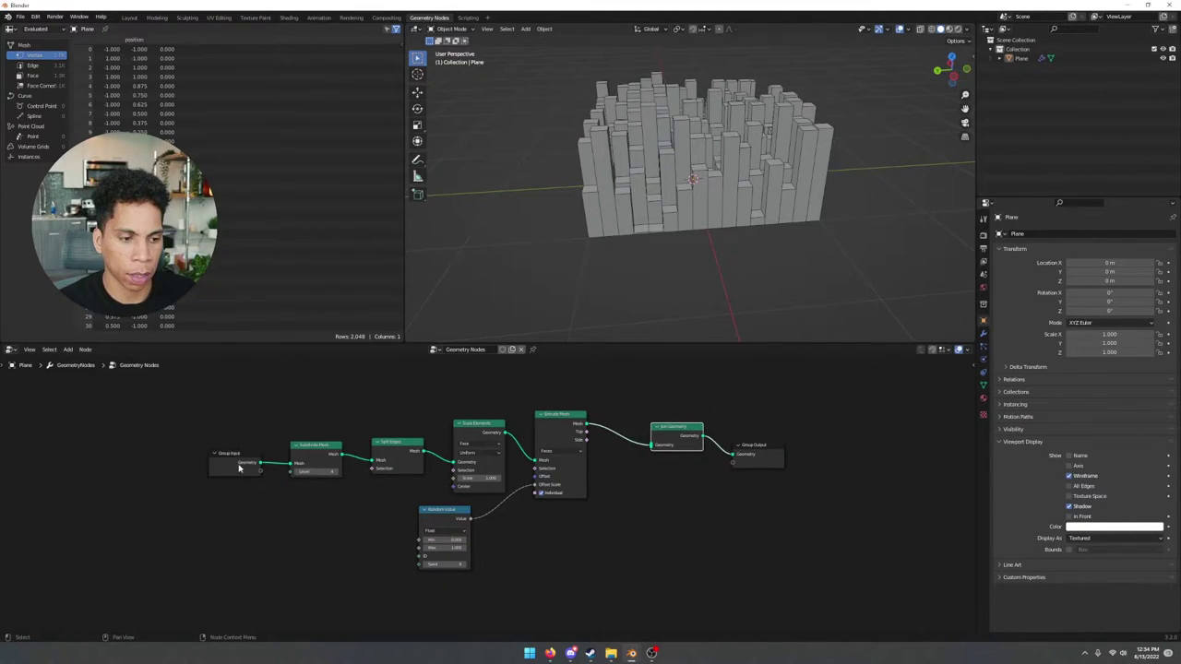
drag(260, 463, 606, 414)
drag(606, 415, 651, 444)
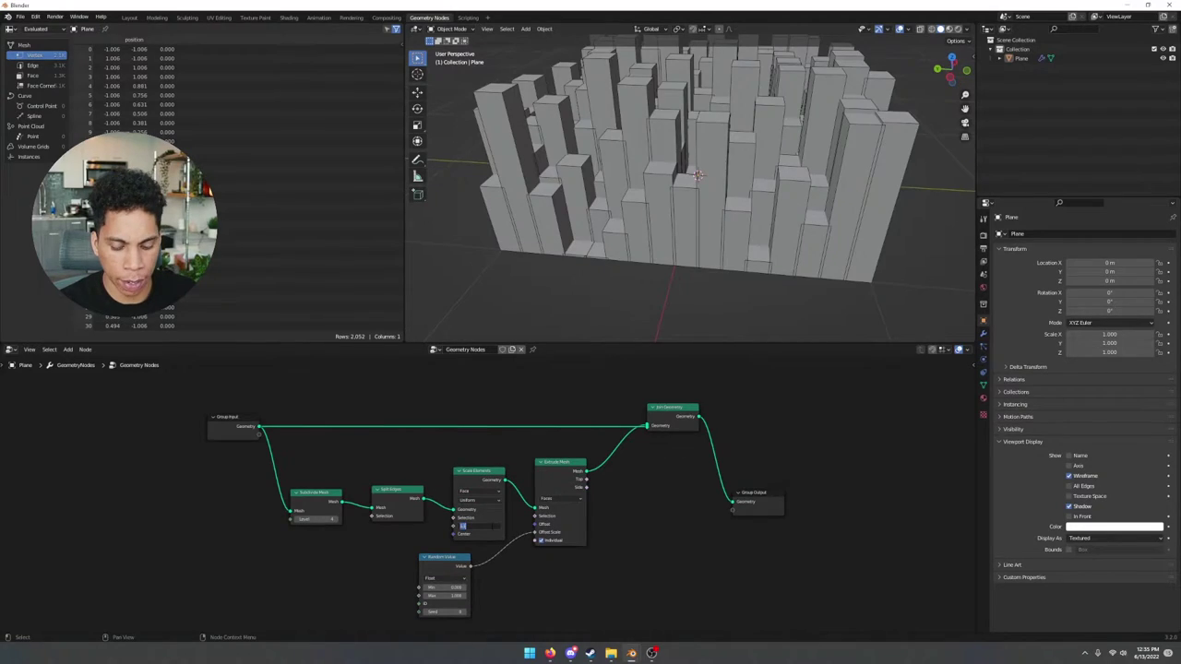
Set the scale of the Scale Elements node to 0.8
key(Return)
middle_drag(581, 334, 701, 305)
scroll(651, 256, down, 4)
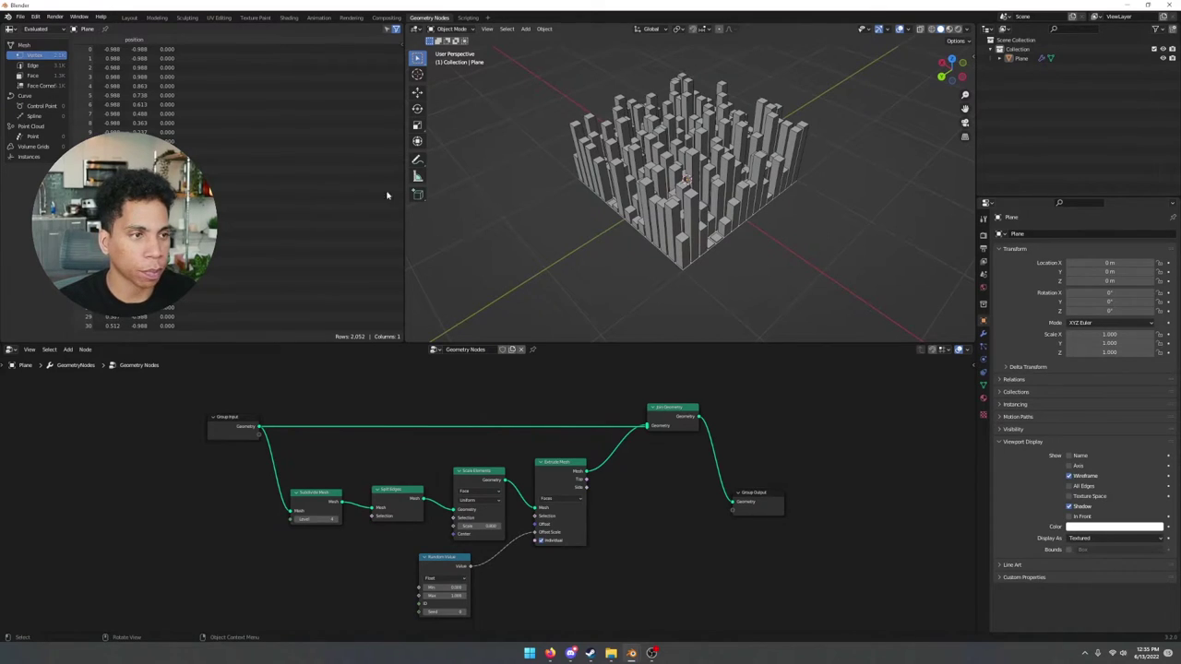
In the Layout workspace, view the plane from the top and add a camera
click(129, 17)
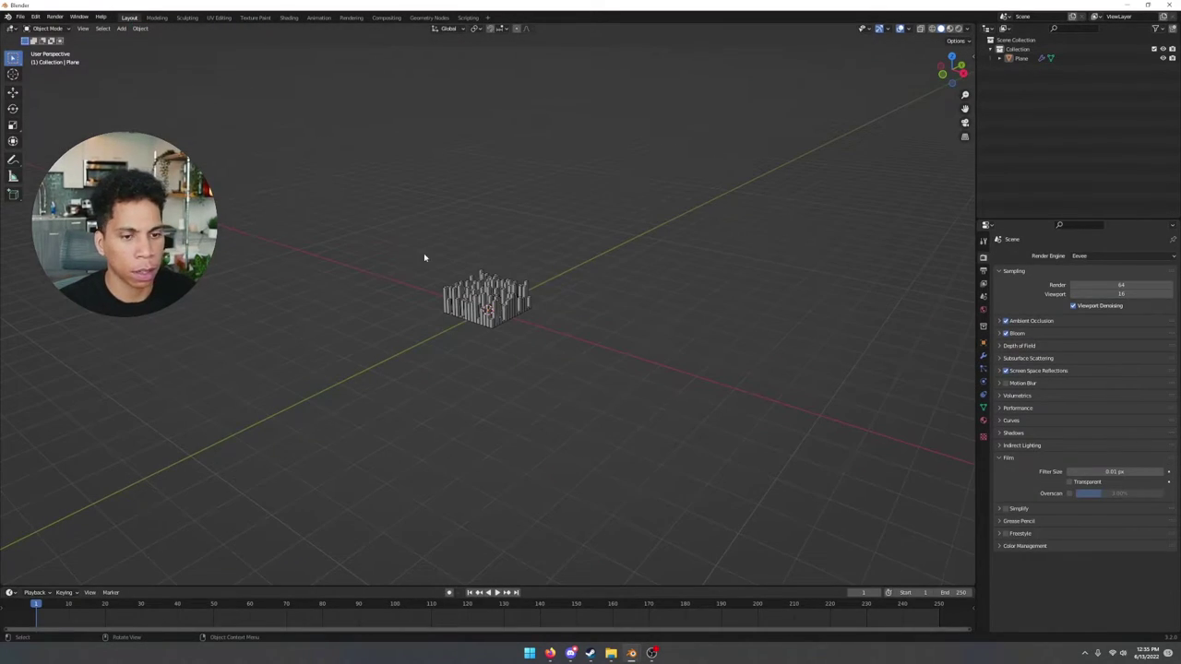
scroll(424, 258, up, 4)
middle_drag(337, 285, 524, 335)
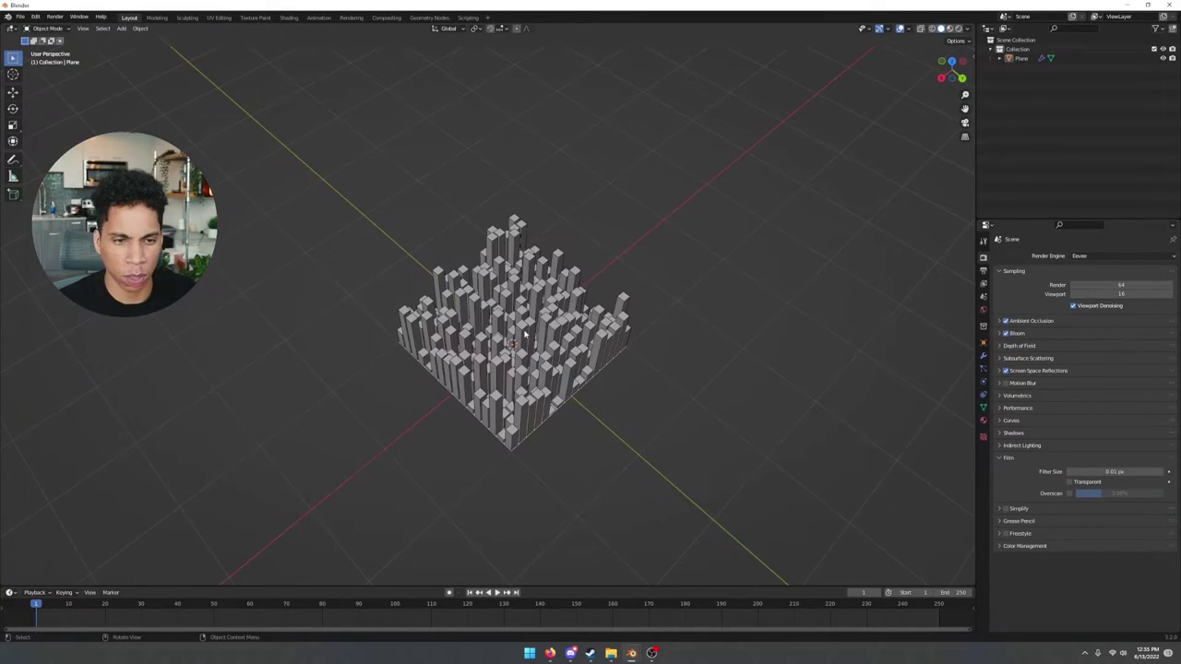
key(grave)
click(516, 269)
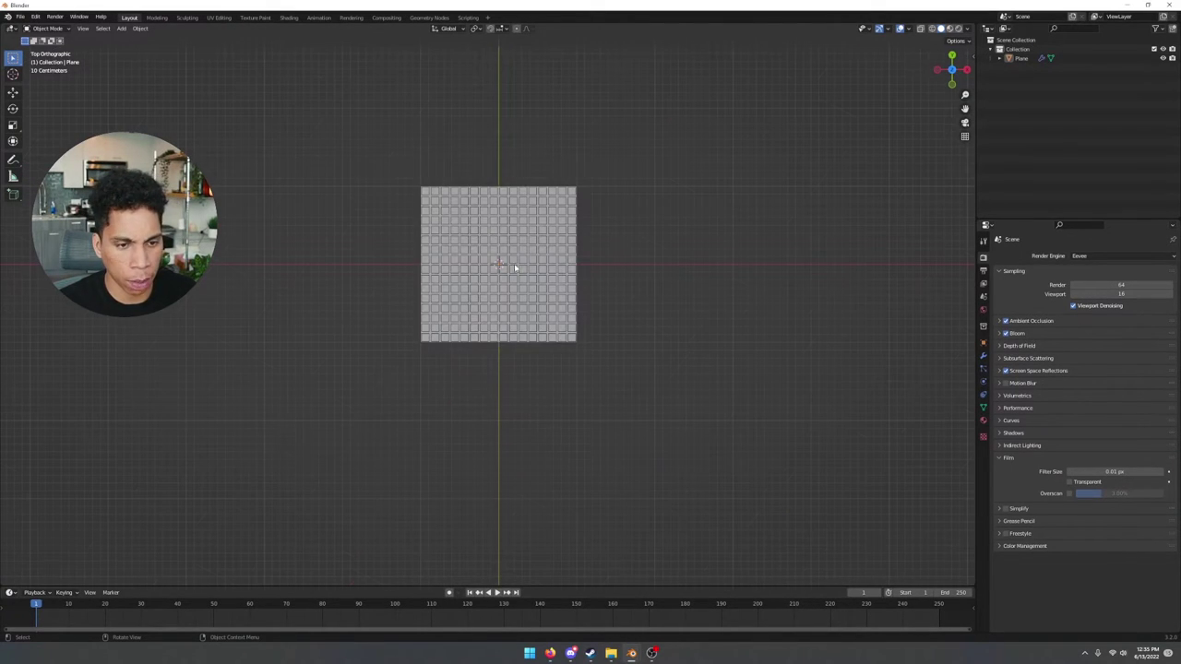
key(shift+a)
mouse_move(505, 265)
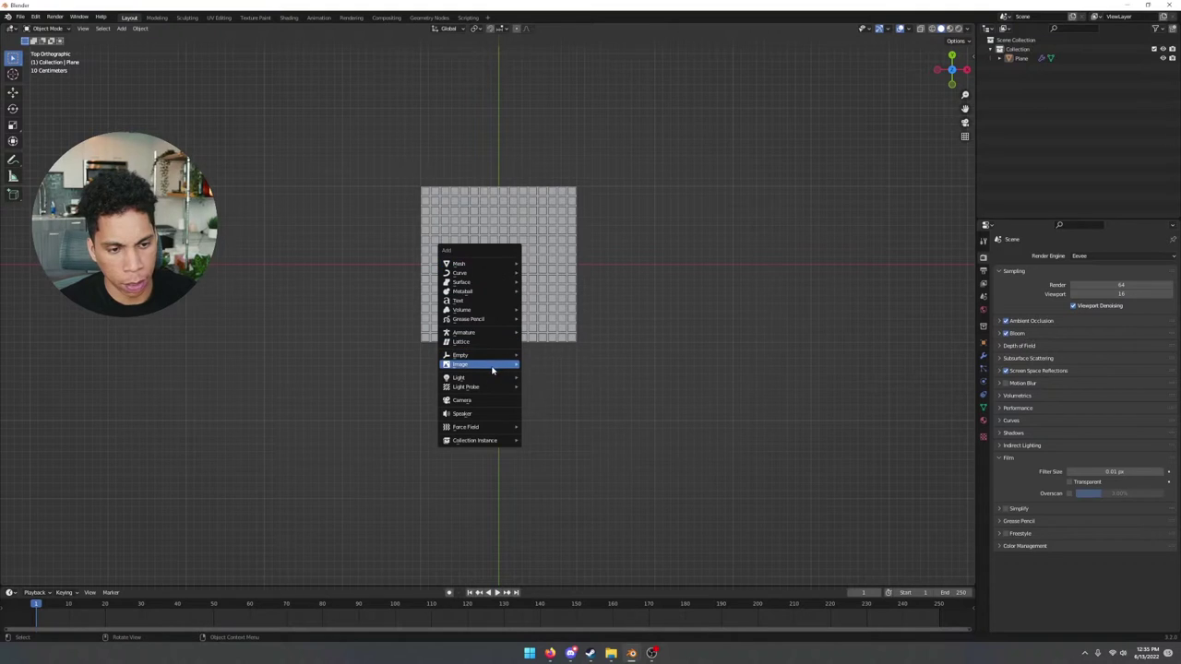
click(493, 406)
Raise the camera about 3.6 m along the Z axis above the extruded plane
middle_drag(608, 353, 582, 231)
key(g)
key(z)
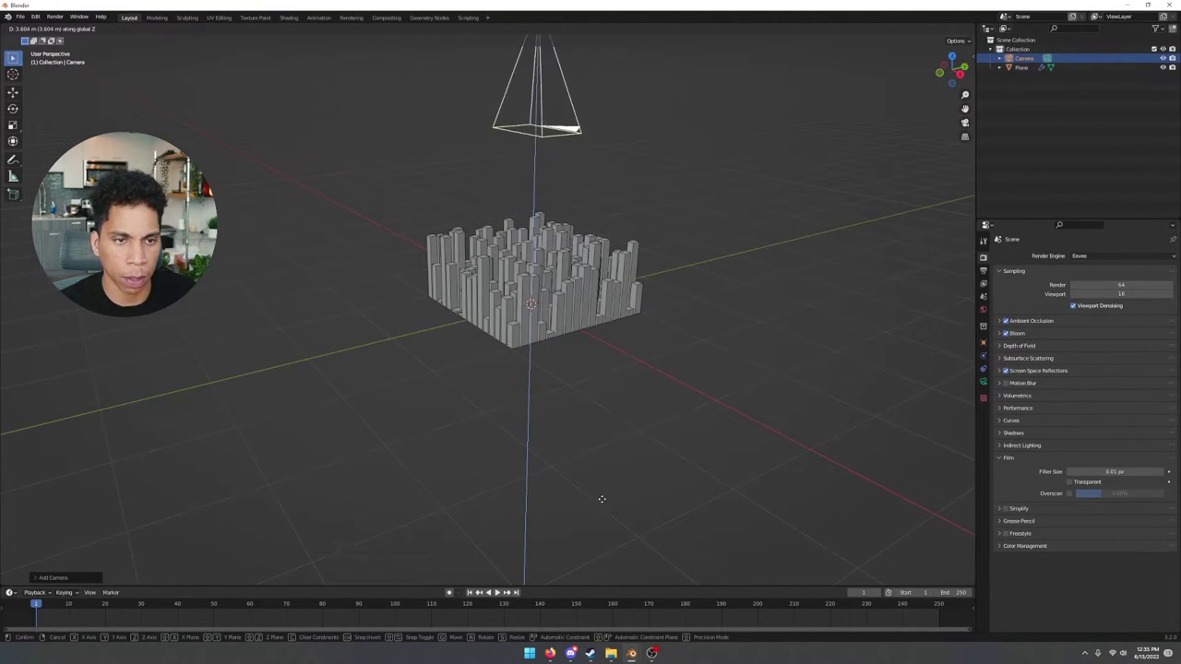
click(601, 503)
scroll(609, 535, down, 3)
Split the 3D viewport vertically into two and look through the camera in one of them
right_click(503, 585)
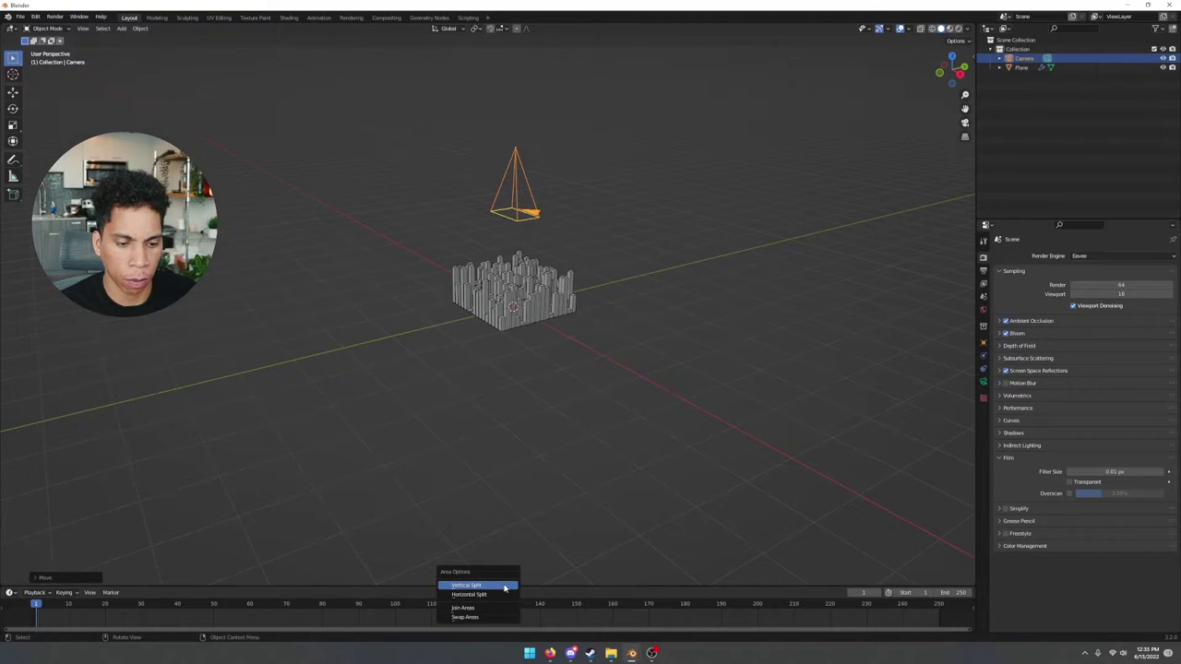
click(505, 585)
click(504, 584)
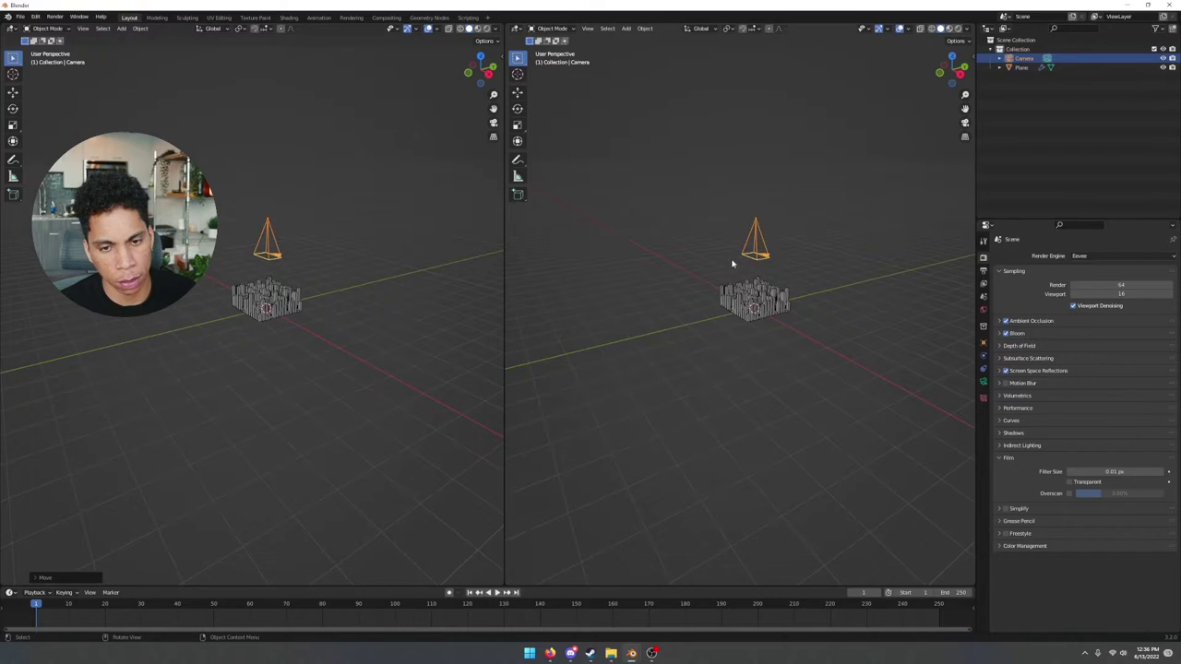
key(KP_0)
Adjust the camera's height along the Z axis to frame the extruded blocks
middle_drag(360, 394, 351, 434)
key(g)
key(z)
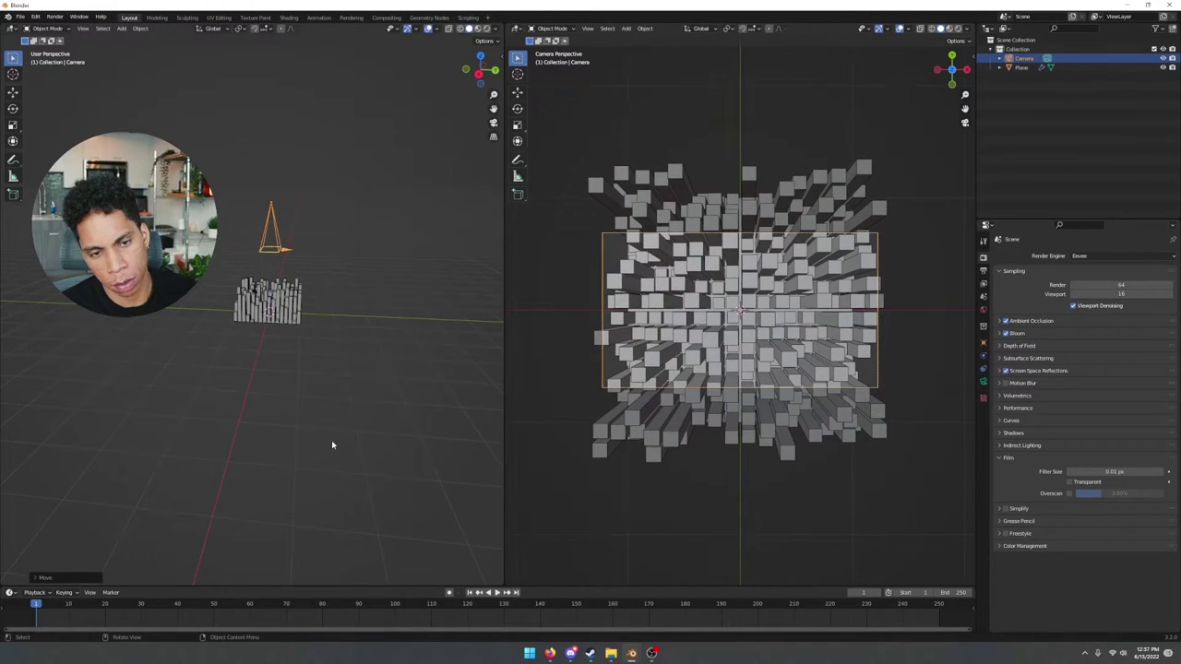
click(286, 390)
middle_drag(287, 390, 353, 400)
Scale the plane up uniformly beyond the camera frame, finishing with a second enlargement by a factor of about 1.05
click(278, 297)
middle_drag(282, 298, 323, 329)
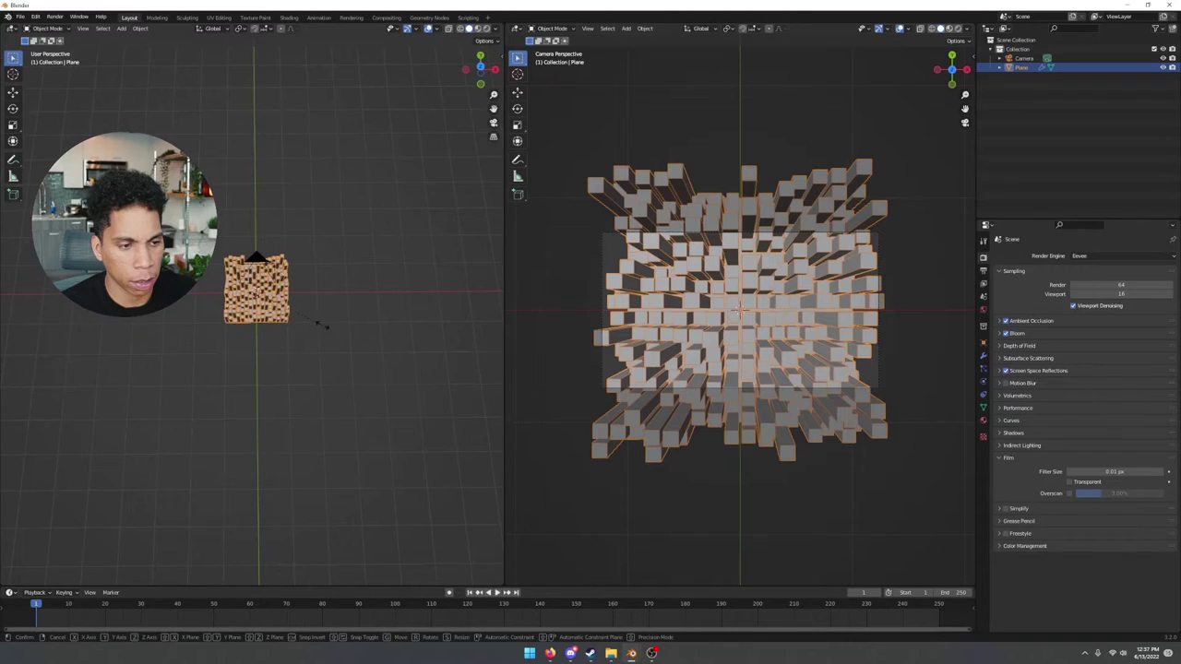
key(s)
click(335, 327)
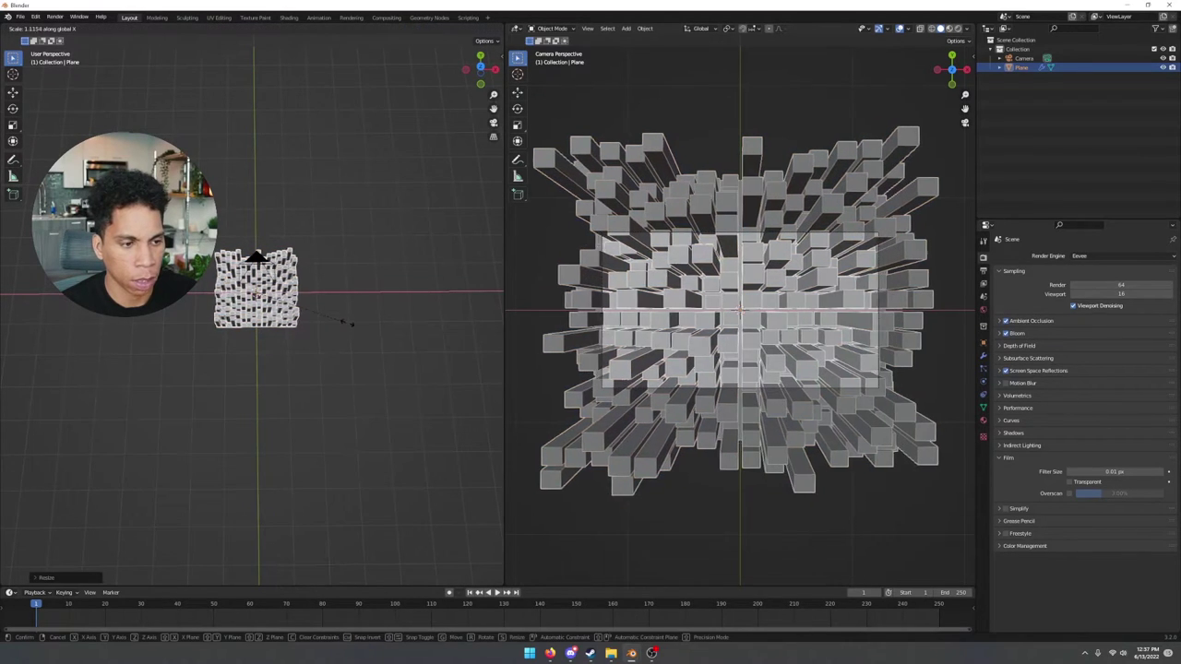
right_click(364, 328)
key(s)
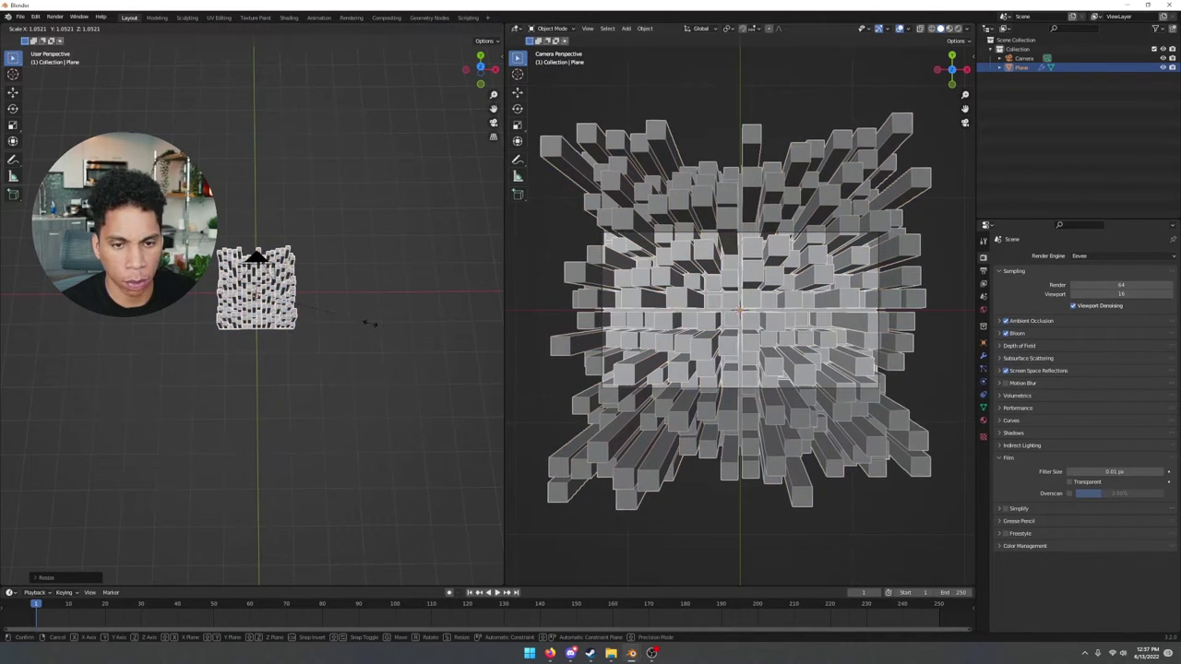
click(374, 326)
middle_drag(374, 326, 271, 310)
Move the camera up about 0.26 m along the Z axis
click(271, 284)
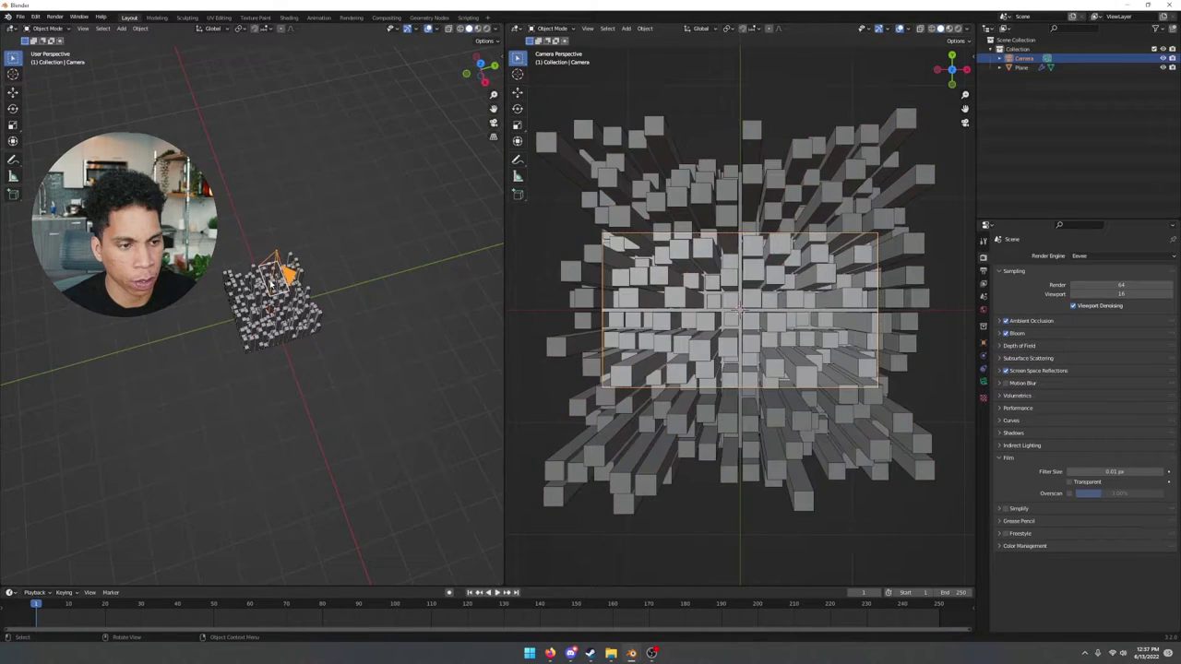
key(g)
key(z)
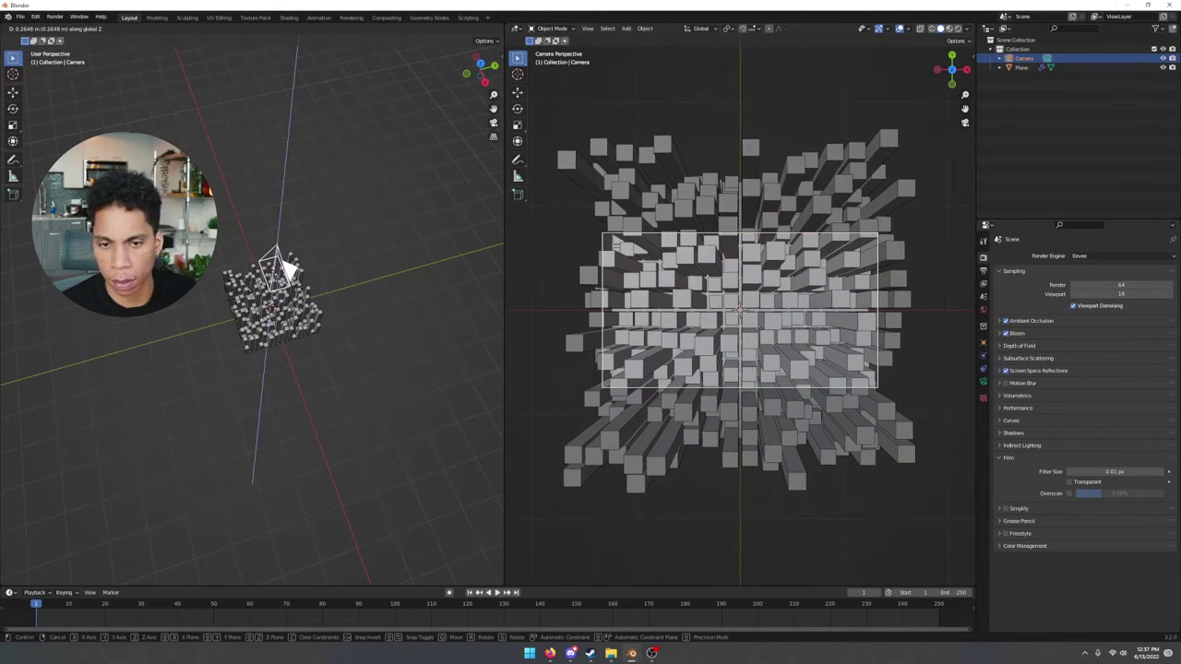
click(289, 268)
Increase the camera's Passepartout viewport display value to about 0.89
click(982, 381)
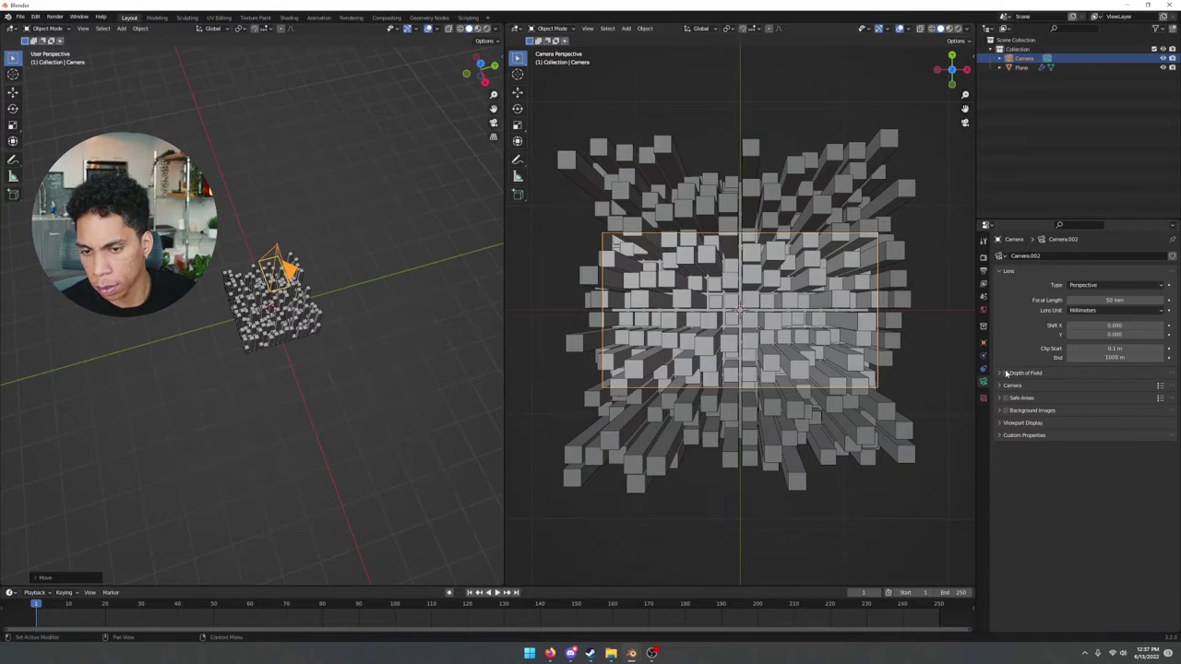
click(1002, 423)
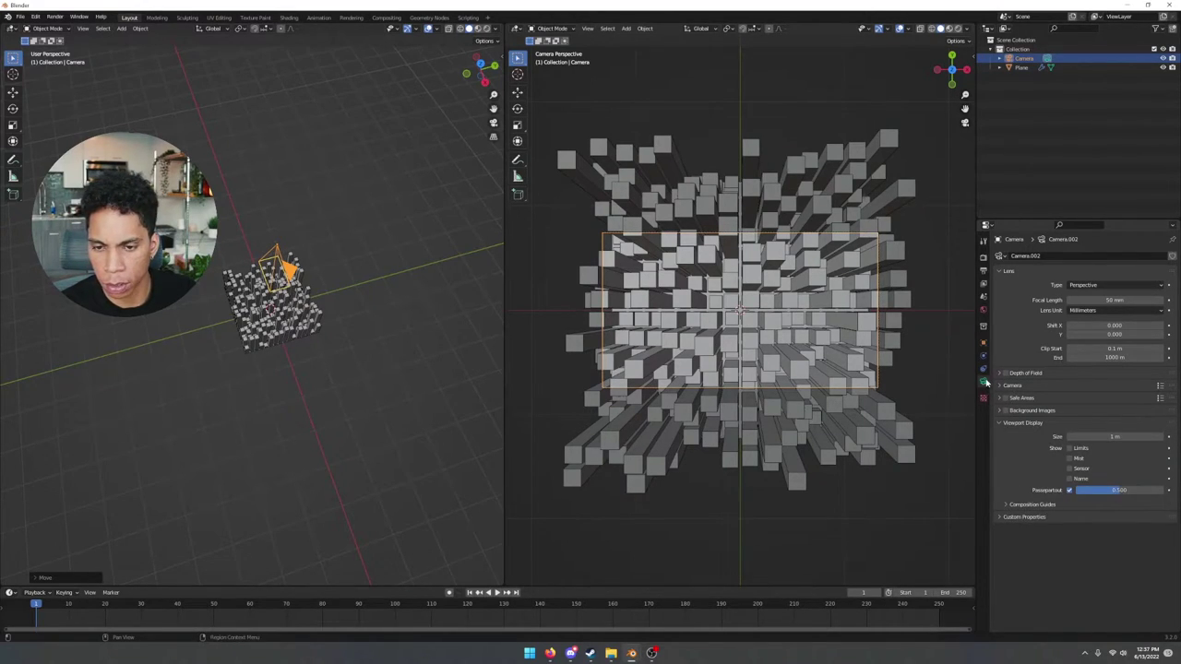
drag(1118, 489, 1147, 490)
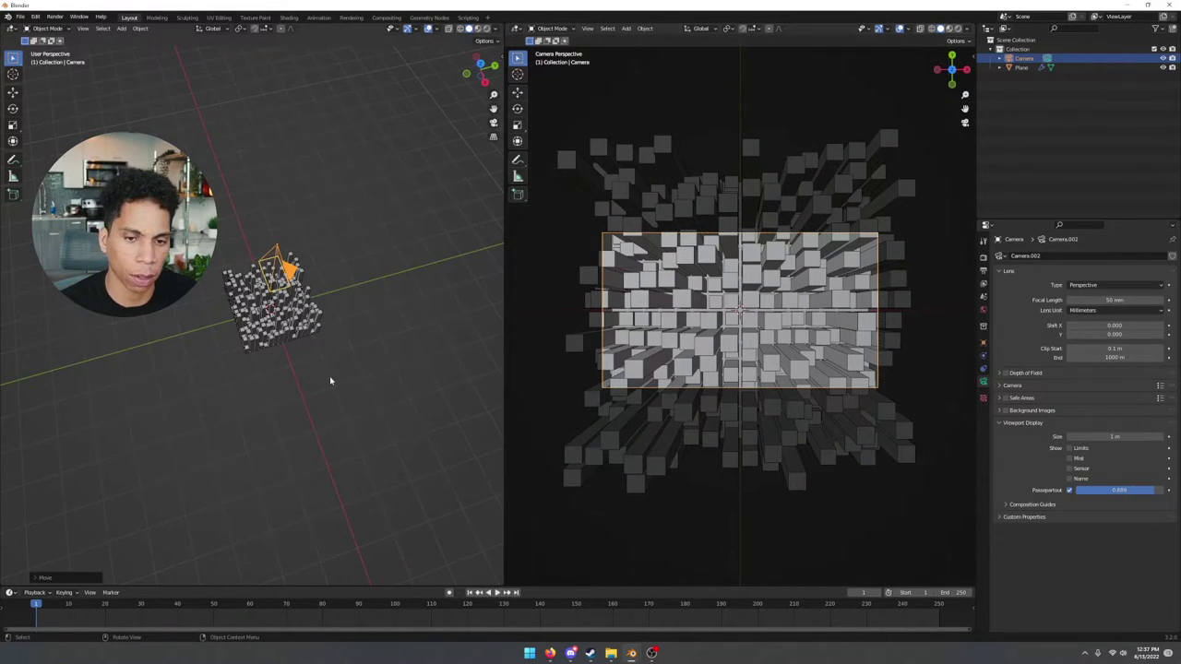
Select the camera and set the timeline's current frame to 0
click(372, 376)
click(303, 319)
click(370, 332)
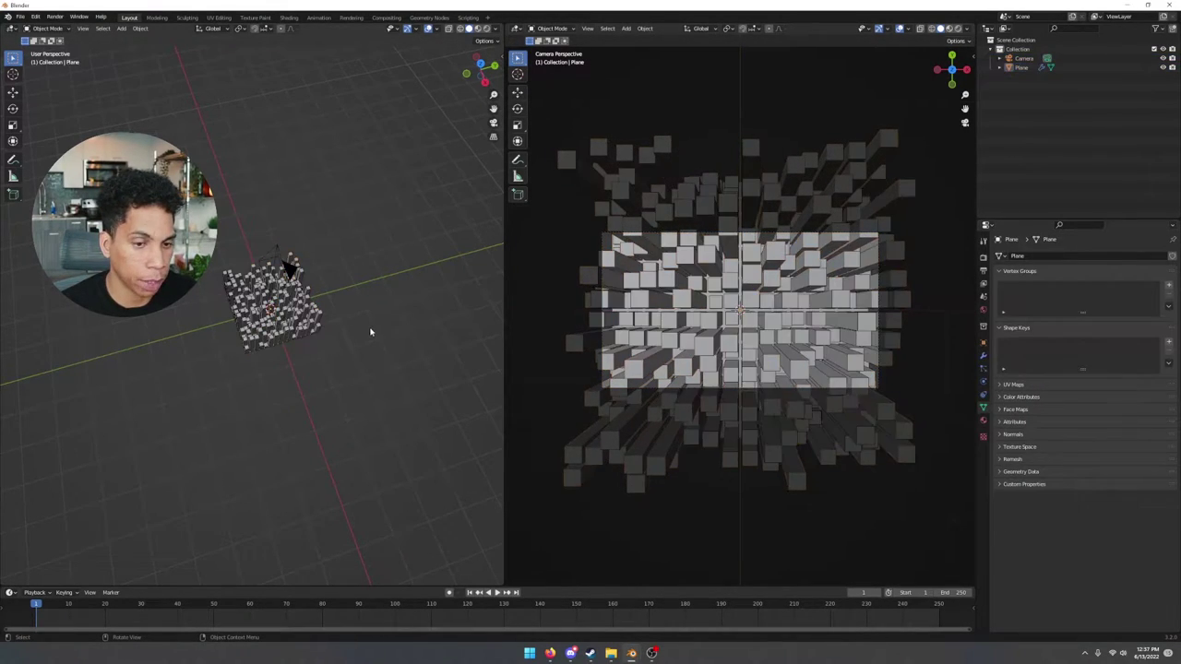
click(280, 248)
click(33, 605)
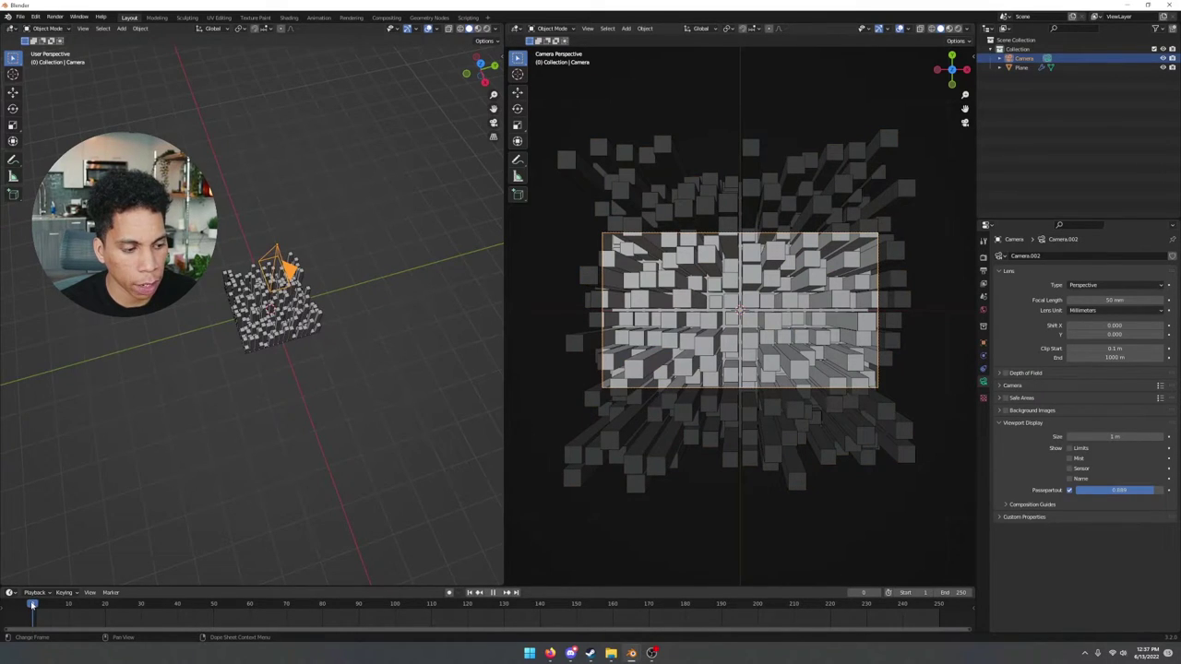
click(266, 372)
click(278, 251)
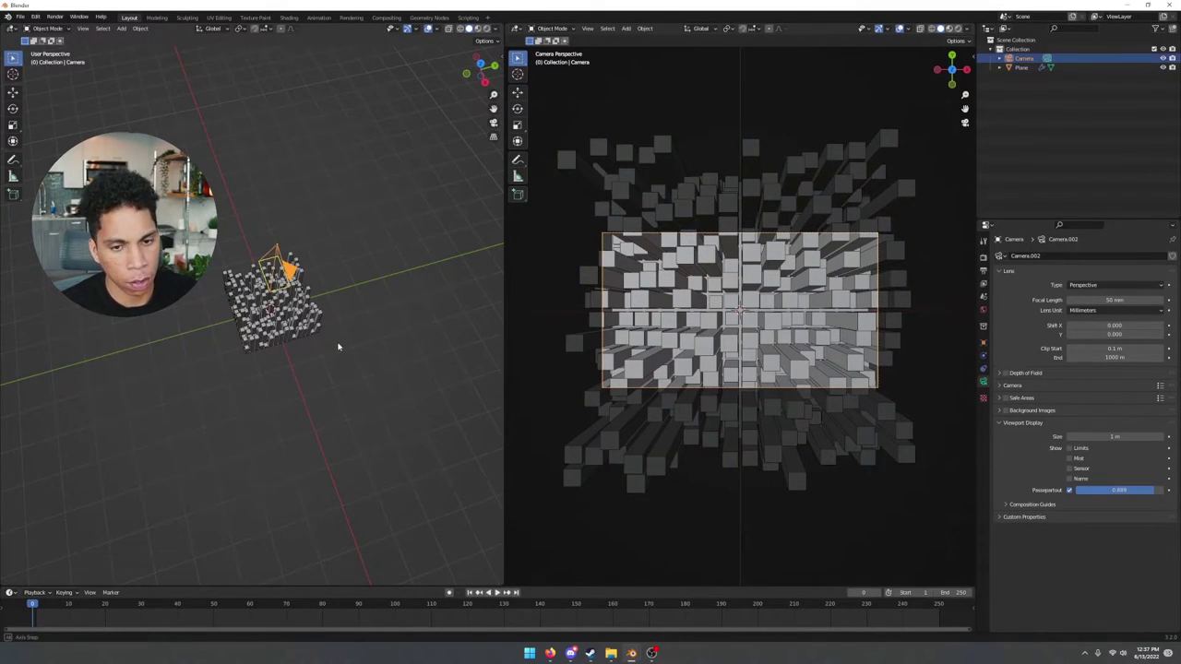
middle_drag(278, 251, 415, 349)
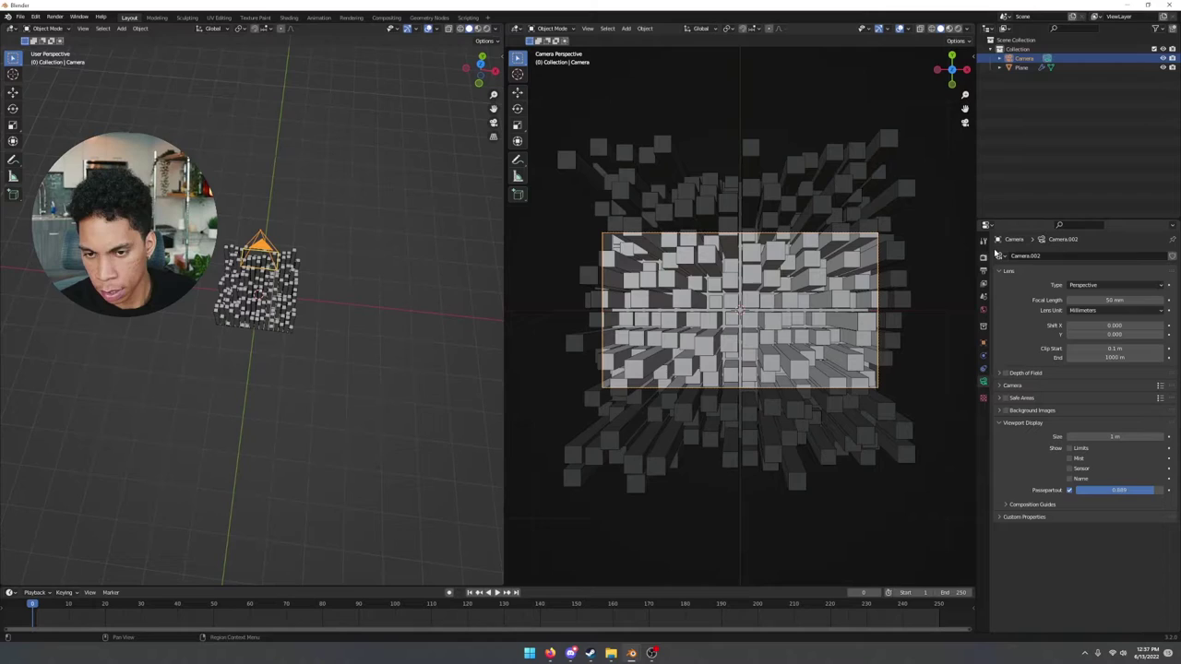
click(417, 253)
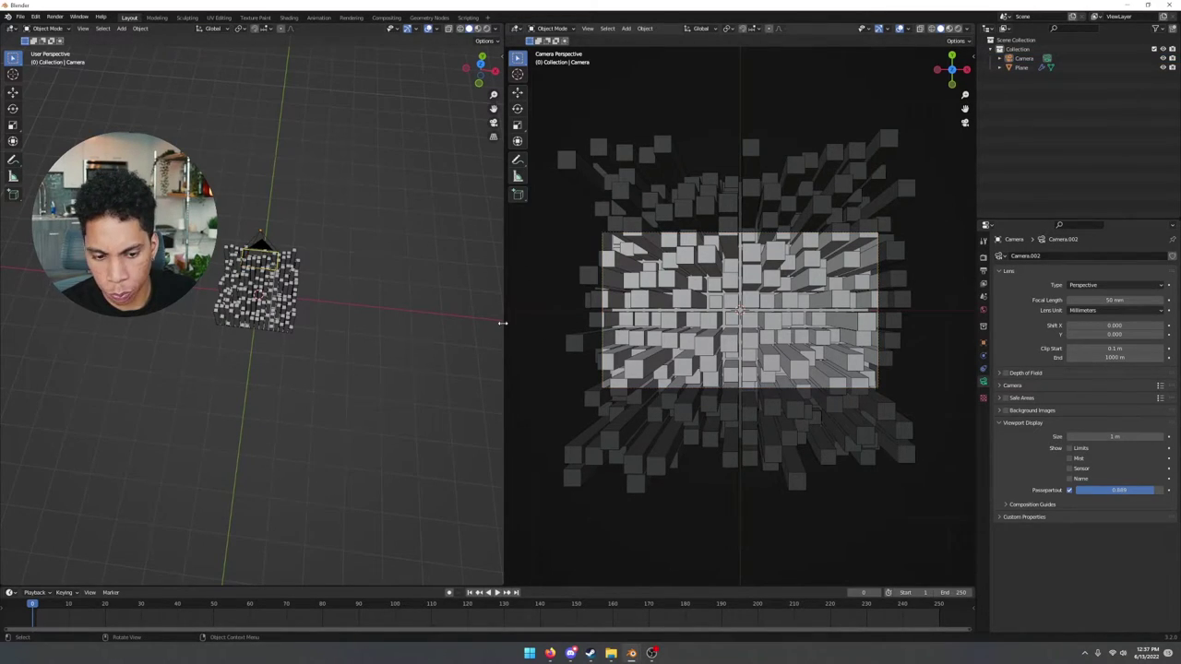
Add a point light at the centre of the plane and raise it about 1.37 m along the Z axis
click(982, 260)
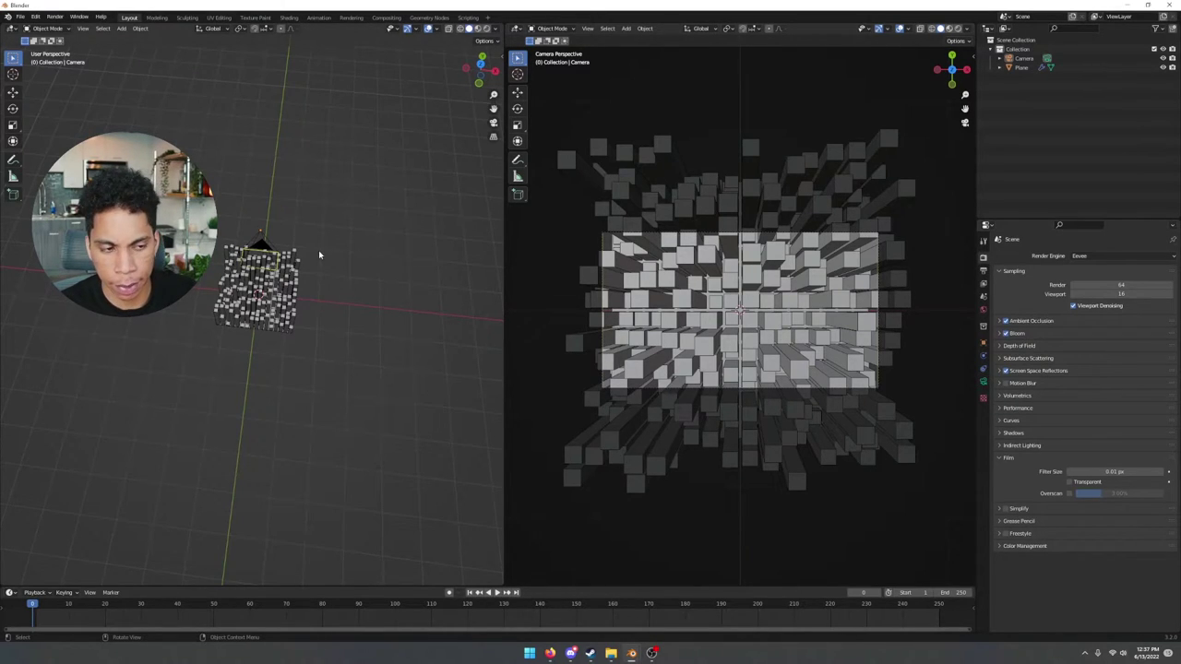
mouse_move(384, 258)
middle_down()
mouse_move(324, 264)
mouse_move(382, 257)
middle_up()
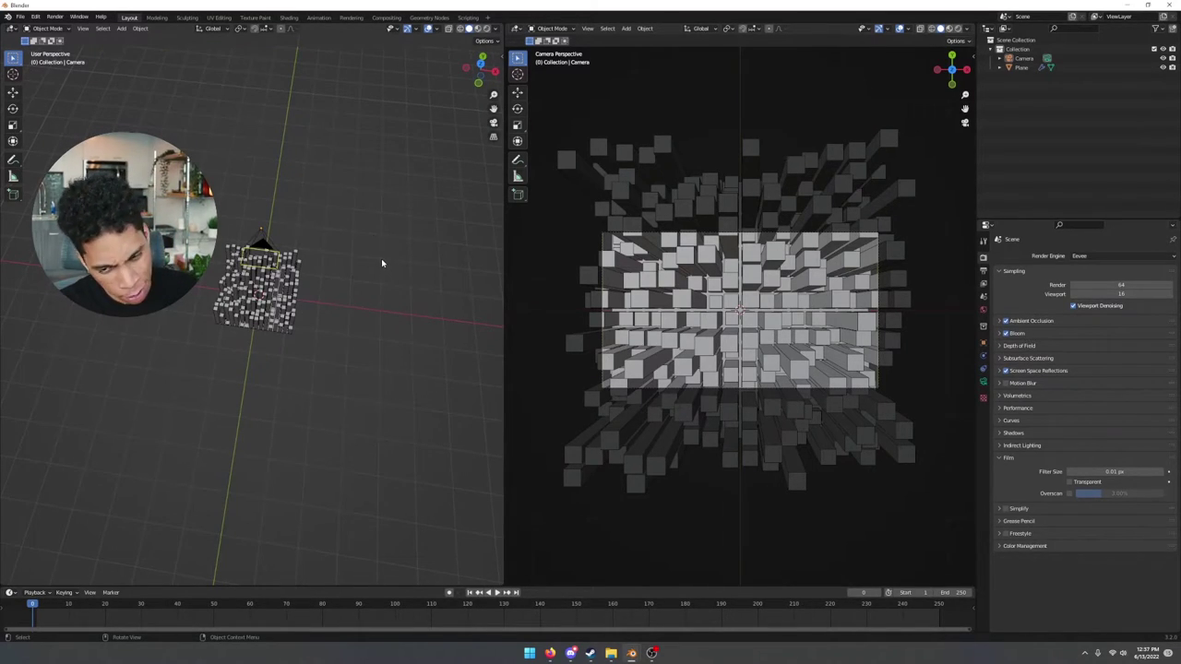
middle_drag(372, 295, 417, 305)
key(shift+a)
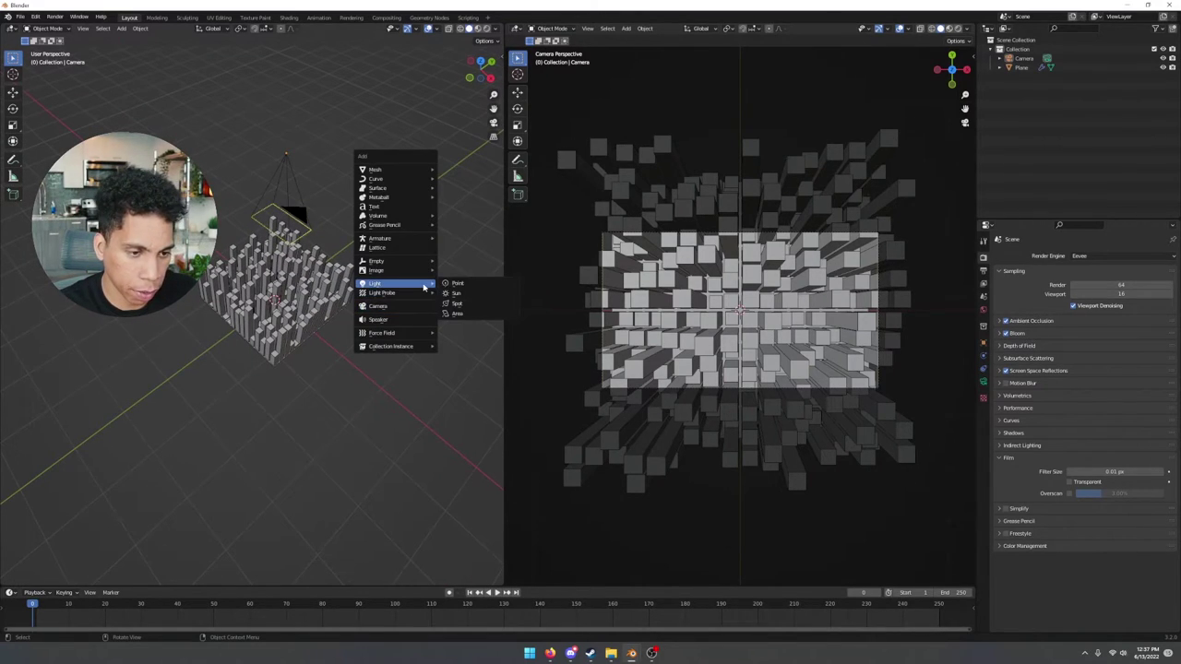
click(455, 287)
key(g)
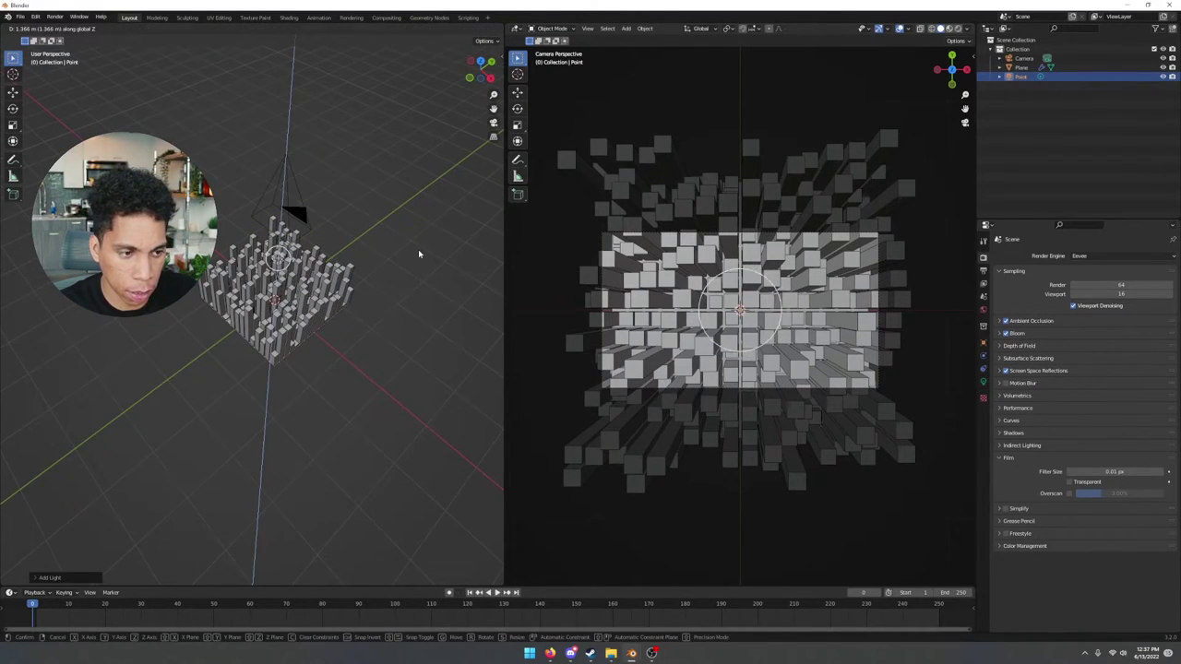
click(416, 255)
Switch the camera viewport to Rendered shading and deselect the point light
key(z)
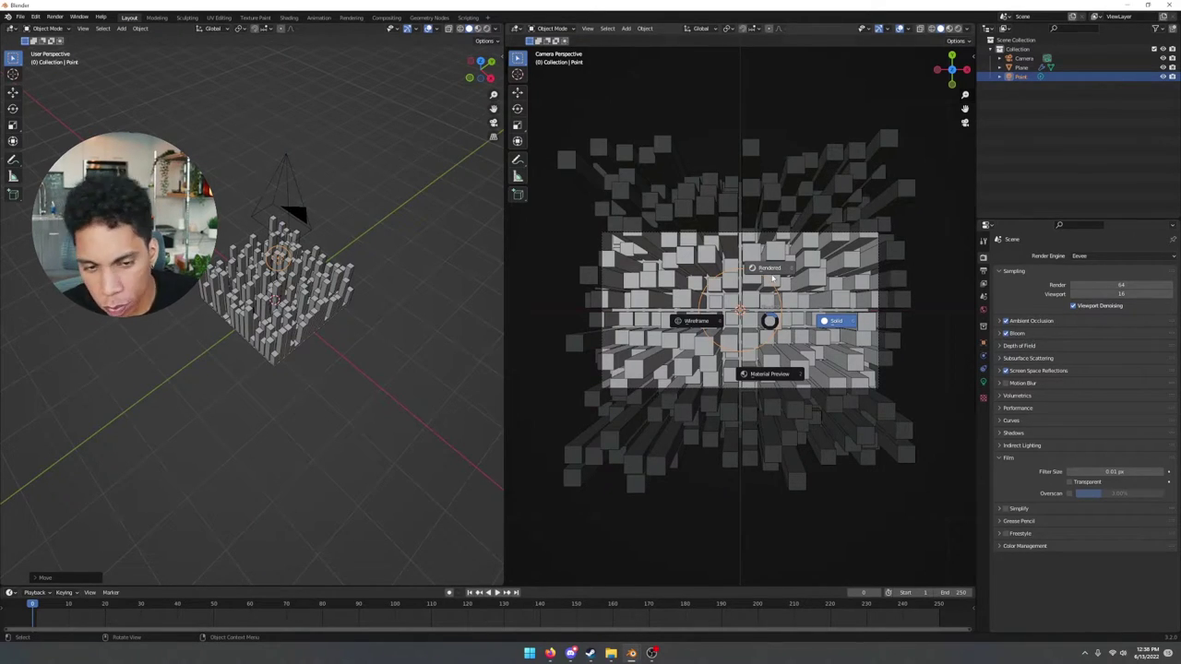
click(772, 273)
click(772, 271)
click(539, 343)
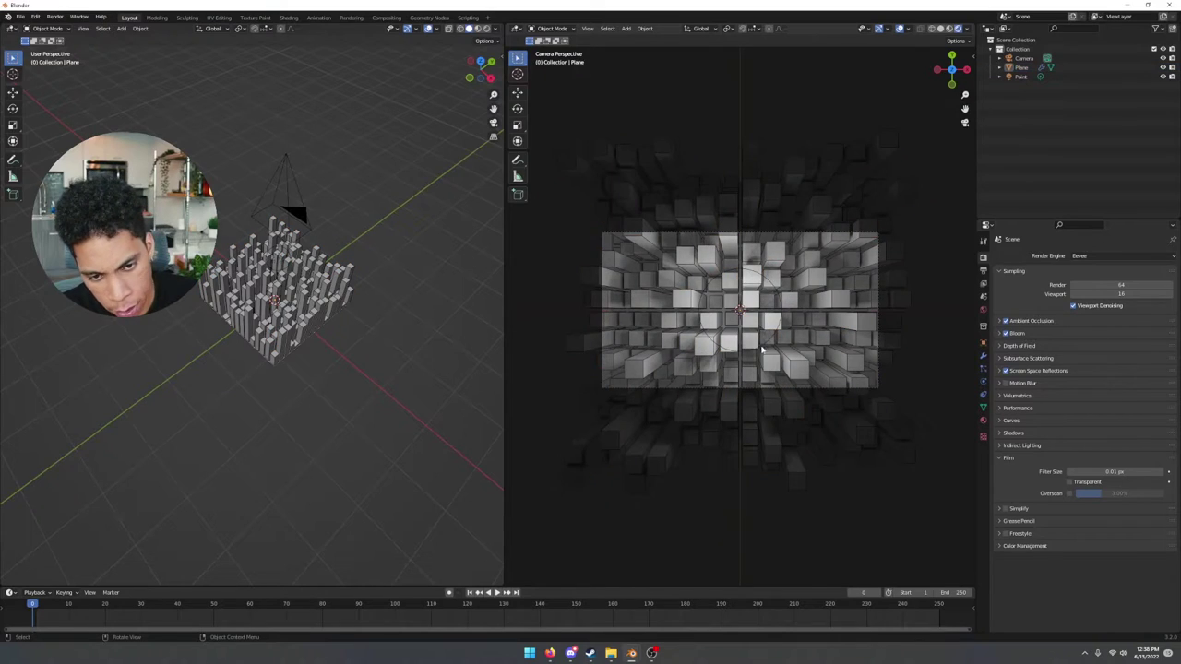
Set the world background strength to 0
click(984, 312)
double_click(1117, 329)
text(000)
key(Return)
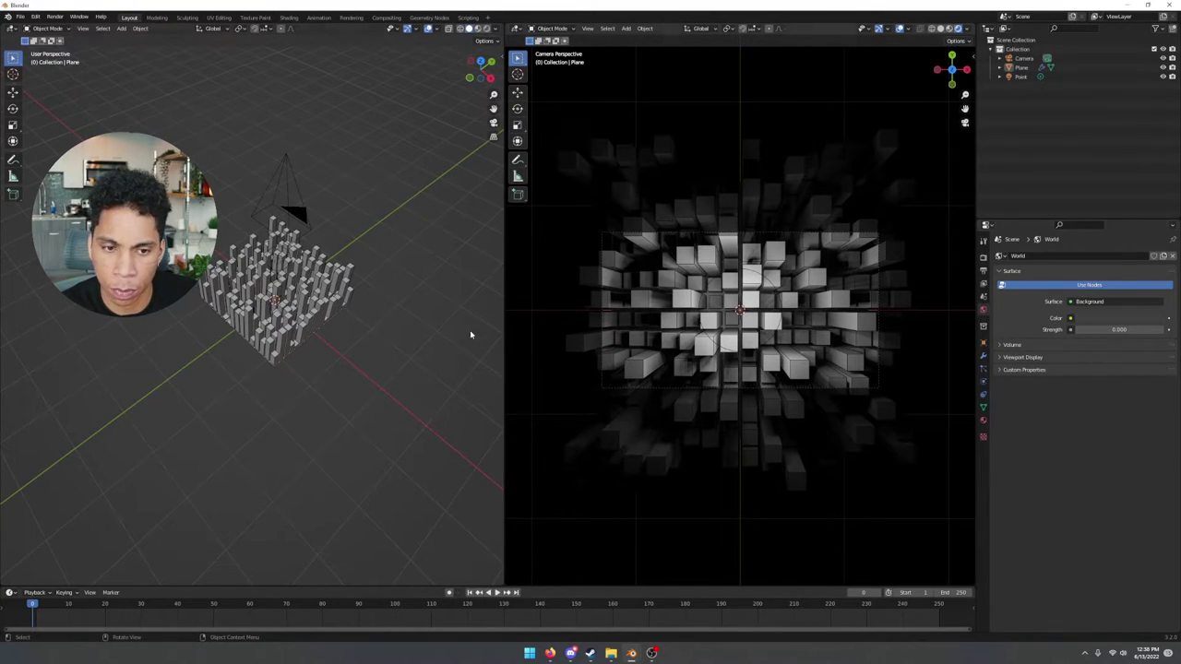
Raise the point light about 0.46 m further along the Z axis and rescale it
click(279, 266)
key(g)
key(z)
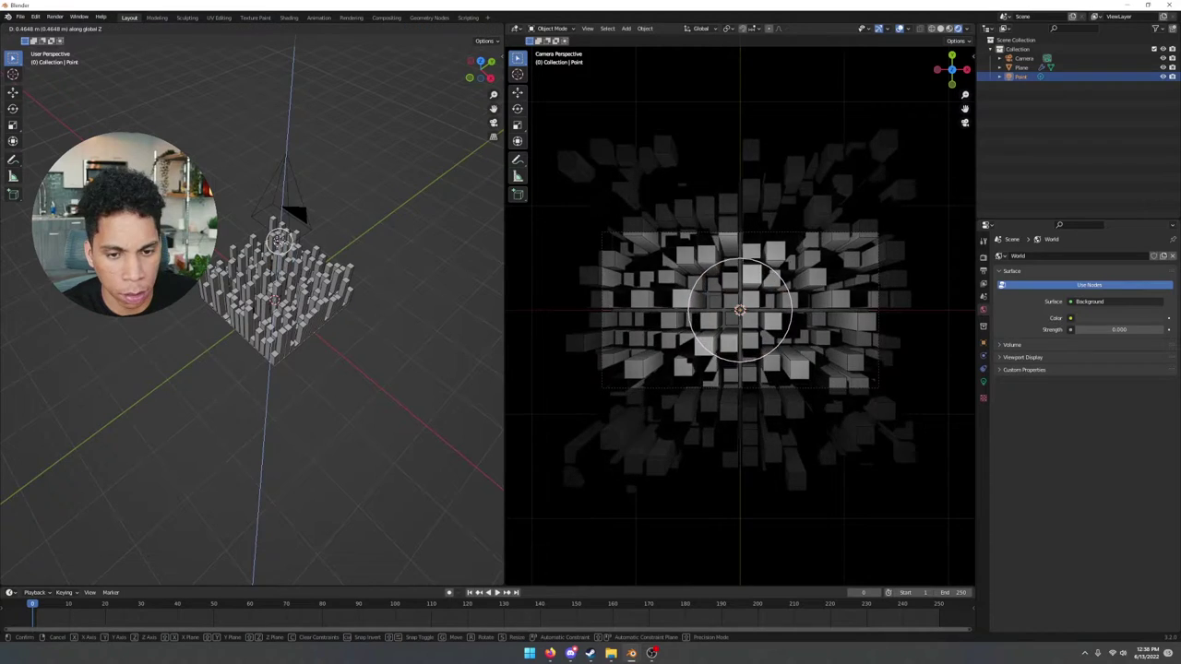
click(280, 243)
key(s)
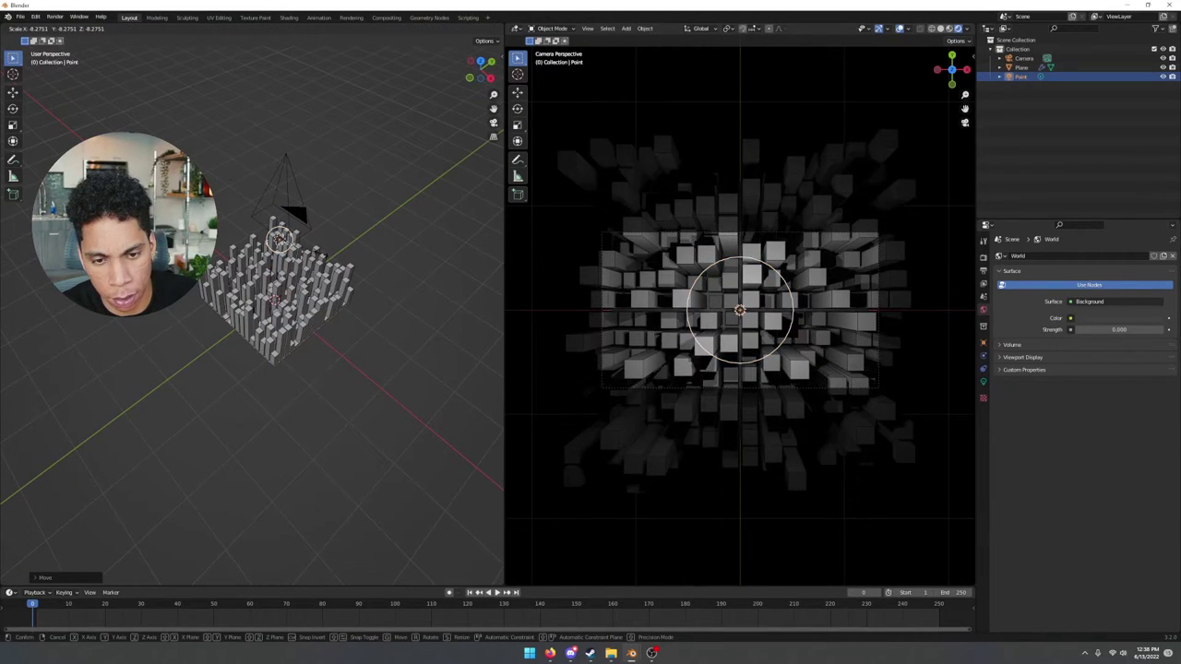
click(287, 243)
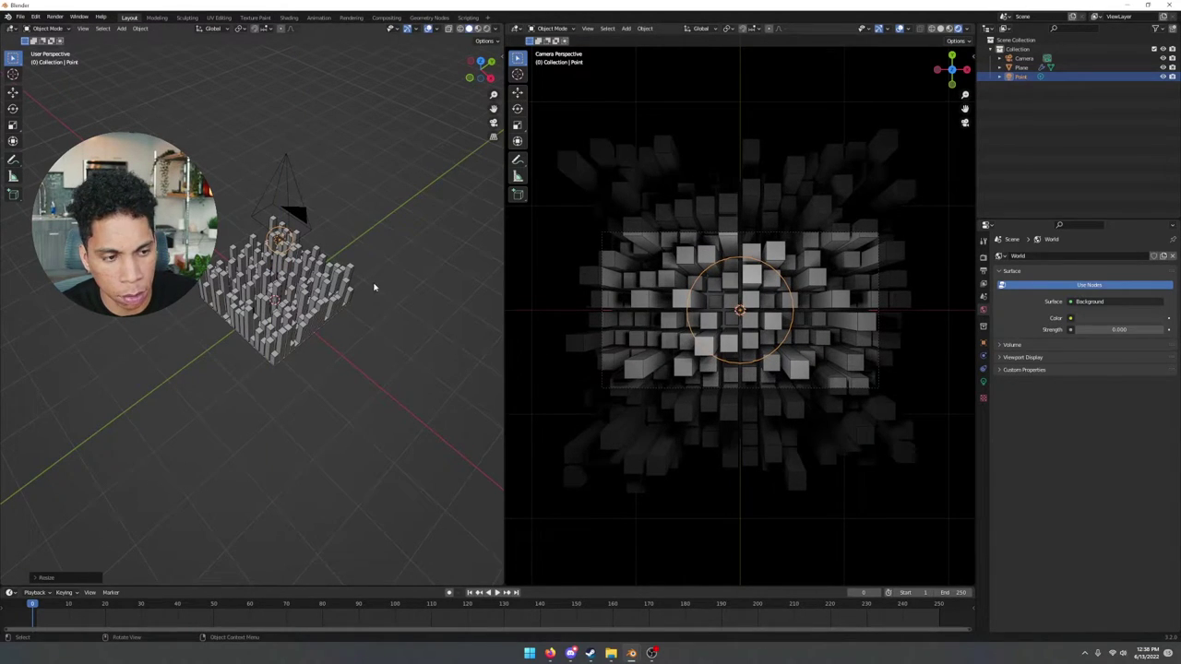
middle_drag(374, 287, 249, 254)
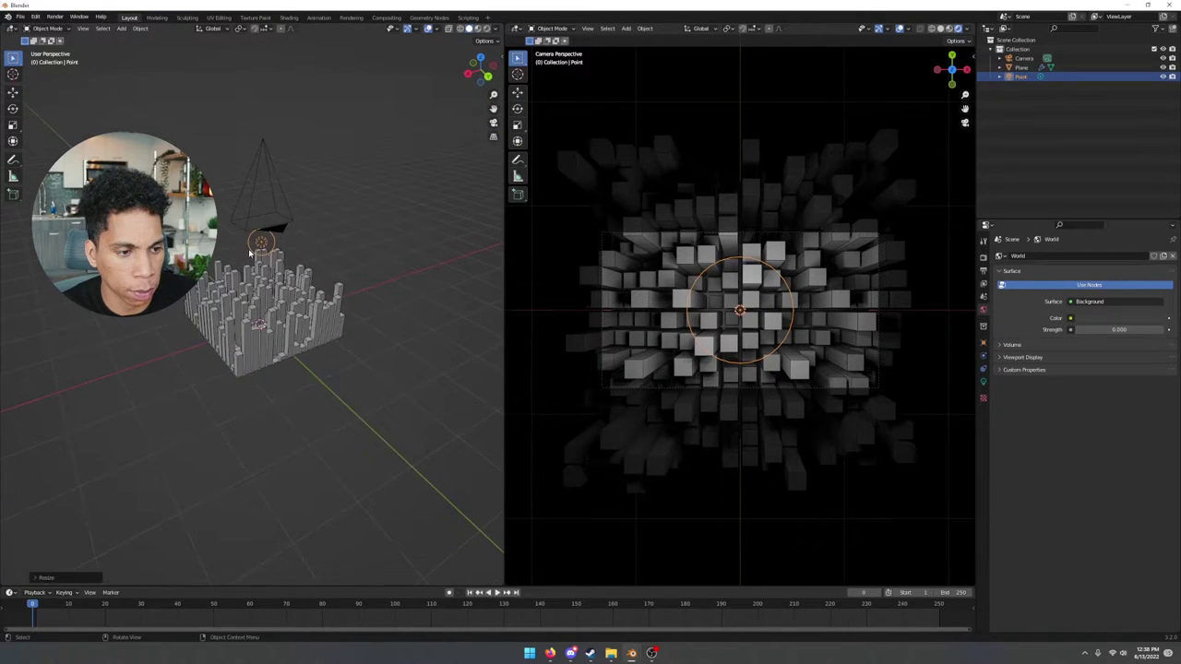
scroll(246, 260, down, 3)
middle_drag(216, 308, 258, 290)
click(267, 312)
key(s)
right_click(285, 317)
Select the camera and move it far up along the Z axis, high above the blocks
scroll(293, 315, down, 4)
scroll(360, 323, down, 3)
click(356, 320)
click(258, 290)
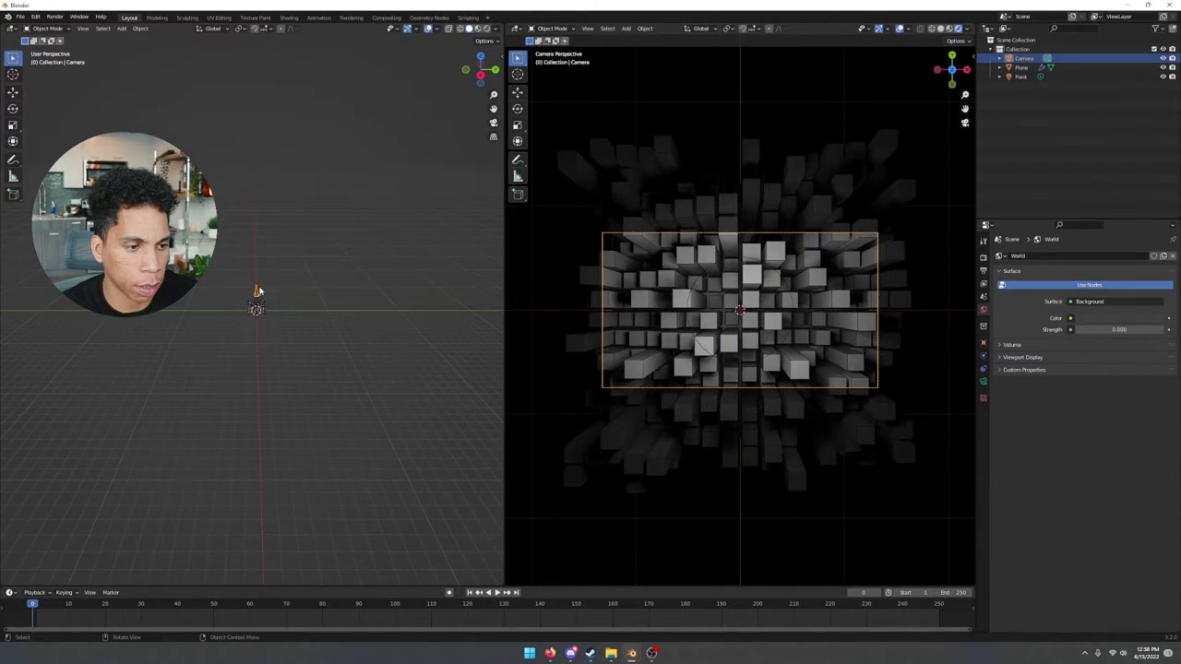
key(g)
key(z)
click(281, 196)
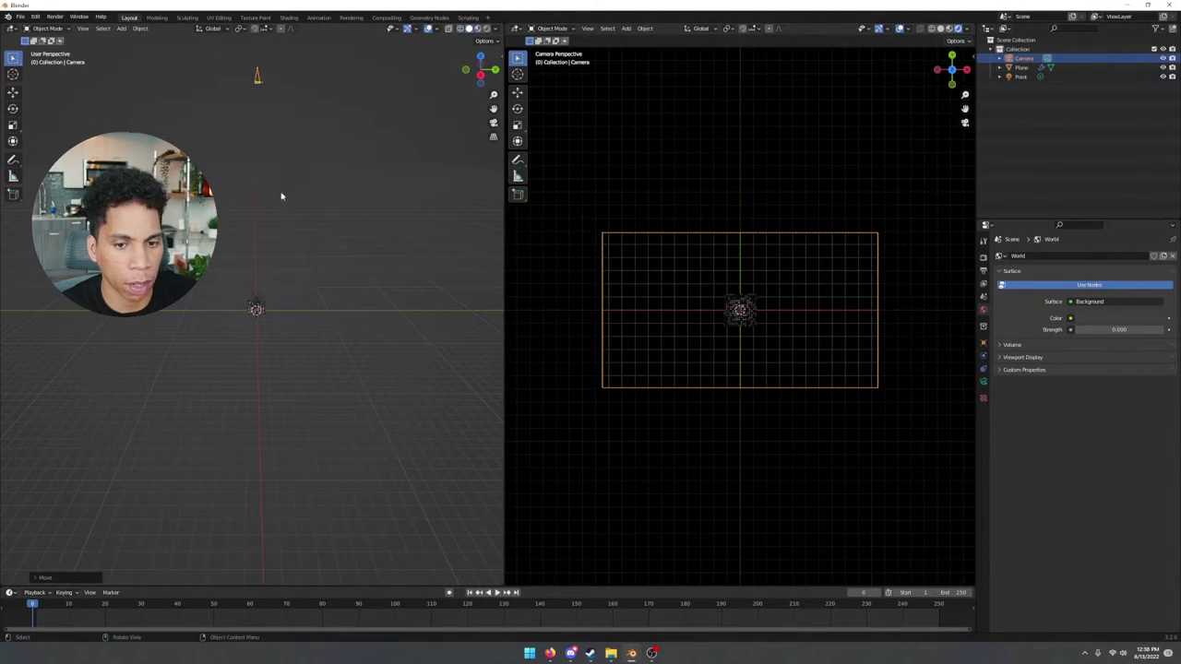
Select the point light and raise it along the Z axis to a height between the blocks and the camera
click(257, 308)
click(259, 300)
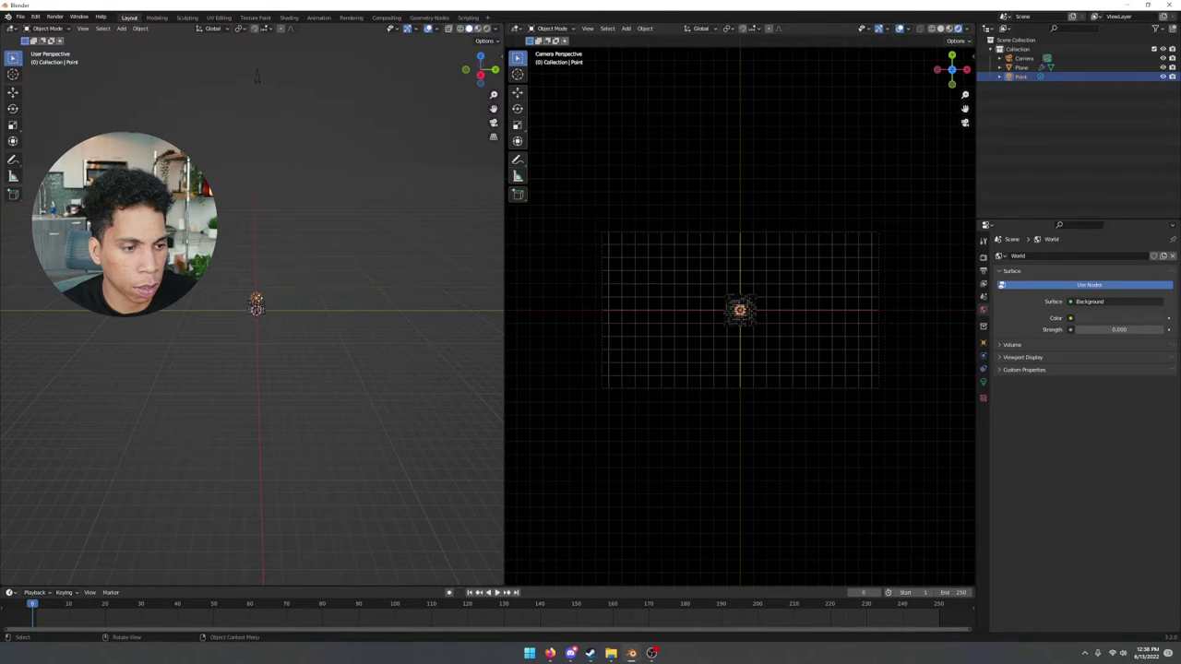
key(g)
key(z)
click(260, 270)
key(g)
key(z)
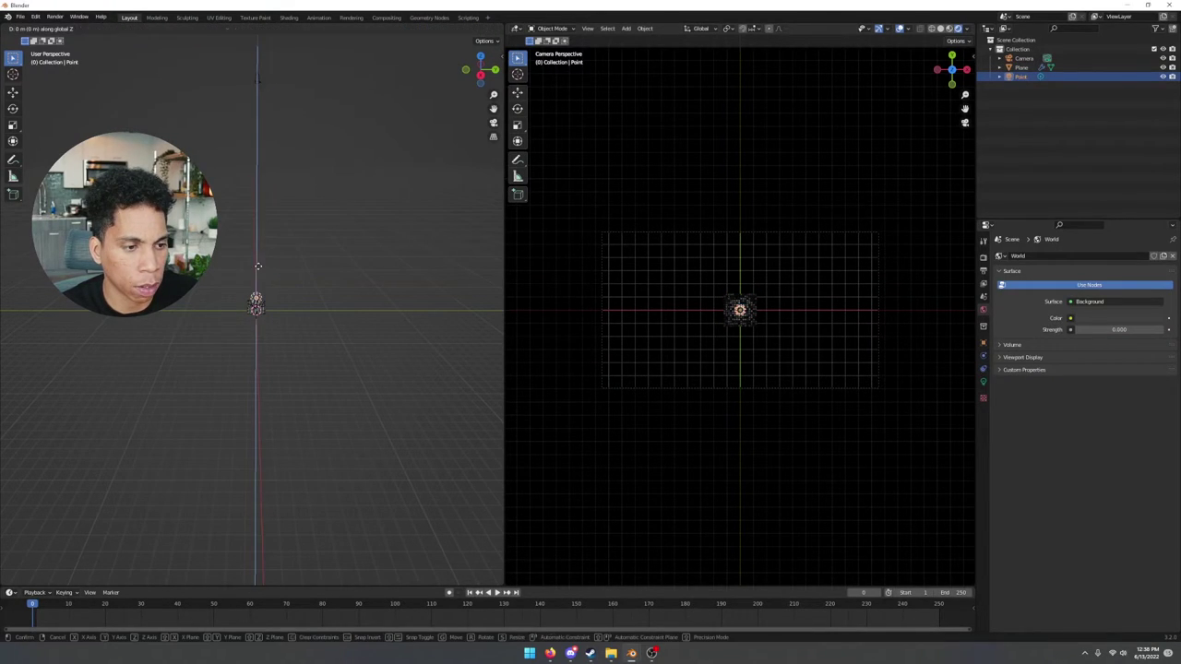
click(260, 131)
key(alt+h)
Try to scale the plane uniformly by a factor of about -8.8
click(252, 312)
key(s)
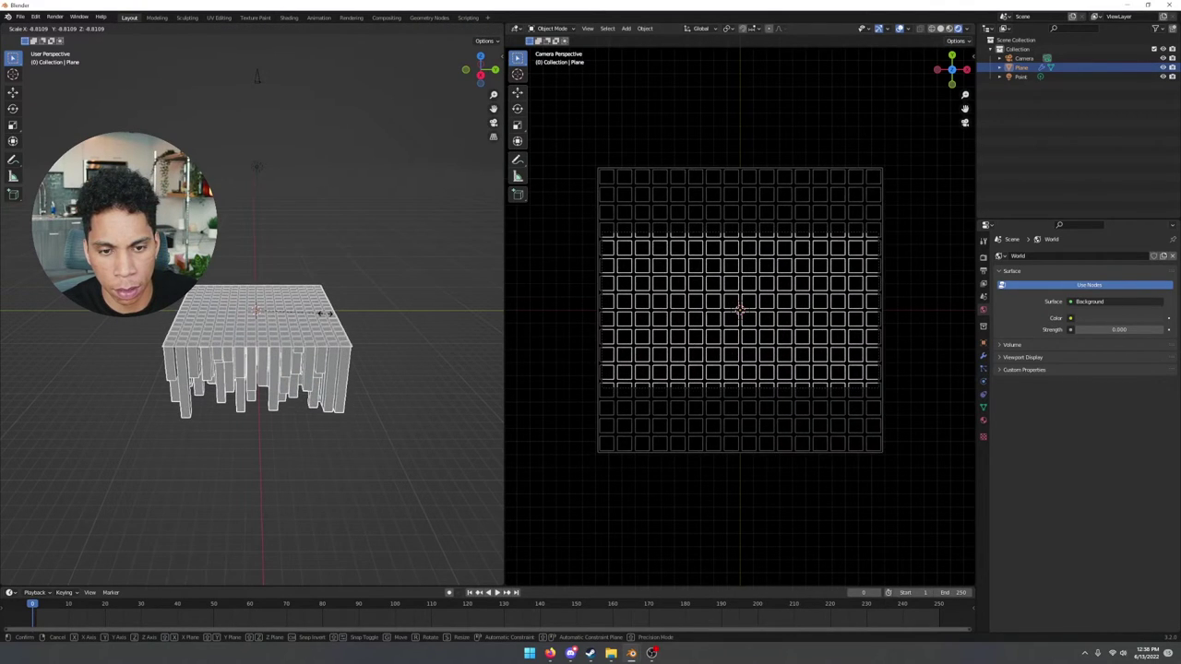
click(324, 319)
key(ctrl+z)
Scale the plane up uniformly by a factor of about 7 and deselect it
key(s)
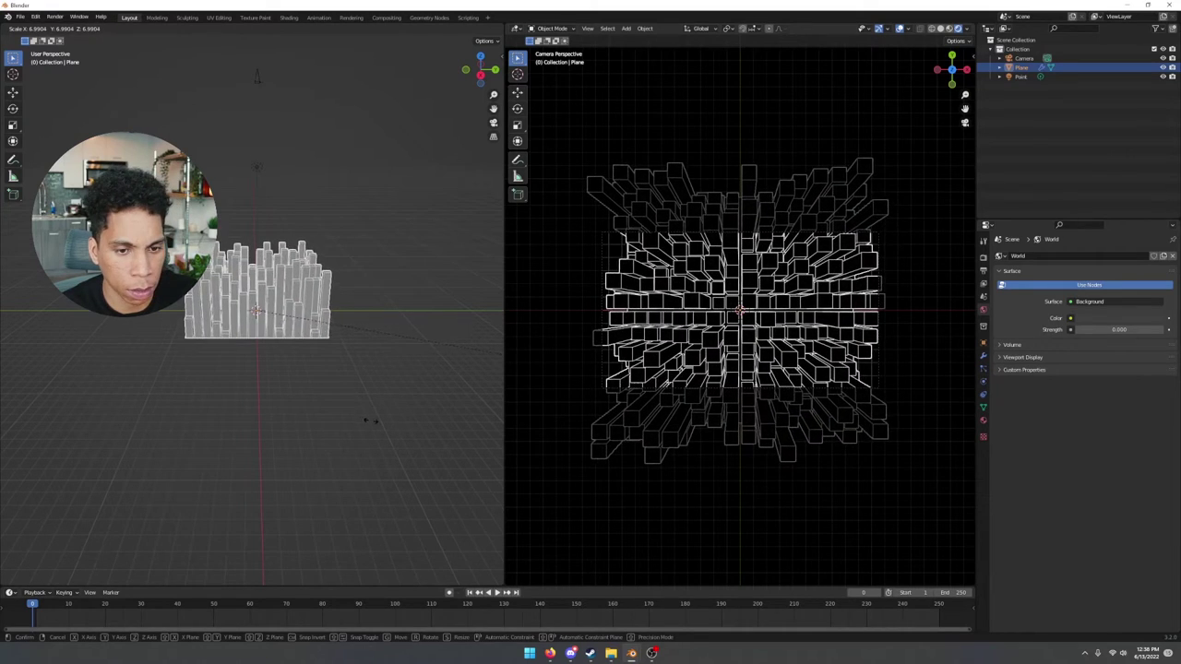
click(385, 427)
click(396, 286)
Lower the point light about 16 m along the Z axis to the level of the tallest block tops
click(259, 168)
key(g)
key(z)
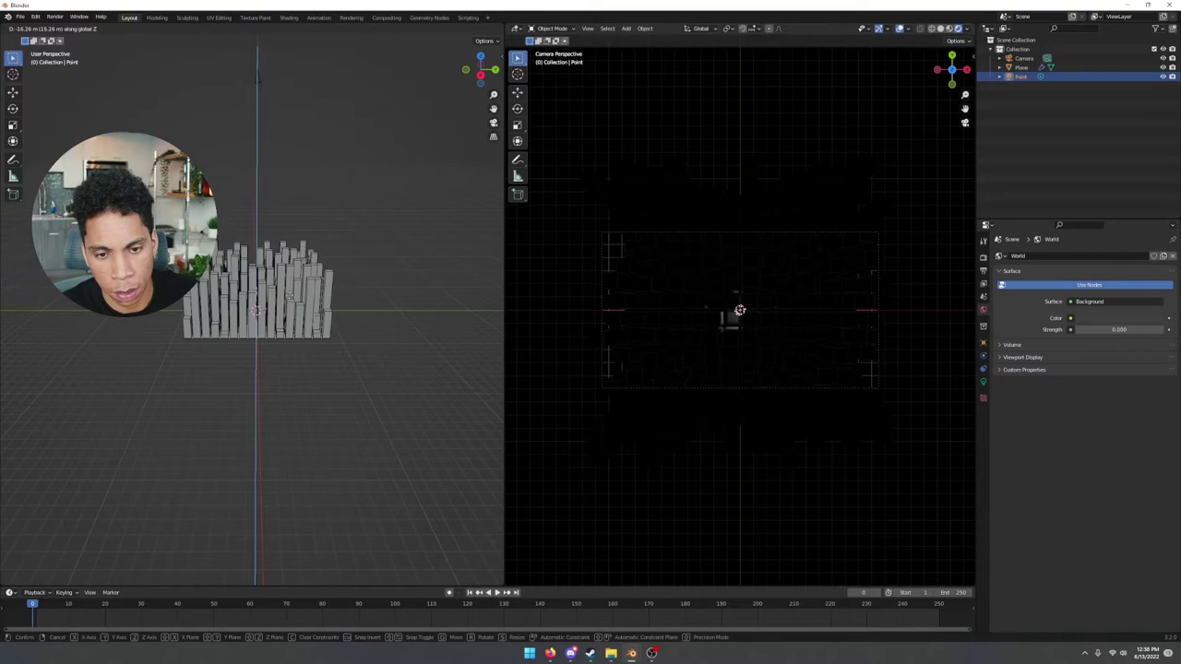
click(297, 249)
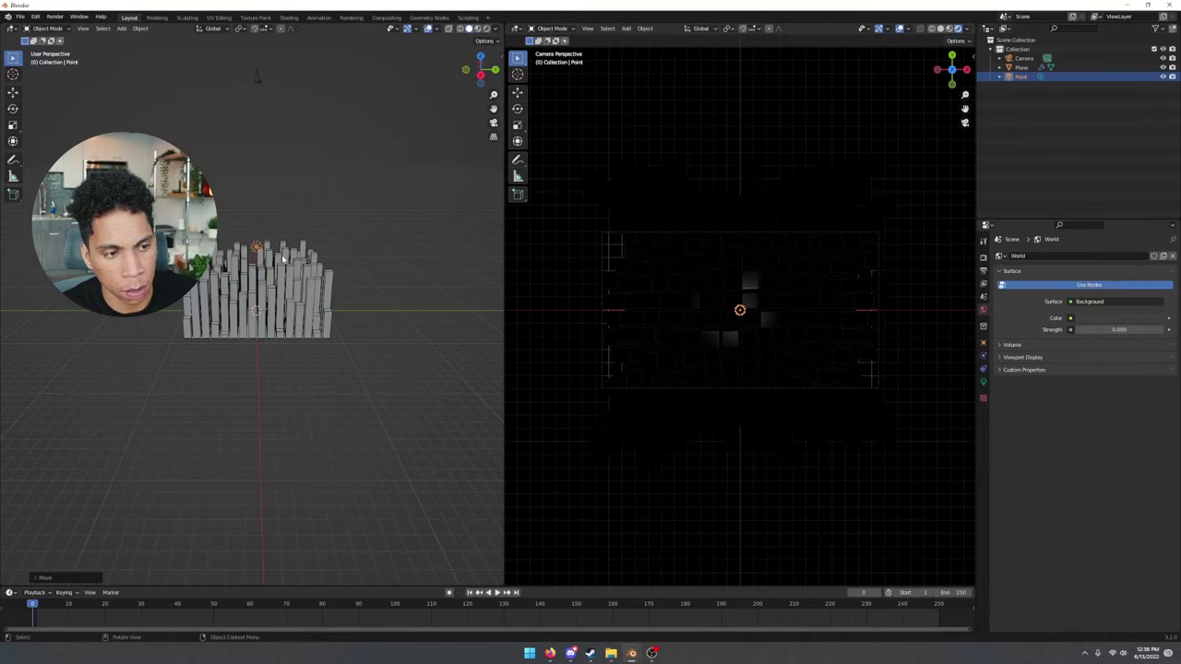
Set the point light's power to 100 W after trying 20 W and 200 W
middle_drag(297, 249, 369, 314)
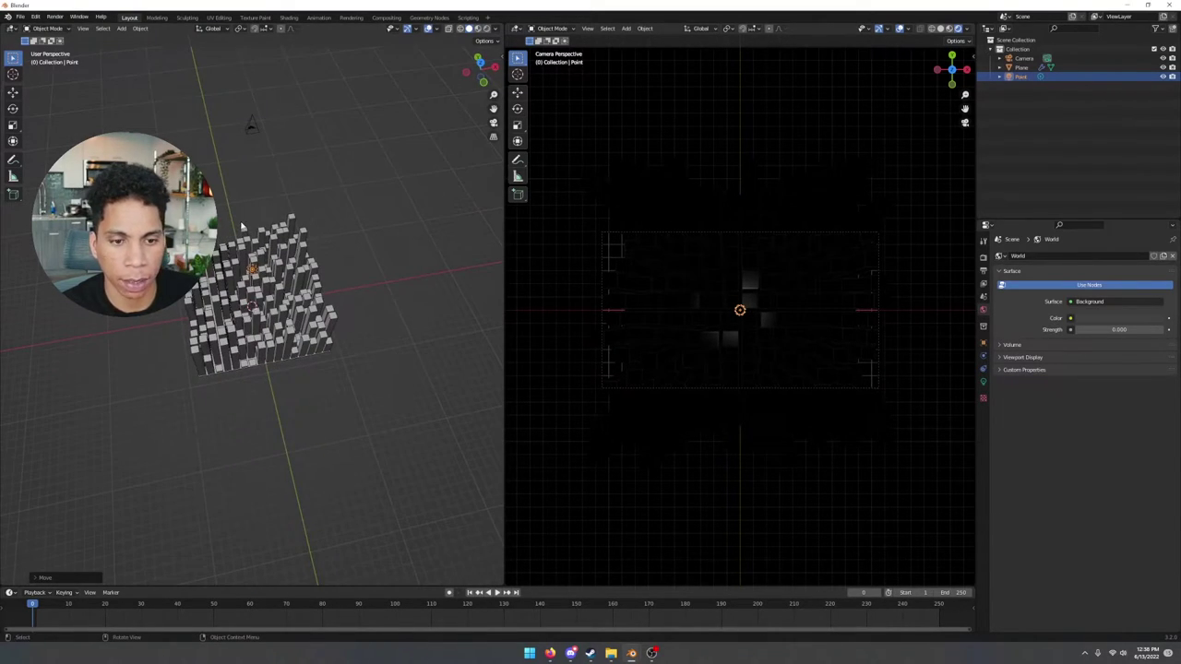
scroll(328, 250, up, 3)
middle_drag(288, 245, 288, 255)
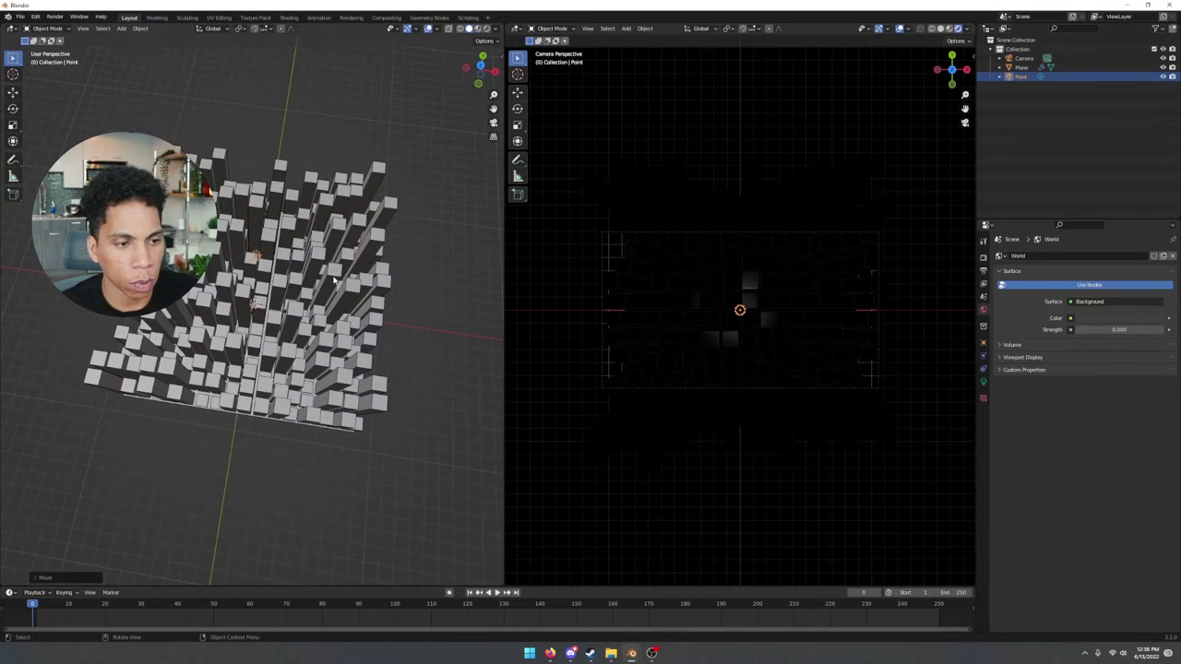
click(394, 320)
click(252, 258)
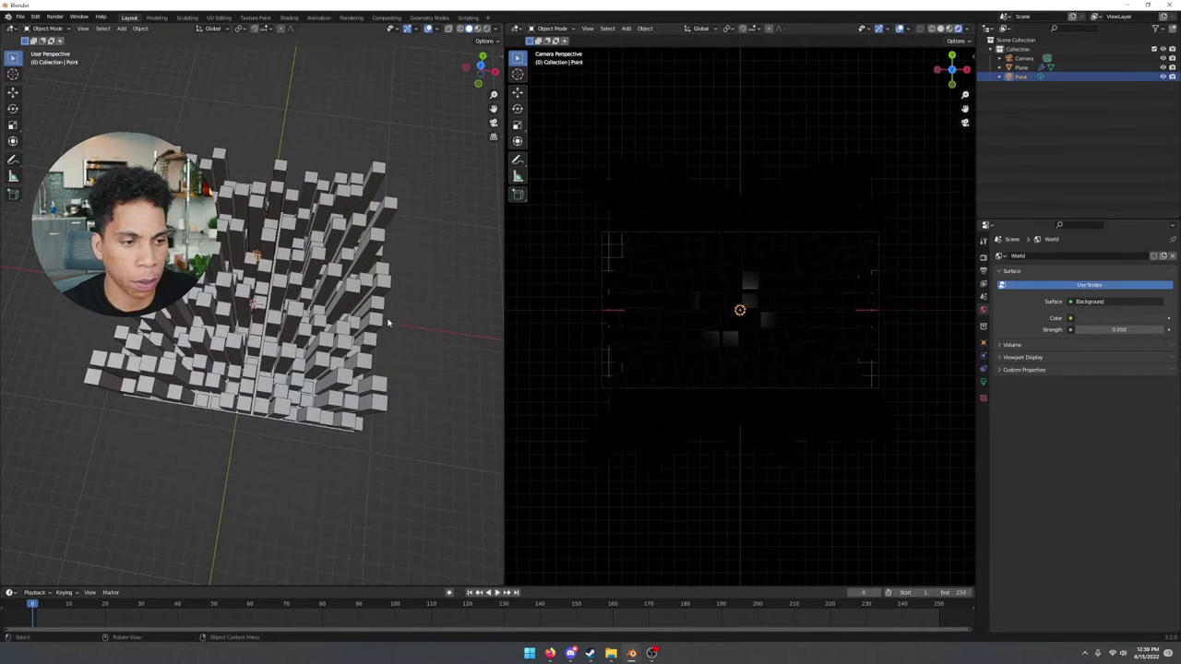
click(983, 381)
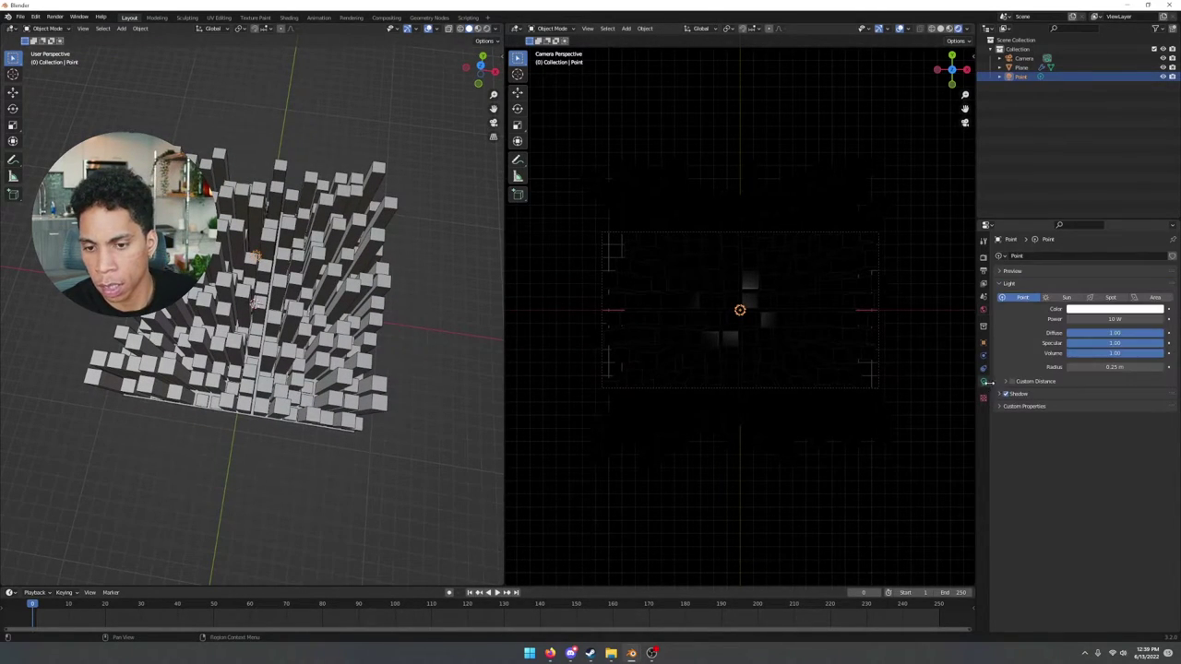
double_click(1115, 319)
text(20)
key(Return)
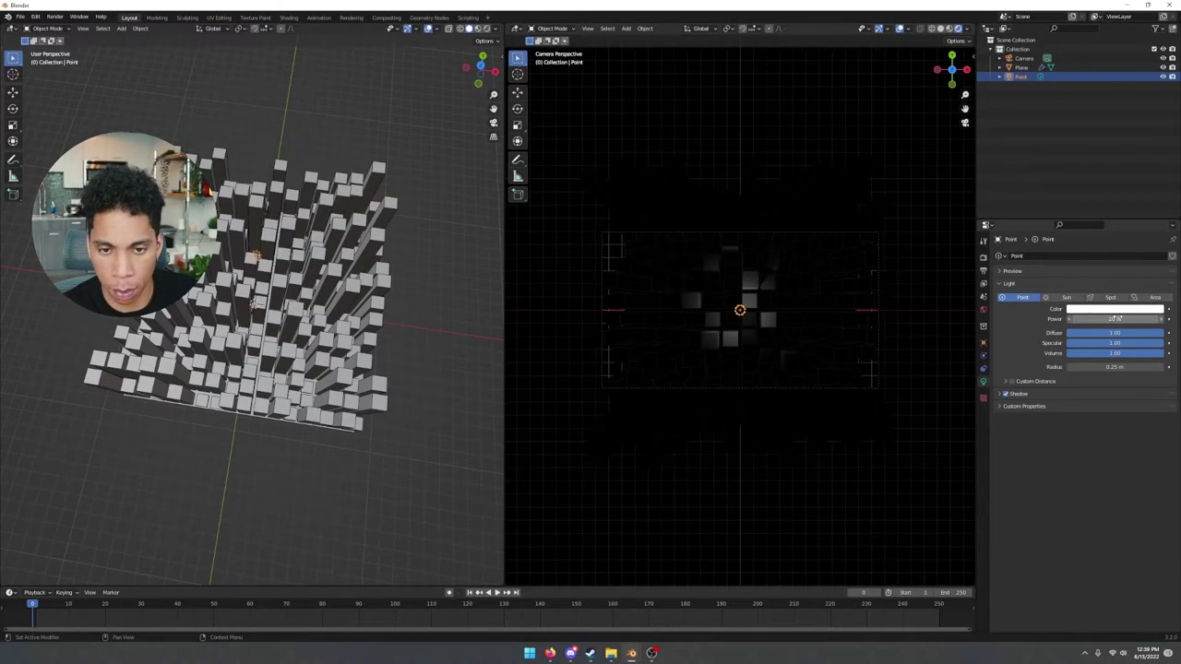
double_click(1116, 319)
text(200)
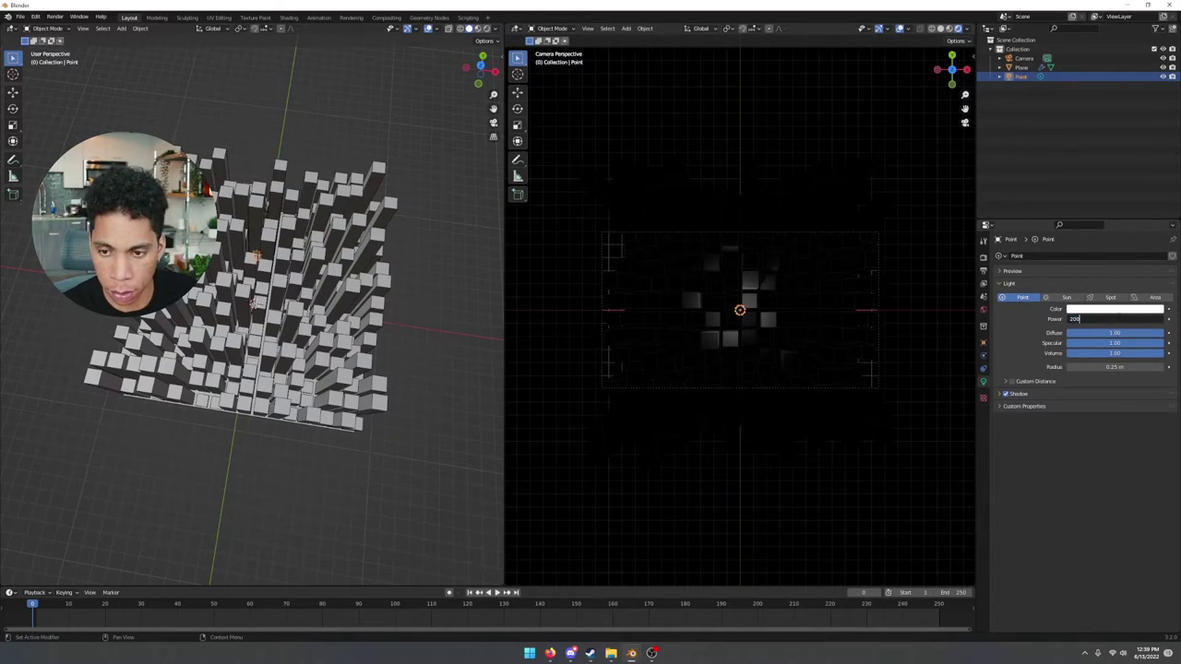
key(Return)
double_click(1117, 319)
text(100)
key(Return)
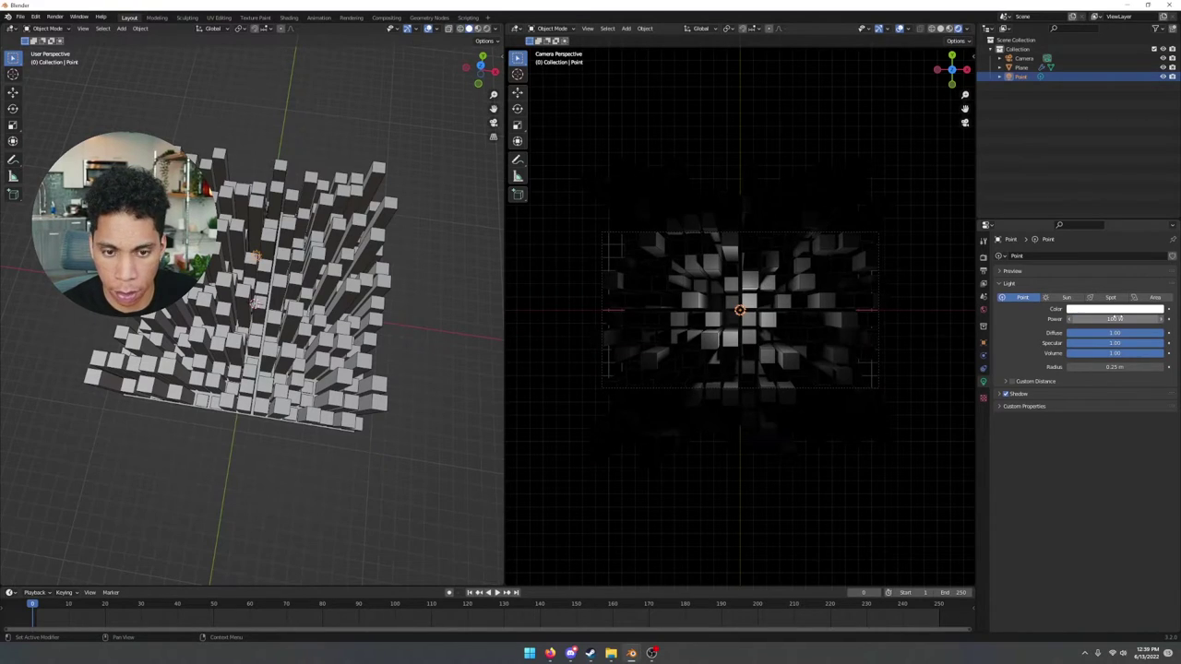
Change the point light's color to saturated blue and soften it to a pale blue-violet
click(1114, 308)
click(1137, 211)
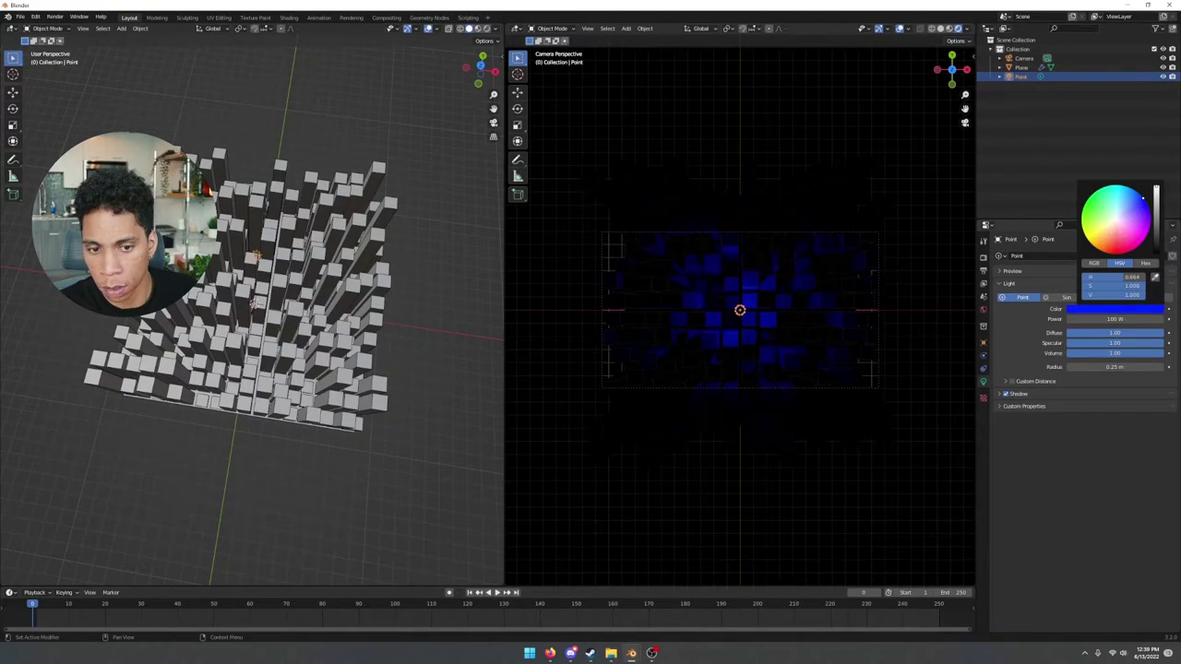
mouse_move(1142, 197)
mouse_down()
mouse_move(1126, 188)
mouse_move(1142, 196)
mouse_up()
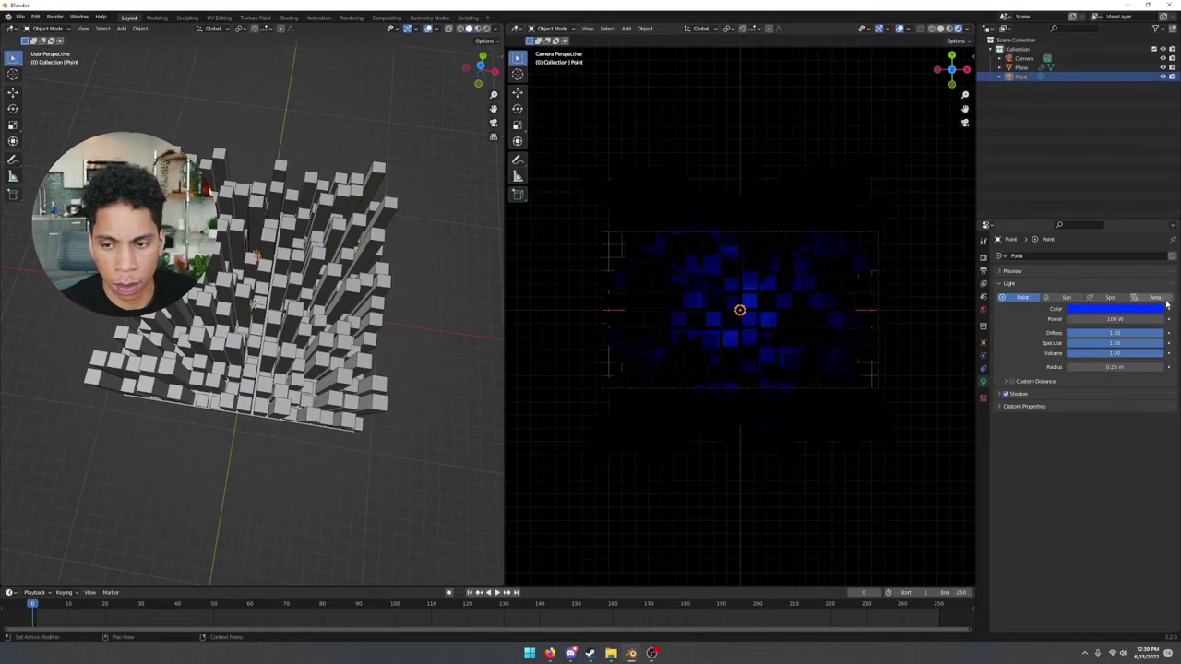
click(1141, 310)
mouse_move(1139, 198)
mouse_down()
mouse_move(1112, 218)
mouse_move(1129, 206)
mouse_up()
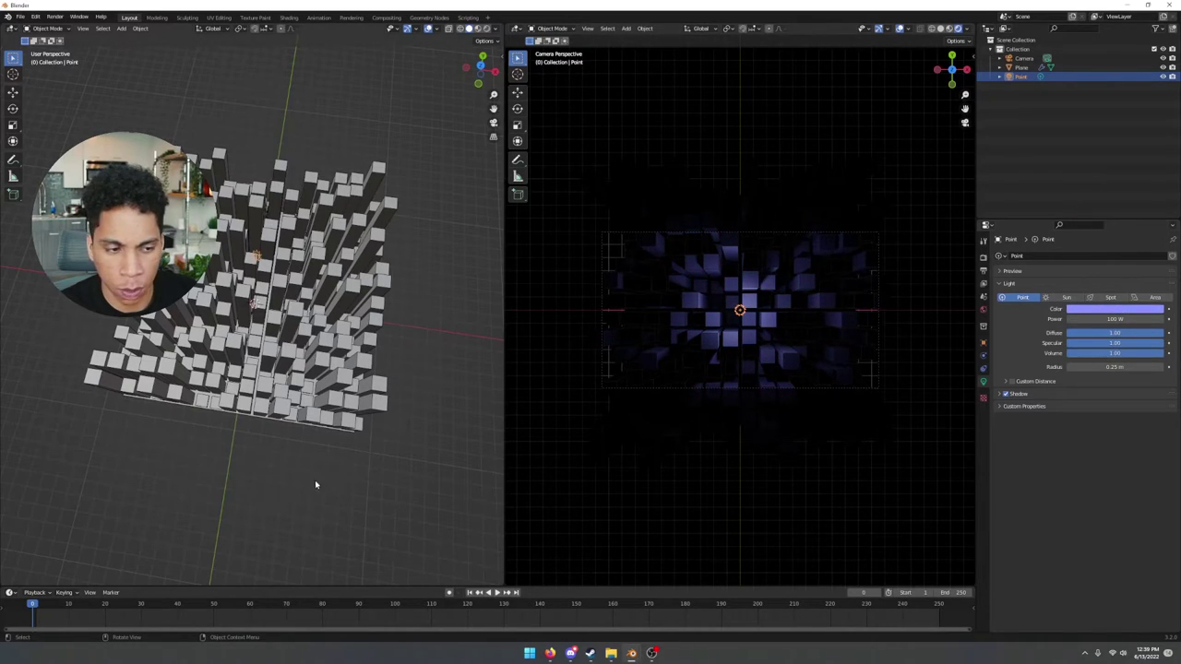
Move the point light back along Y, about 6 m along X, and about -2 m along Y, into the camera frame's upper-right corner
key(g)
key(z)
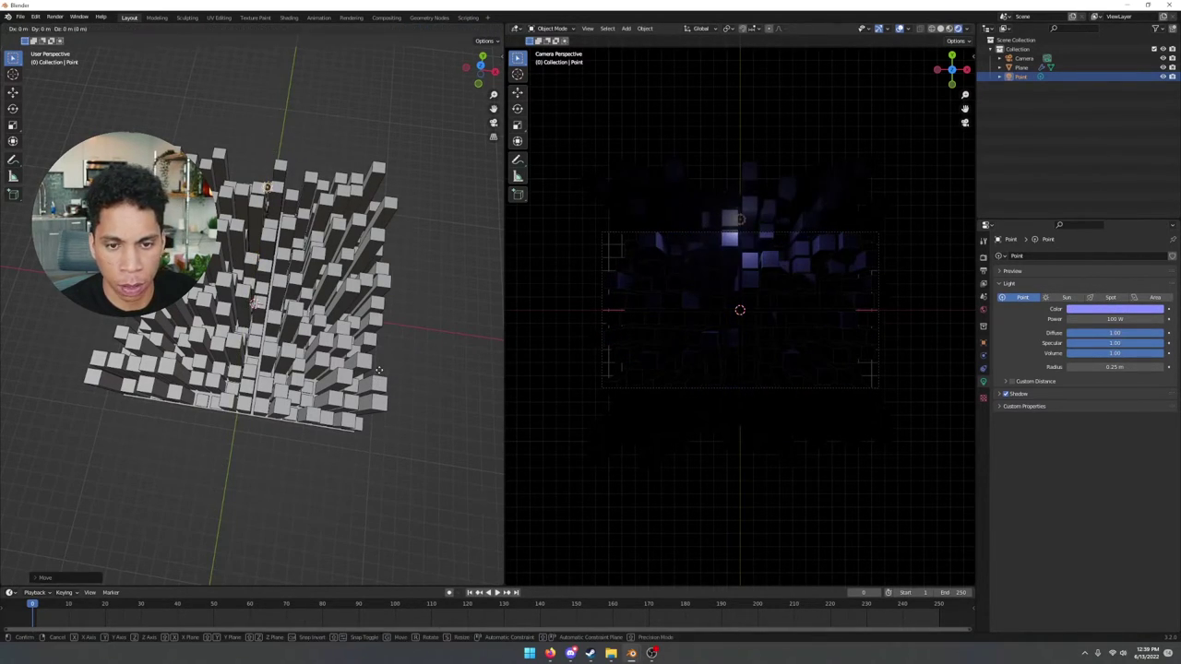
click(433, 367)
key(g)
key(x)
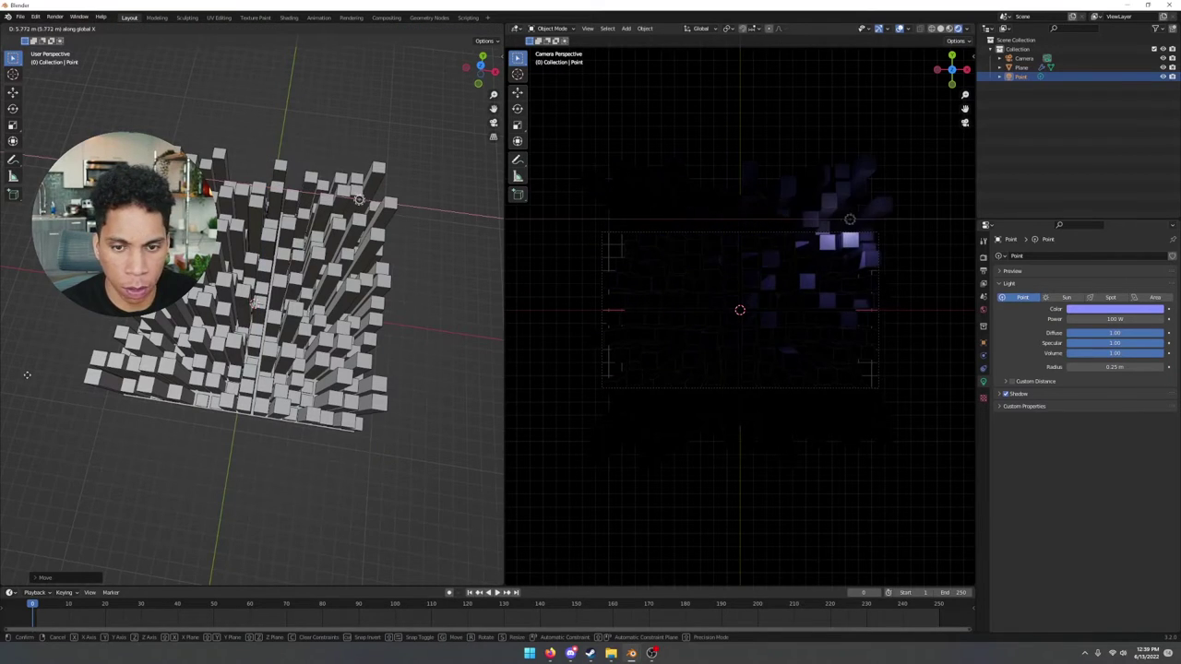
click(28, 379)
key(g)
key(z)
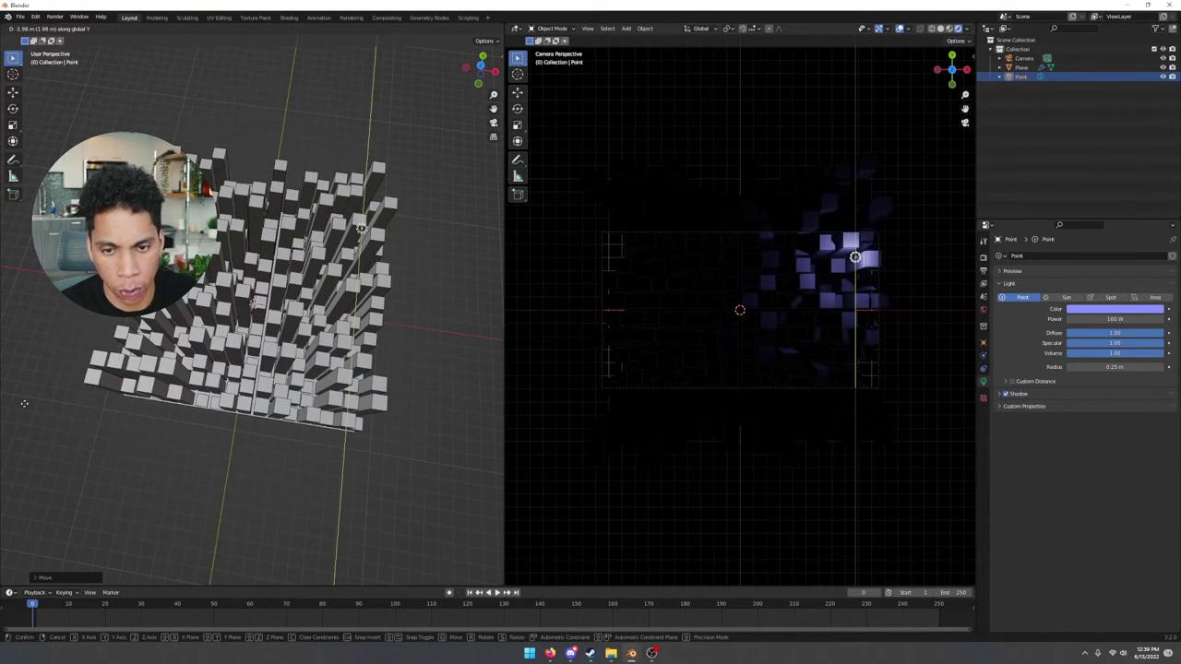
click(25, 407)
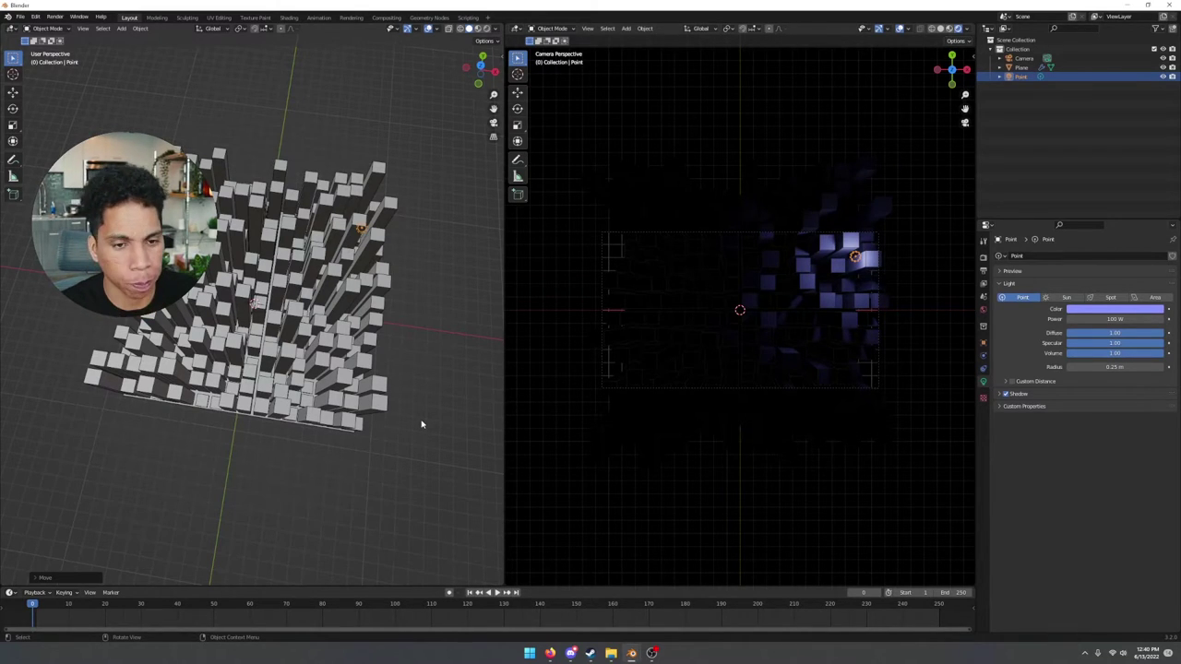
Duplicate the point light and move the copy about -12 m along X and -5.5 m along Y, into the camera frame's lower-left corner
key(shift+d)
key(x)
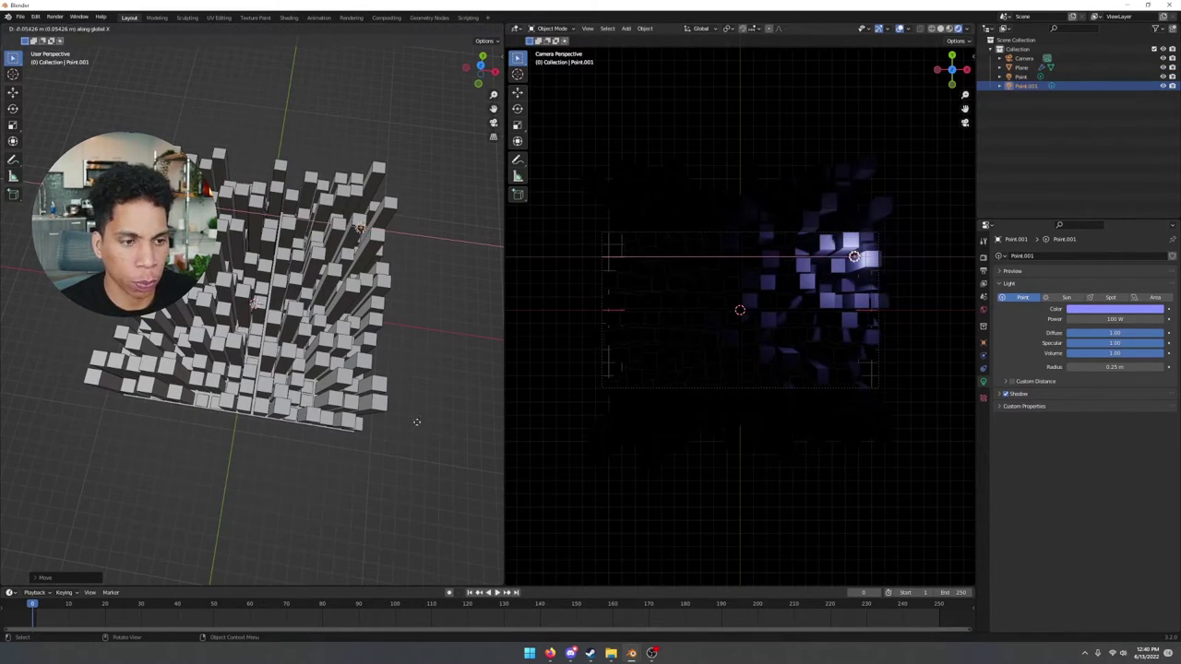
key(y)
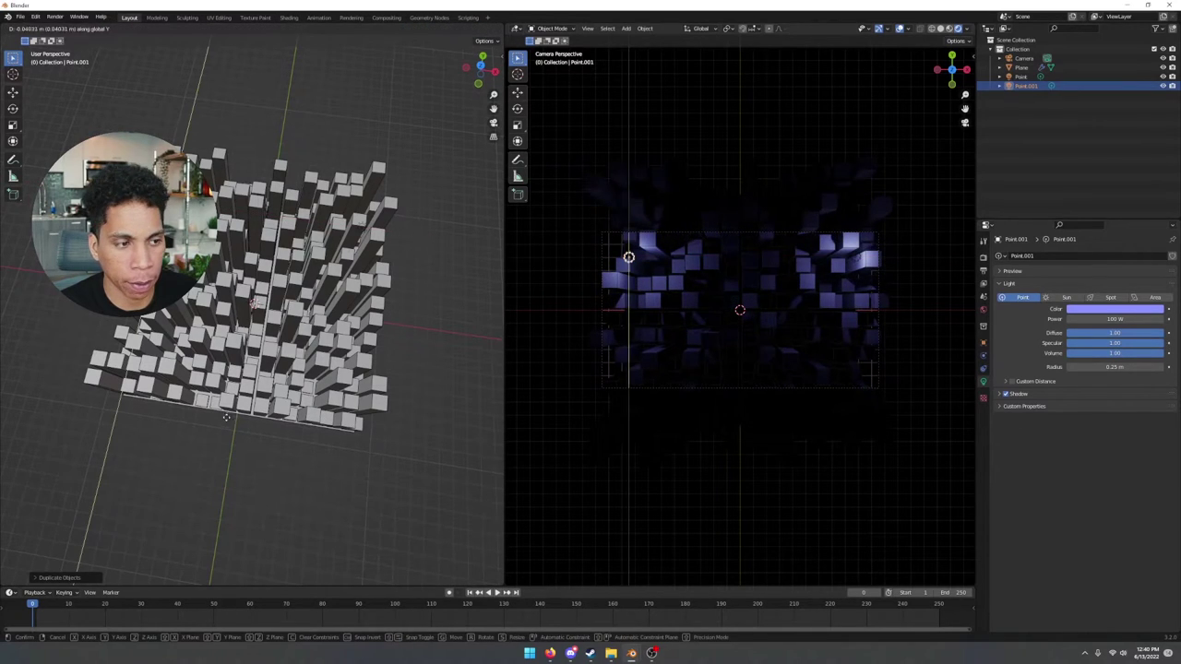
click(194, 498)
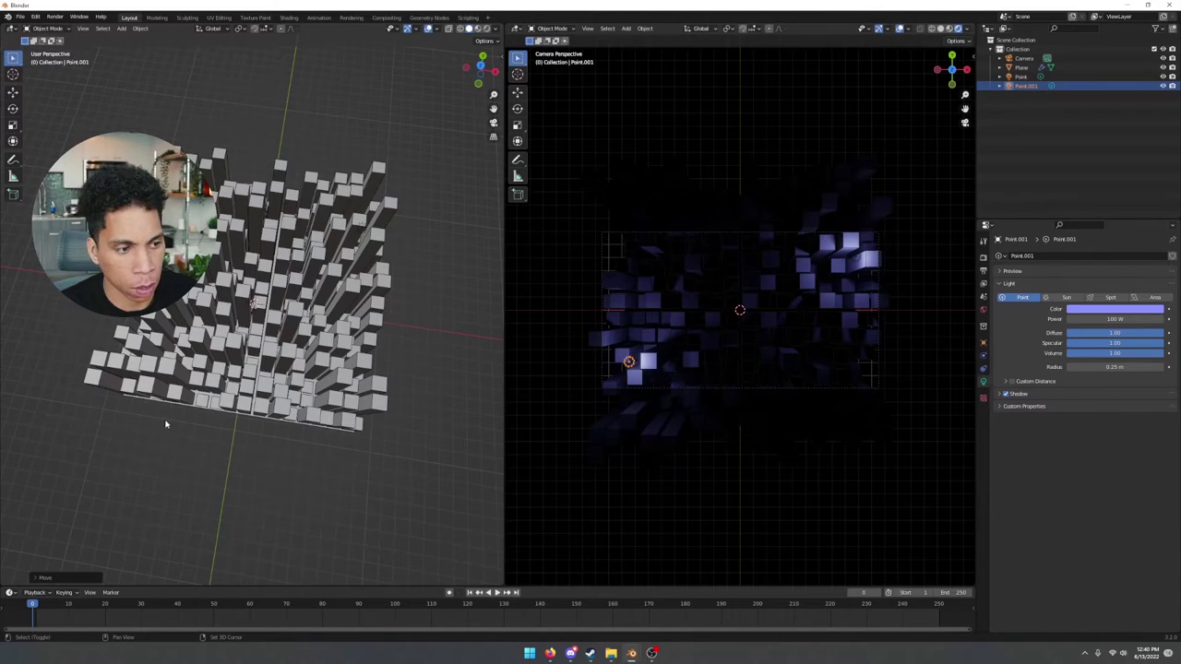
Duplicate the lower-left point light about 6 m along X to the frame's lower middle and shift the copy's color slightly toward blue
key(shift+d)
click(271, 429)
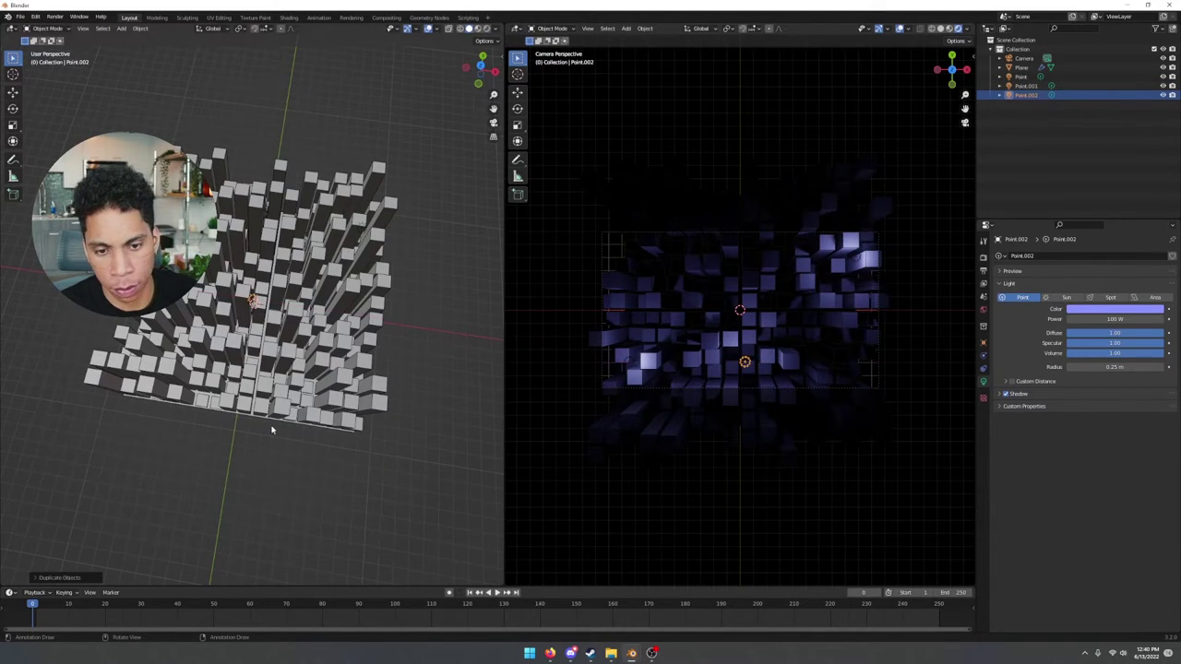
click(1111, 308)
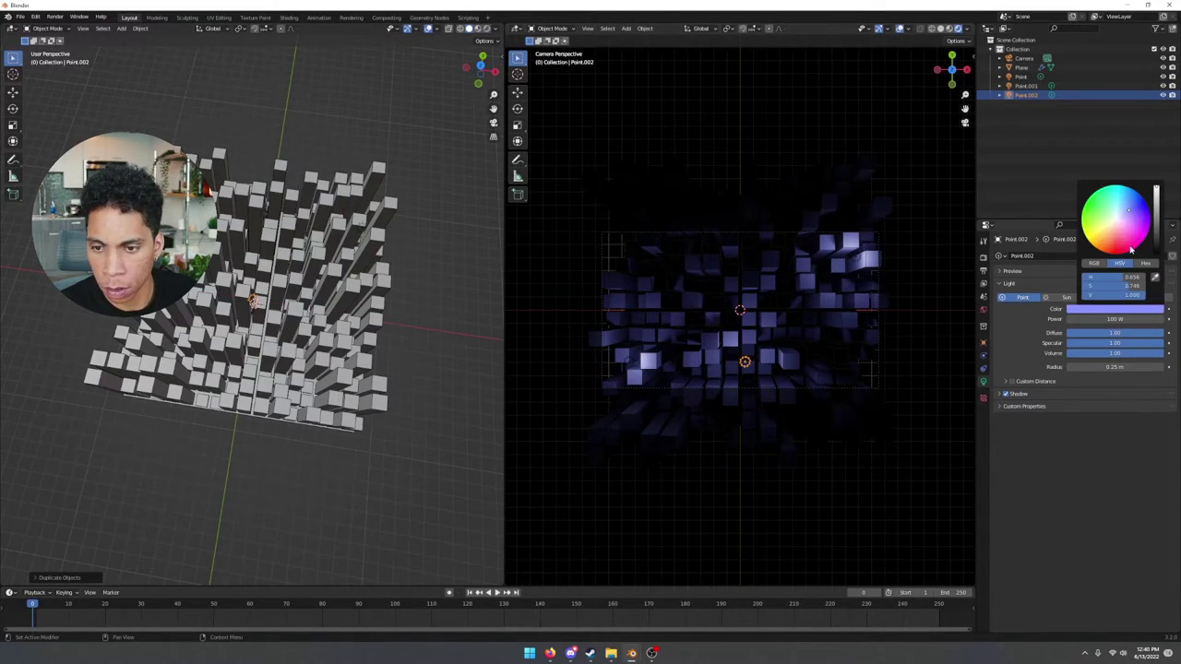
mouse_move(1144, 222)
mouse_down()
mouse_move(1137, 193)
mouse_move(1136, 217)
mouse_move(1129, 212)
mouse_up()
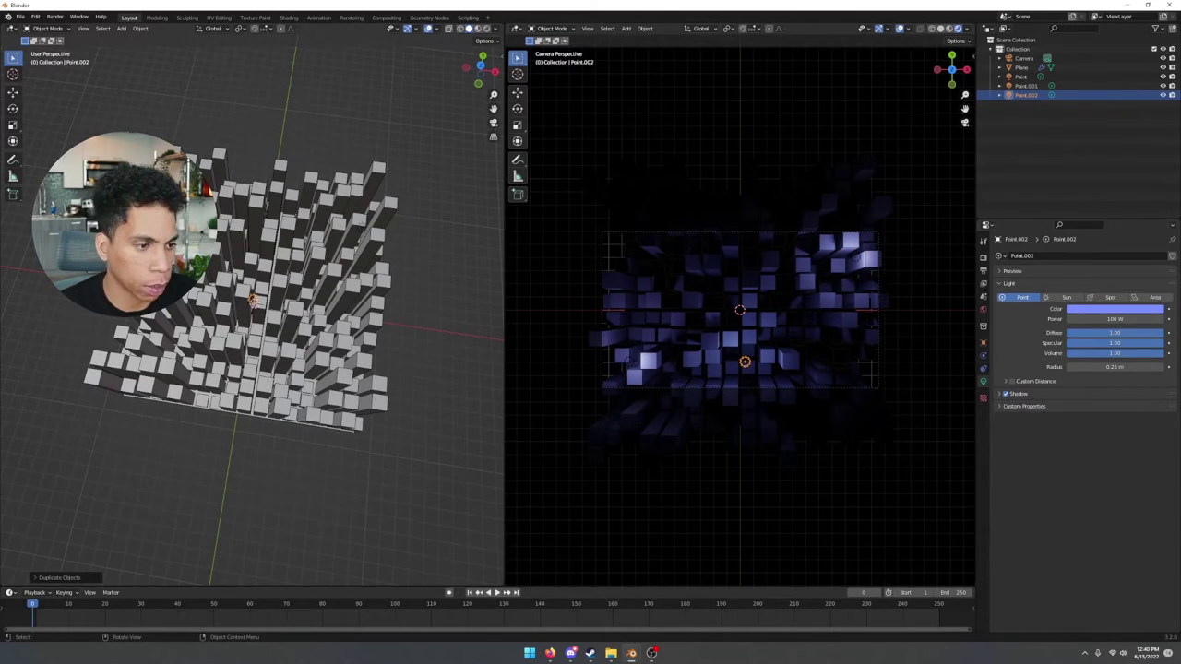
Try the wireframe display on the plane and turn it back off
click(146, 285)
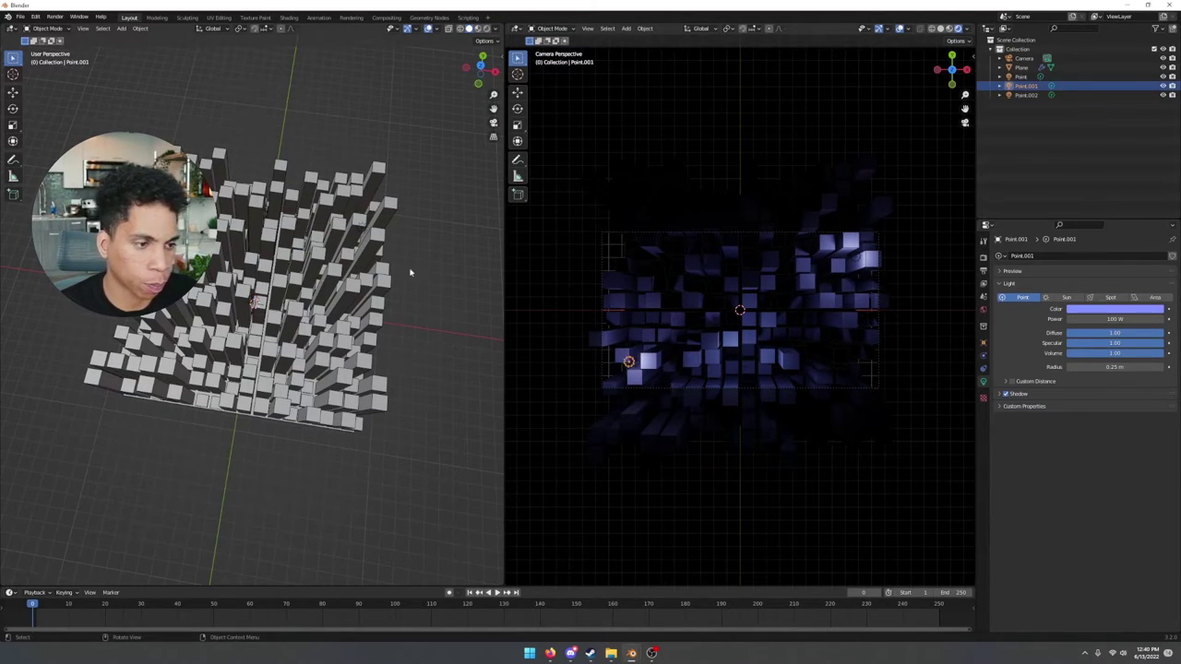
click(914, 466)
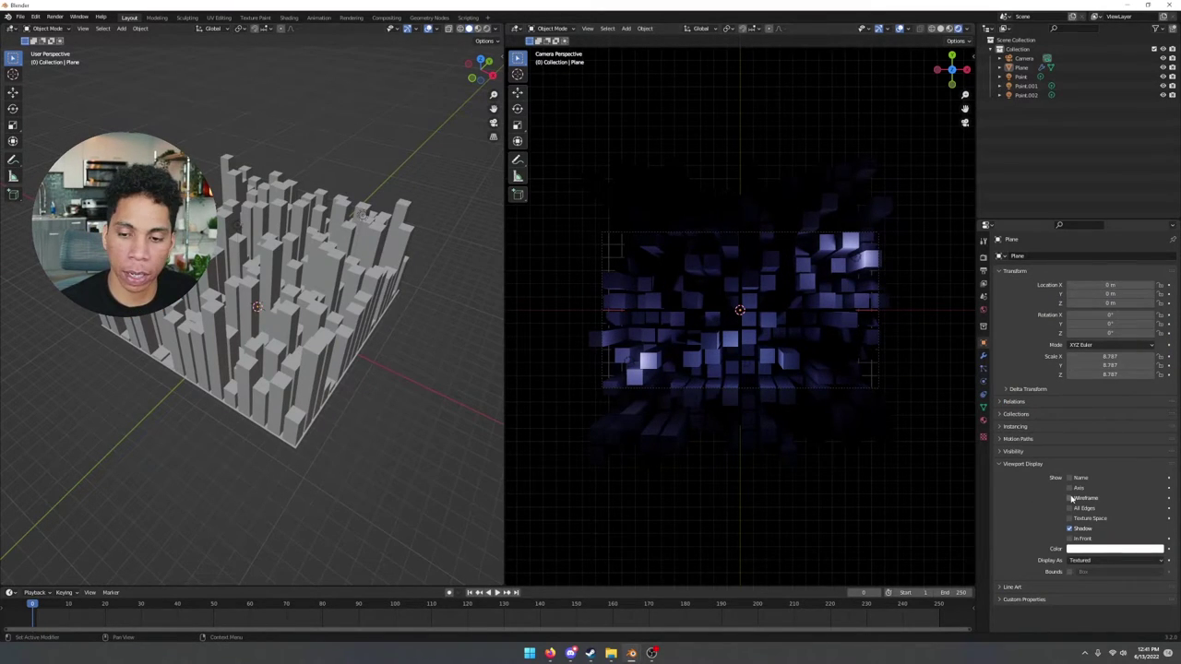
click(1071, 499)
click(1071, 499)
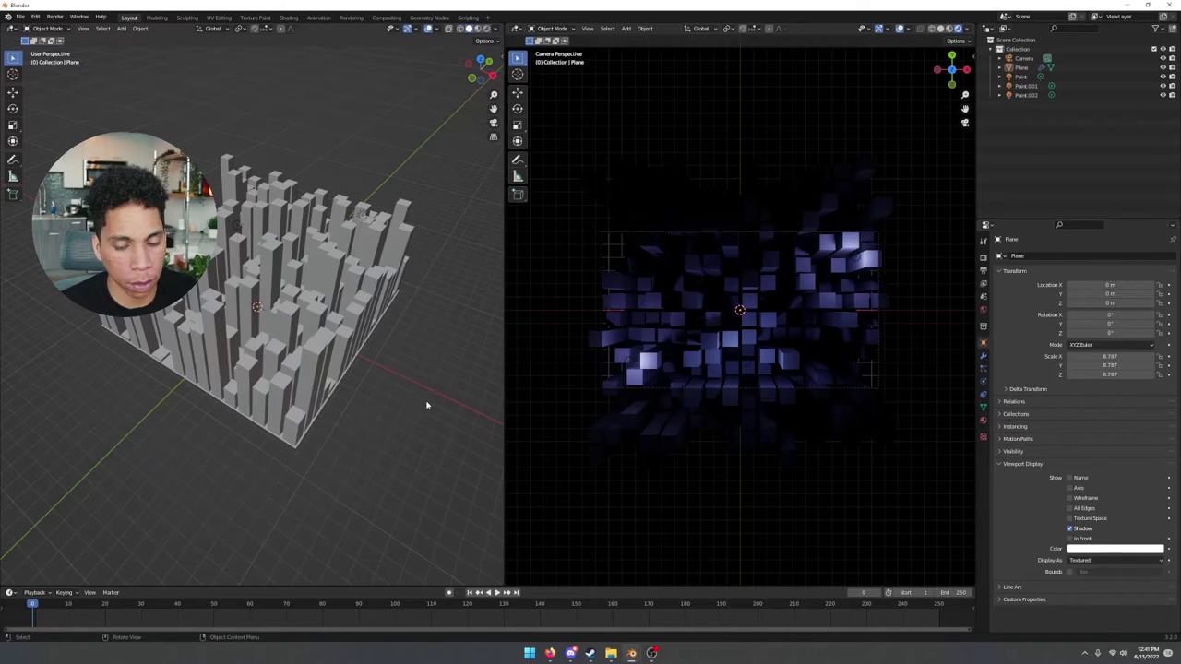
middle_drag(366, 399, 435, 412)
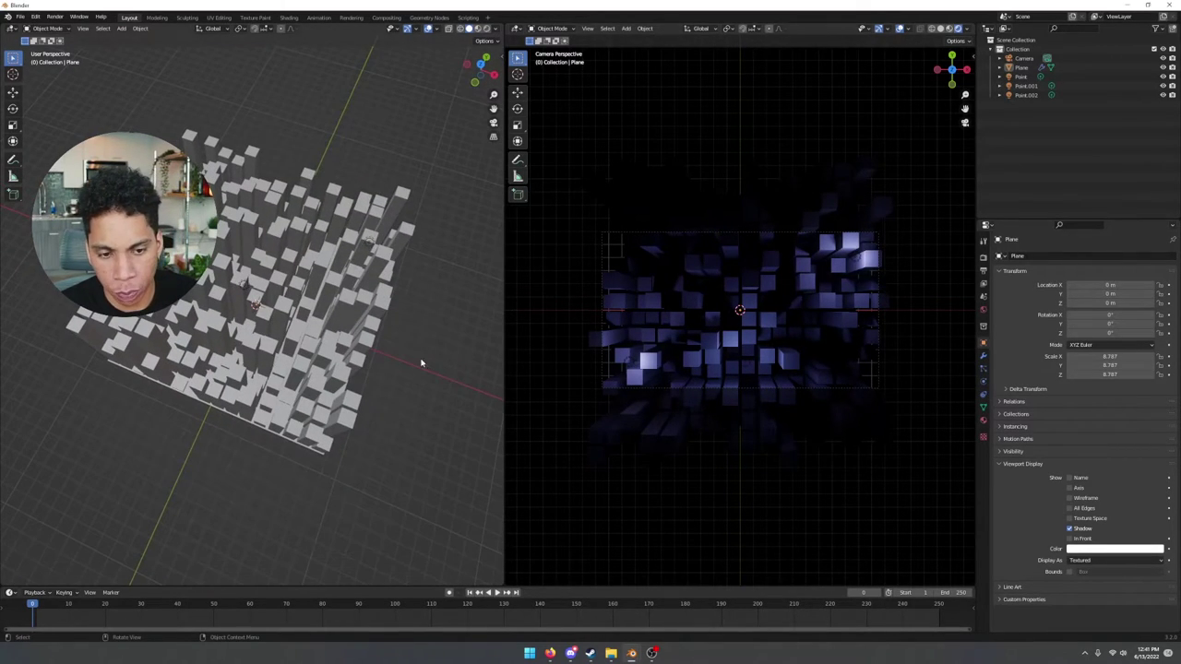
middle_drag(421, 363, 443, 350)
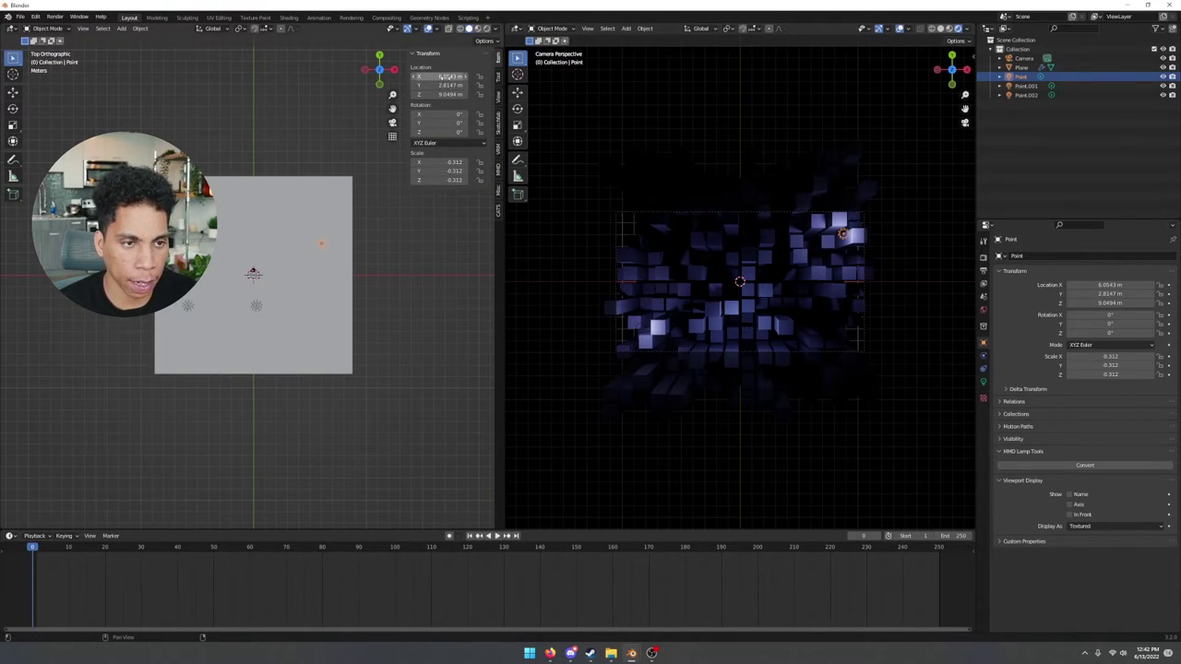
Keyframe the upper-right point light's location at frames 0 and 250
right_click(445, 79)
click(445, 78)
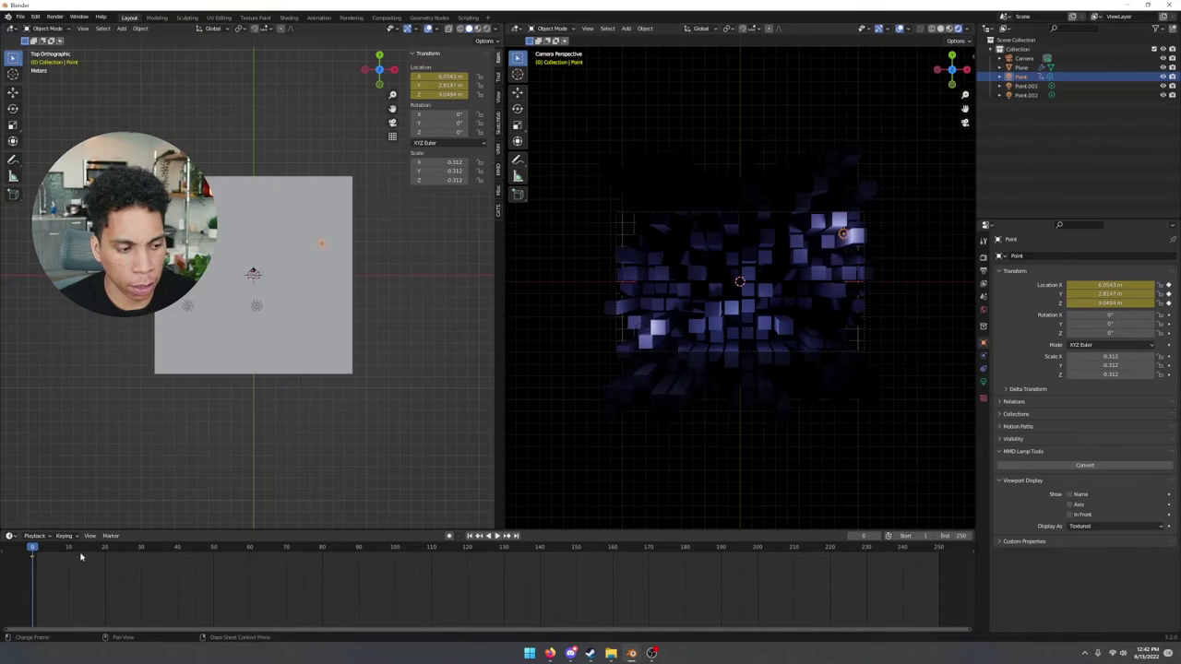
key(space)
drag(863, 500, 939, 499)
right_click(445, 75)
click(446, 79)
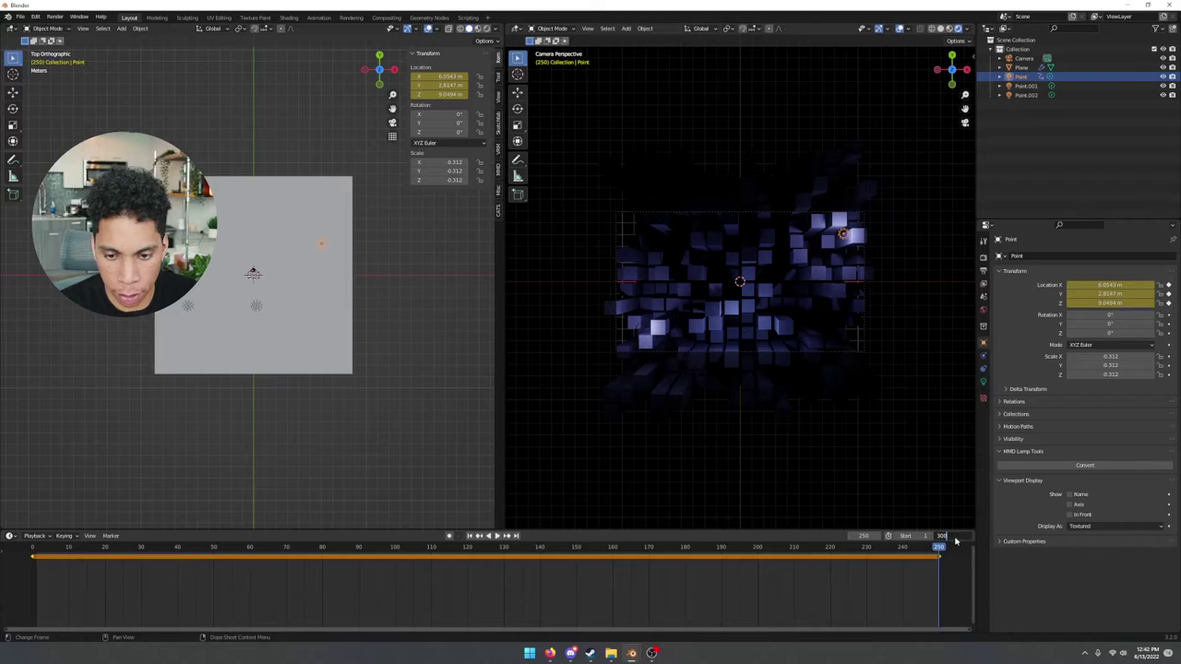
Set the animation's end frame to 300
key(Return)
right_click(953, 538)
click(767, 616)
scroll(875, 580, down, 6)
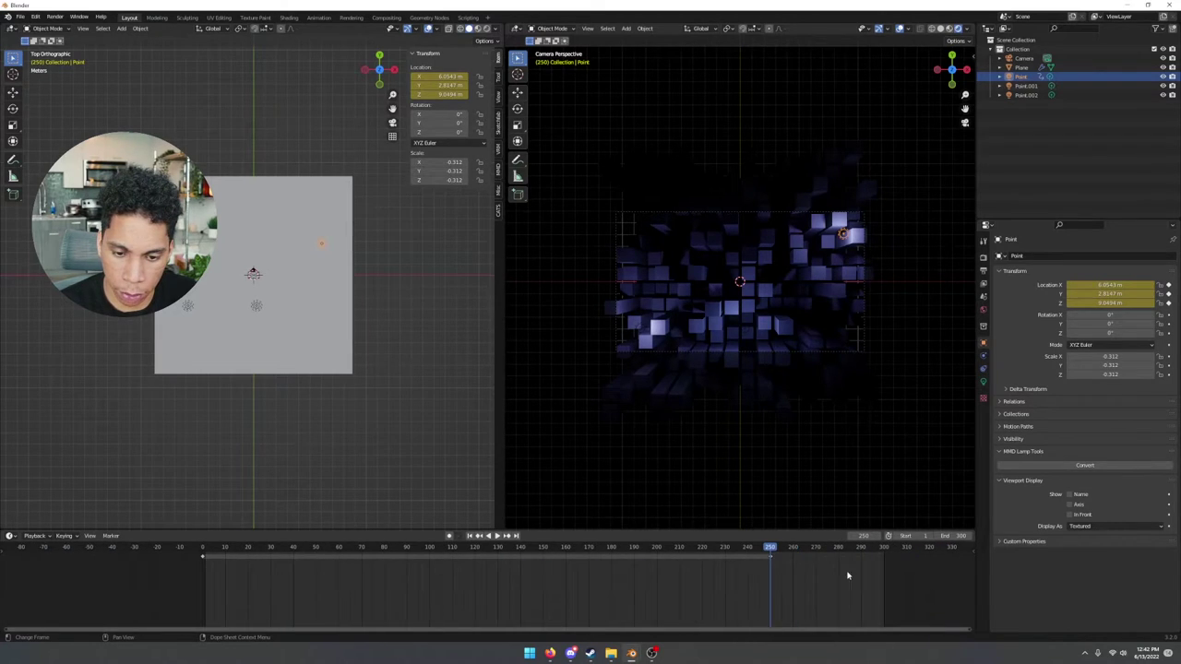
At frame 100, move the first point light to about X -4.02 m, Y -2.80 m and keyframe its location
drag(771, 555, 429, 529)
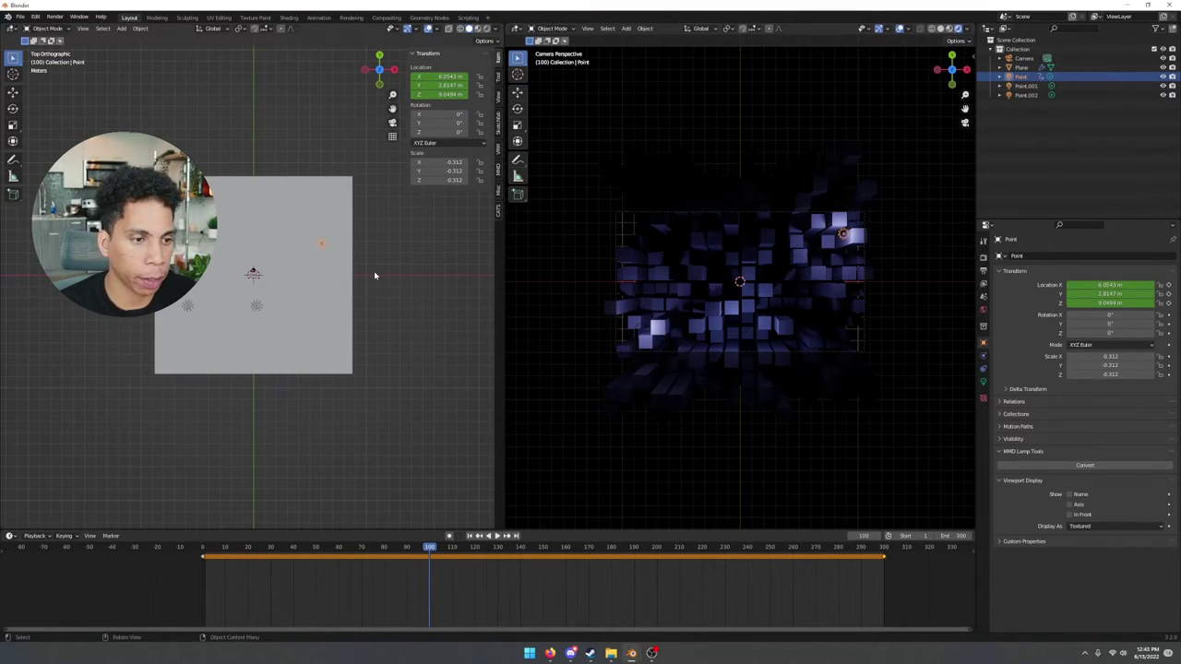
key(g)
key(x)
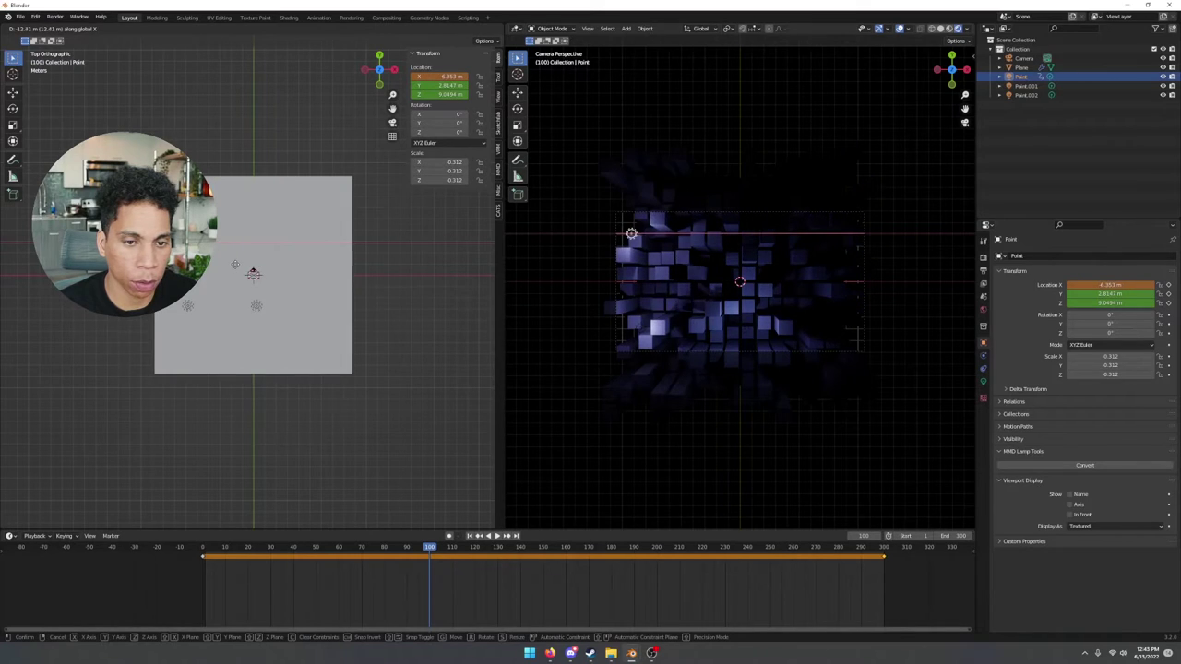
key(y)
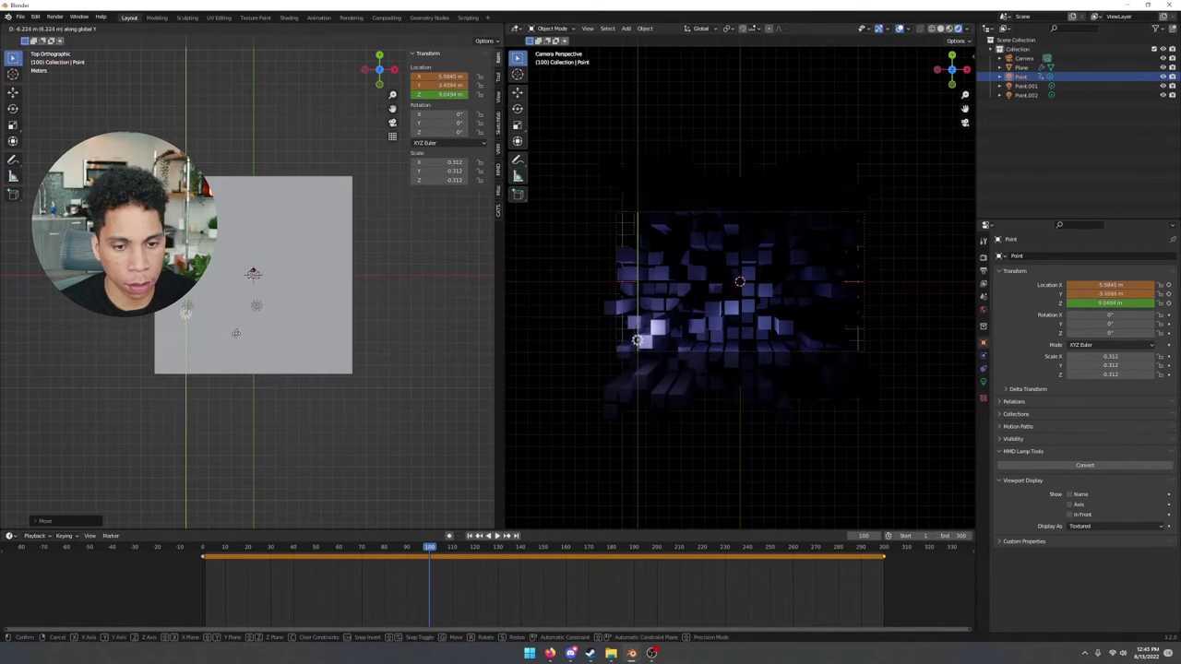
click(259, 332)
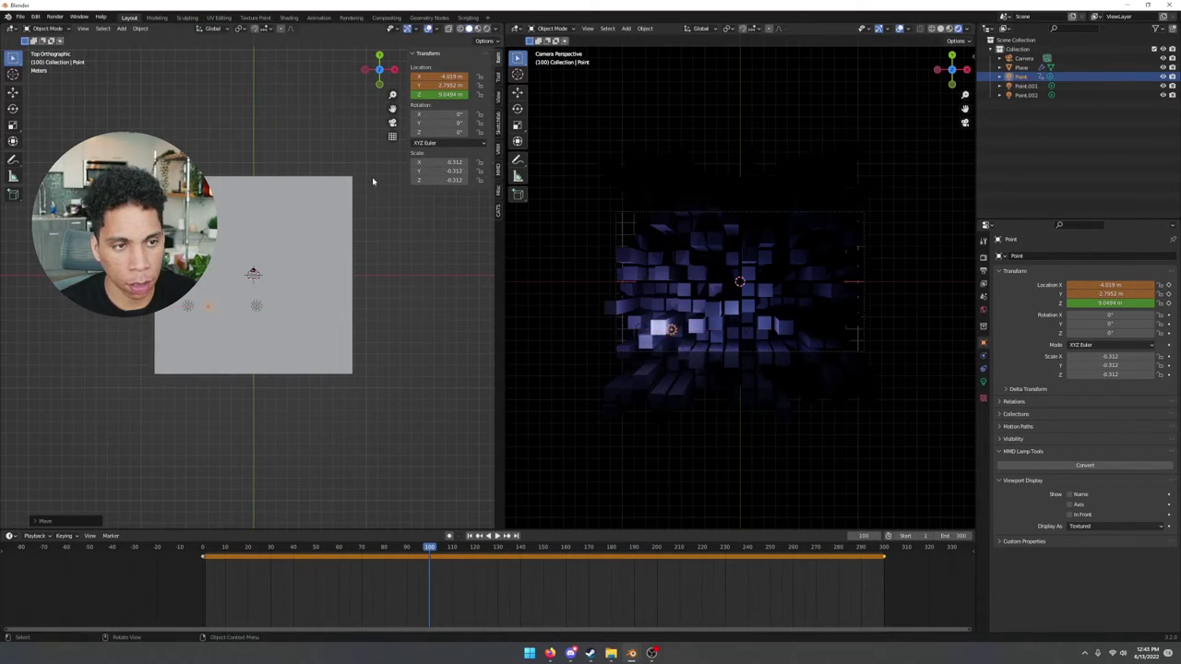
right_click(439, 85)
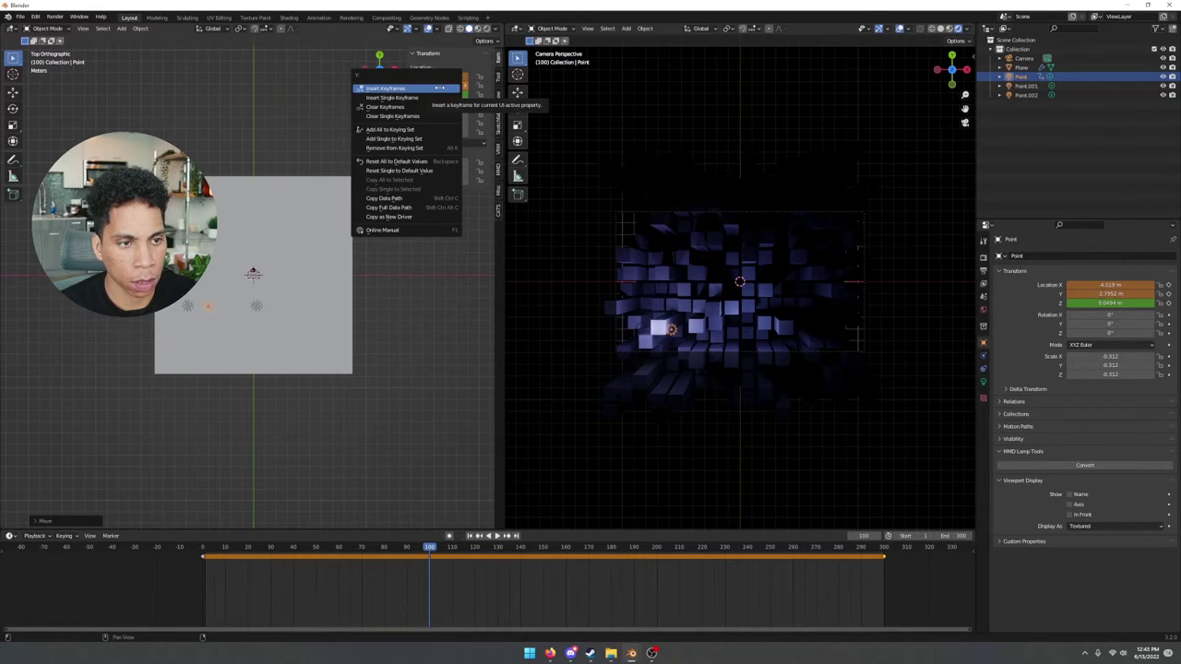
click(439, 87)
At frame 200, move the first point light to about X -3.94 m, Y 2.34 m and keyframe its location
drag(433, 546, 655, 535)
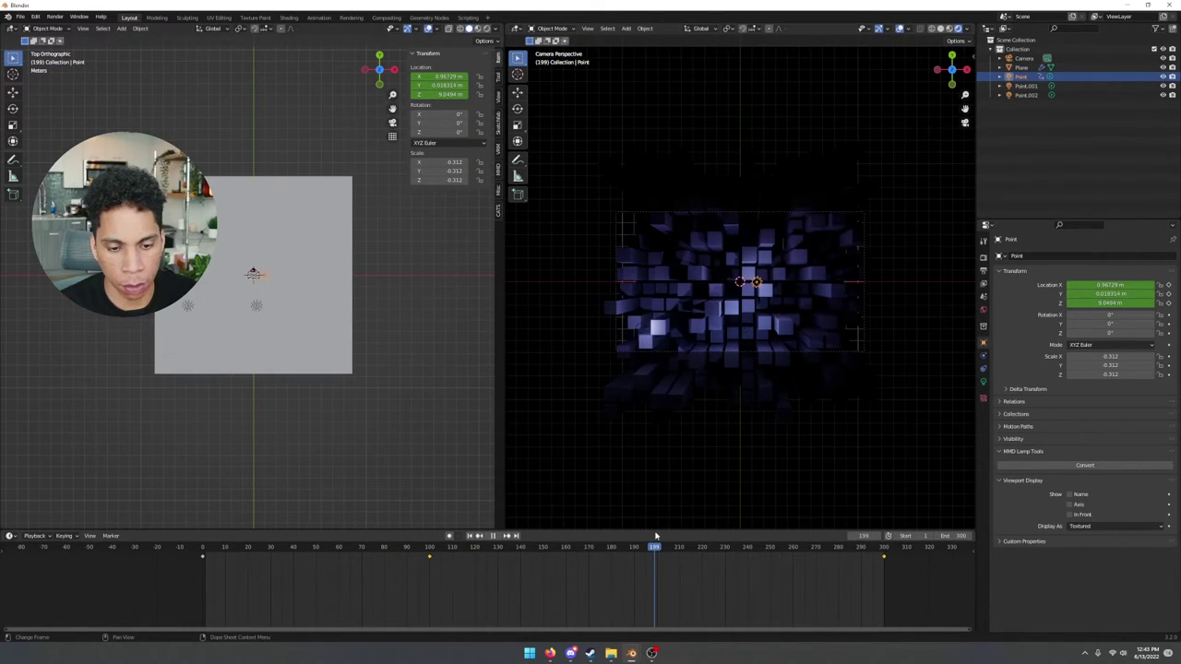
key(g)
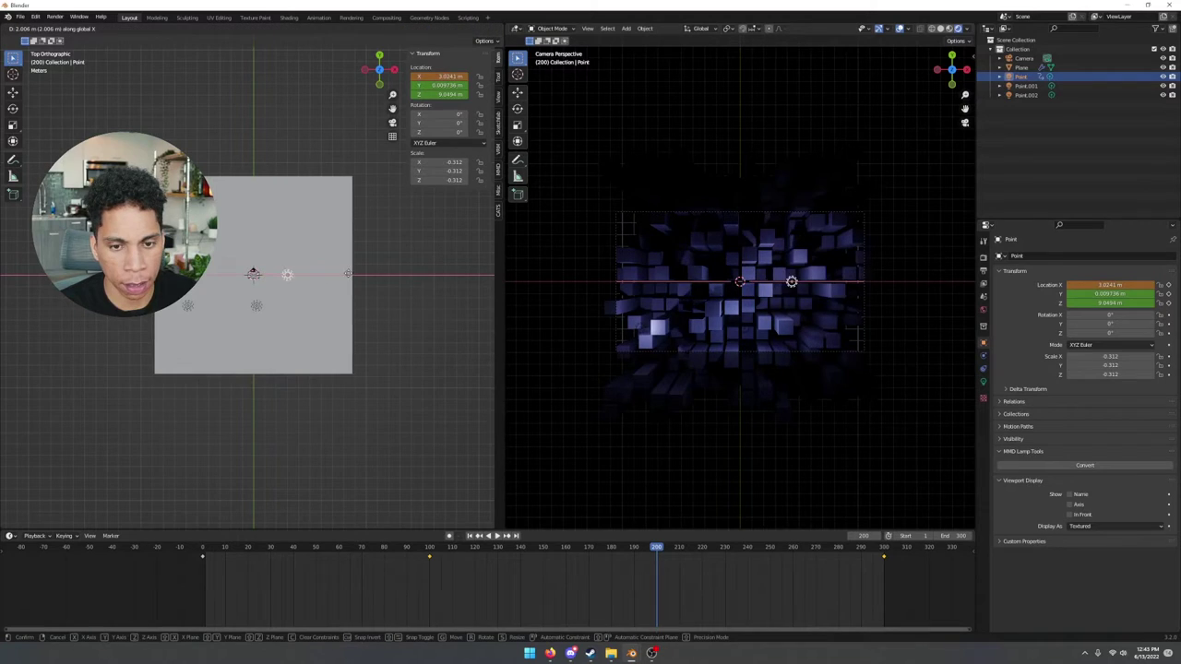
key(y)
click(361, 306)
key(g)
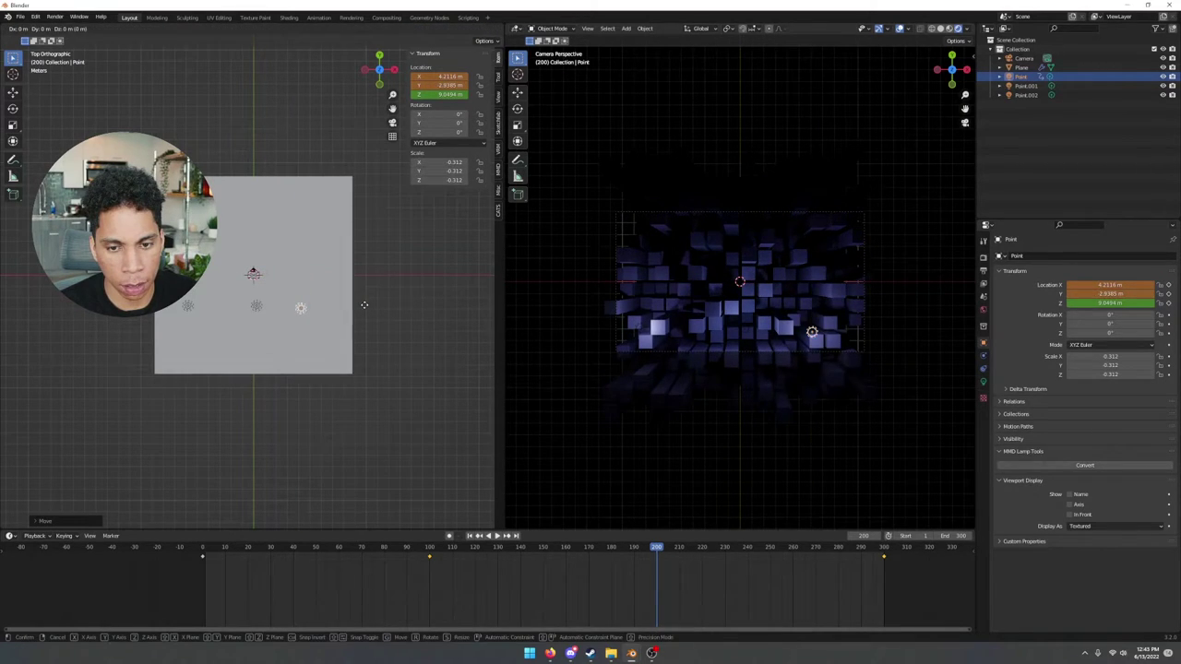
key(x)
click(271, 305)
key(g)
click(270, 249)
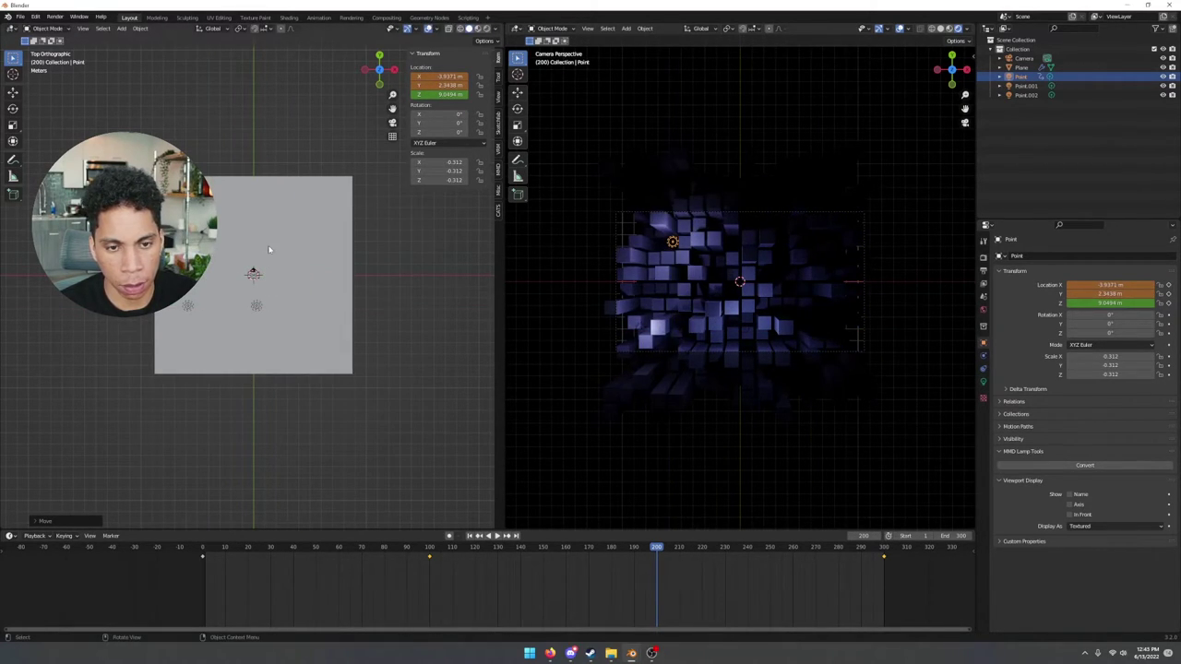
key(i)
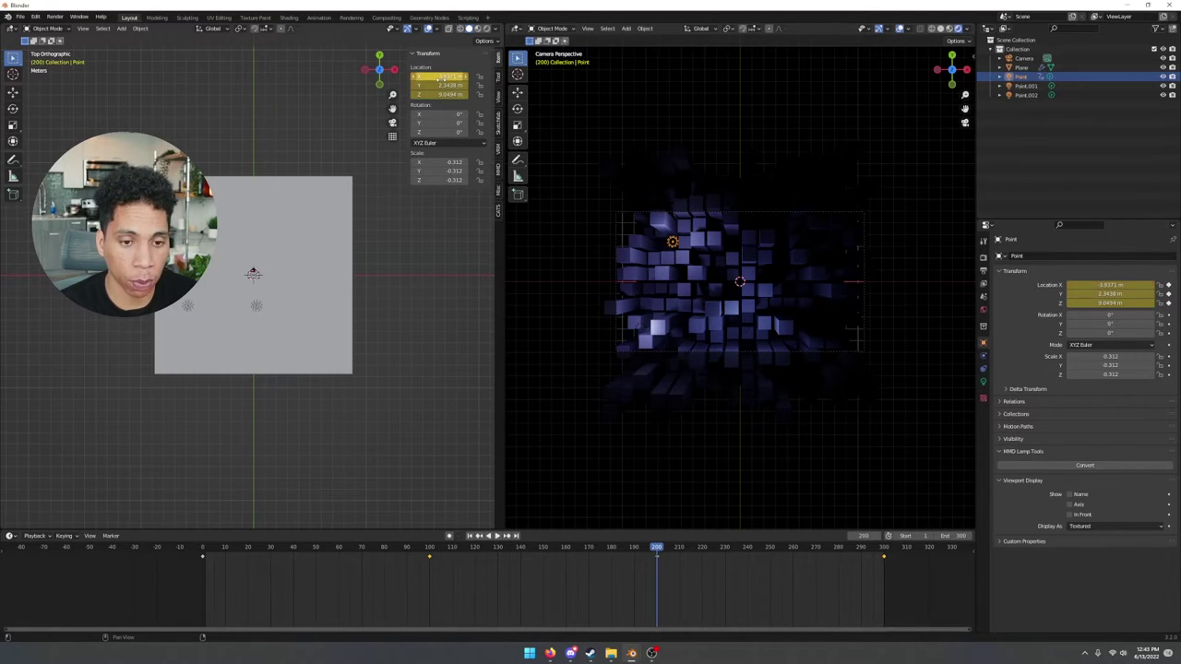
Play the animation from frame 0 to check the first light's movement, and return to frame 0
drag(645, 540, 203, 547)
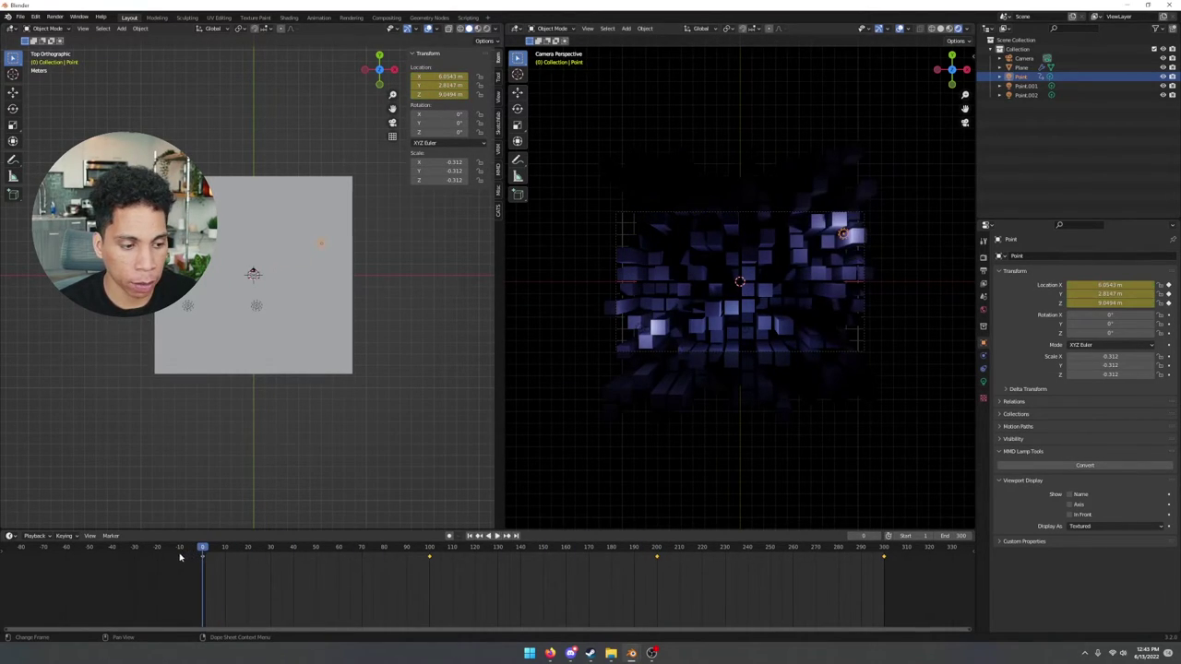
key(space)
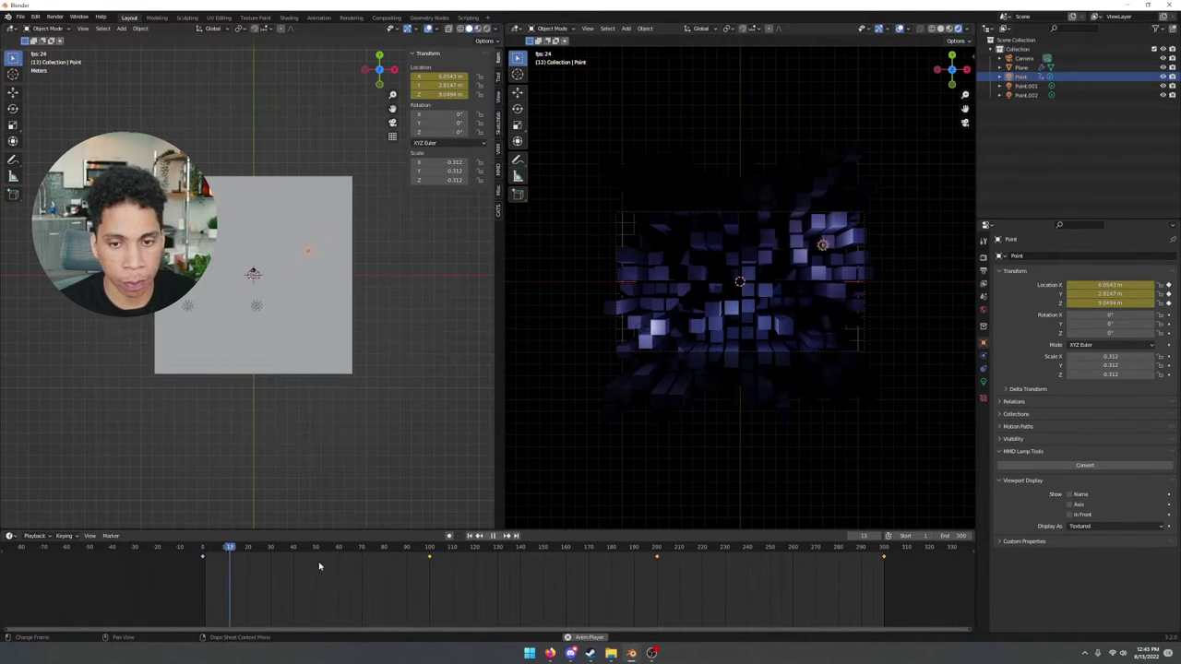
click(907, 369)
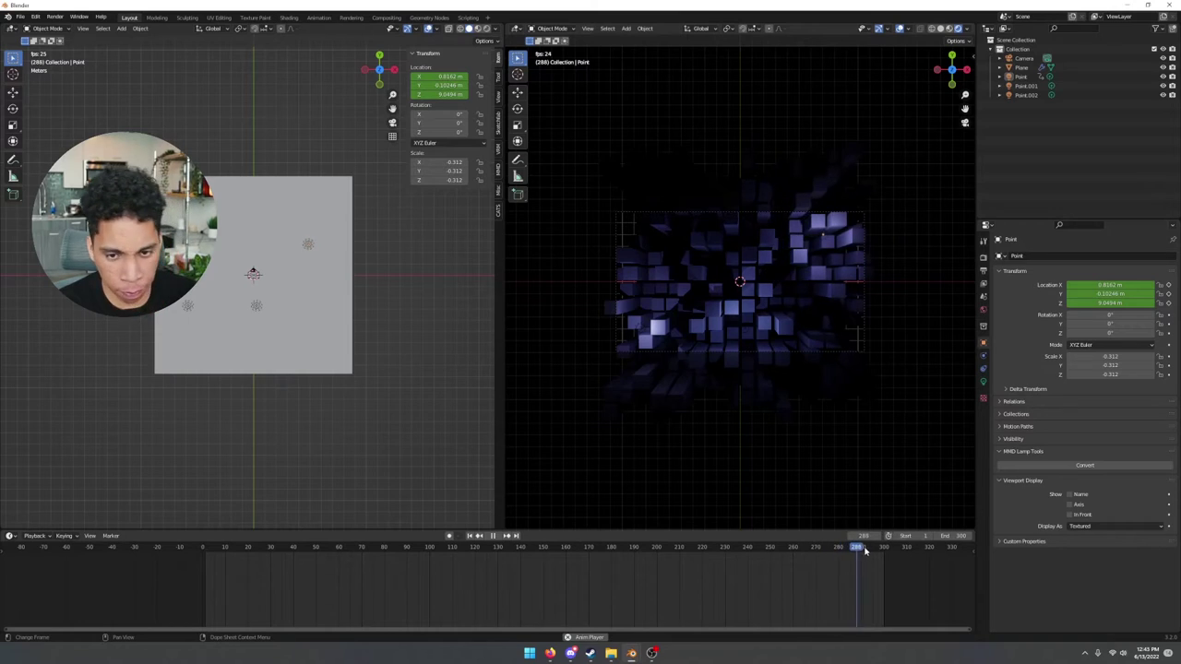
key(space)
drag(225, 551, 202, 550)
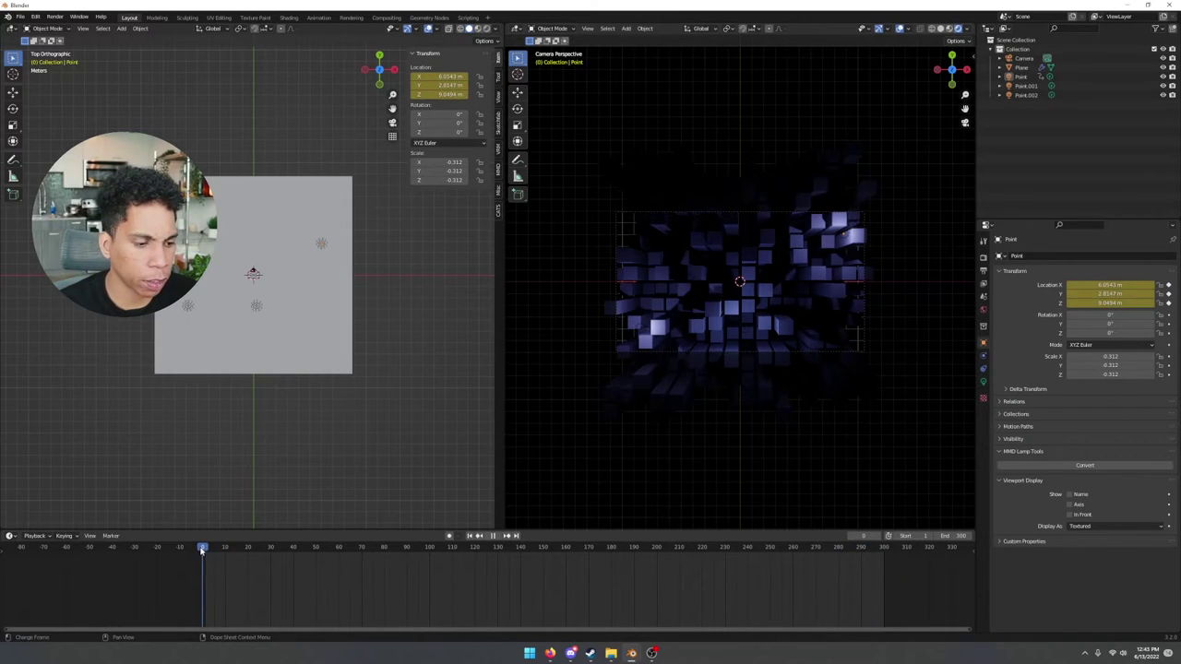
Keyframe the lower-middle point light's location at frames 0 and 300
click(263, 305)
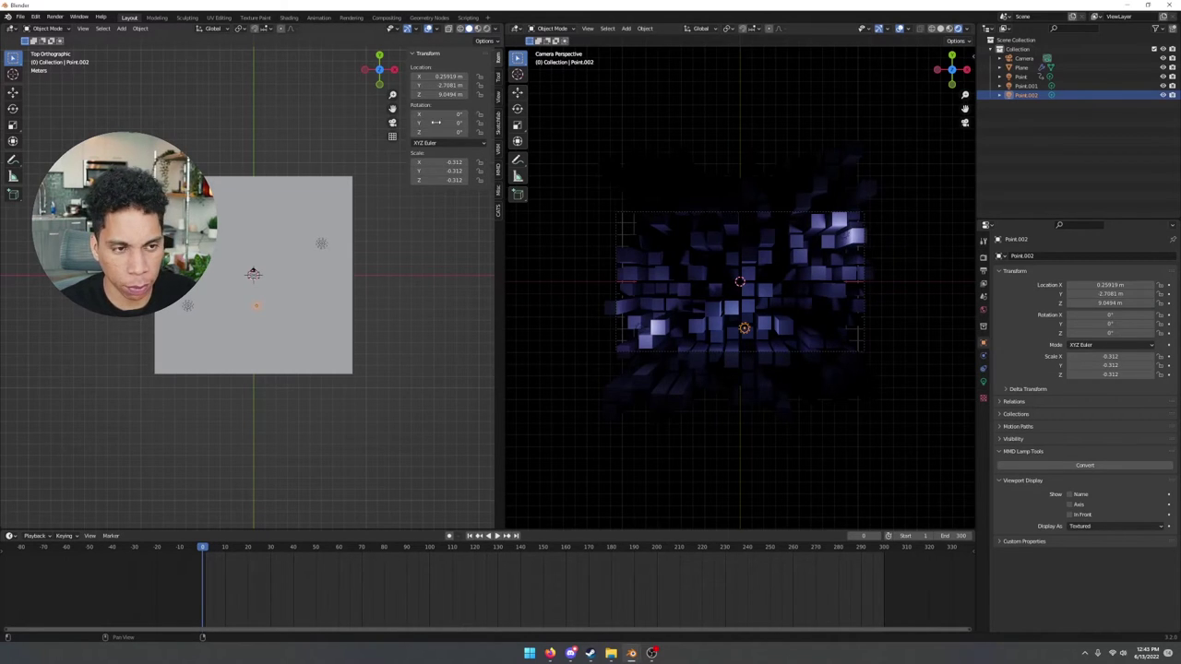
key(i)
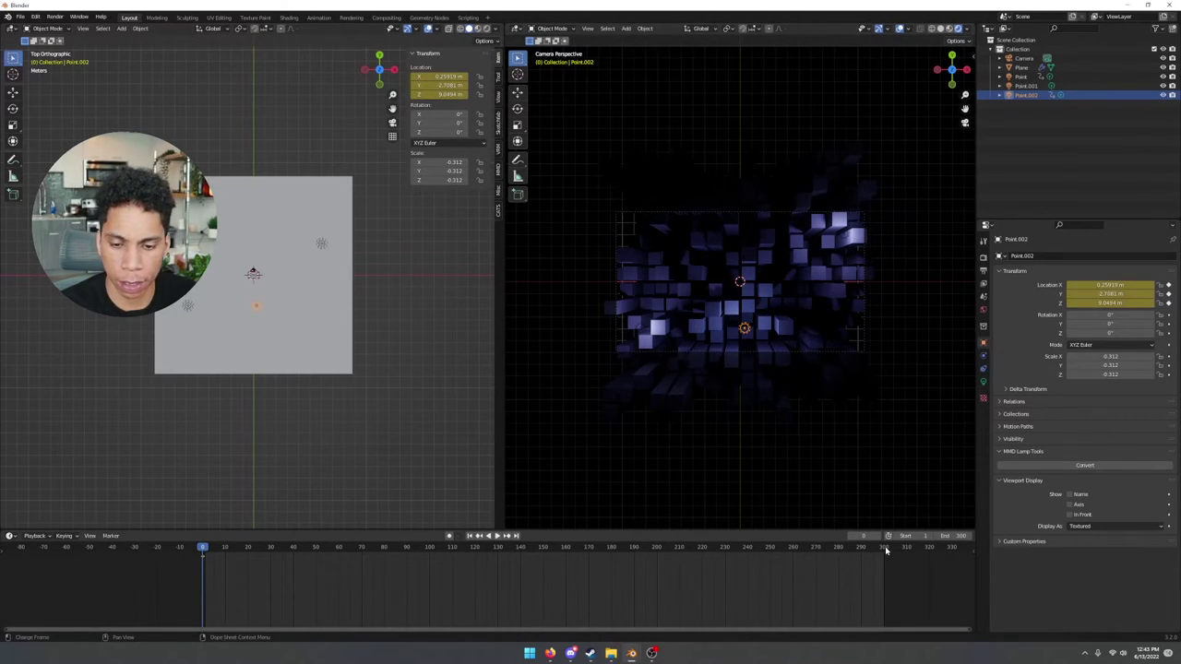
click(885, 550)
key(i)
Shift the lower-middle light's X and Y location at frame 100 and keyframe its location at frames 100 and 200
click(429, 552)
drag(441, 86, 516, 86)
drag(441, 77, 380, 76)
key(i)
click(656, 551)
key(i)
Keyframe the lower-left point light's location at frames 0 and 300
click(188, 306)
drag(655, 551, 203, 552)
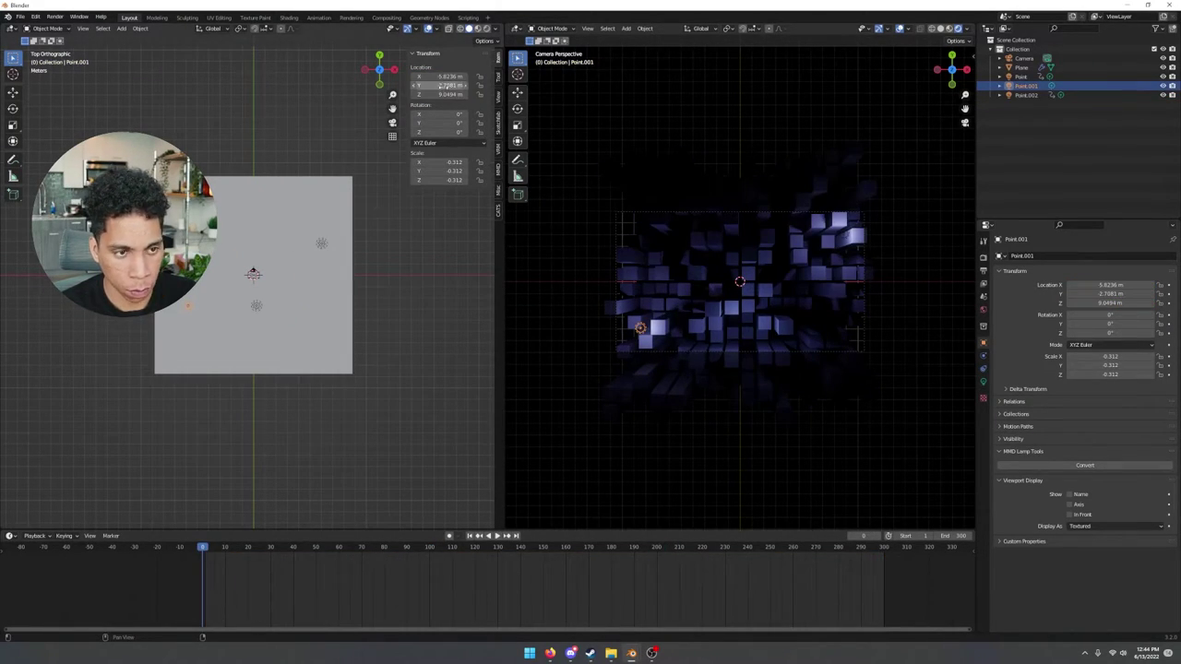
key(i)
click(884, 550)
key(i)
Keyframe the lower-left light with a changed Y location at frame 100 and a changed X location at frame 200
click(430, 550)
drag(445, 86, 470, 85)
key(i)
click(655, 551)
mouse_move(445, 76)
mouse_down()
mouse_move(494, 77)
mouse_move(455, 75)
mouse_up()
key(i)
Play the animation from the start to check the movement of all three point lights
key(shift+Left)
key(space)
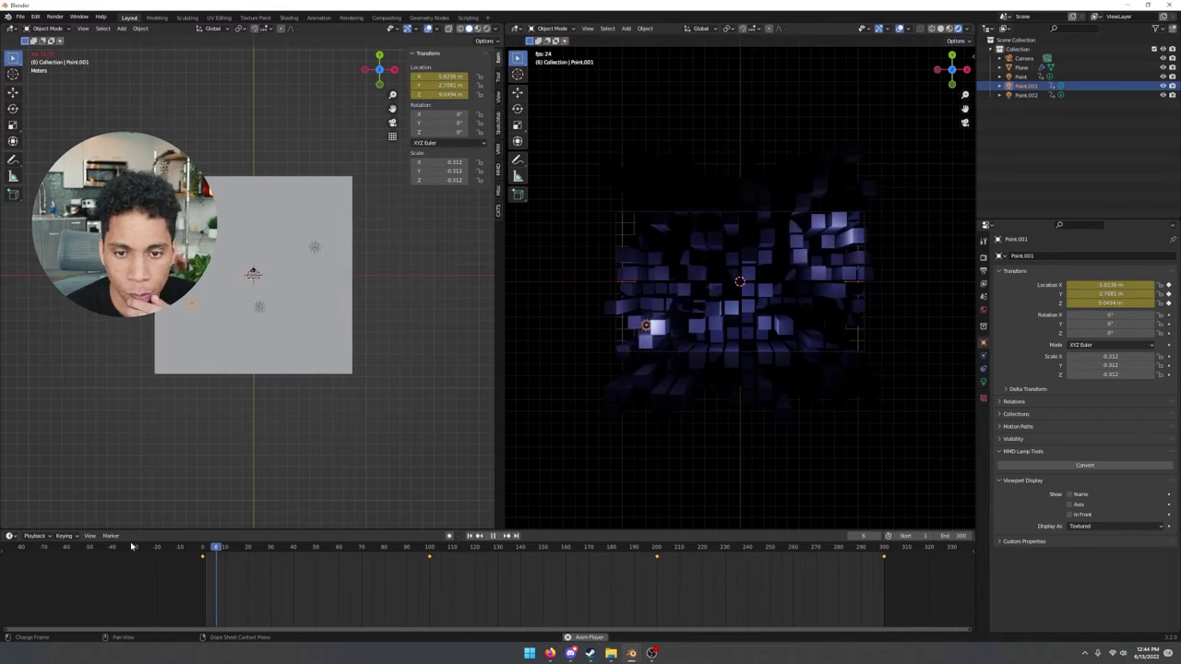
key(Escape)
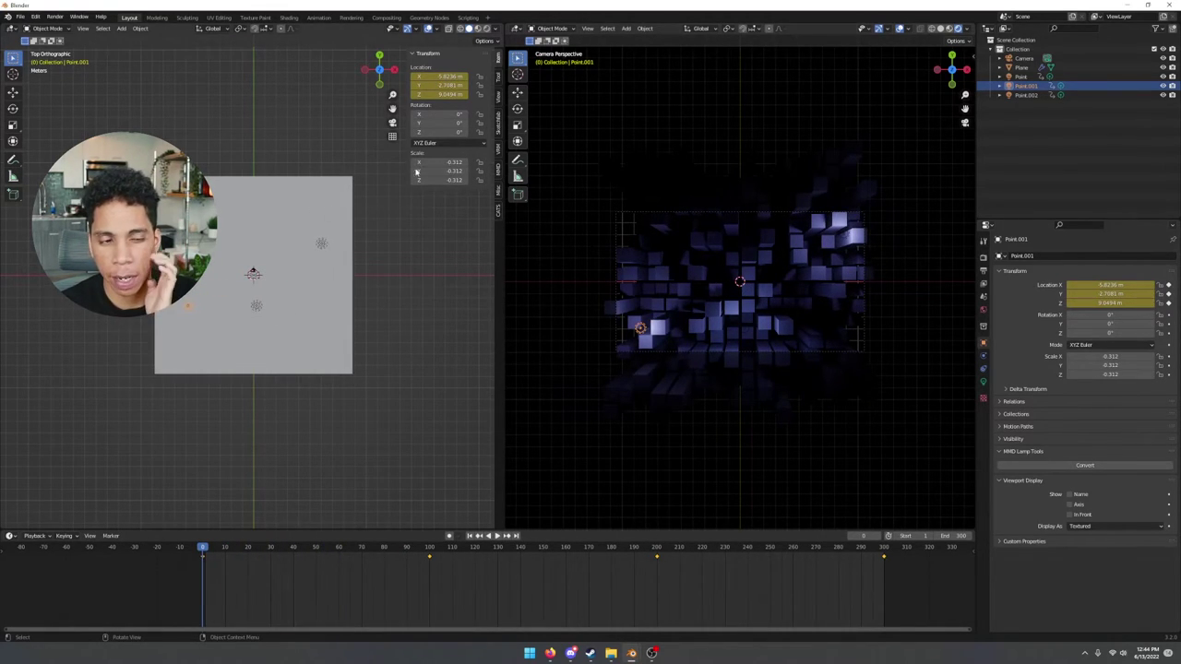
Insert rotation keyframes for the camera at frame 0
click(1022, 58)
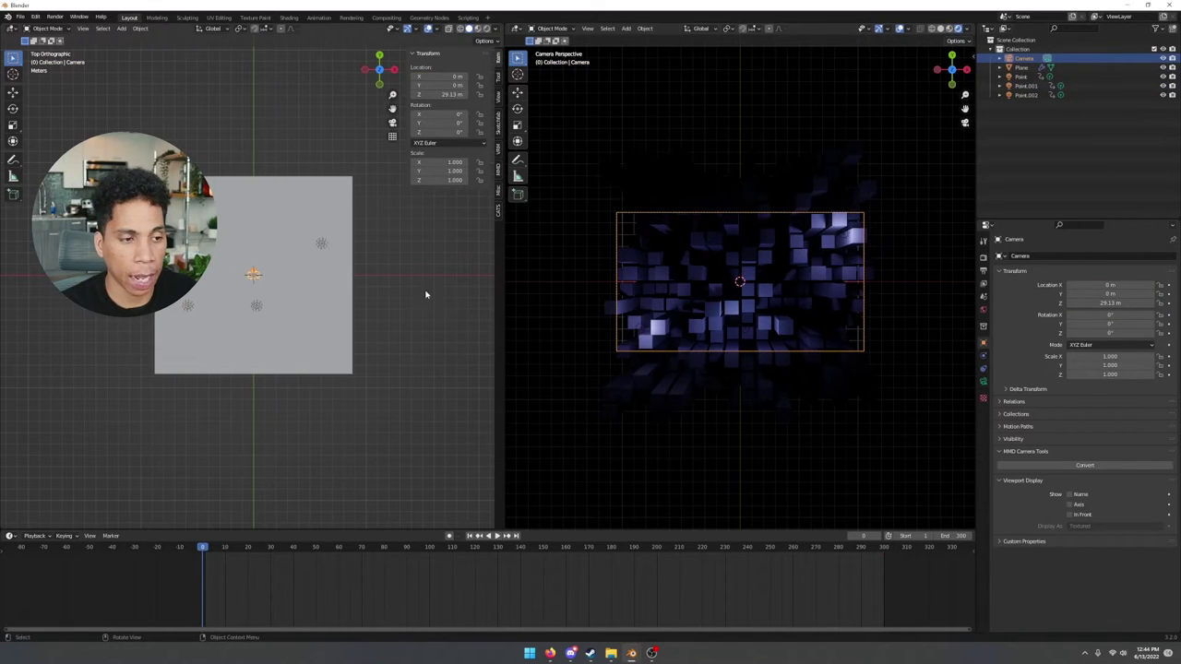
drag(455, 132, 400, 187)
key(ctrl+z)
right_click(431, 133)
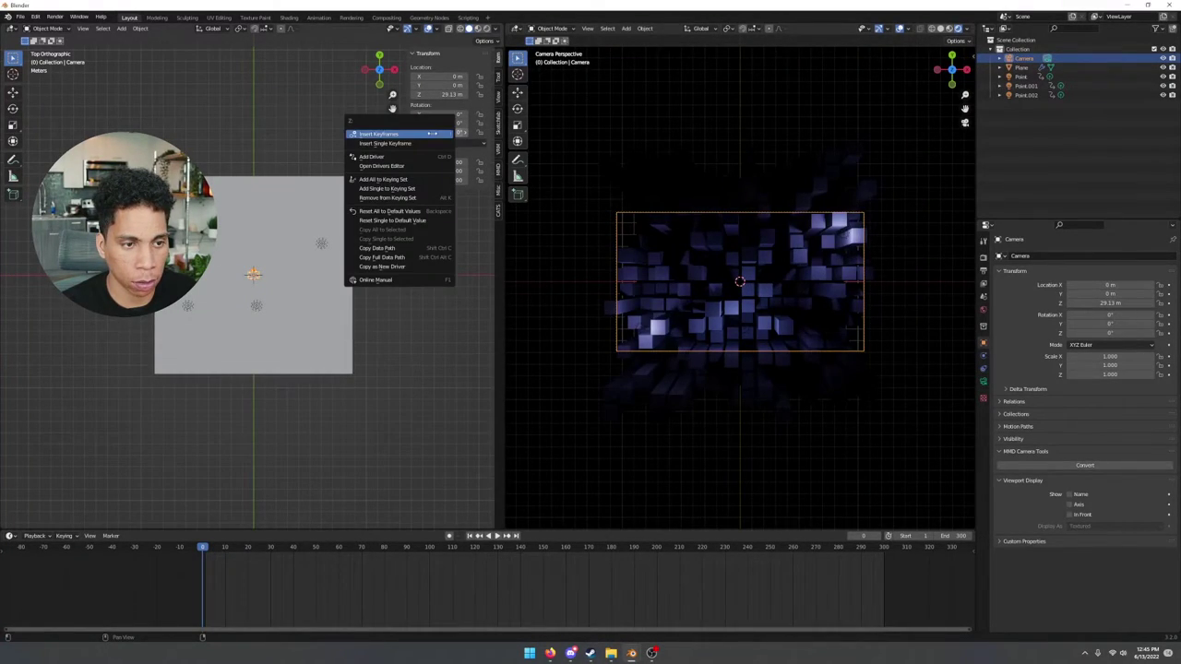
click(431, 138)
Set the camera's Z rotation to 360° at frame 300 and keyframe its rotation
key(shift+Right)
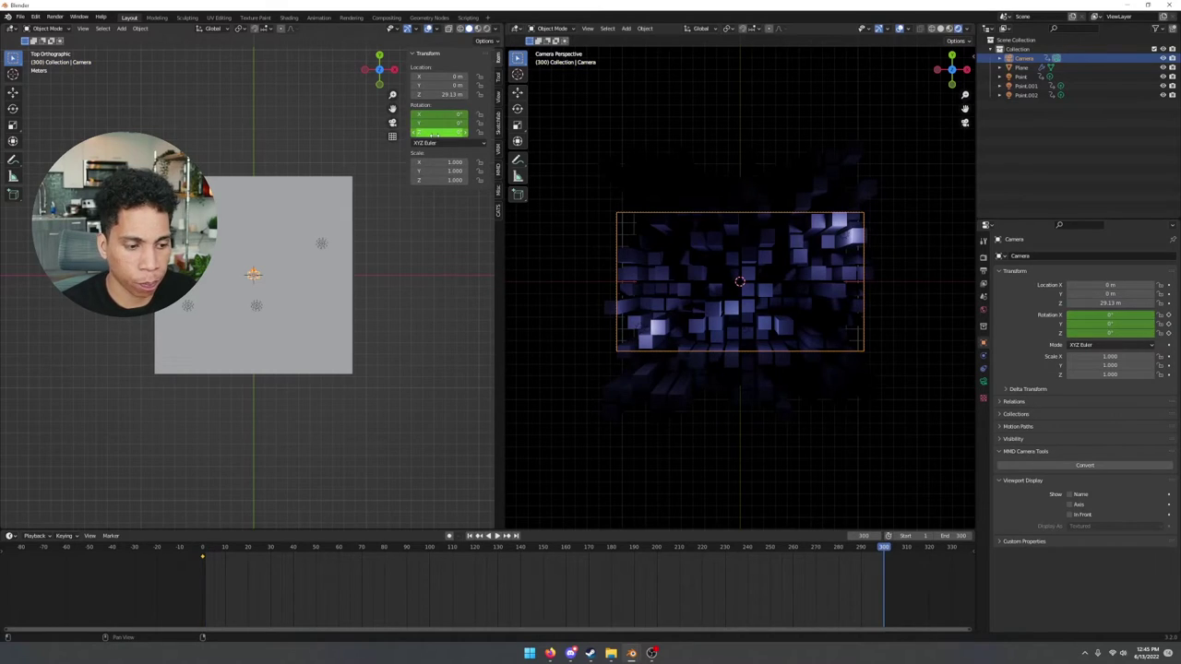
double_click(443, 132)
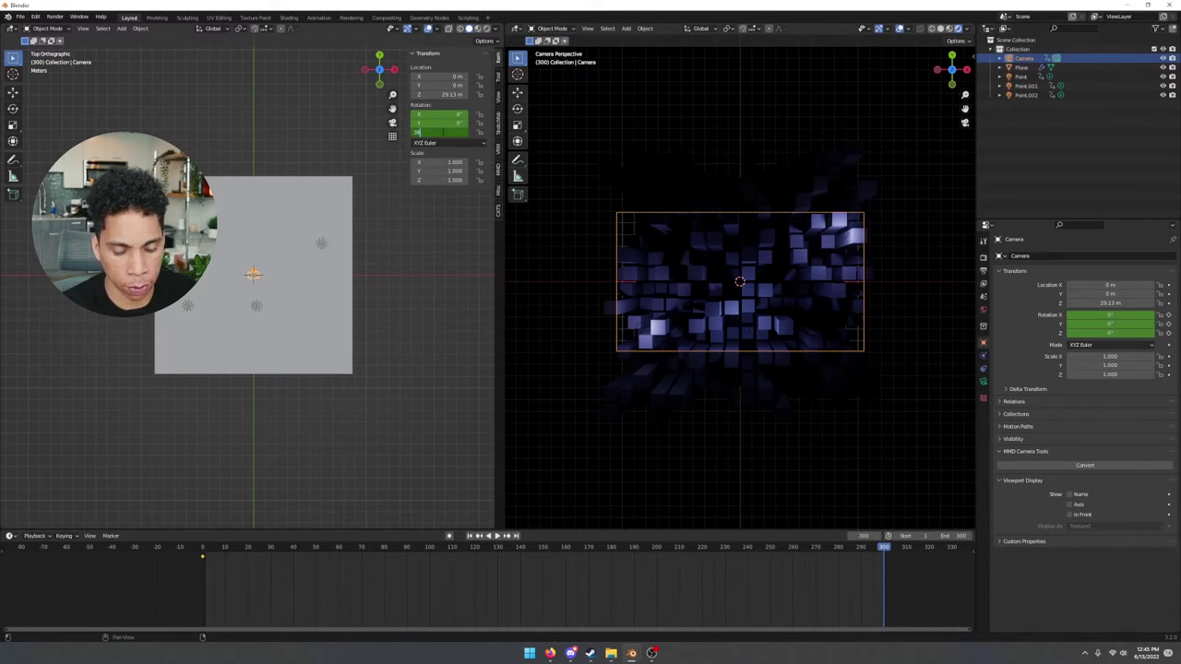
key(i)
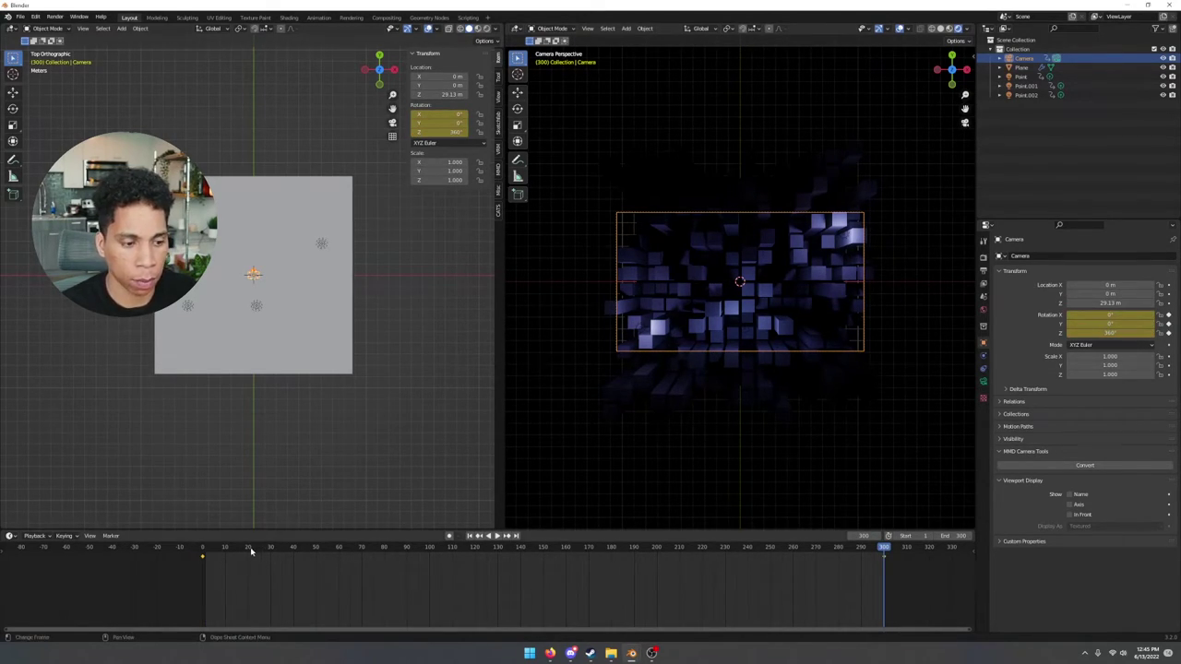
Play the animation from the start to check the camera's rotation over the blocks
key(shift+Left)
key(space)
scroll(843, 294, up, 3)
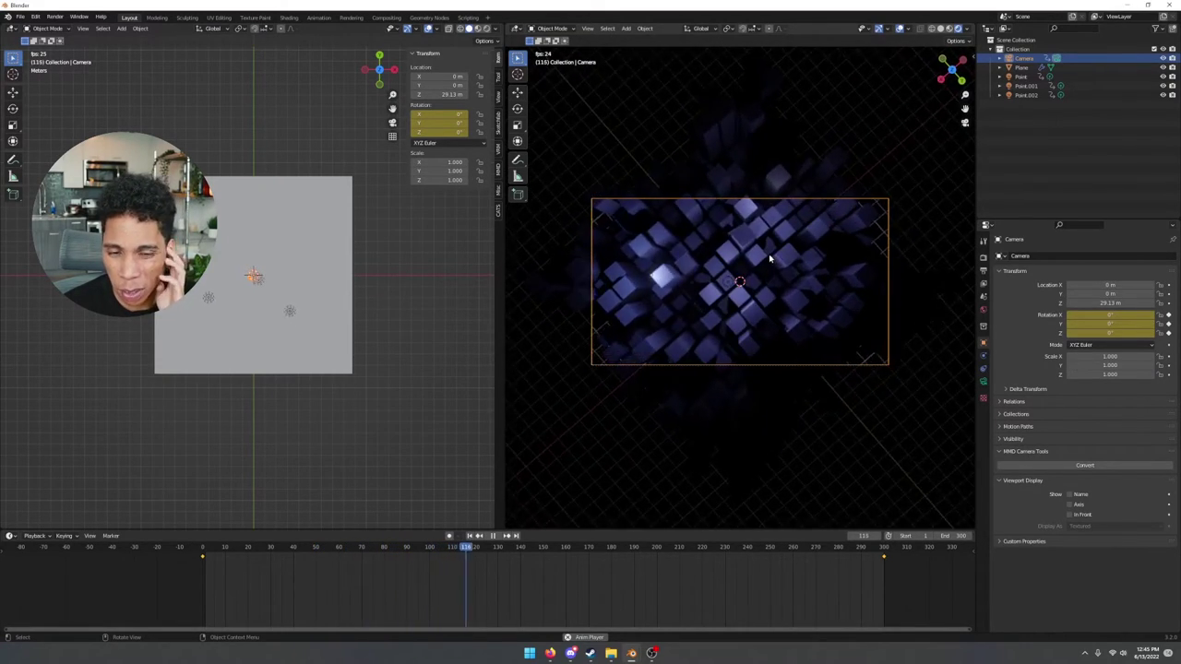
middle_drag(378, 398, 328, 330)
scroll(415, 364, down, 2)
click(433, 363)
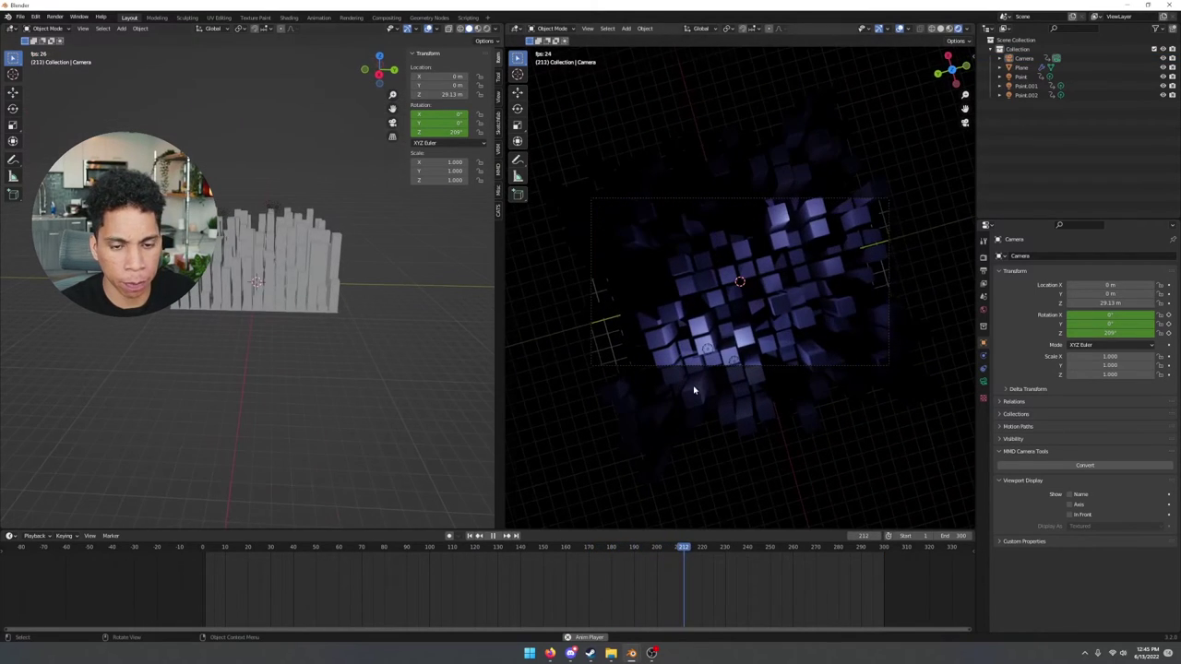
key(space)
drag(680, 539, 598, 547)
key(space)
Add a cube and scale it to about 8.83 along X and -8.96 along Y so it covers the block grid
key(shift+a)
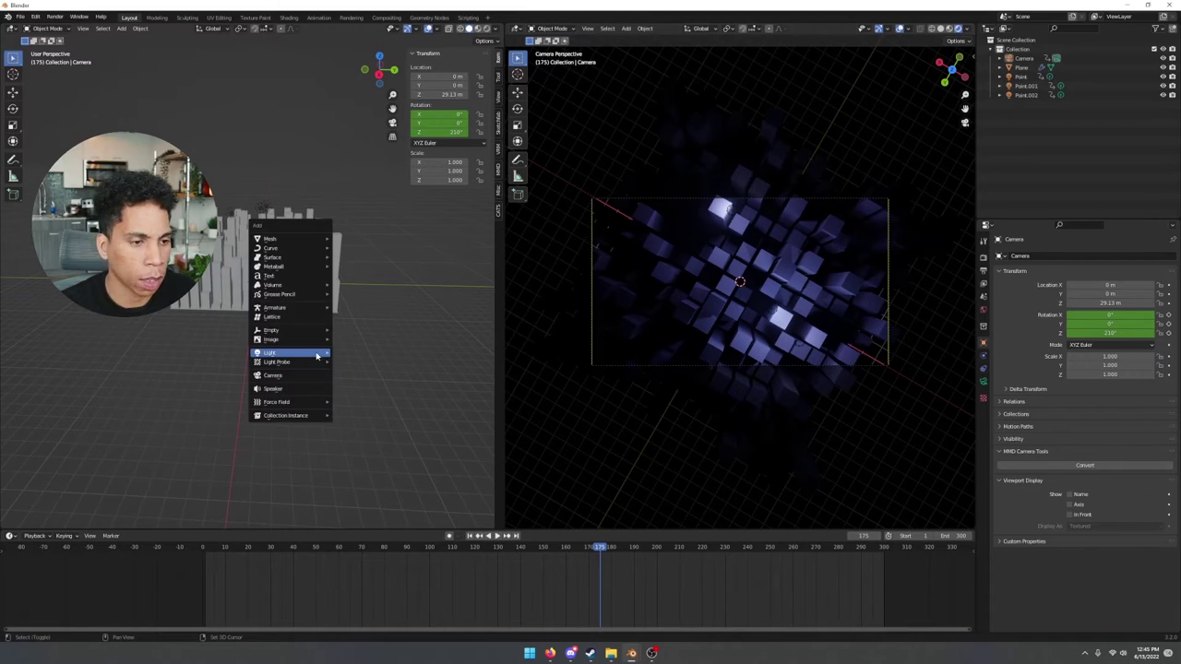
mouse_move(295, 238)
click(359, 247)
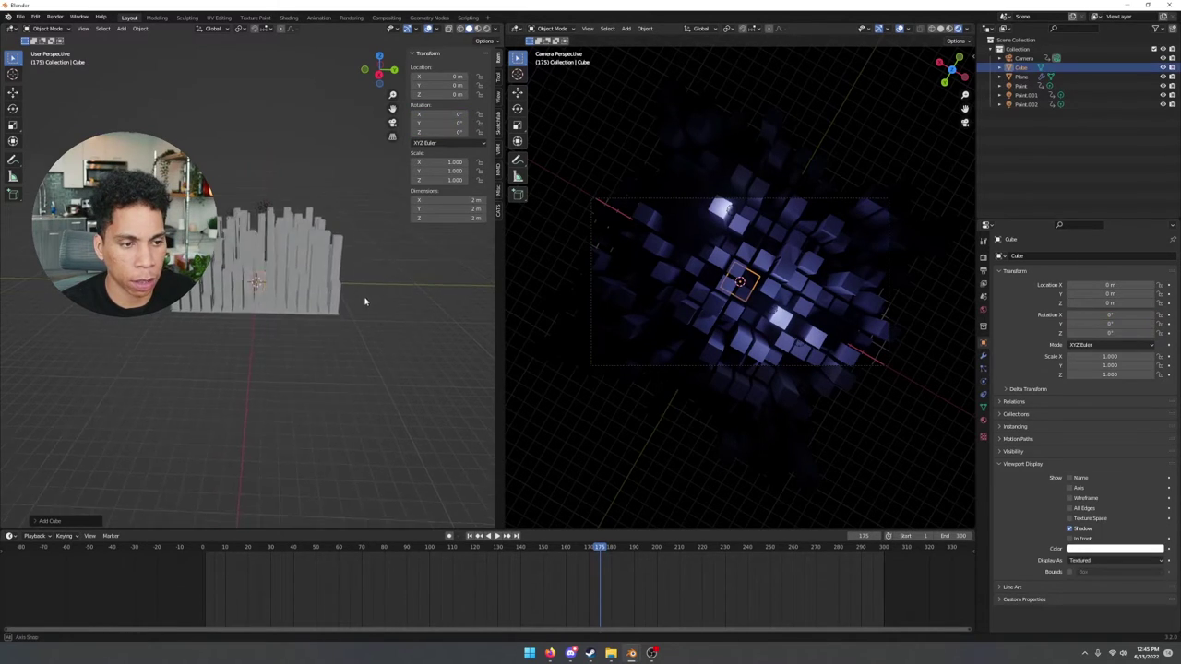
middle_drag(366, 301, 450, 318)
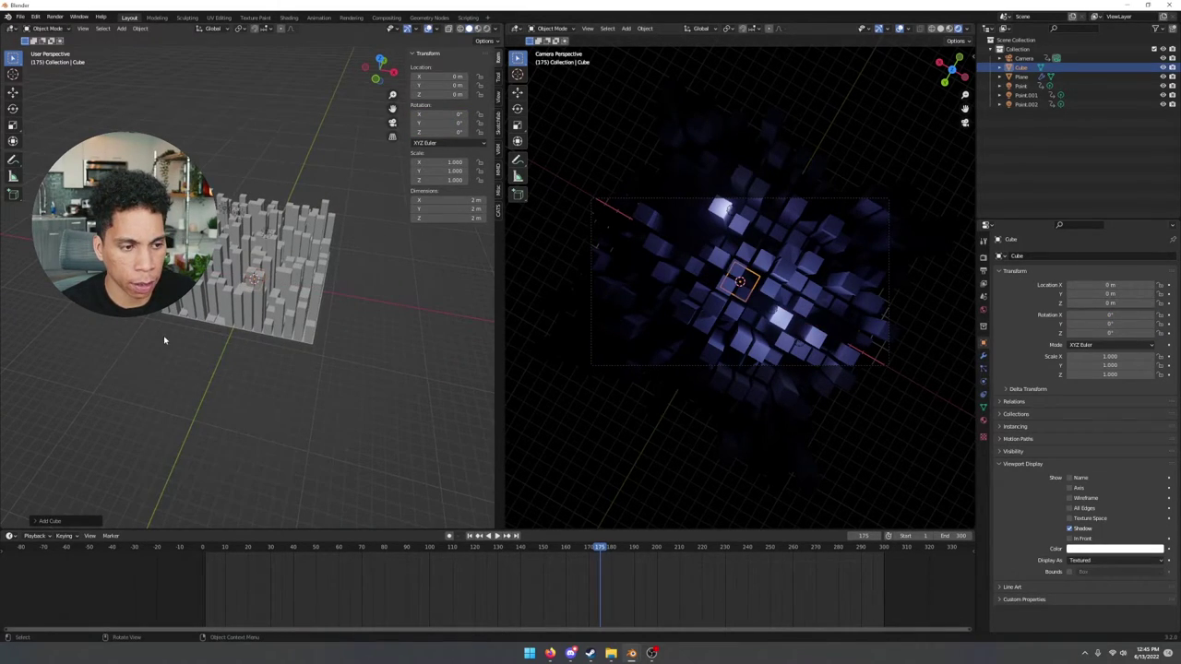
key(KP_7)
key(s)
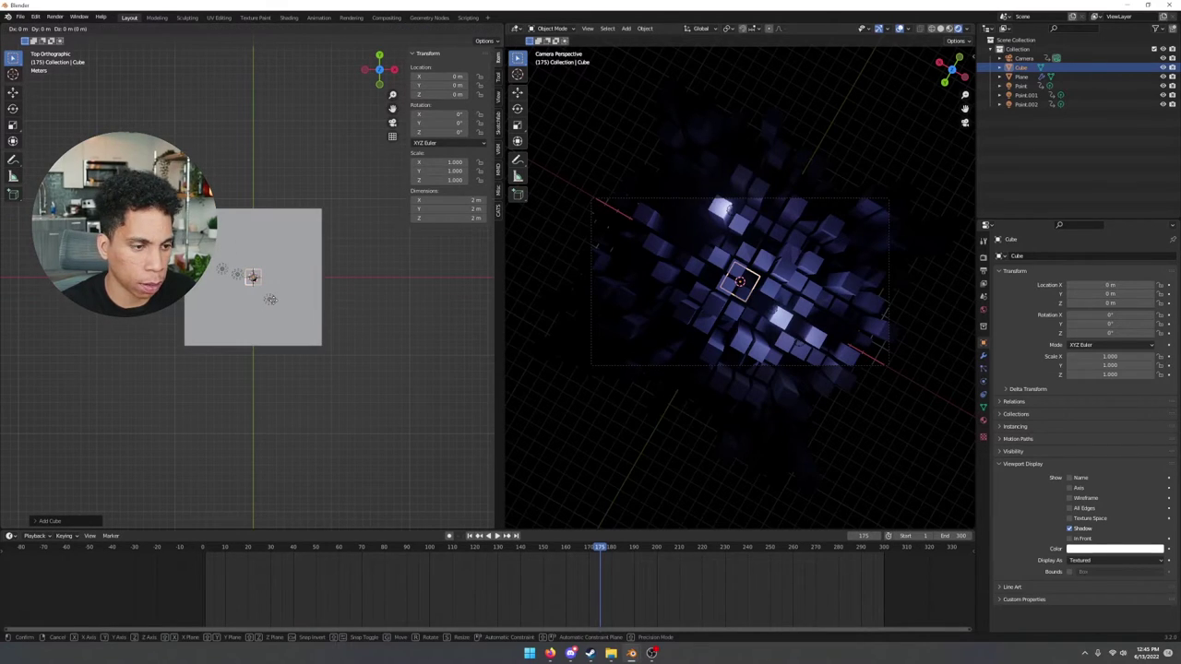
key(x)
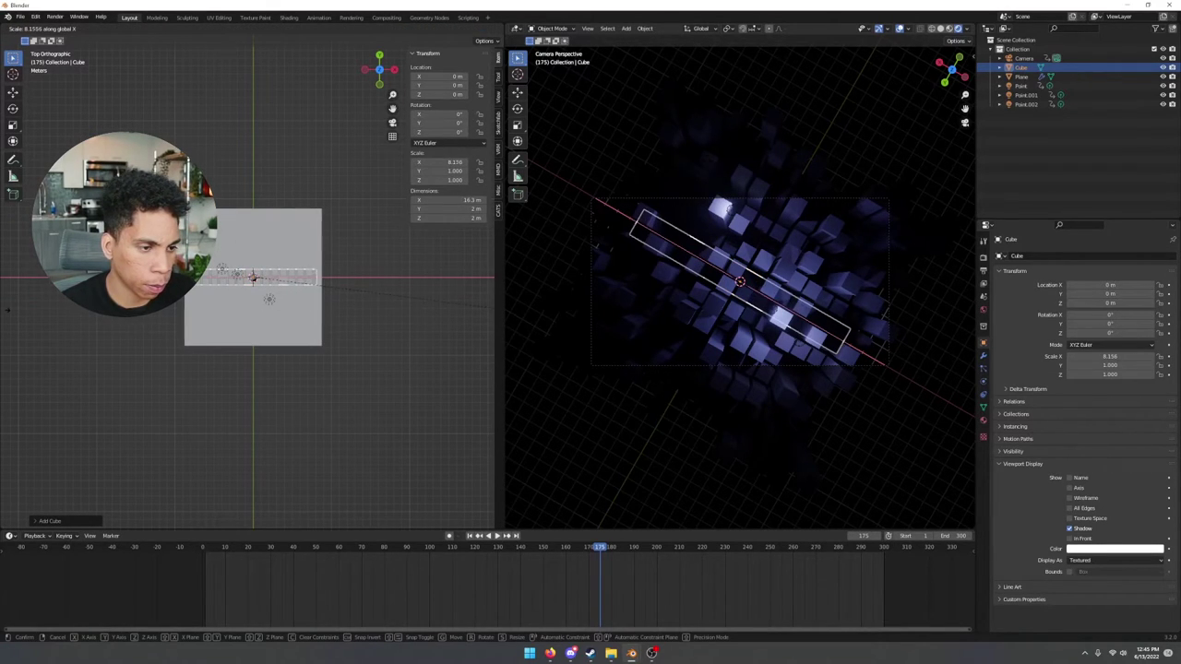
click(36, 314)
key(s)
key(y)
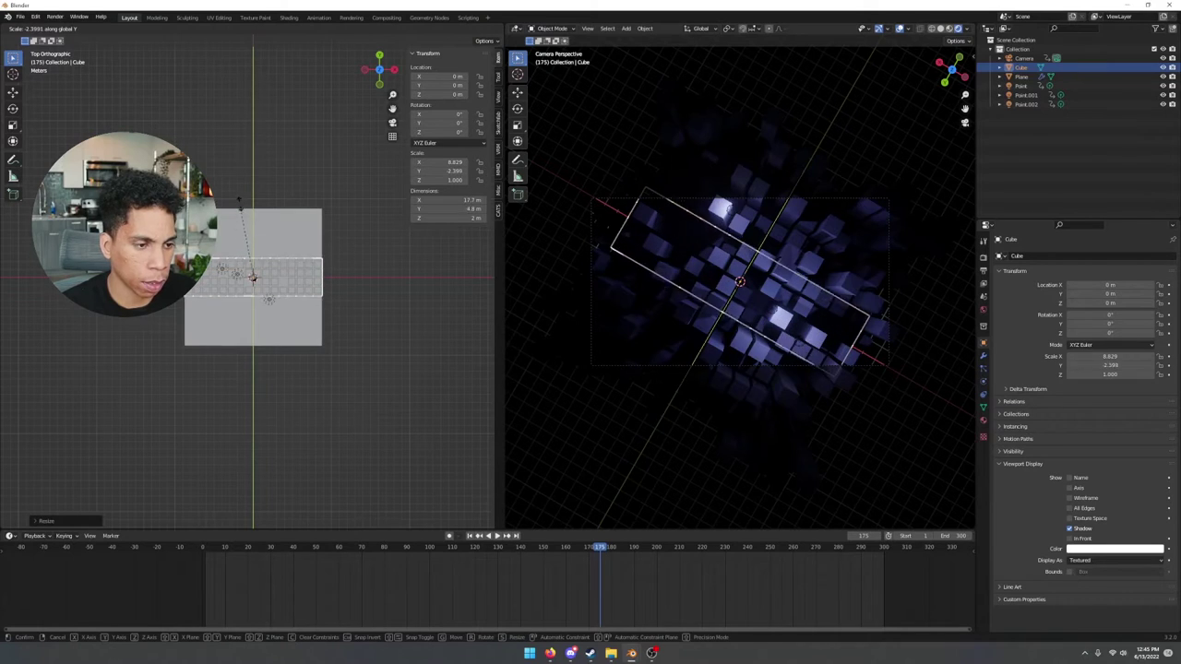
click(302, 506)
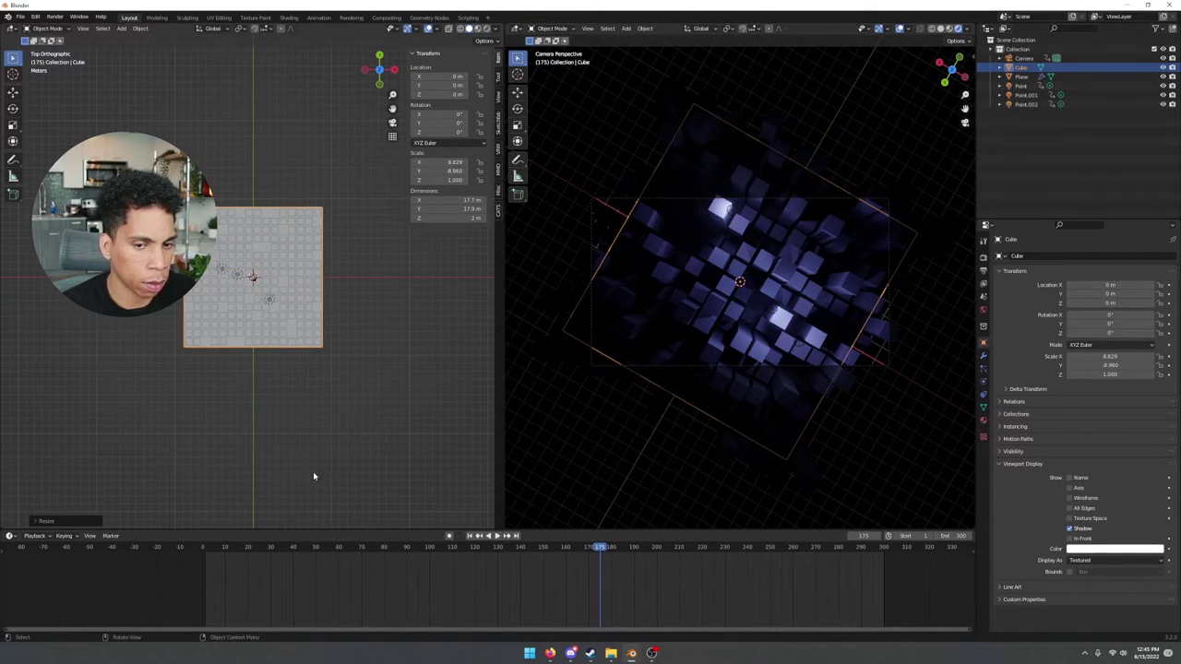
Raise the cube along Z to about 8.13 m above the blocks and return to frame 0
middle_drag(312, 476, 245, 331)
key(g)
key(z)
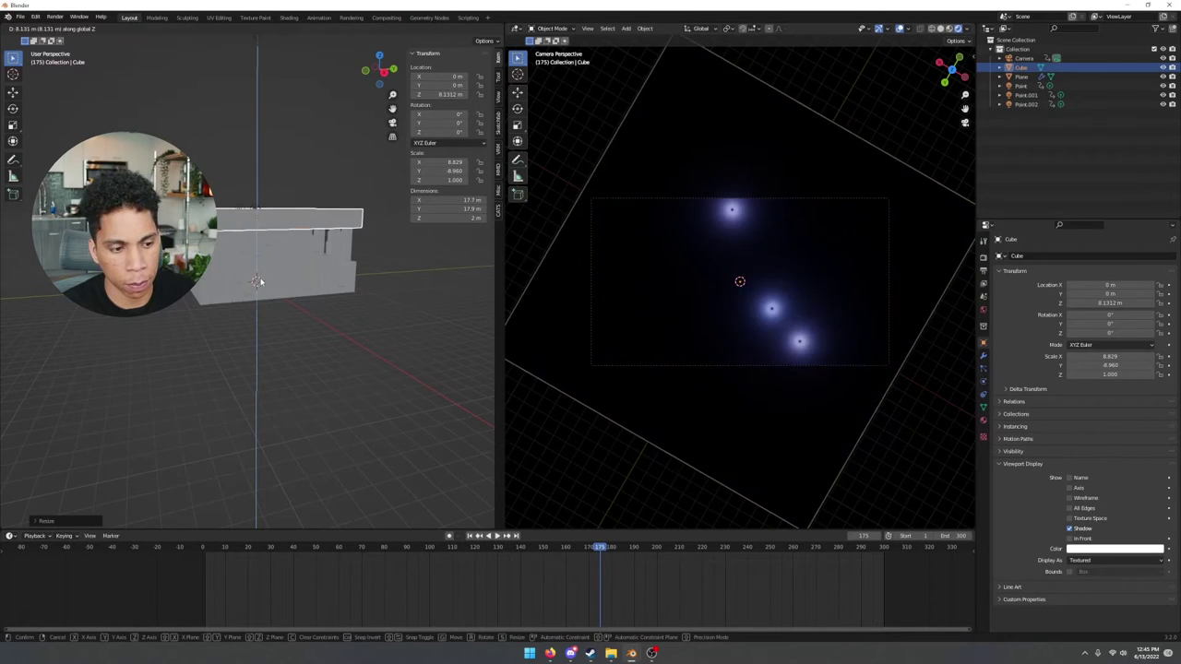
click(256, 281)
drag(330, 556, 205, 552)
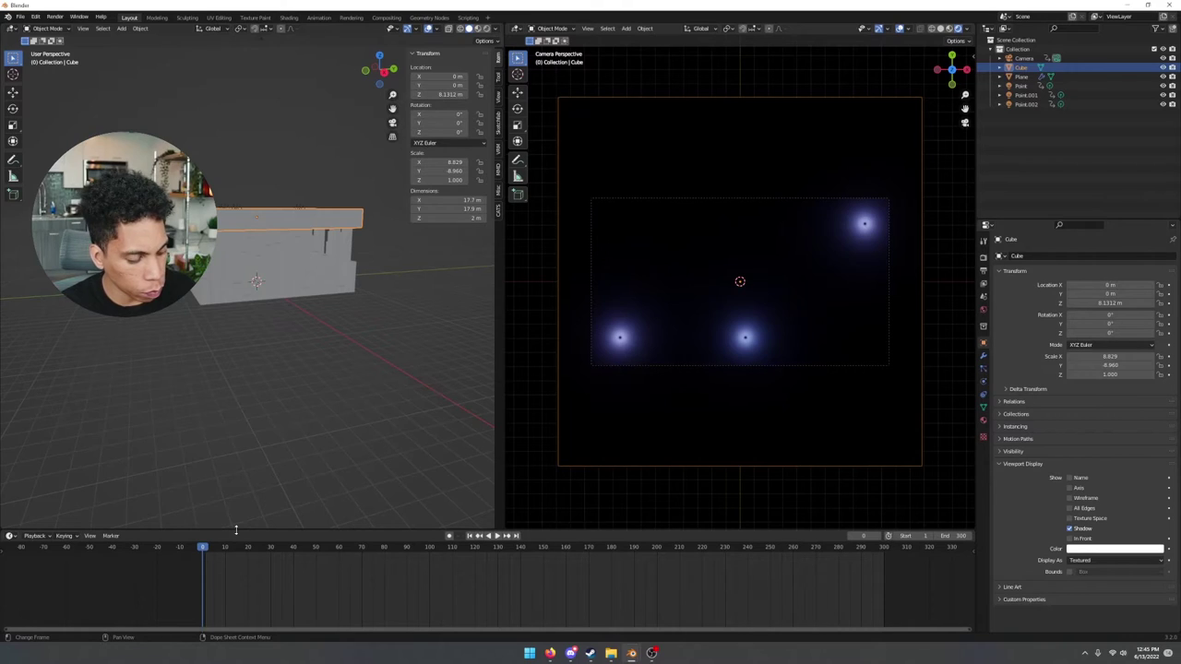
In the Shading workspace, create a new material for the cube and delete its Principled BSDF node
click(288, 17)
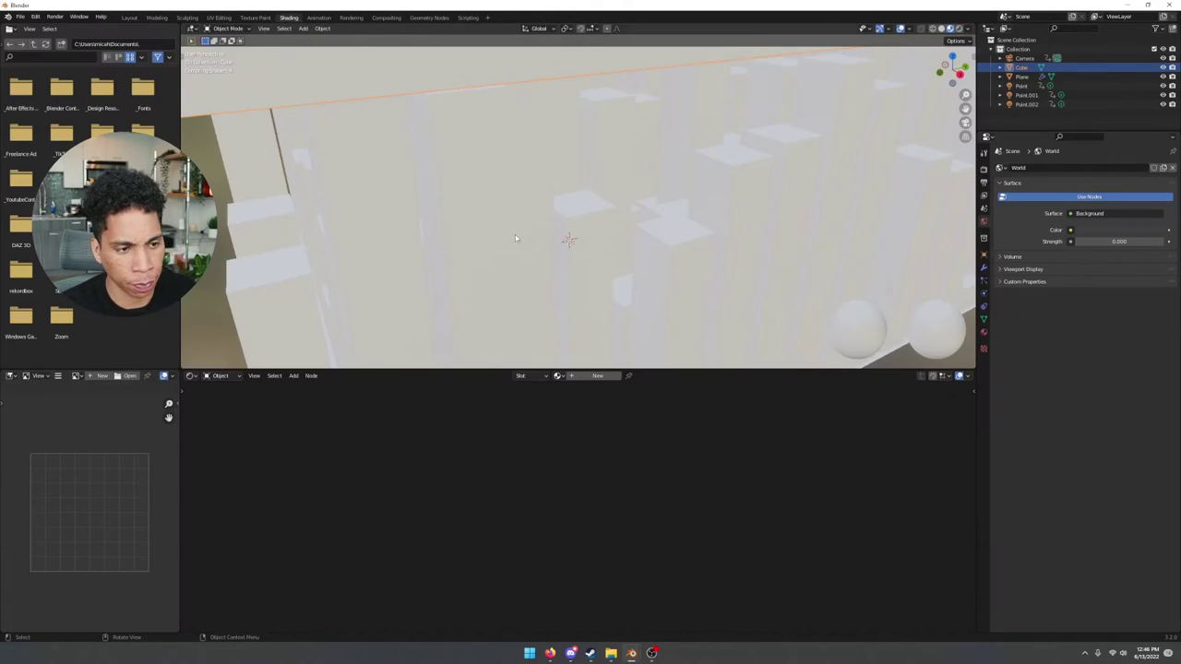
scroll(515, 238, down, 7)
middle_drag(743, 258, 720, 290)
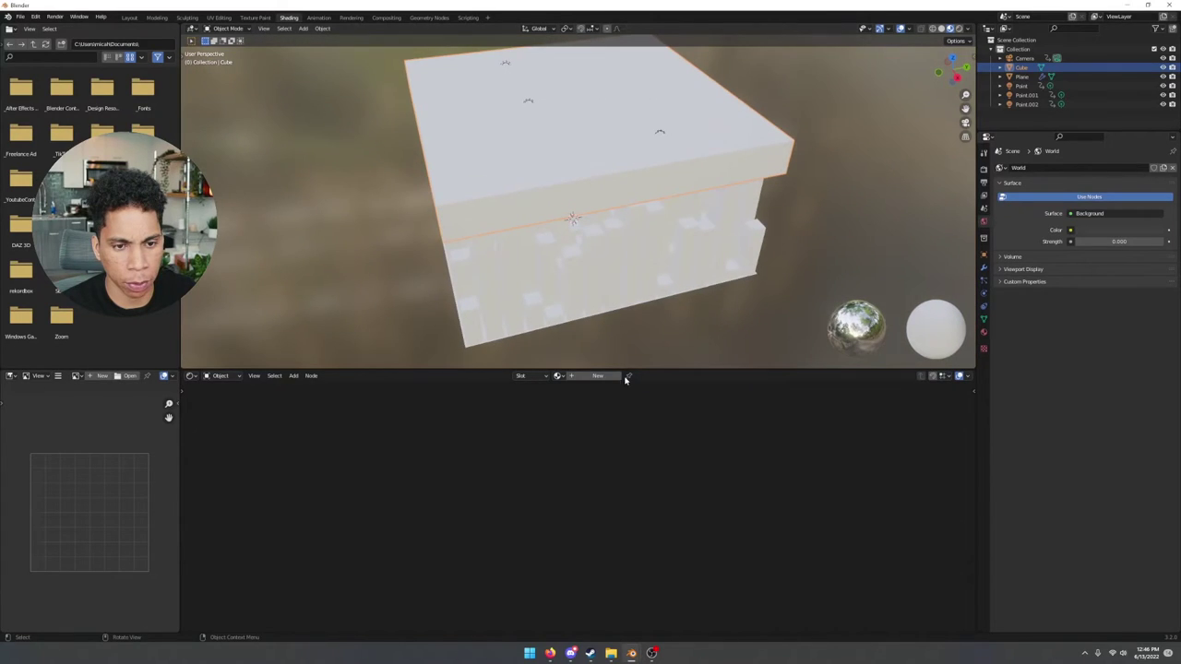
click(598, 376)
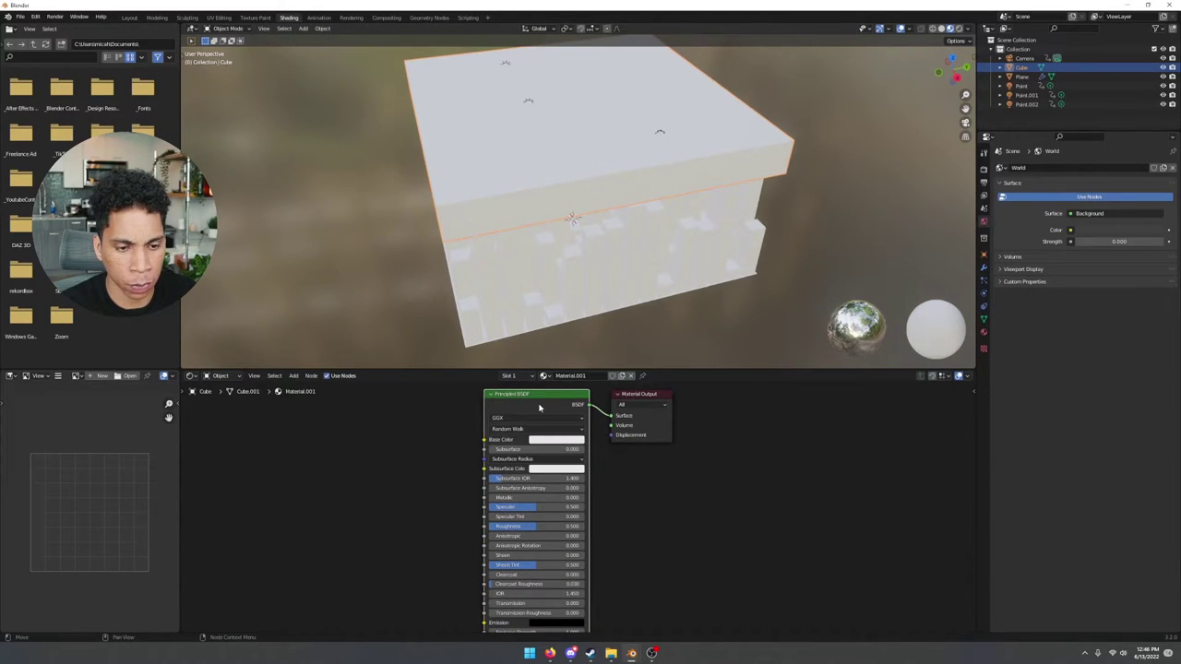
key(x)
Add a Principled Volume node and connect it to the Volume input of the Material Output
key(shift+a)
text(pri)
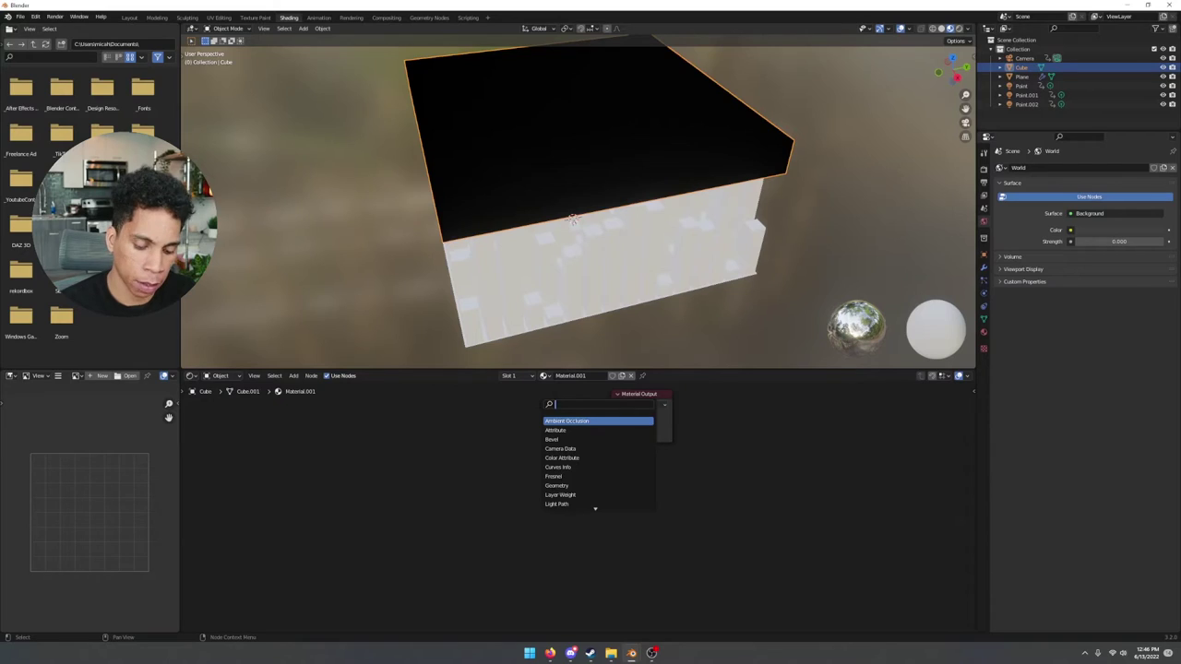
text(n)
click(581, 430)
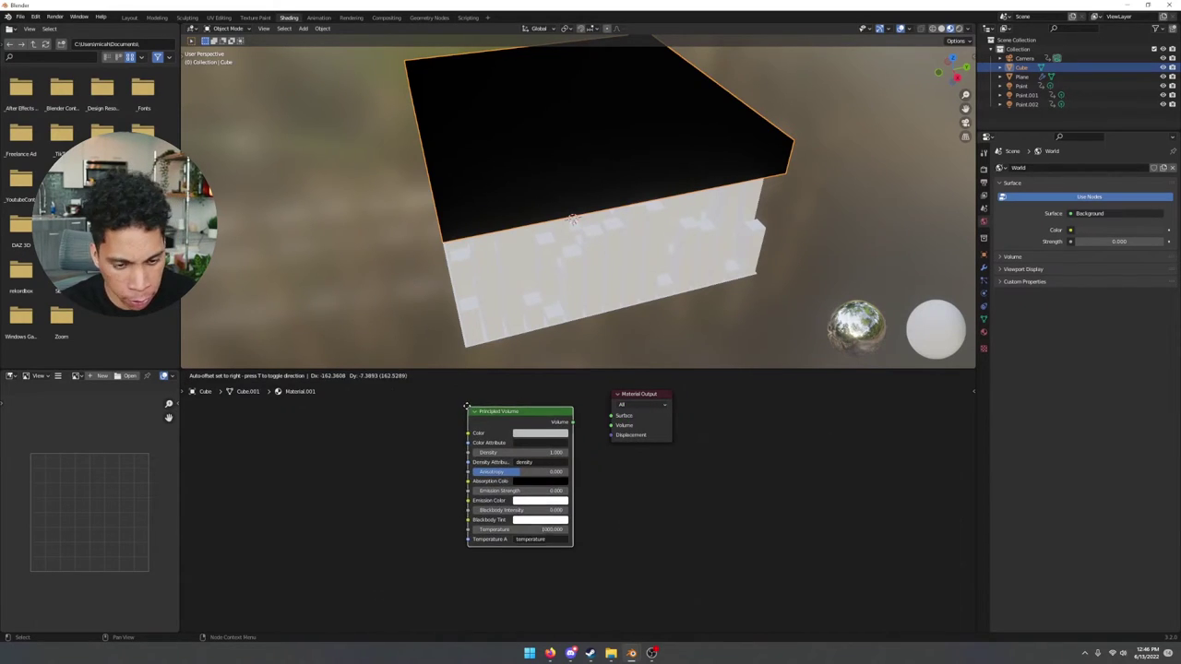
click(589, 425)
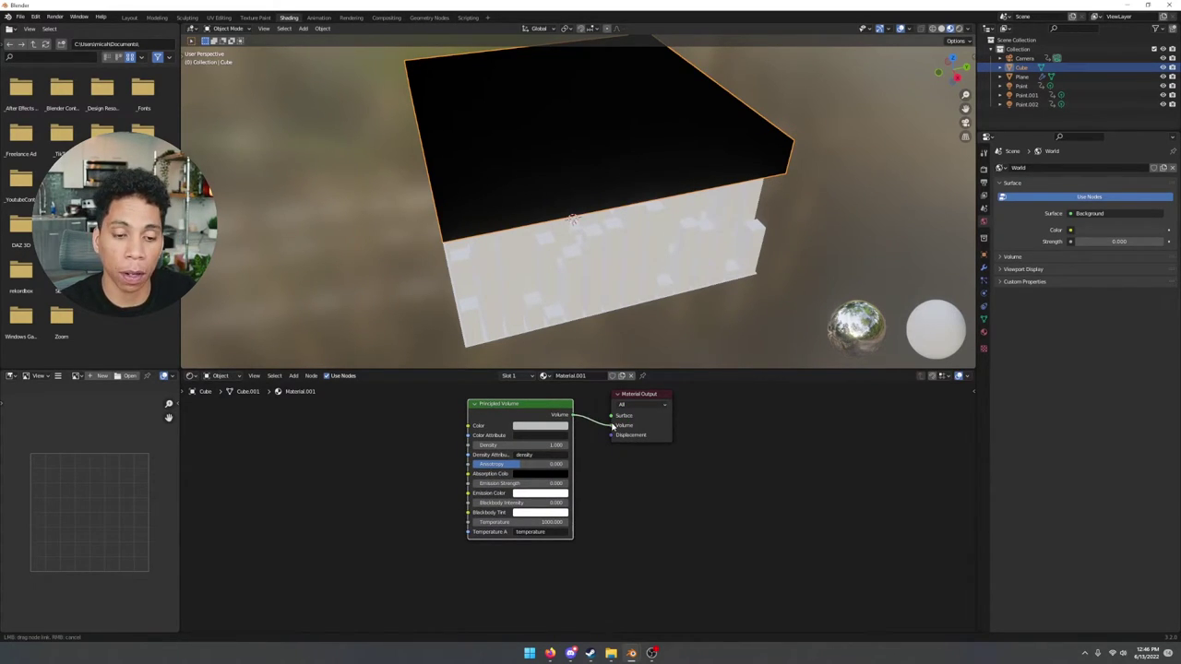
drag(612, 425, 611, 425)
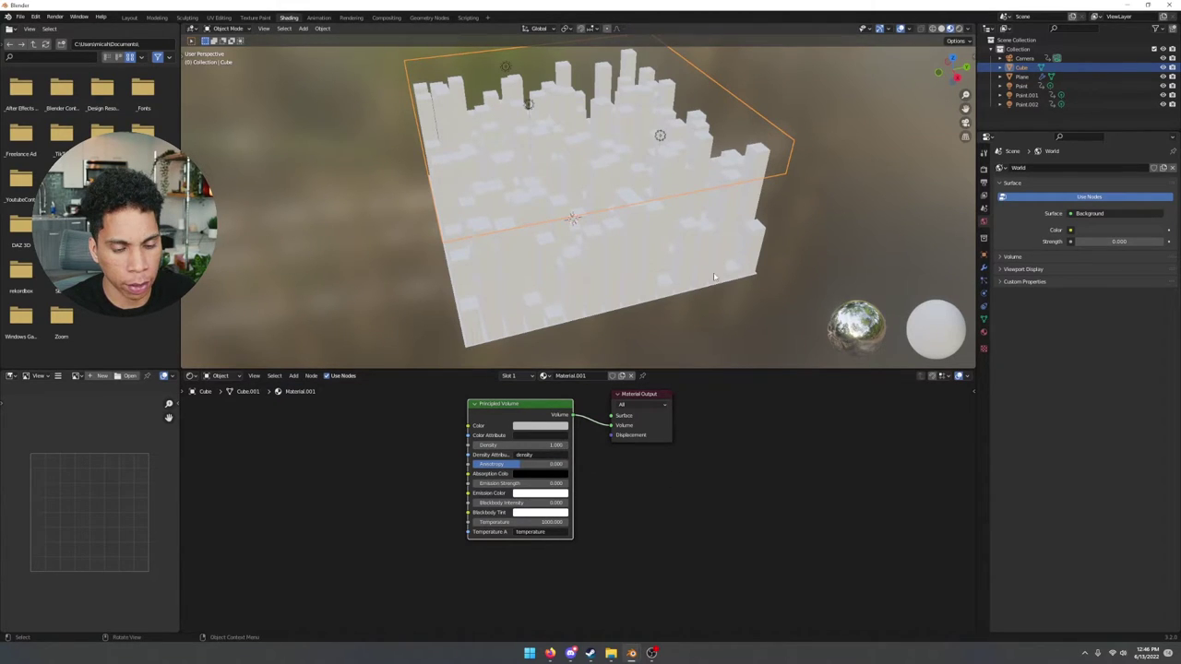
middle_drag(678, 266, 586, 243)
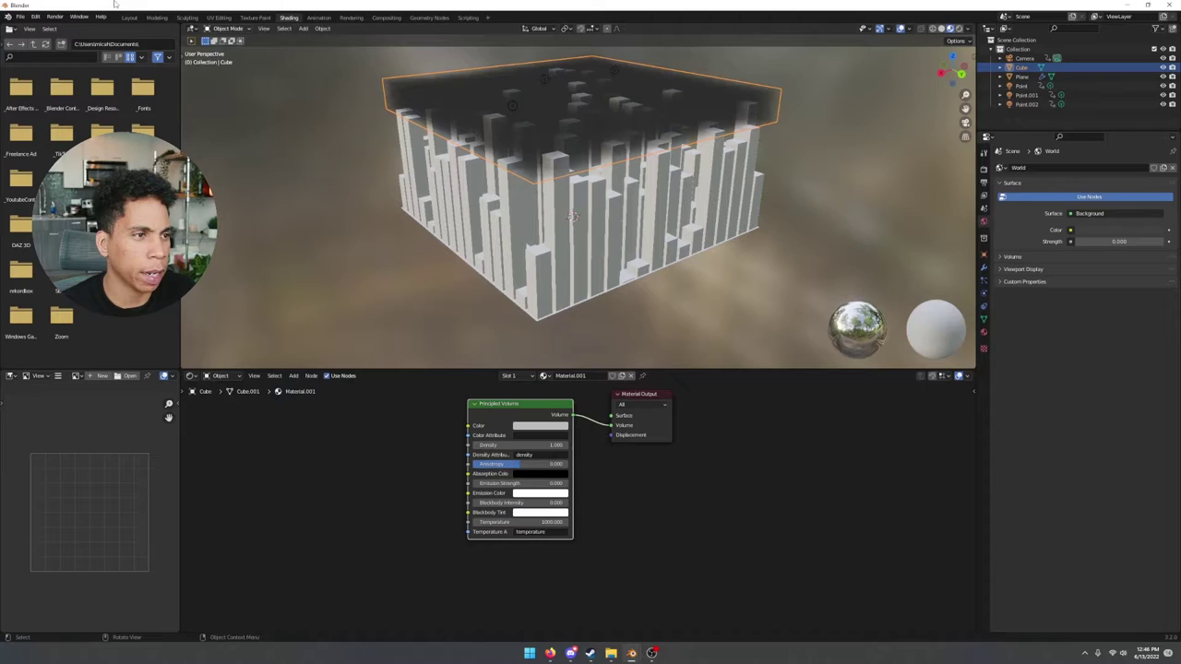
Back in the Layout workspace, keyframe the cube's location at frame 0 and again at frame 30 lowered to Z about 1.74 m
click(130, 17)
middle_drag(325, 292, 237, 314)
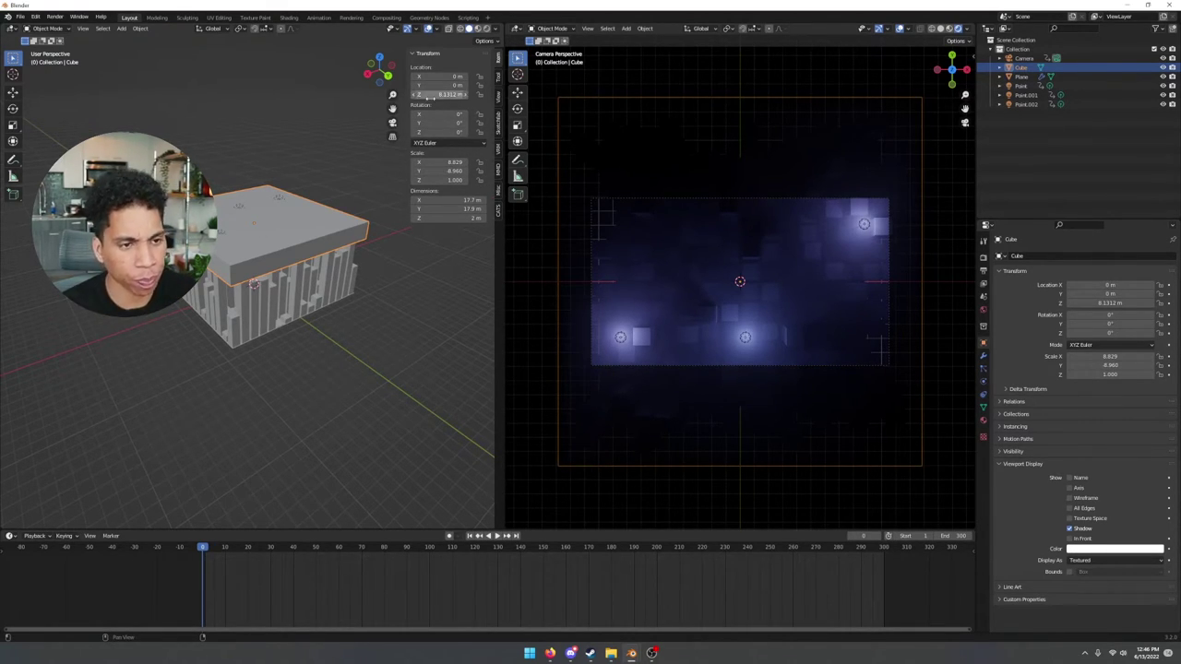
key(i)
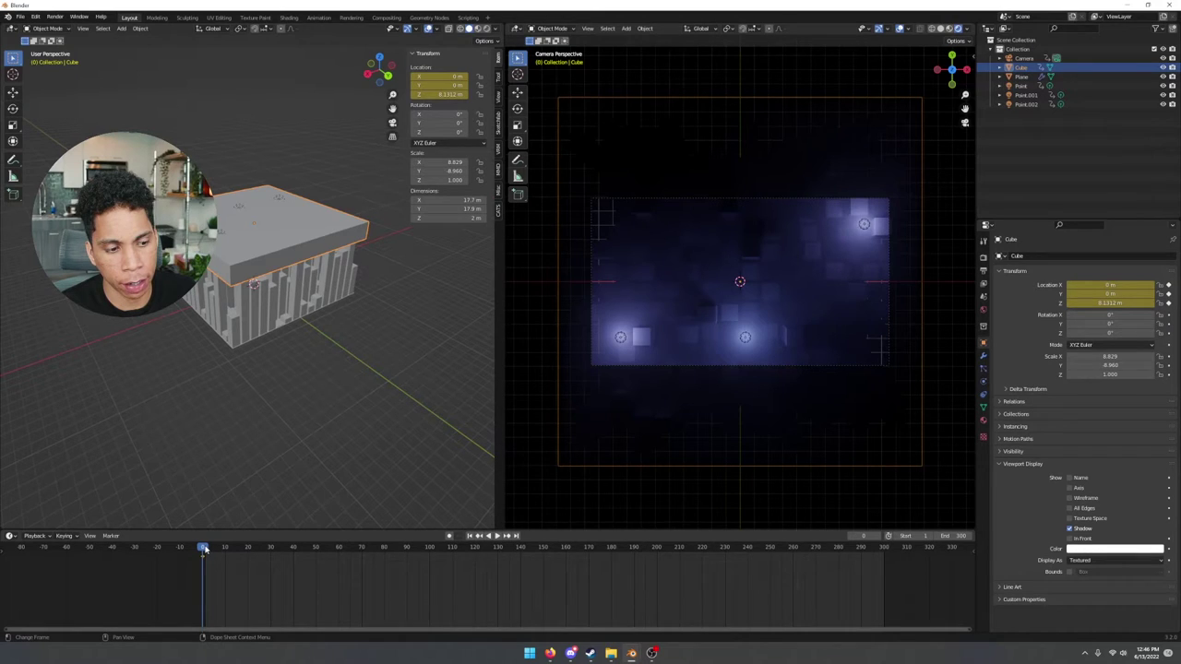
drag(204, 549, 456, 558)
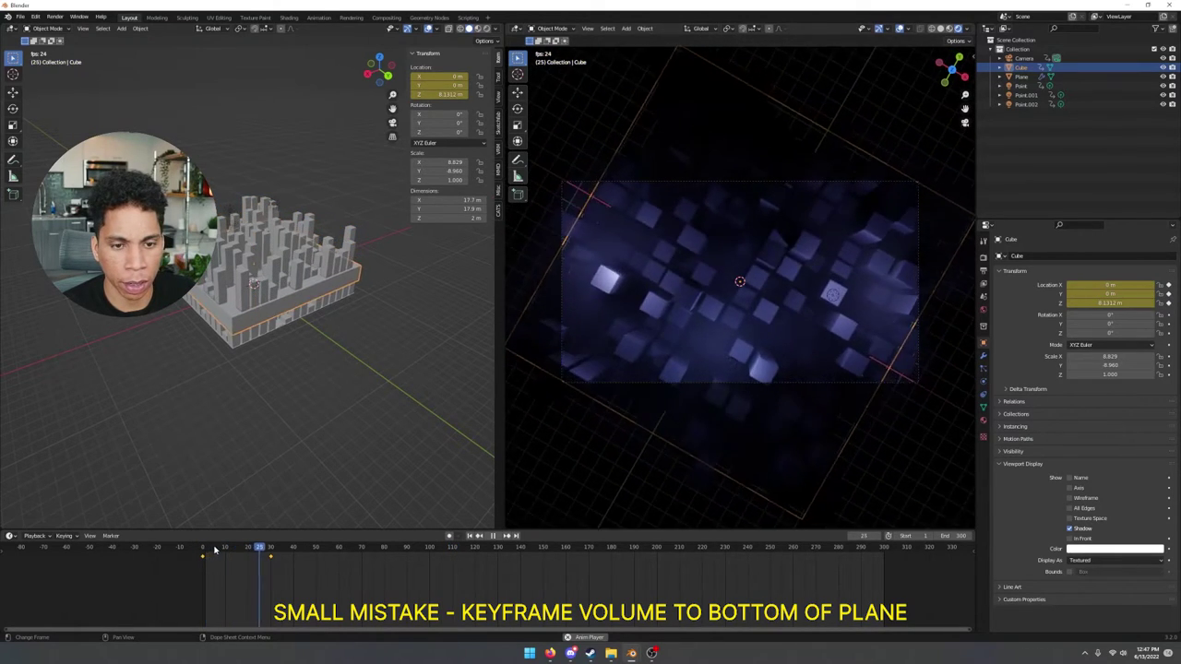
key(space)
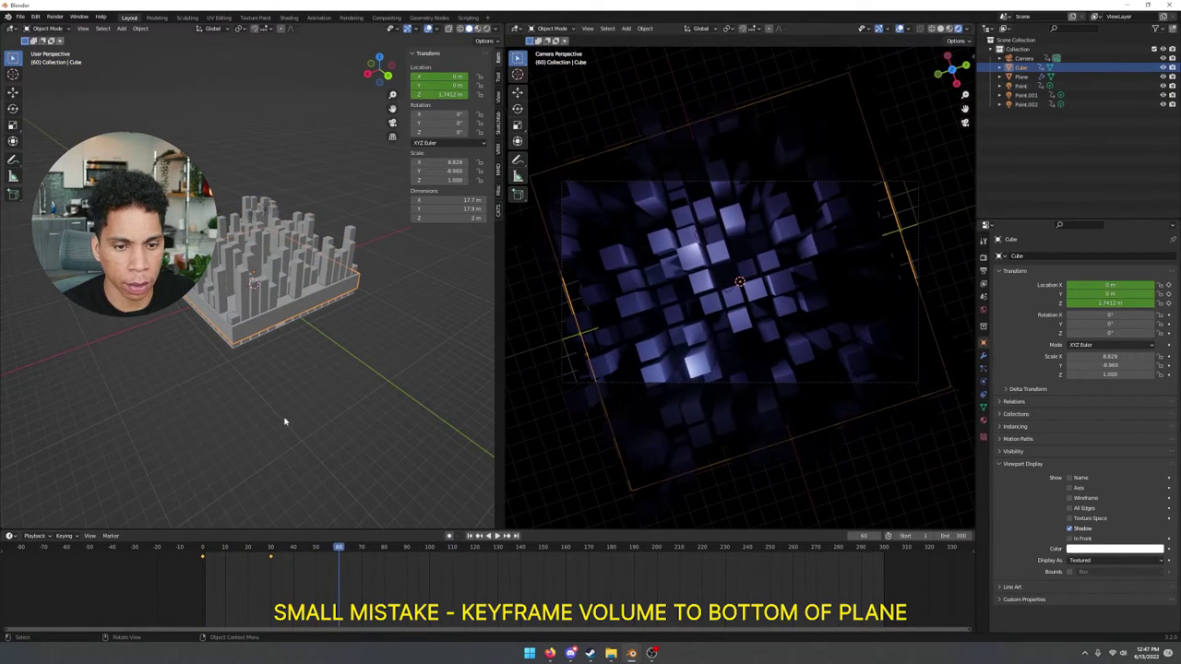
key(g)
key(z)
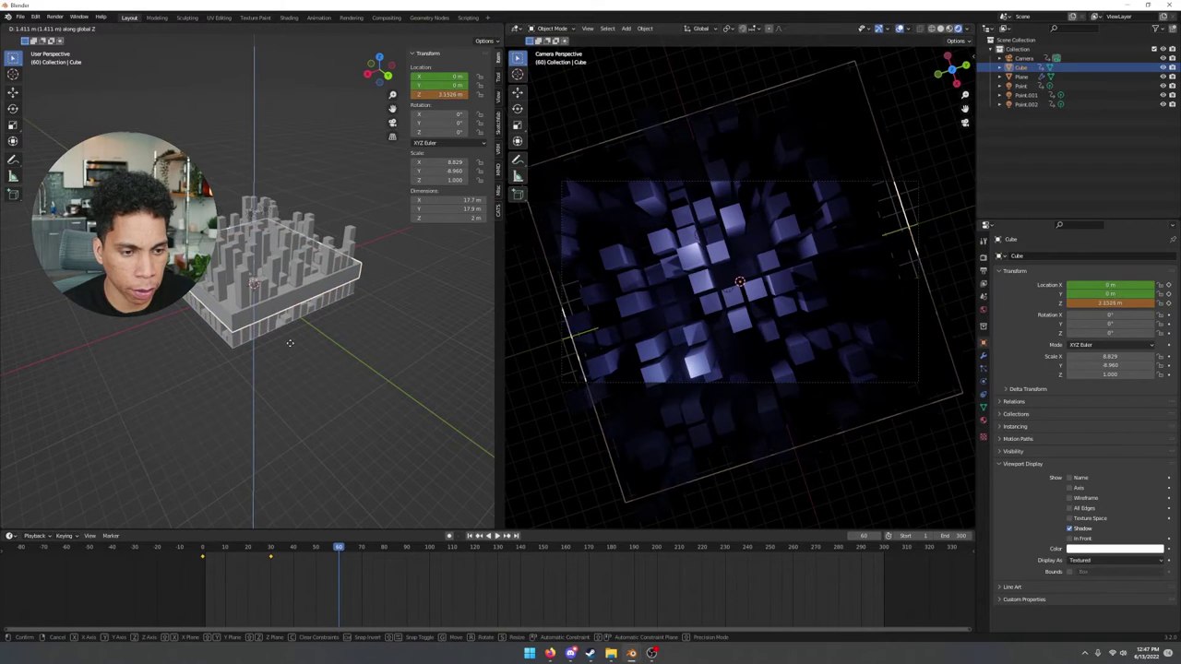
right_click(290, 341)
Raise the cube to Z about 2.52 m at frame 30 and keyframe its location again
drag(361, 545, 271, 548)
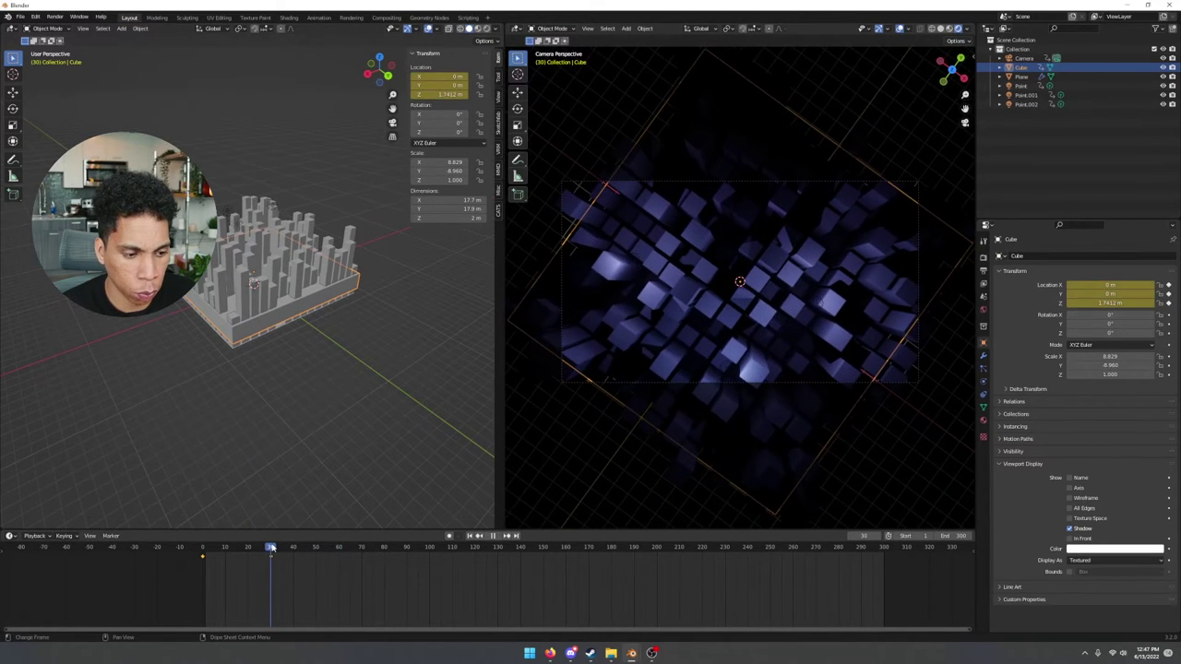
key(g)
key(z)
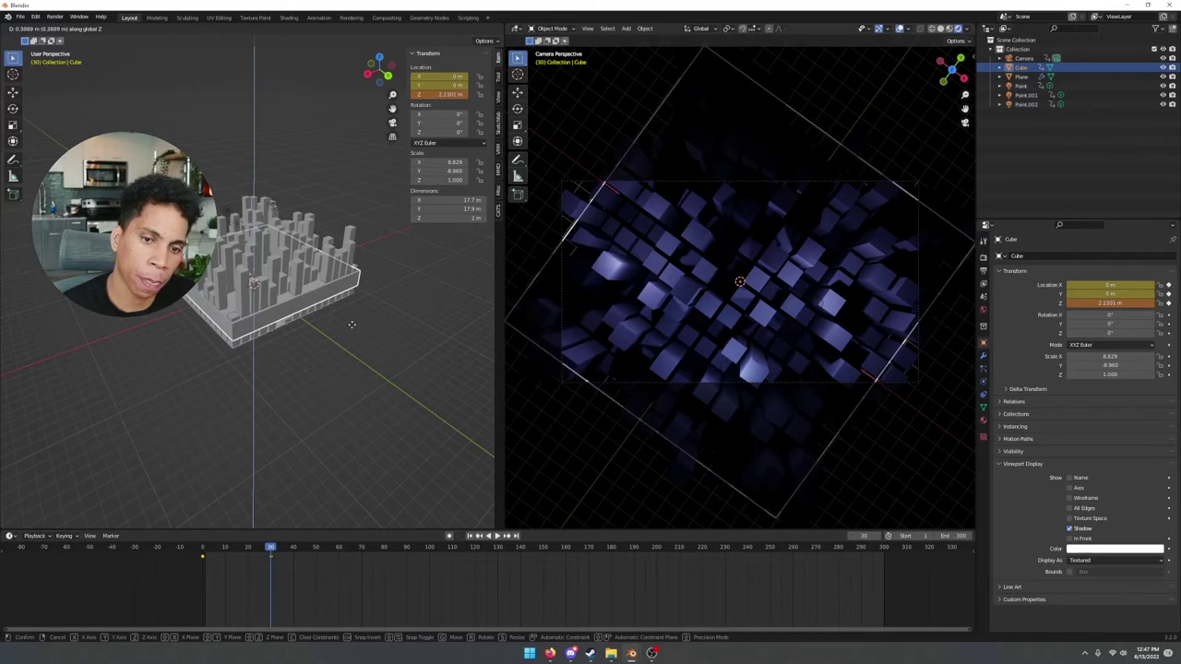
click(352, 323)
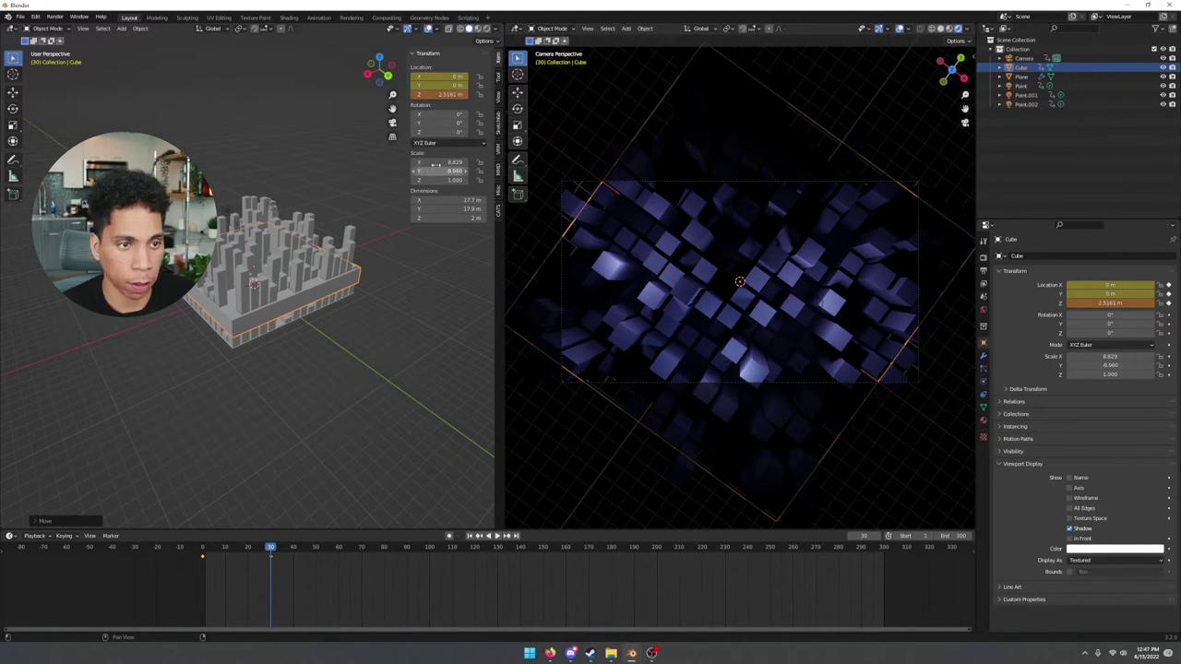
key(i)
Play the animation from frame 0 to check the volume cube's descent
click(203, 548)
key(space)
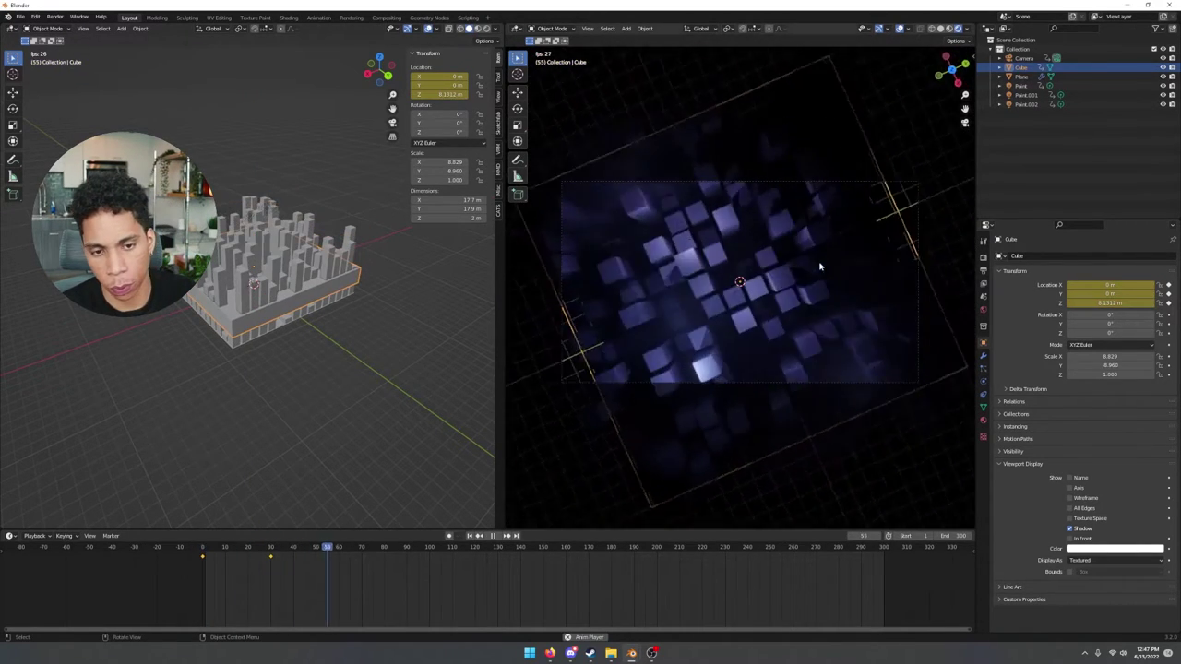
key(space)
Raise the cube to Z about 16.24 m at frame 0, keyframe its location, and play the animation
drag(319, 550, 203, 552)
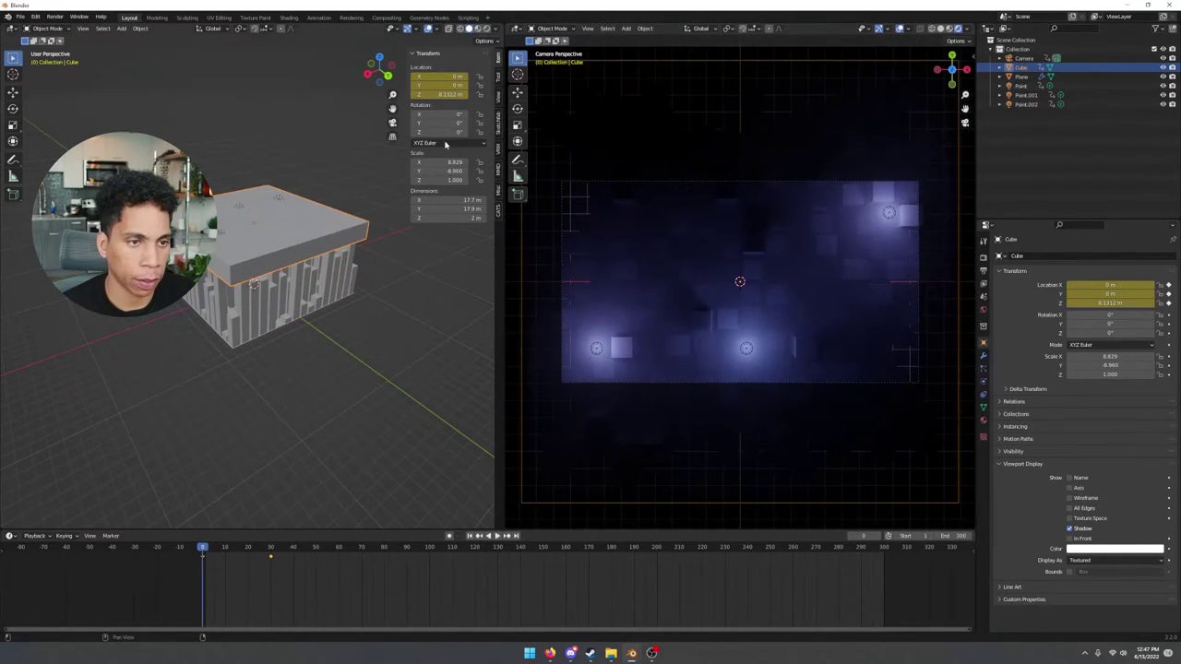
key(g)
key(z)
click(337, 264)
key(space)
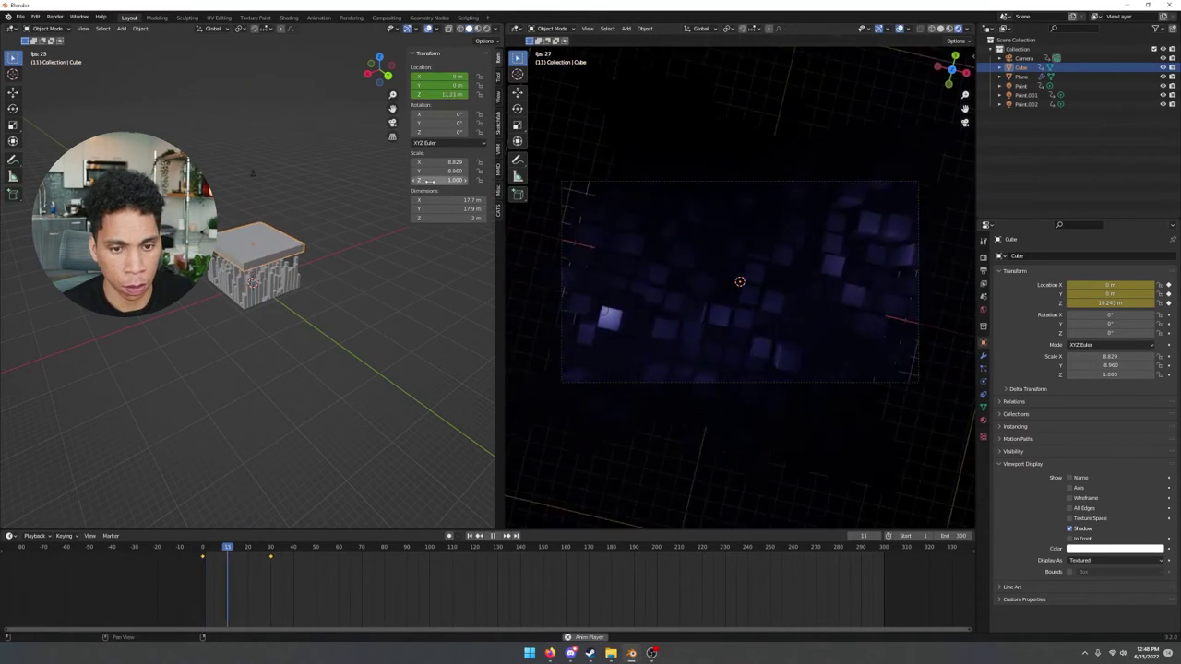
Stop playback and recolour the first point light a more saturated violet-blue, trying shades at different frames
key(space)
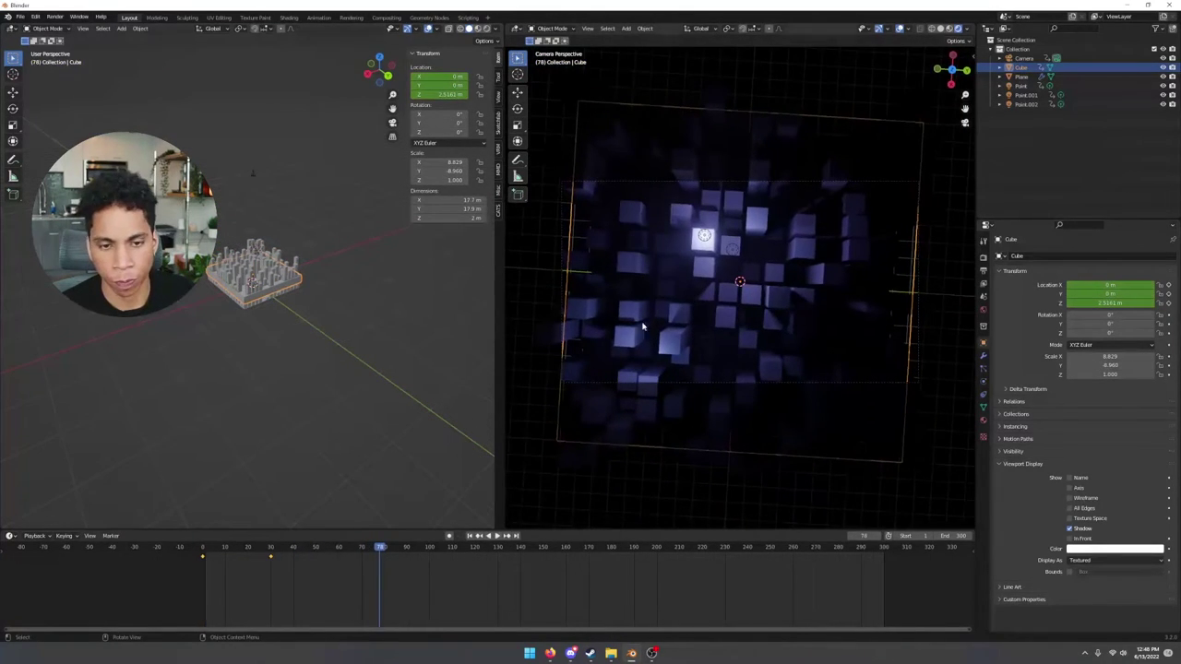
click(705, 239)
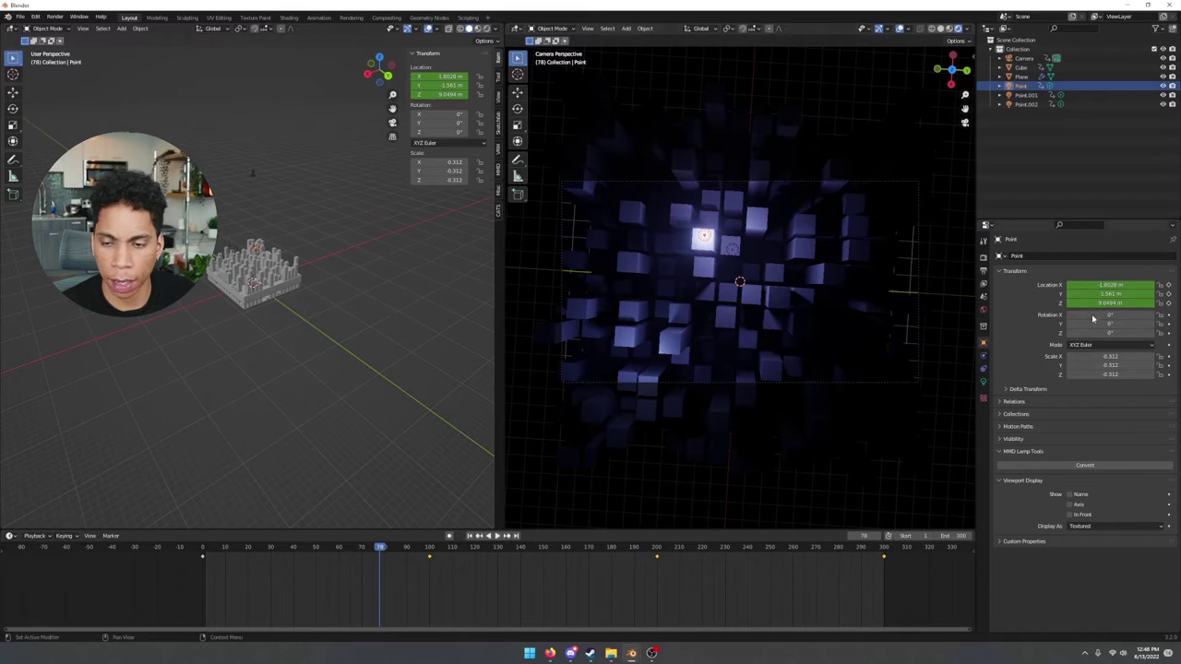
drag(407, 549, 348, 537)
key(space)
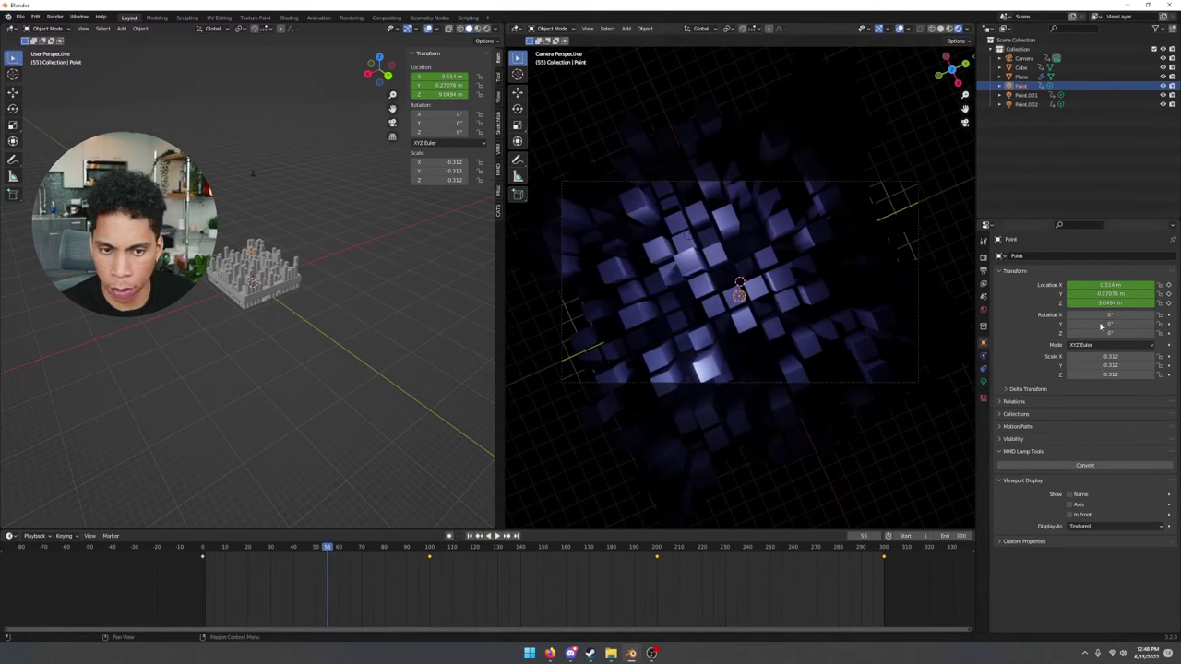
click(981, 376)
click(1106, 310)
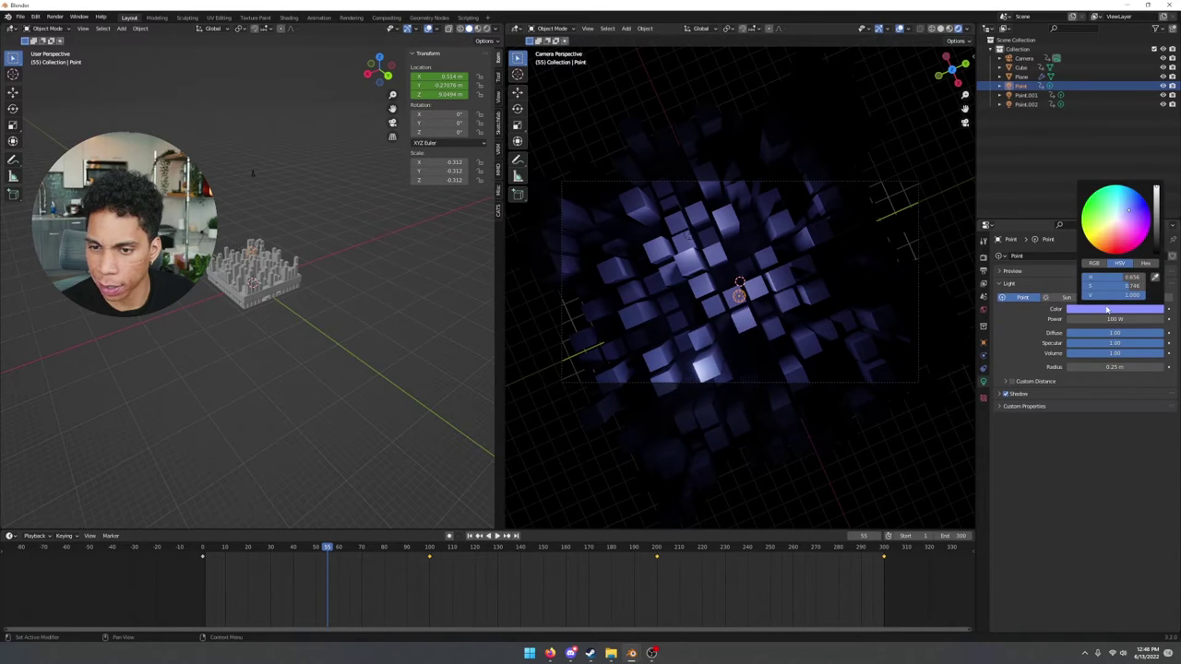
drag(1140, 213, 1146, 203)
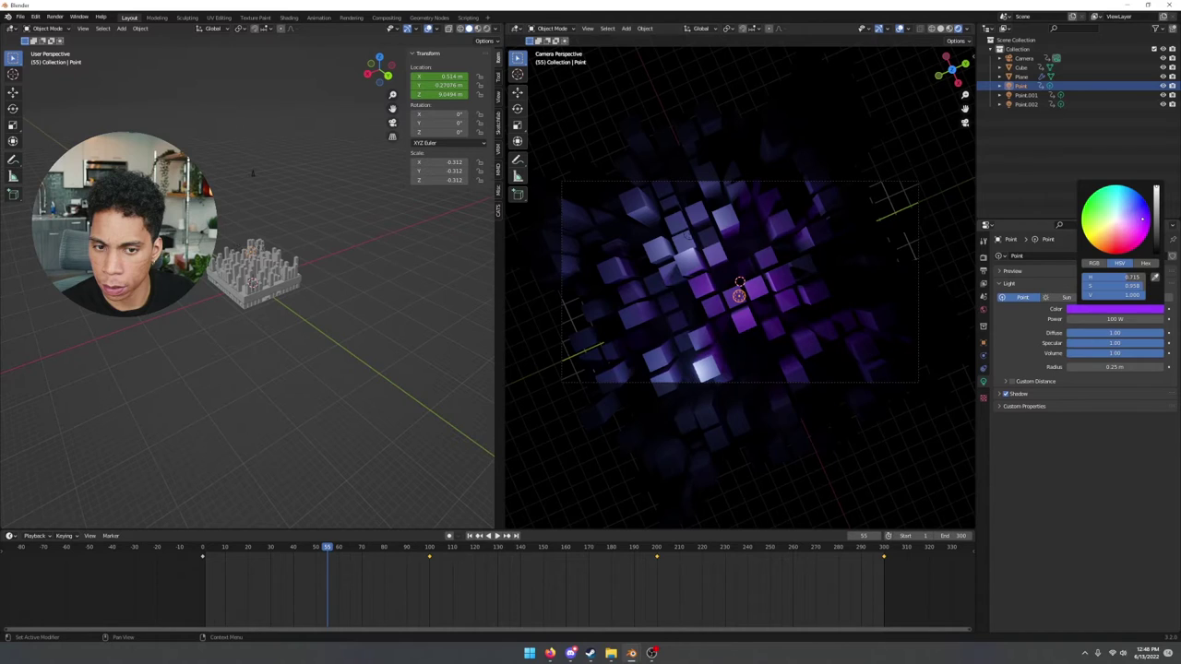
mouse_move(1145, 201)
mouse_down()
mouse_move(1114, 185)
mouse_move(1107, 213)
mouse_move(1149, 218)
mouse_up()
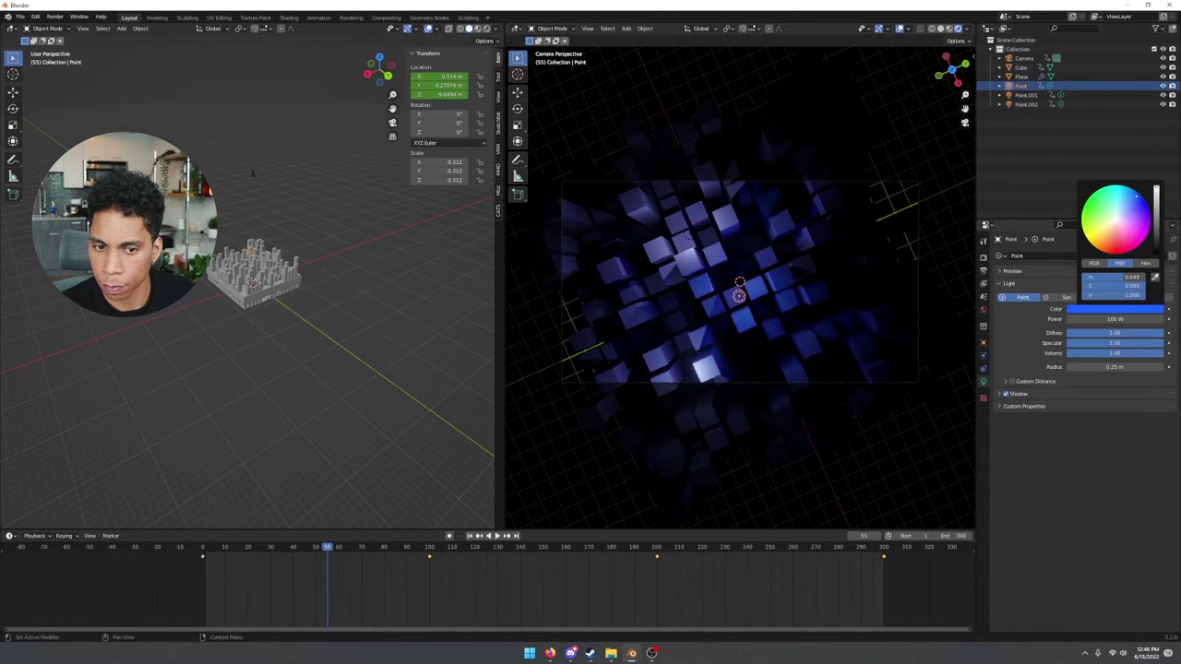
drag(334, 552, 380, 551)
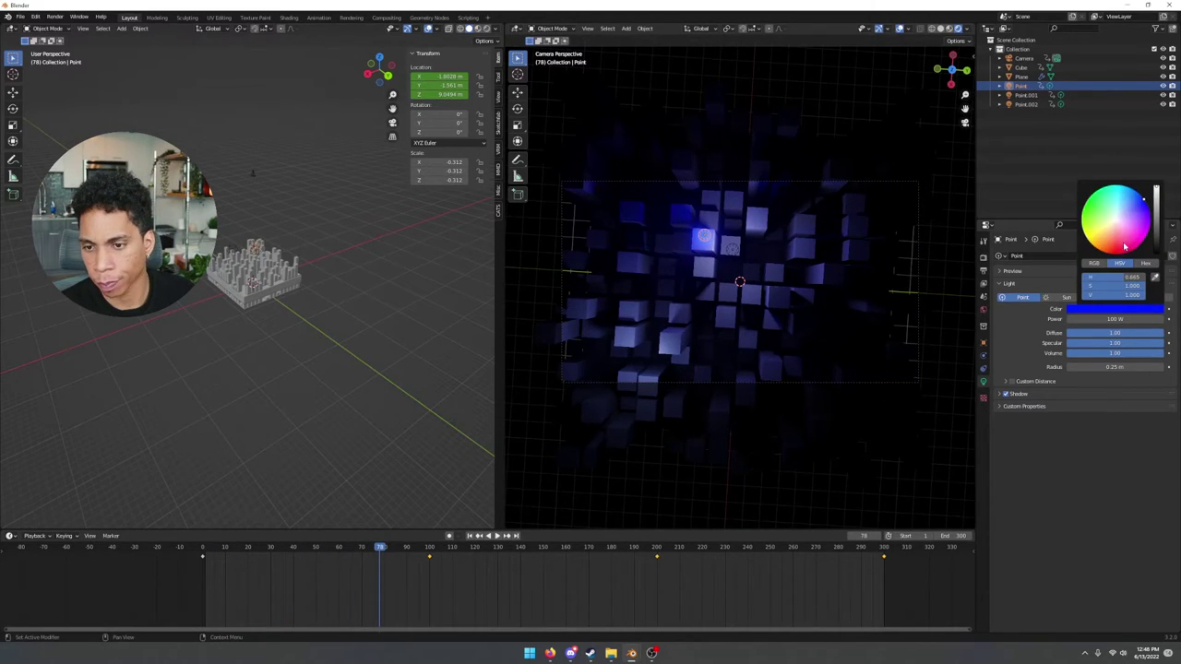
drag(1138, 209, 1131, 207)
Play the animation to check the light's colour, return to frame 0 and make the timeline area taller
key(space)
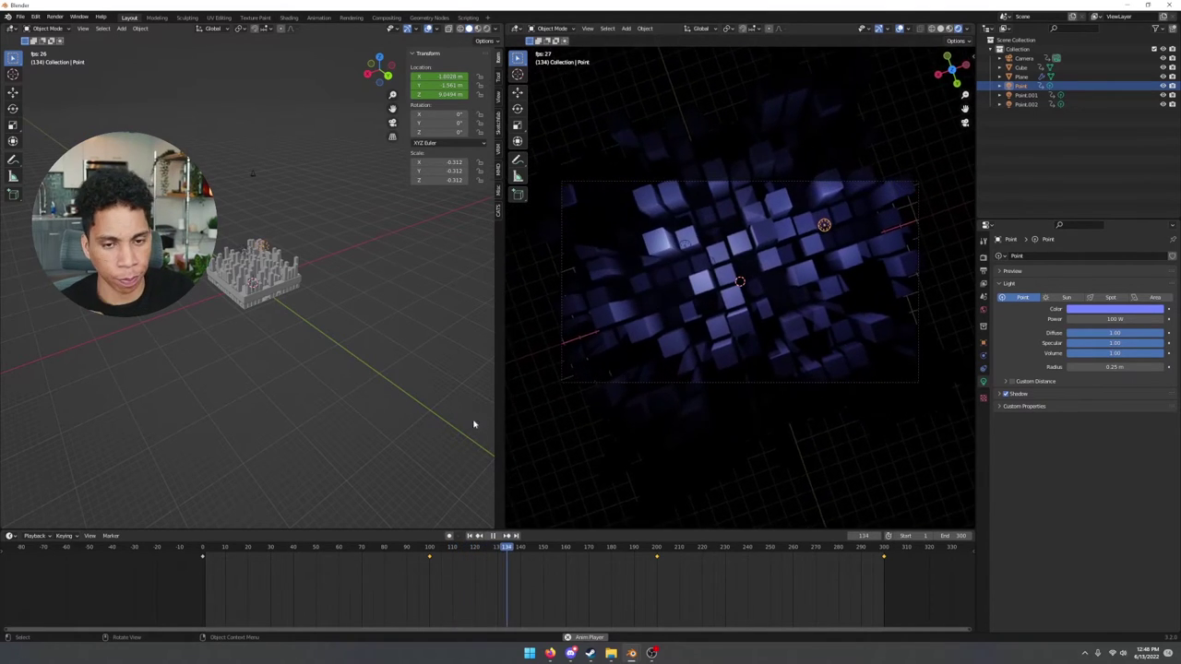
key(space)
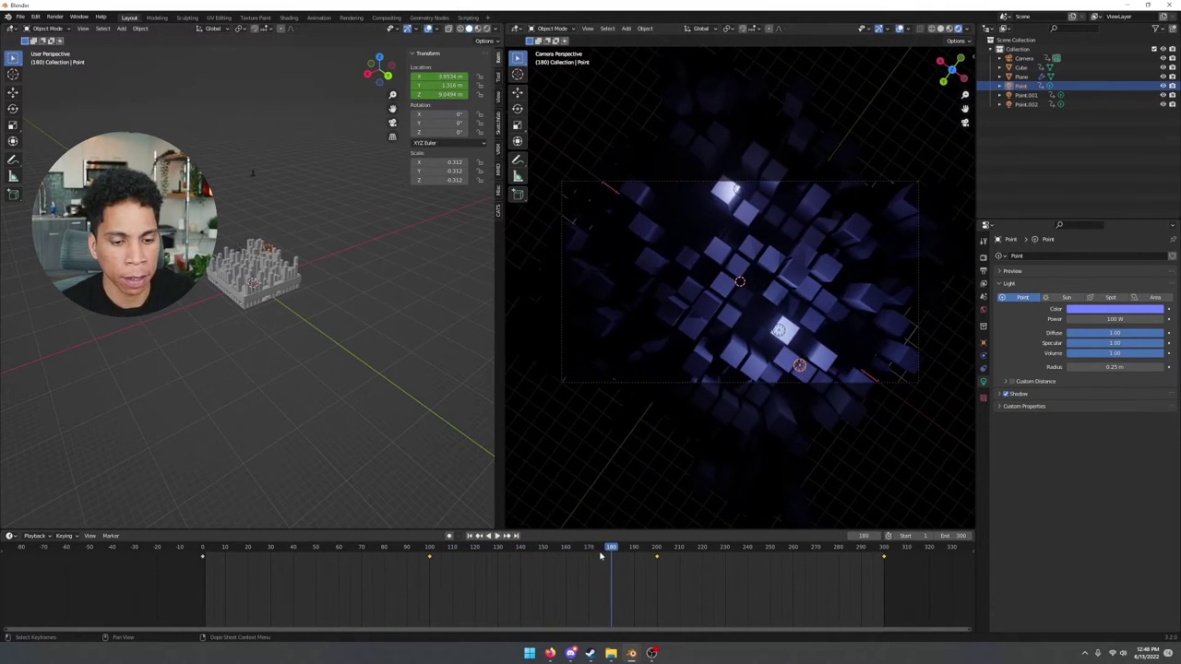
drag(606, 550, 274, 399)
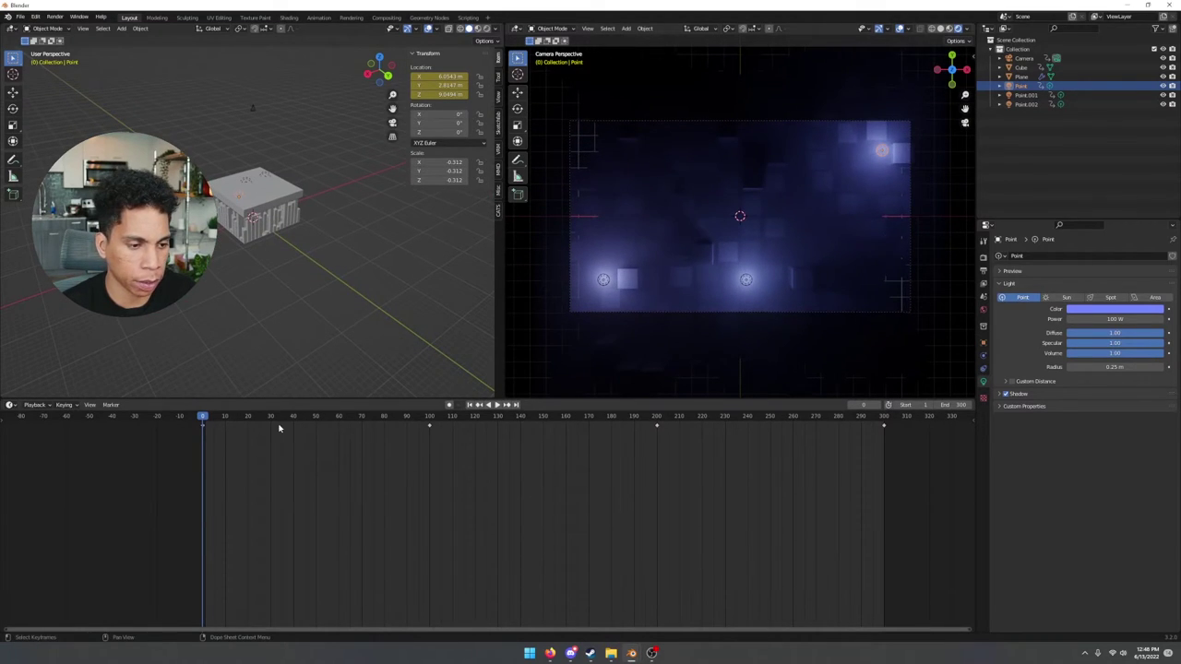
click(10, 405)
click(15, 408)
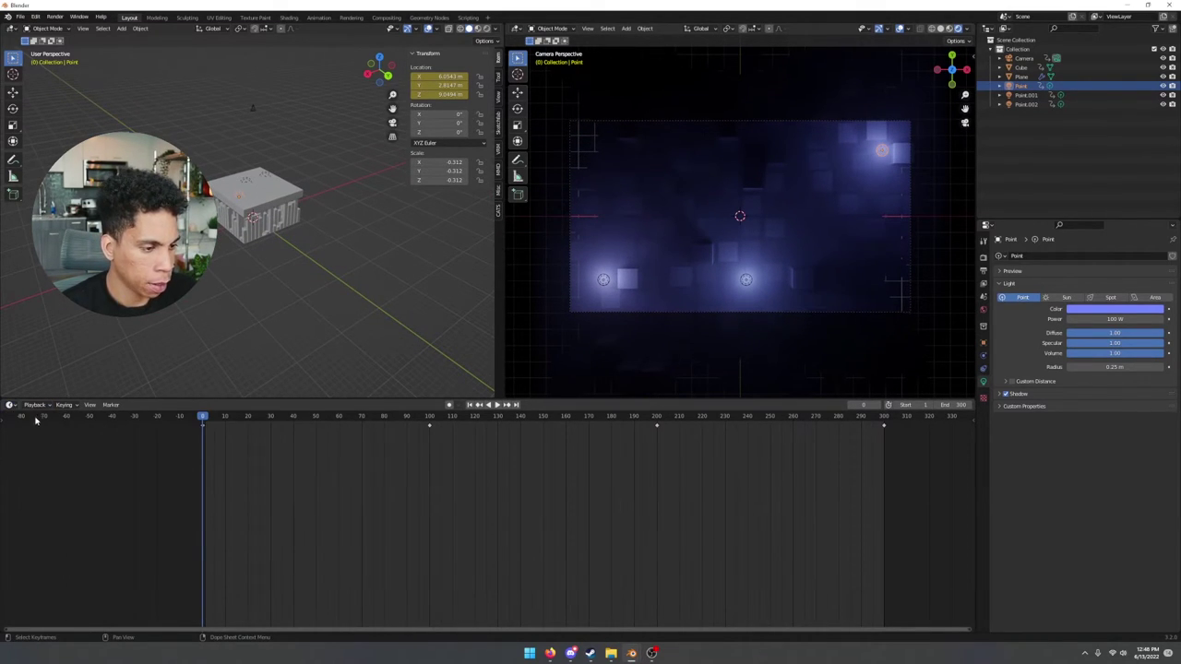
click(10, 405)
click(120, 458)
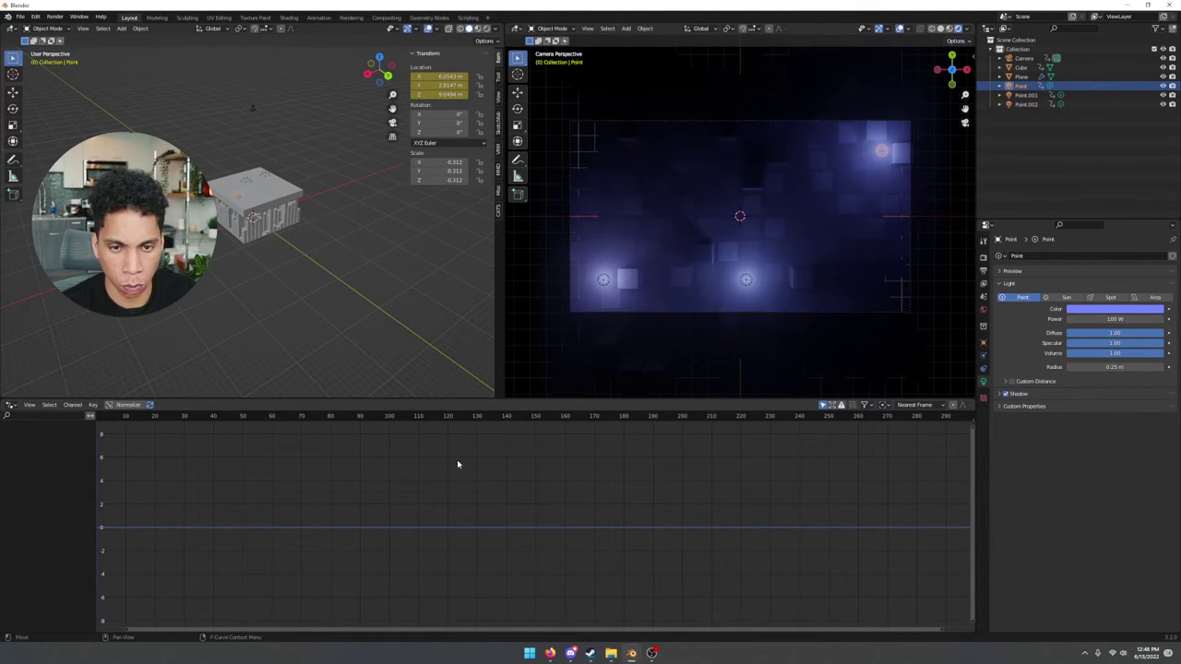
click(883, 155)
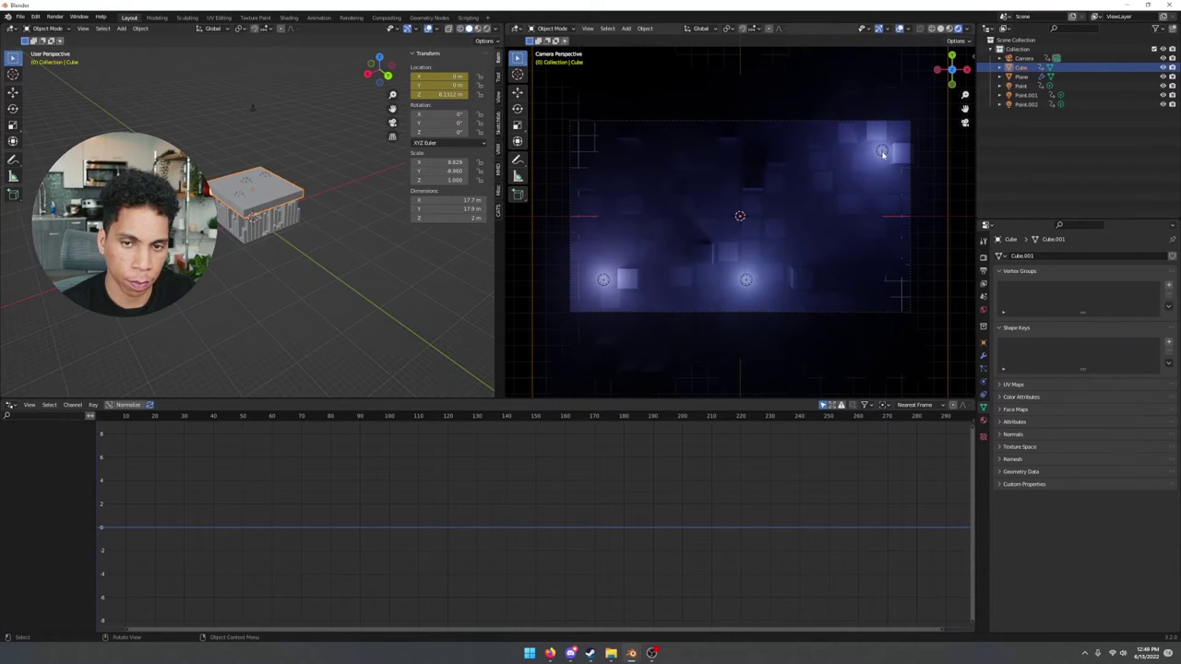
click(1019, 77)
click(1019, 105)
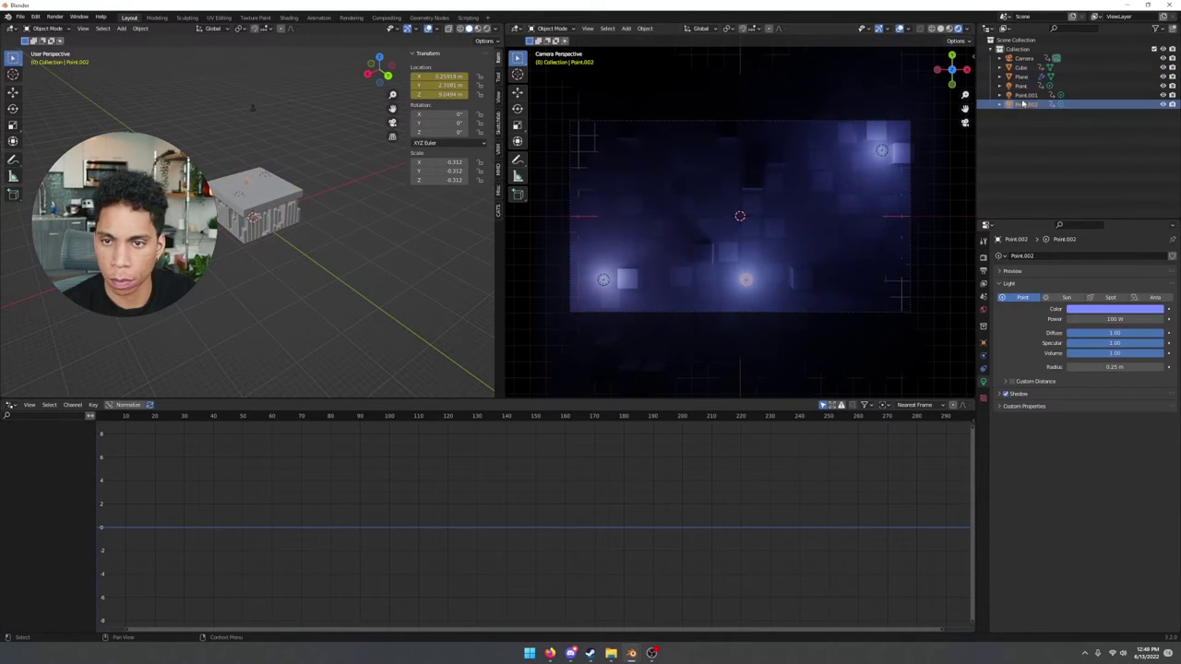
click(1019, 87)
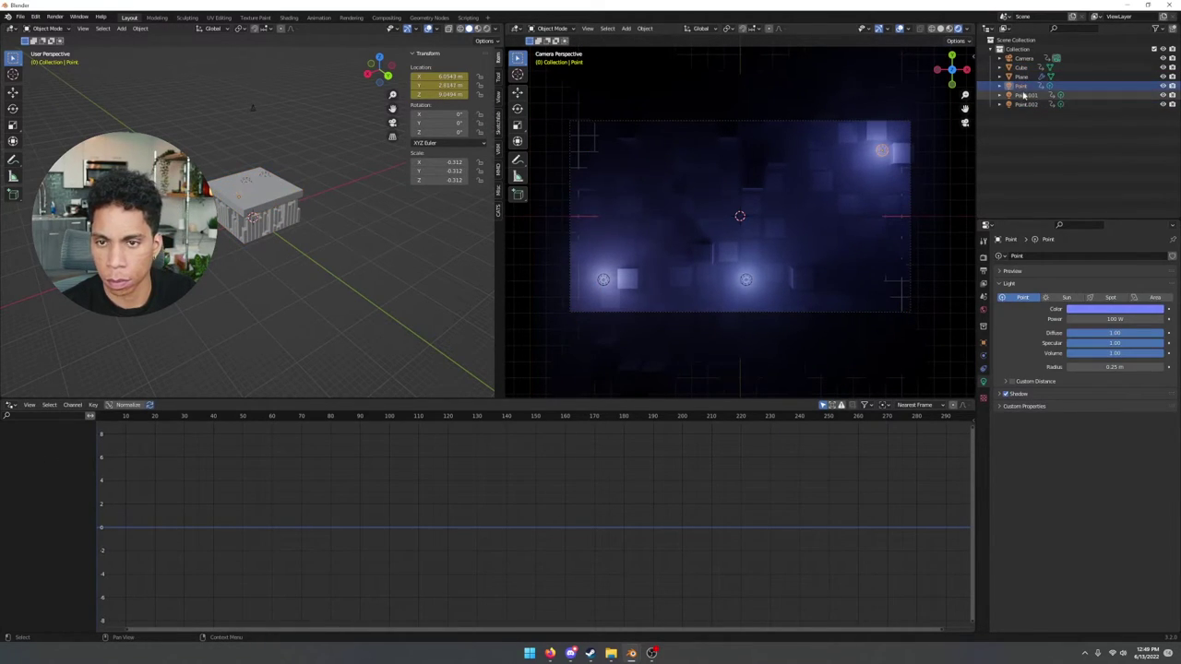
click(33, 406)
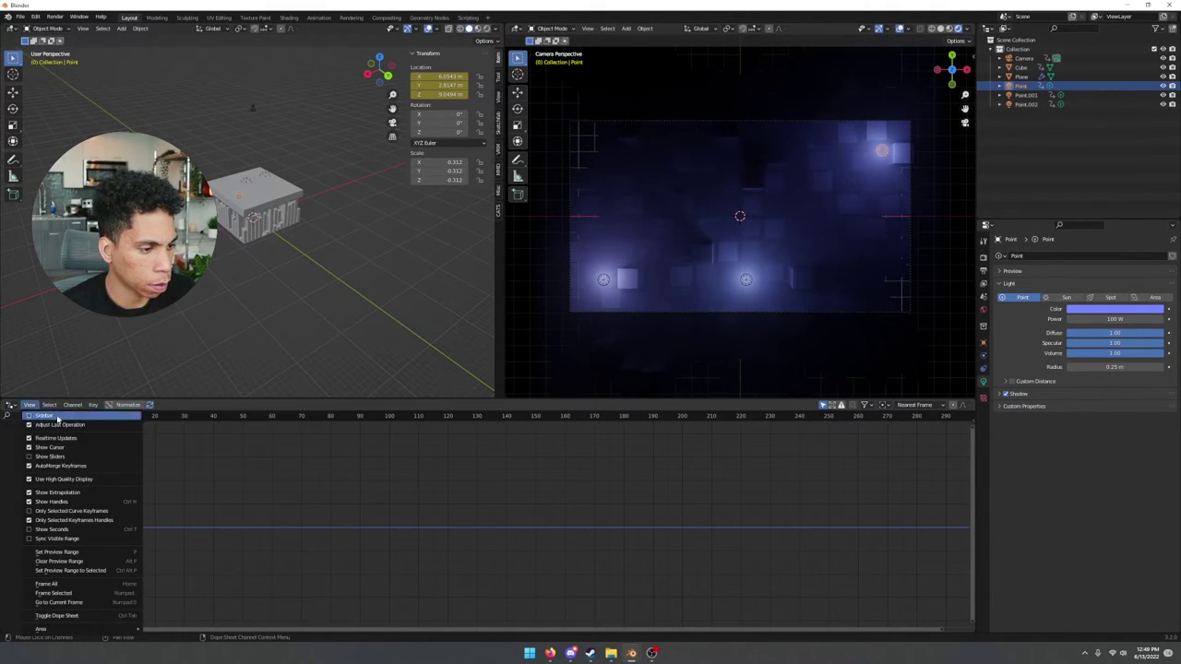
Turn the timeline area into a Graph Editor and frame all of the Point light's curves
click(7, 404)
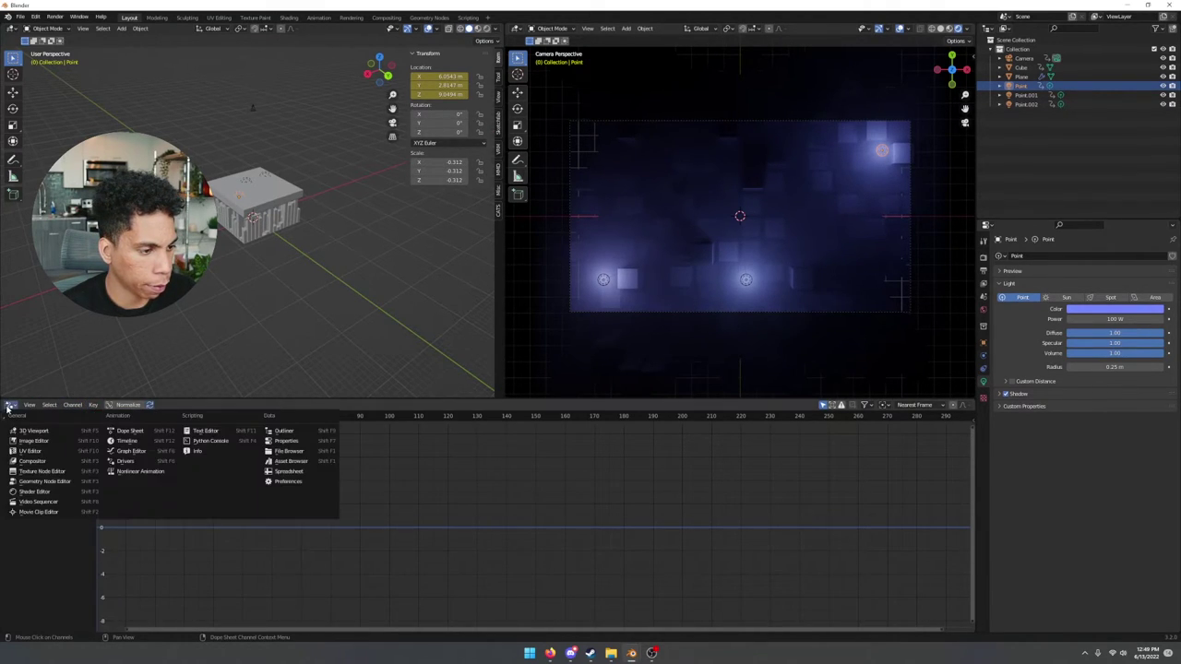
click(137, 457)
click(99, 415)
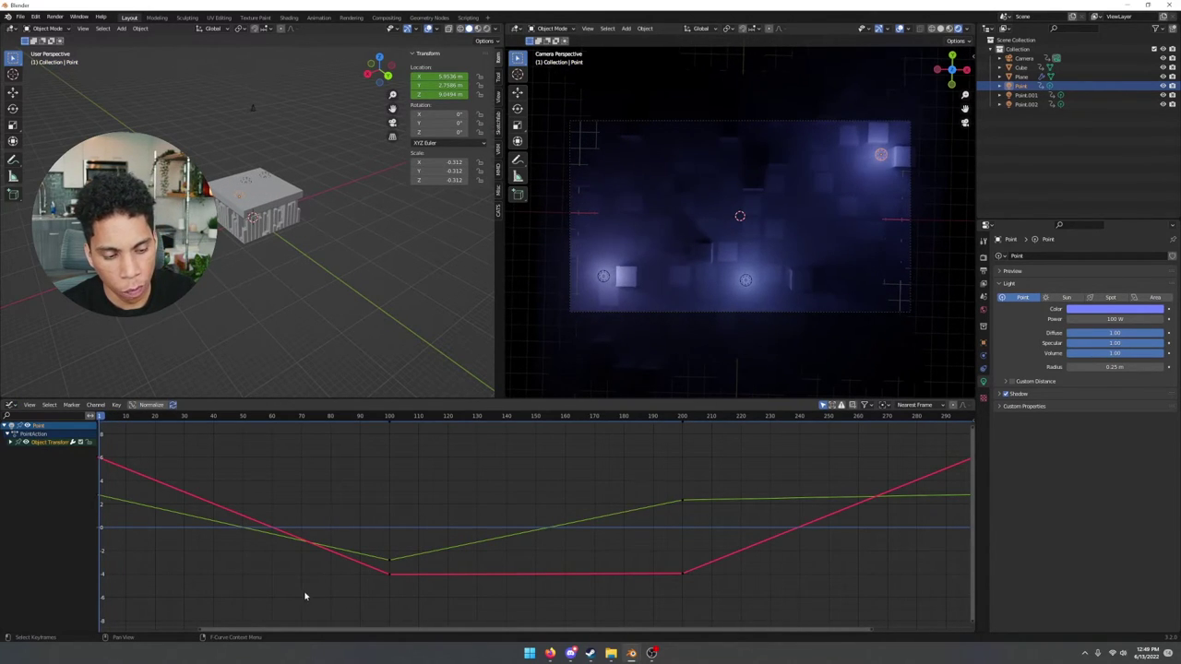
key(Home)
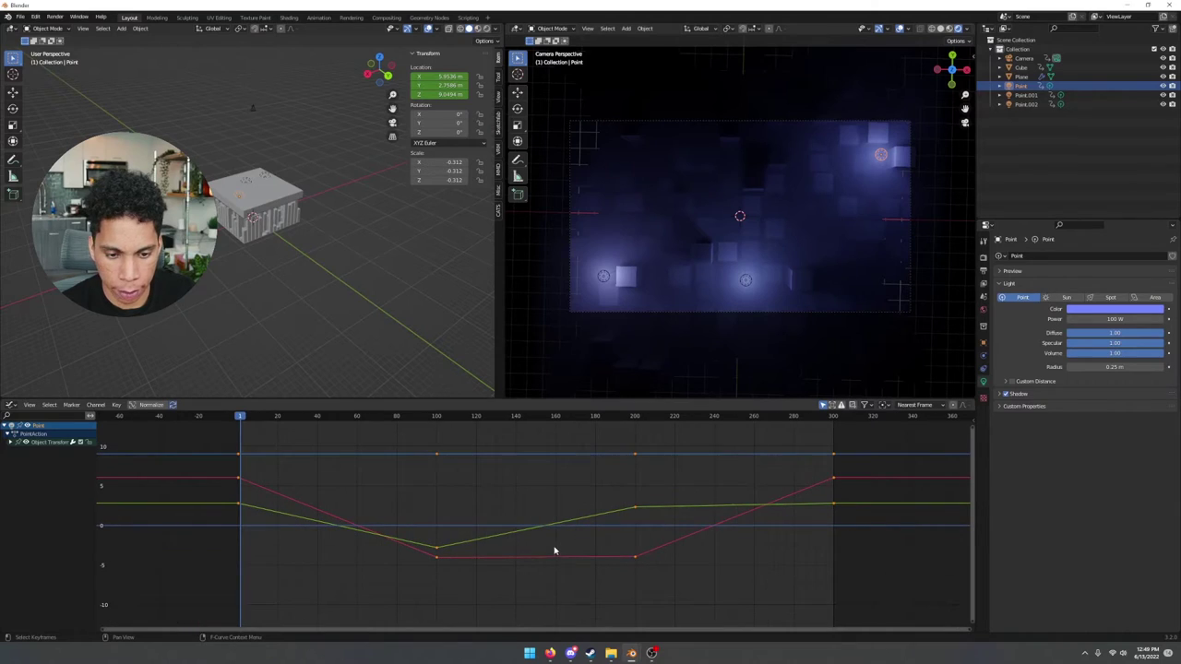
scroll(553, 551, down, 1)
Set all of the Point light's location keyframes to Bezier interpolation and play the animation to check the motion
right_click(394, 505)
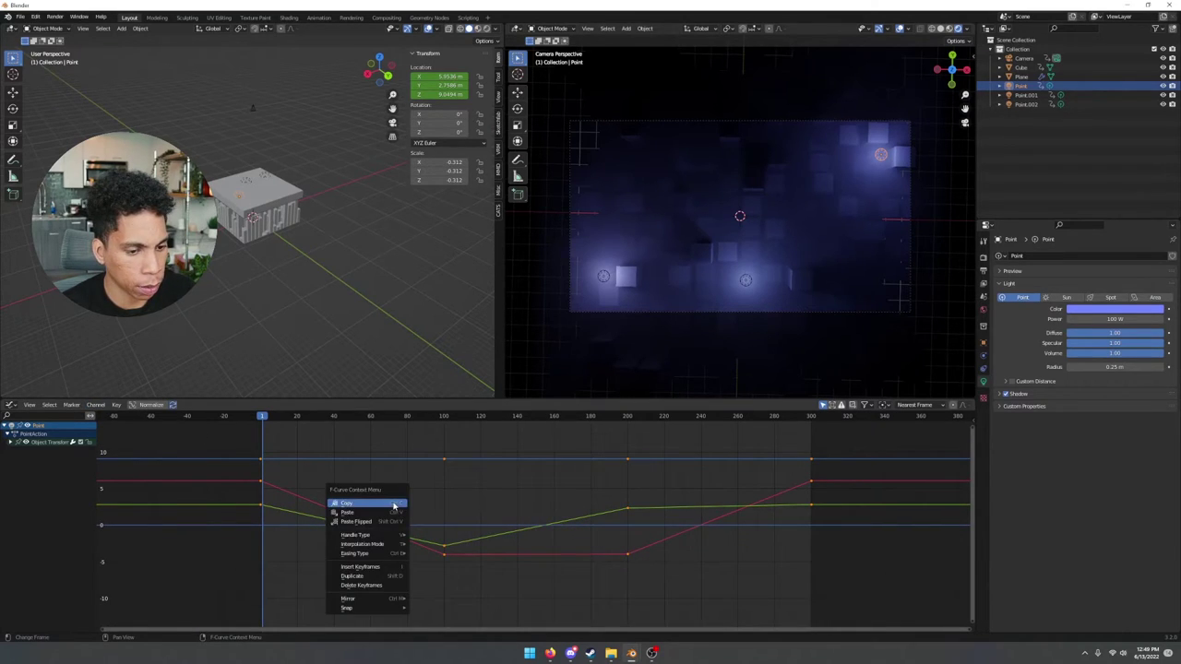
mouse_move(396, 554)
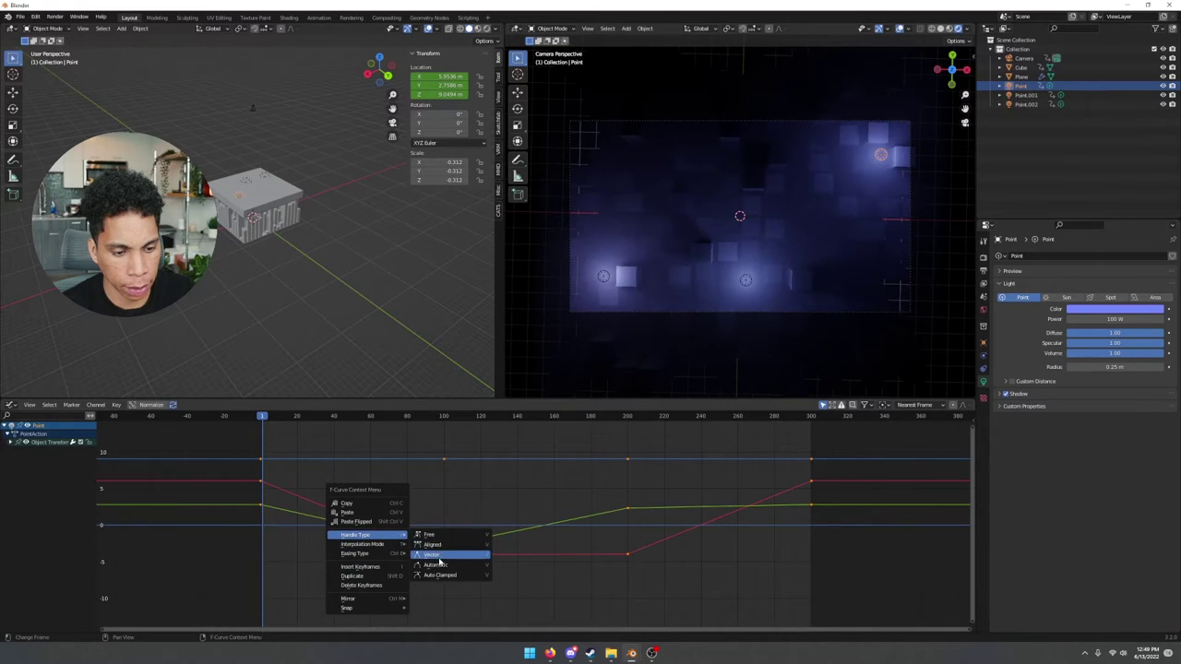
click(438, 580)
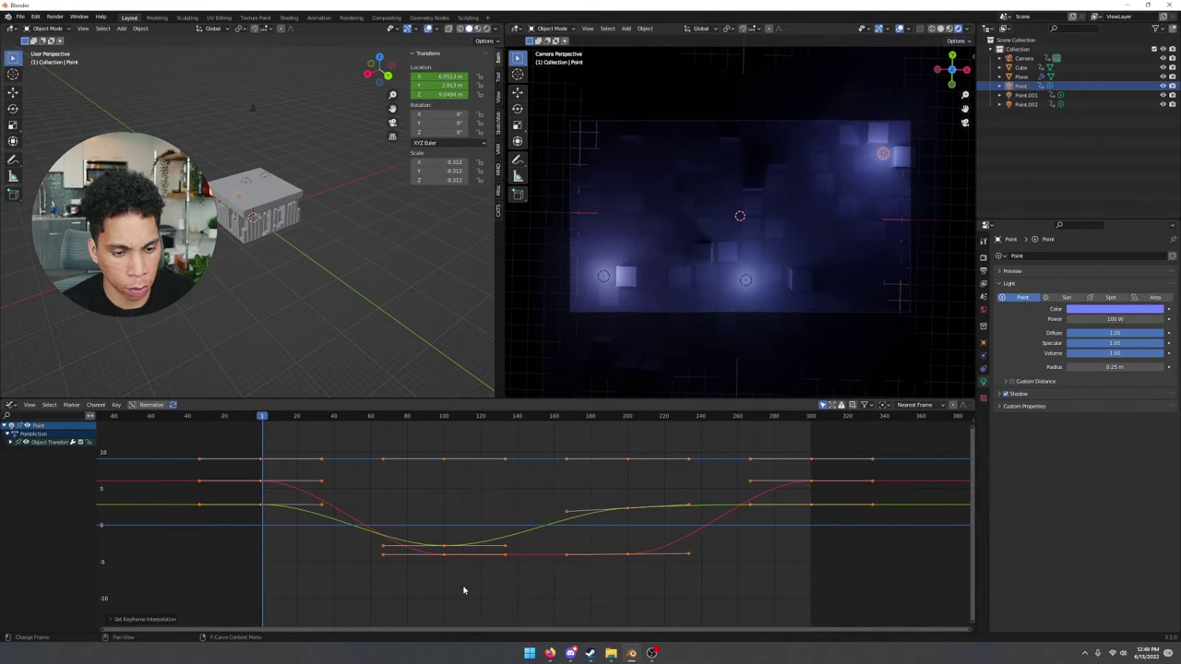
click(466, 588)
key(space)
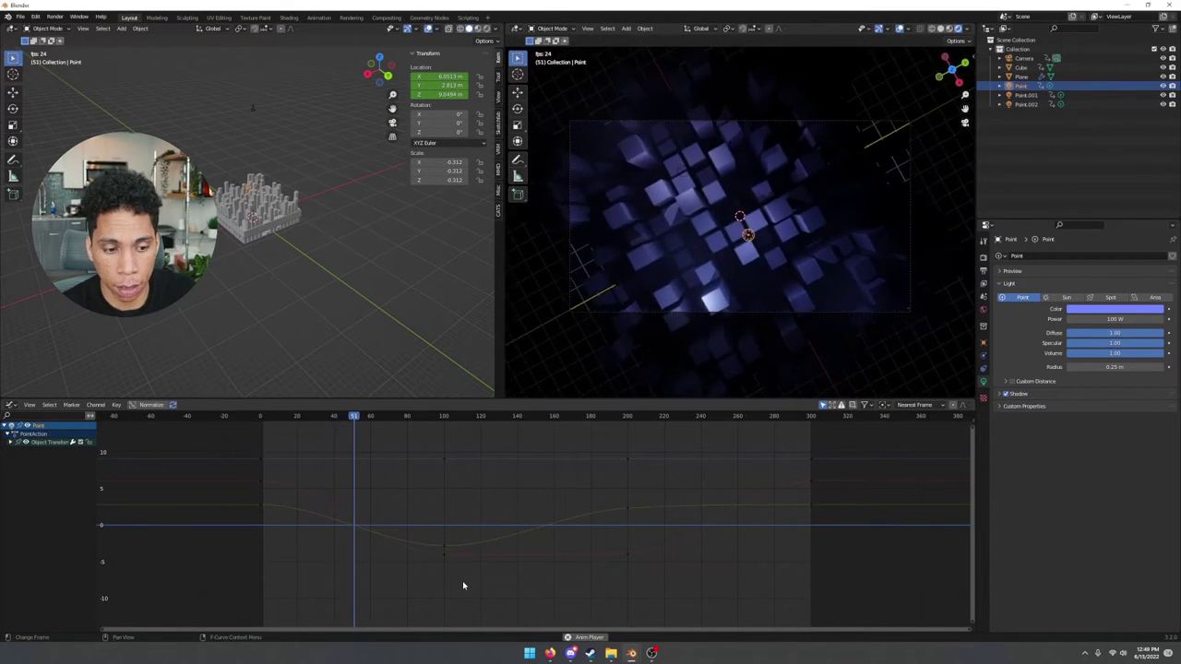
key(space)
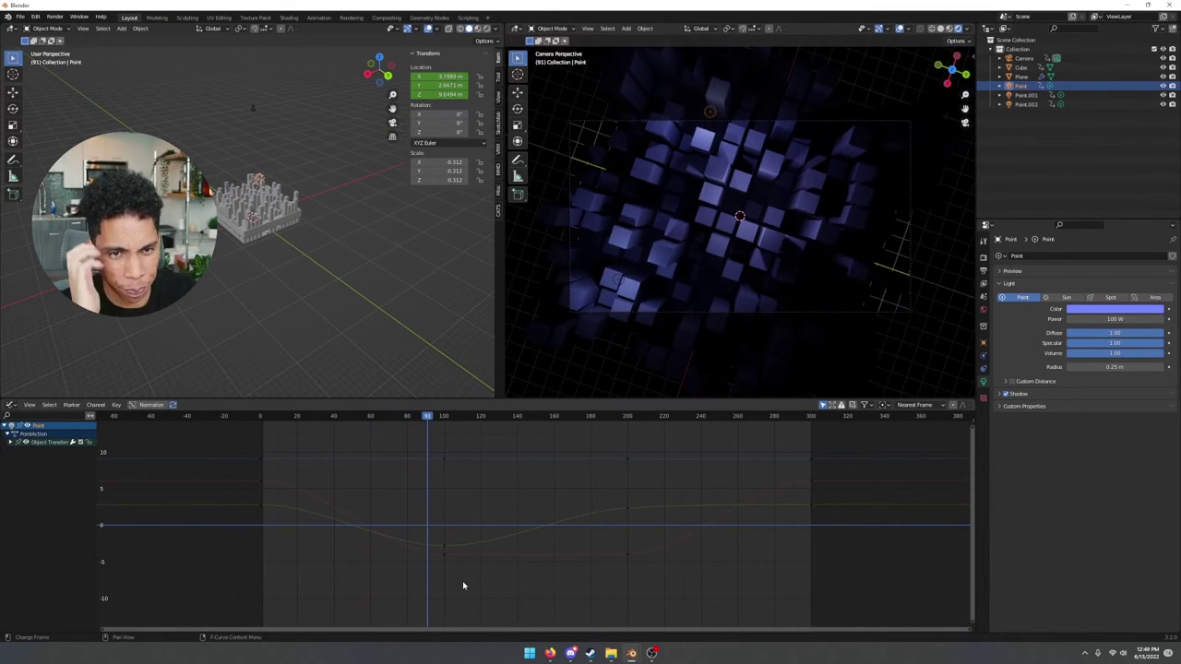
Tilt the Point light's X and Y curve handles at frame 100 into a rising slope and play from frame 0
mouse_move(431, 420)
mouse_down()
mouse_move(442, 419)
mouse_move(370, 420)
mouse_move(444, 416)
mouse_up()
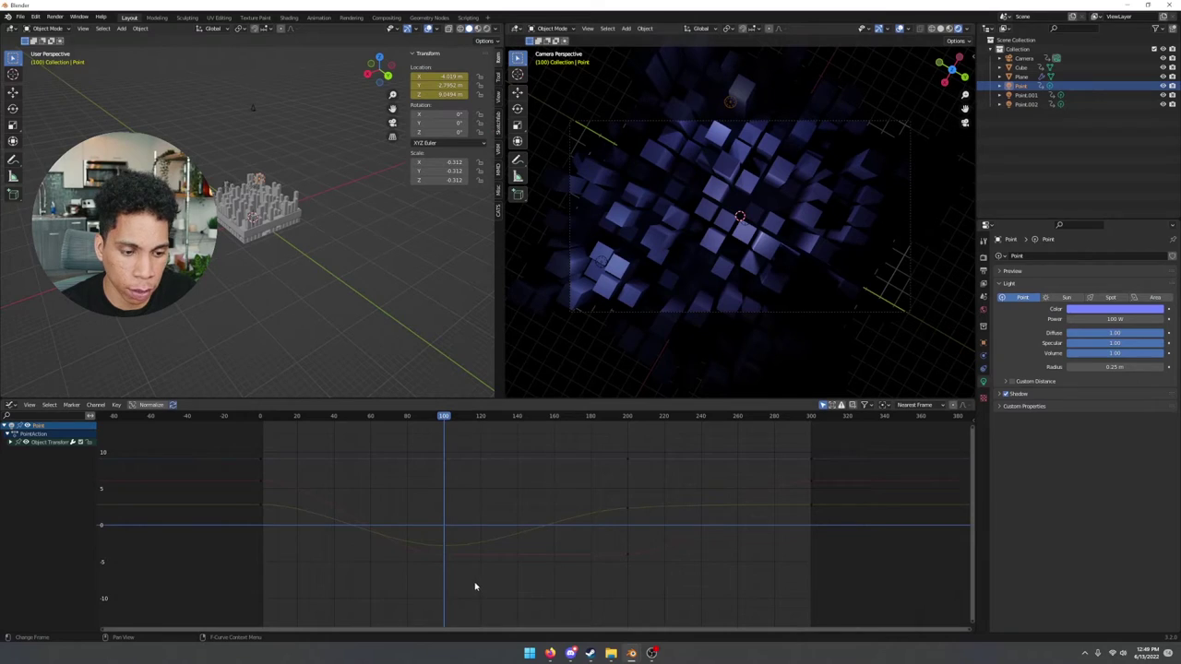
click(444, 547)
drag(383, 549, 362, 588)
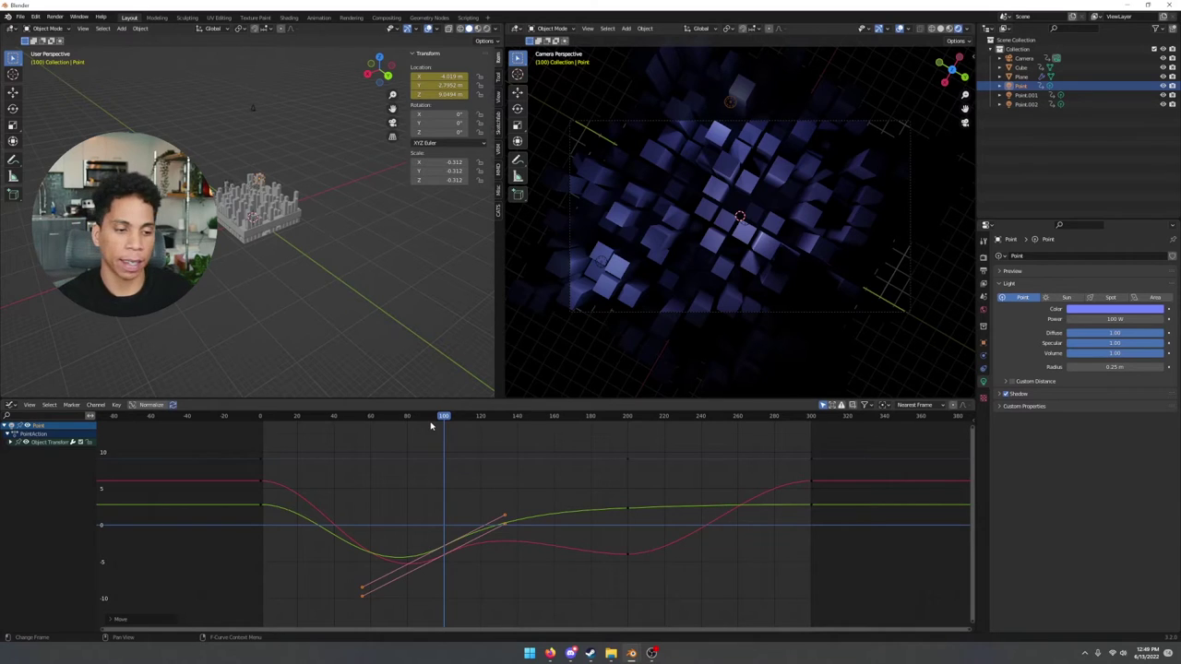
drag(421, 427, 262, 419)
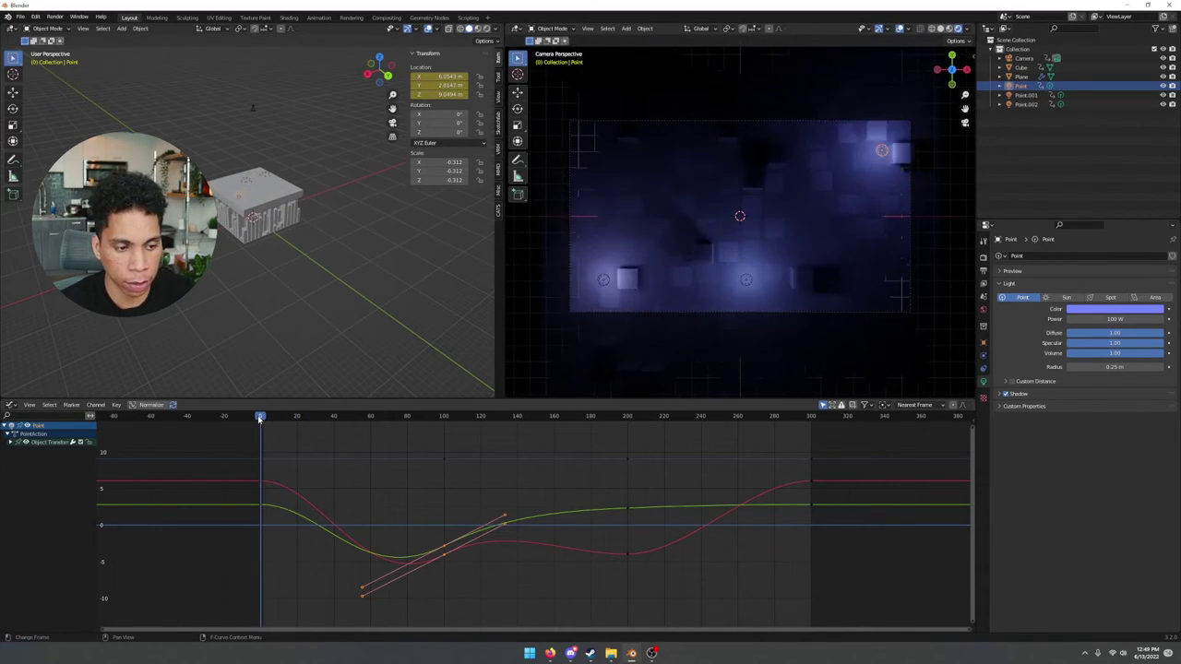
key(space)
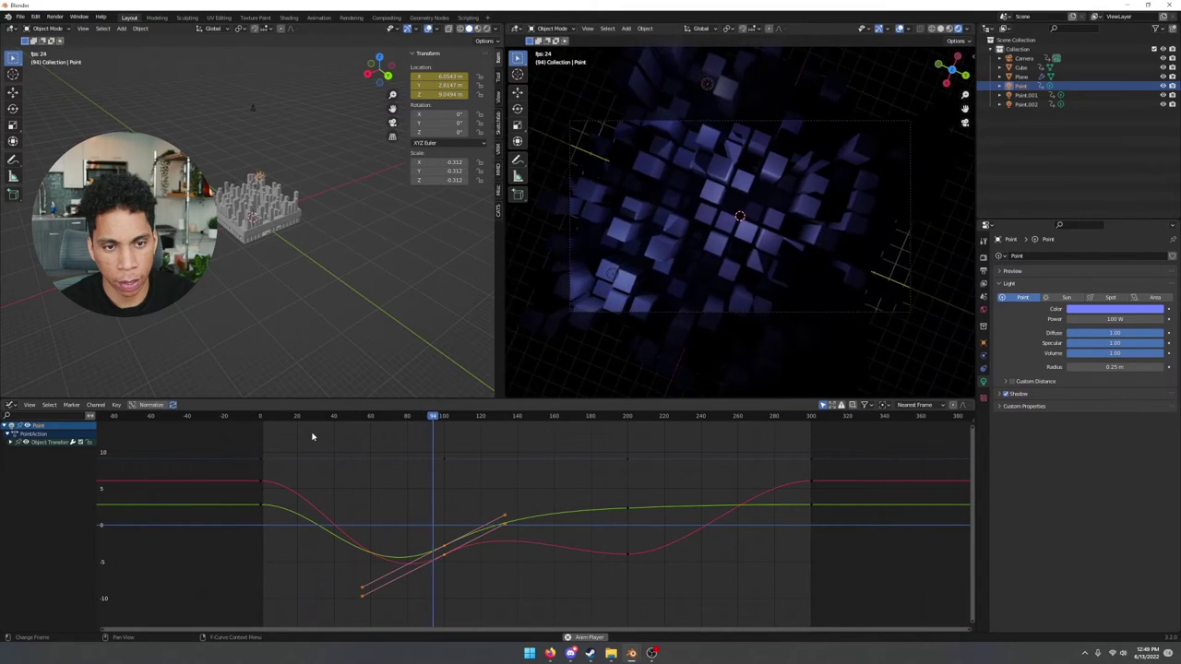
key(space)
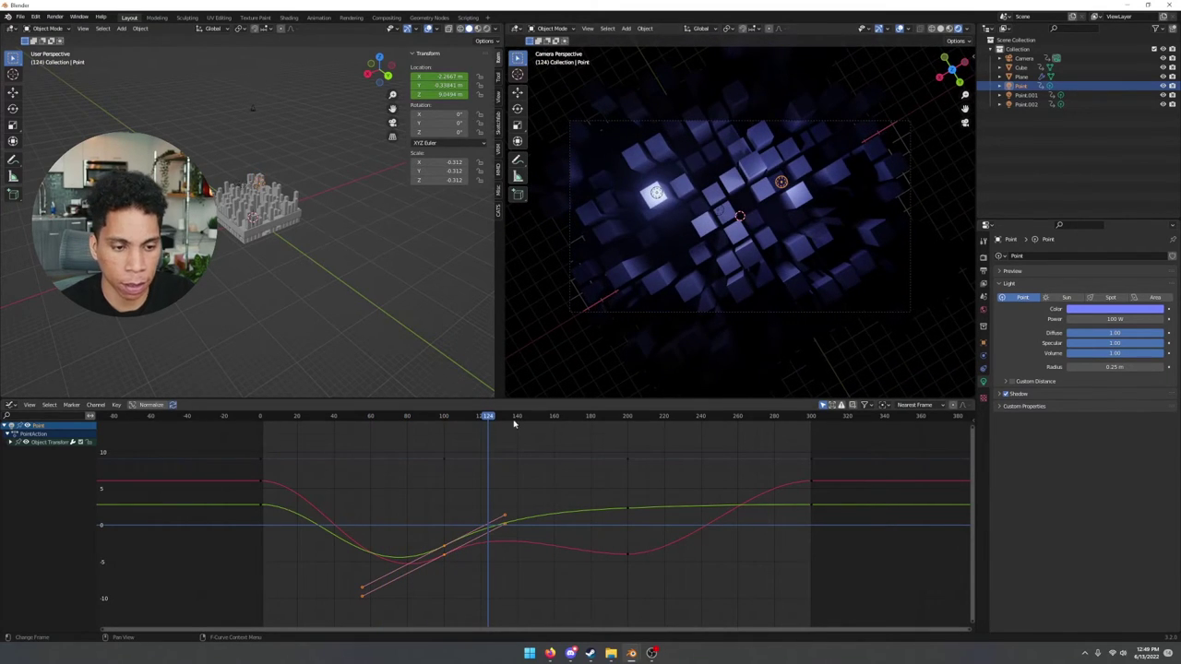
Set Point.001's location keyframes to Bezier interpolation and tilt its X and Y handles at frame 100 into a falling slope
click(718, 209)
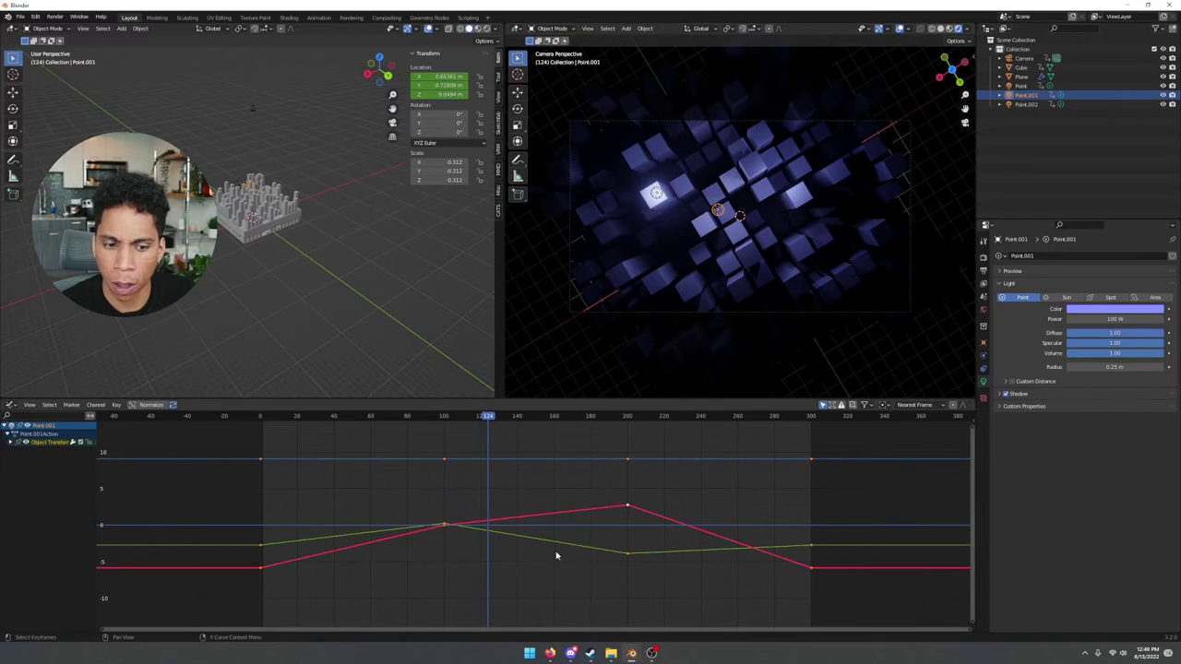
right_click(415, 560)
mouse_move(417, 559)
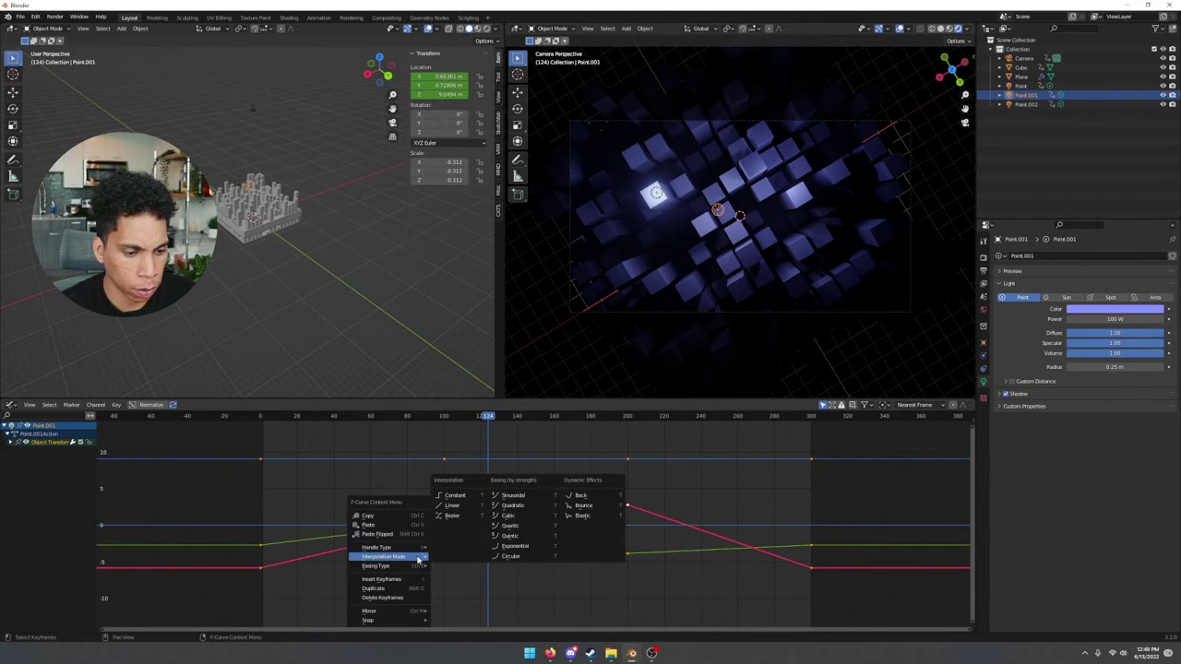
click(453, 516)
click(440, 576)
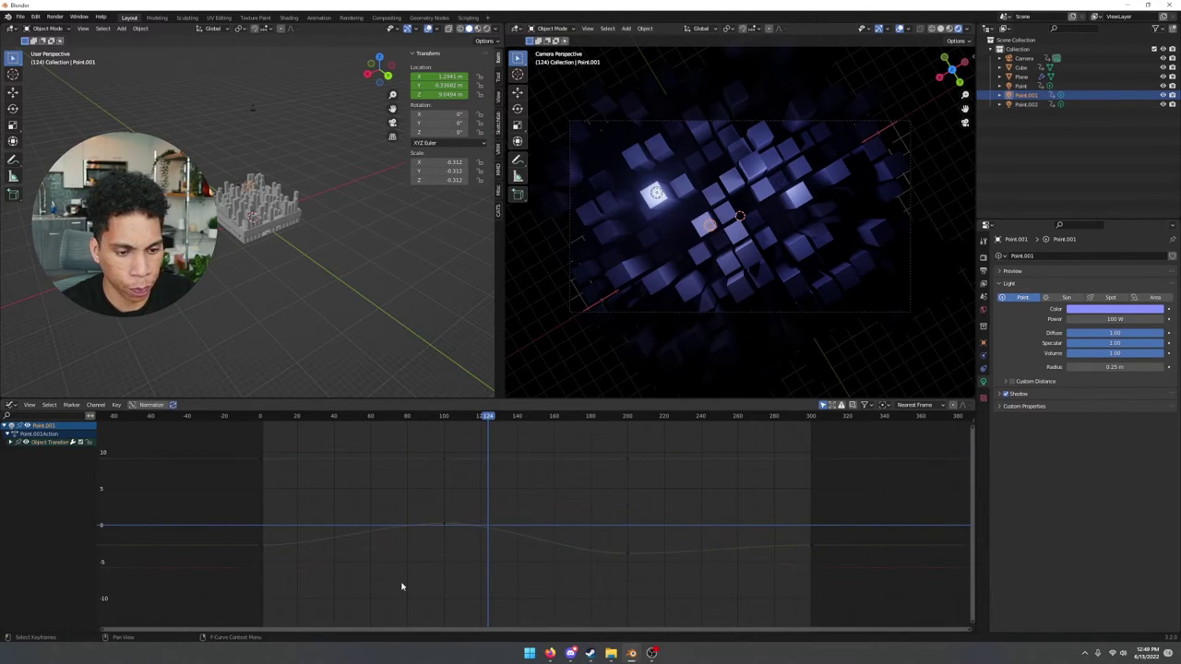
drag(401, 588, 535, 567)
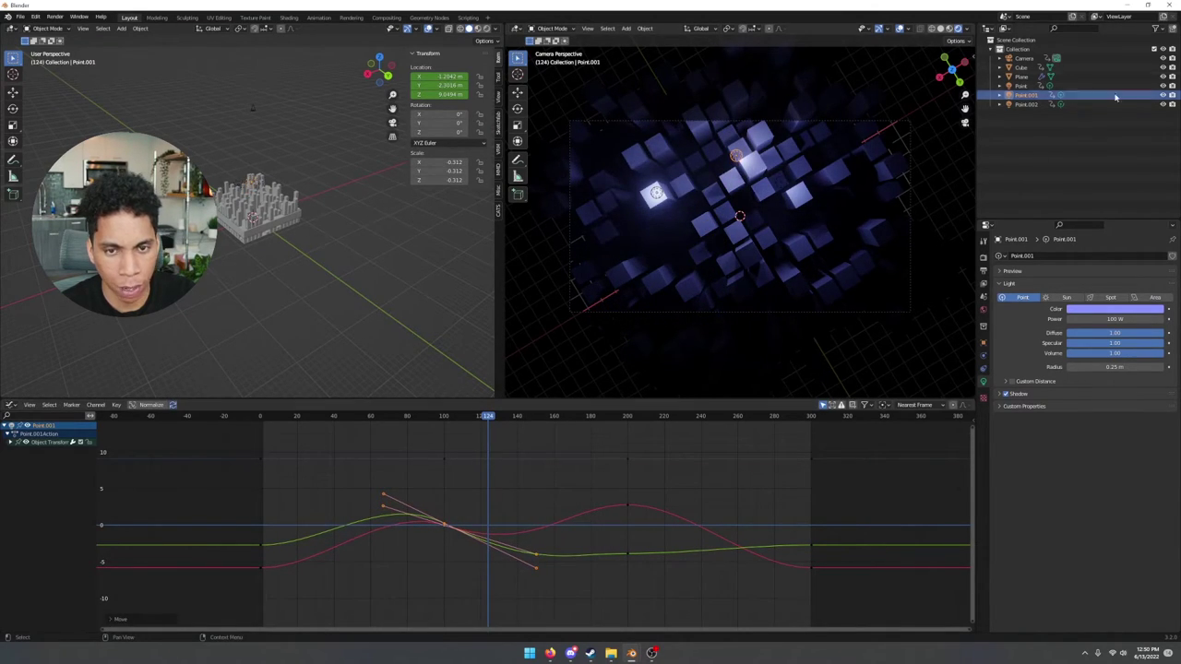
Set Point.002's location keyframes to Bezier interpolation and tilt its X and Y handles at frame 100 into a steep rising slope
click(1024, 104)
right_click(396, 572)
mouse_move(398, 573)
click(432, 526)
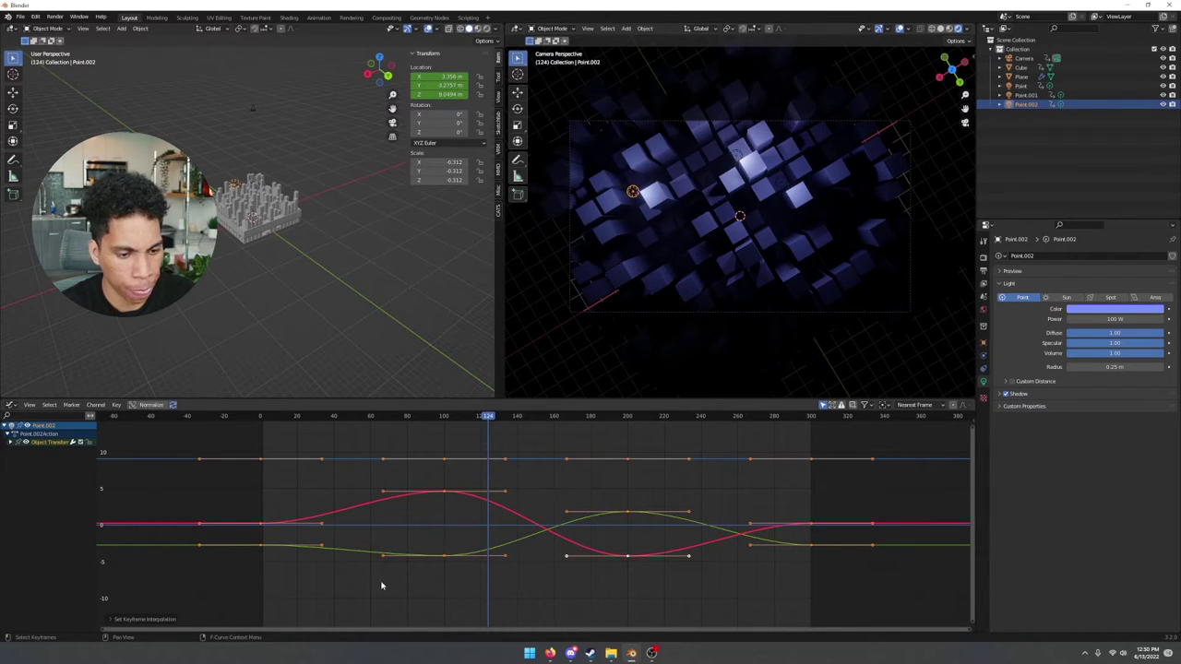
drag(377, 587, 479, 471)
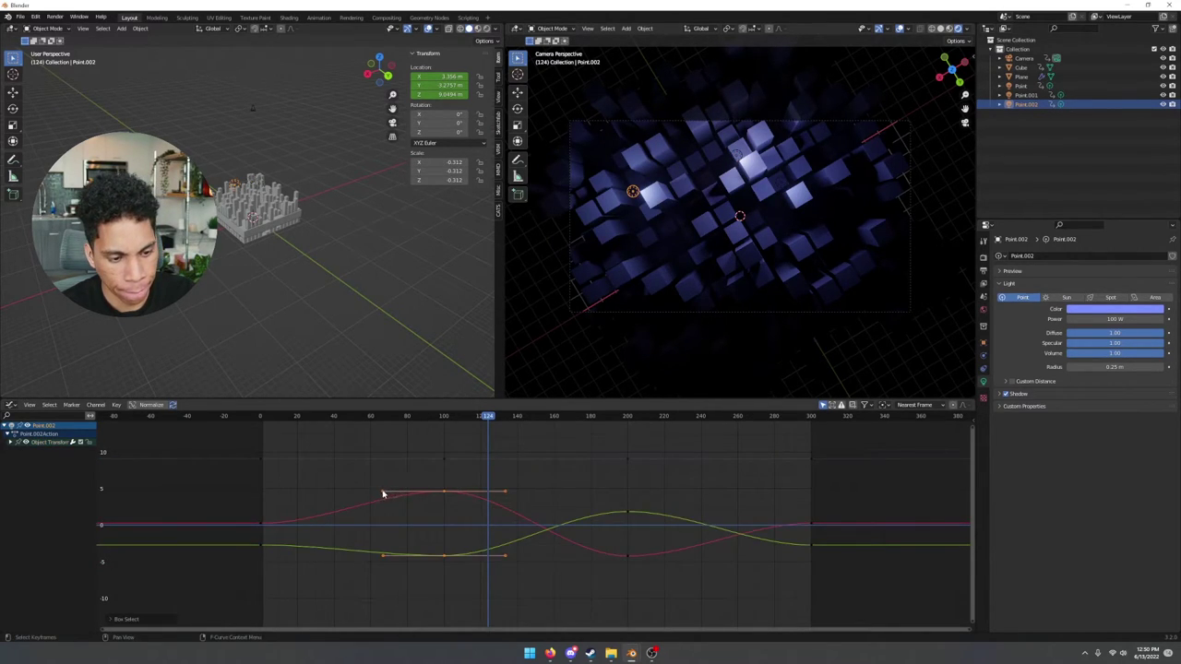
drag(382, 493, 351, 595)
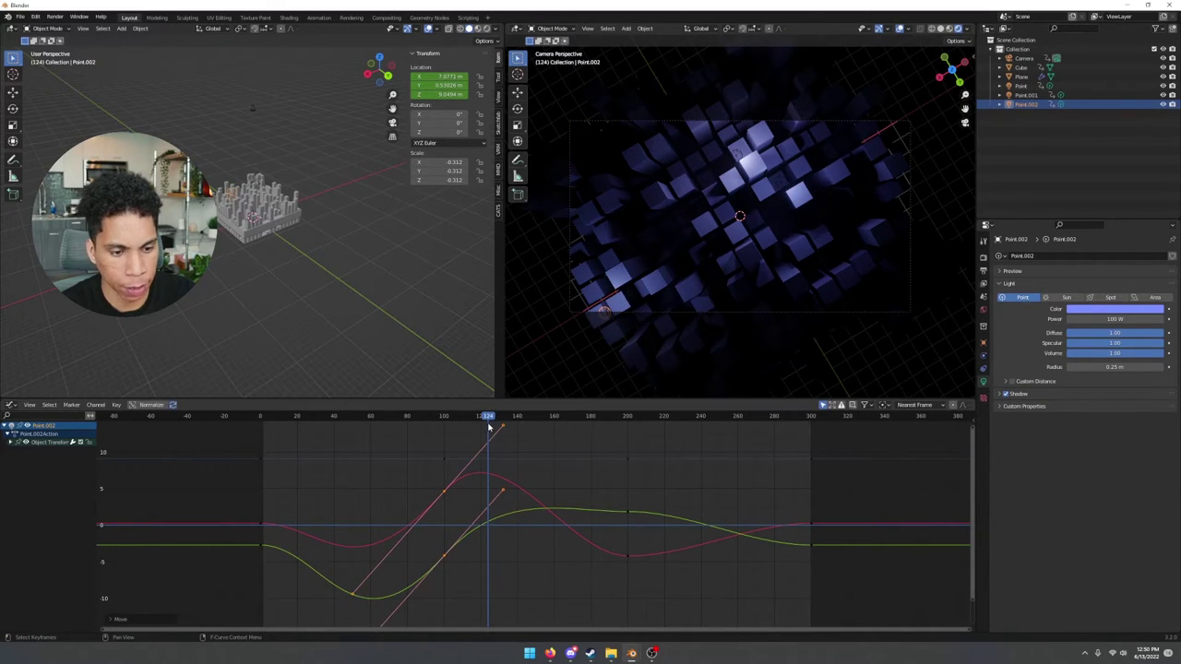
Play the animation from frame 0 to check Point.002's motion and save the file
drag(489, 418, 222, 427)
key(space)
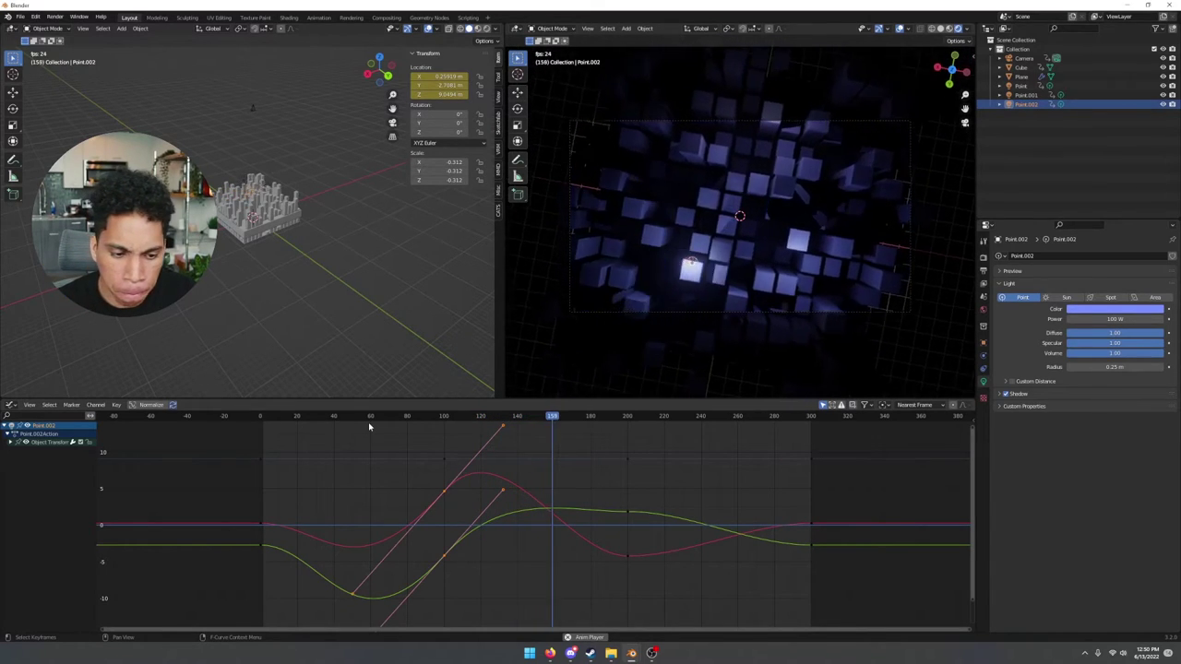
drag(552, 417, 253, 419)
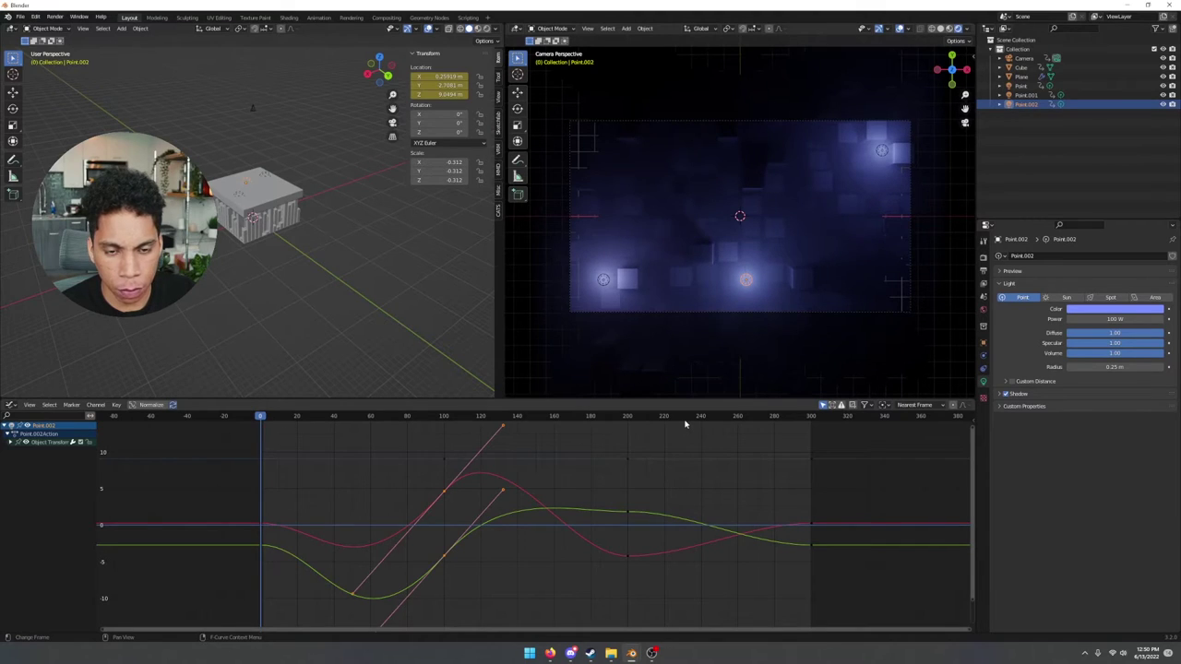
key(ctrl+s)
key(Return)
key(space)
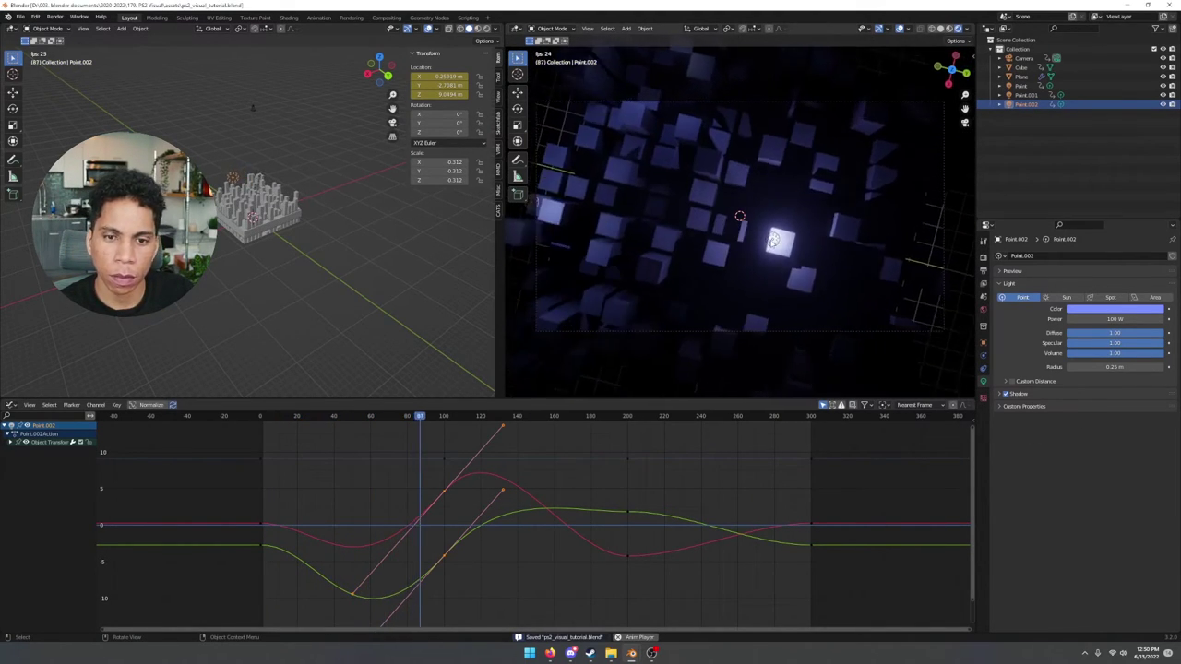
key(space)
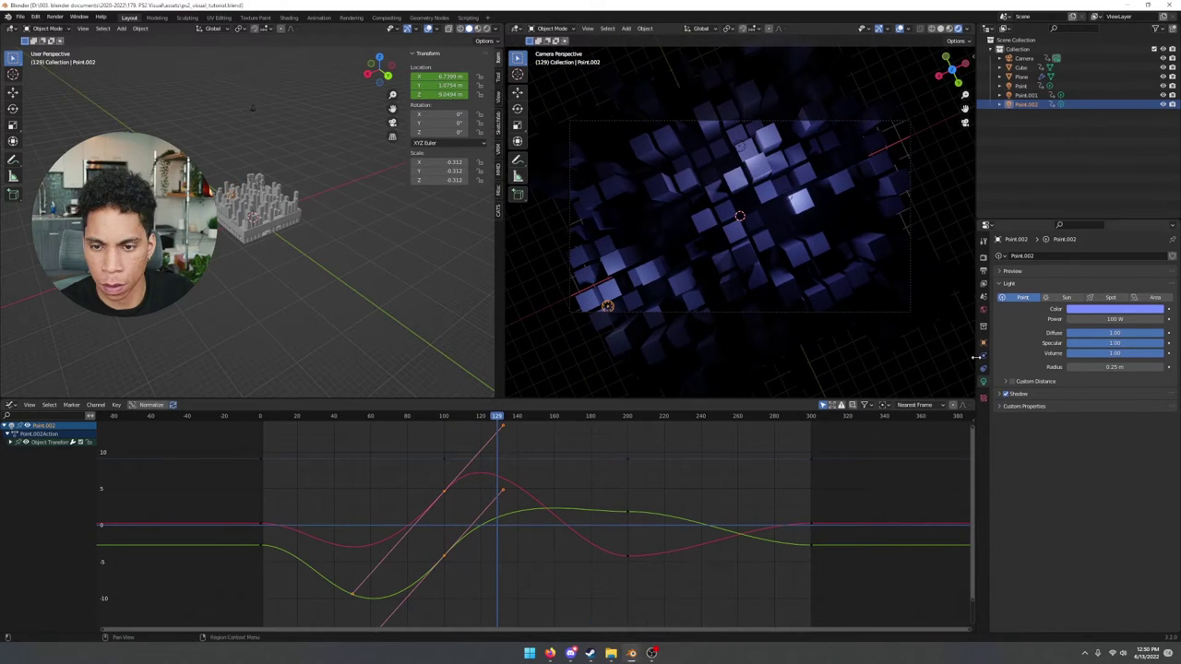
Try the stronger contrast looks in the scene's color management, settle on Very High Contrast, and save the file
click(1023, 58)
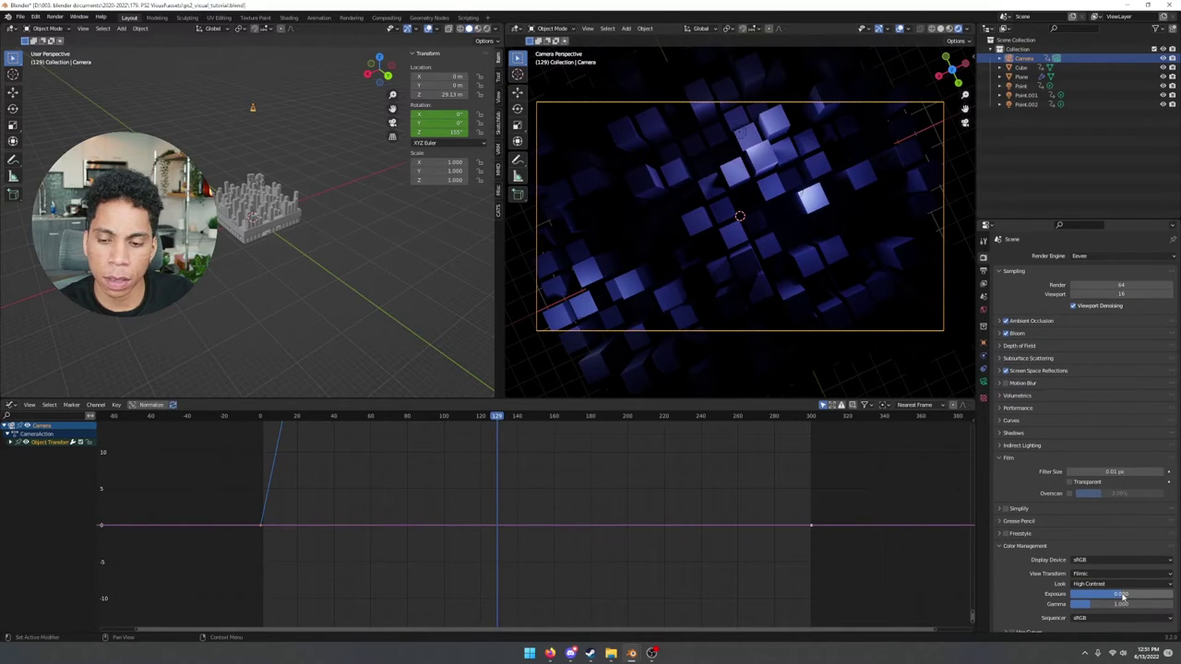
click(1119, 584)
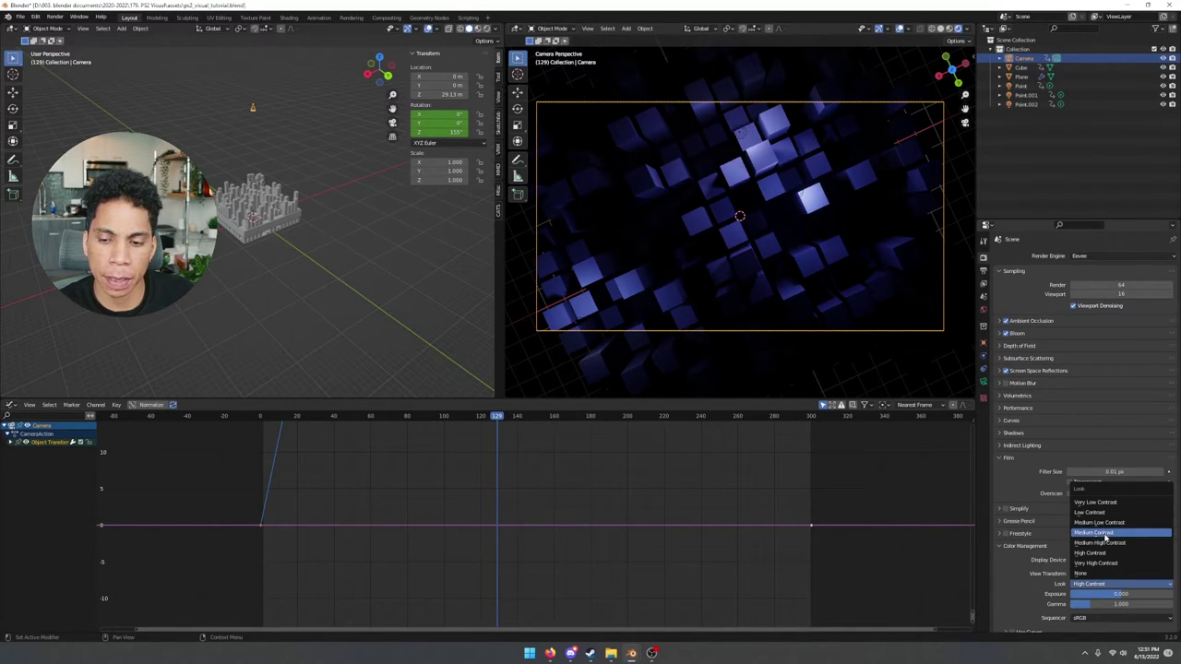
click(1113, 544)
click(1129, 585)
click(1109, 558)
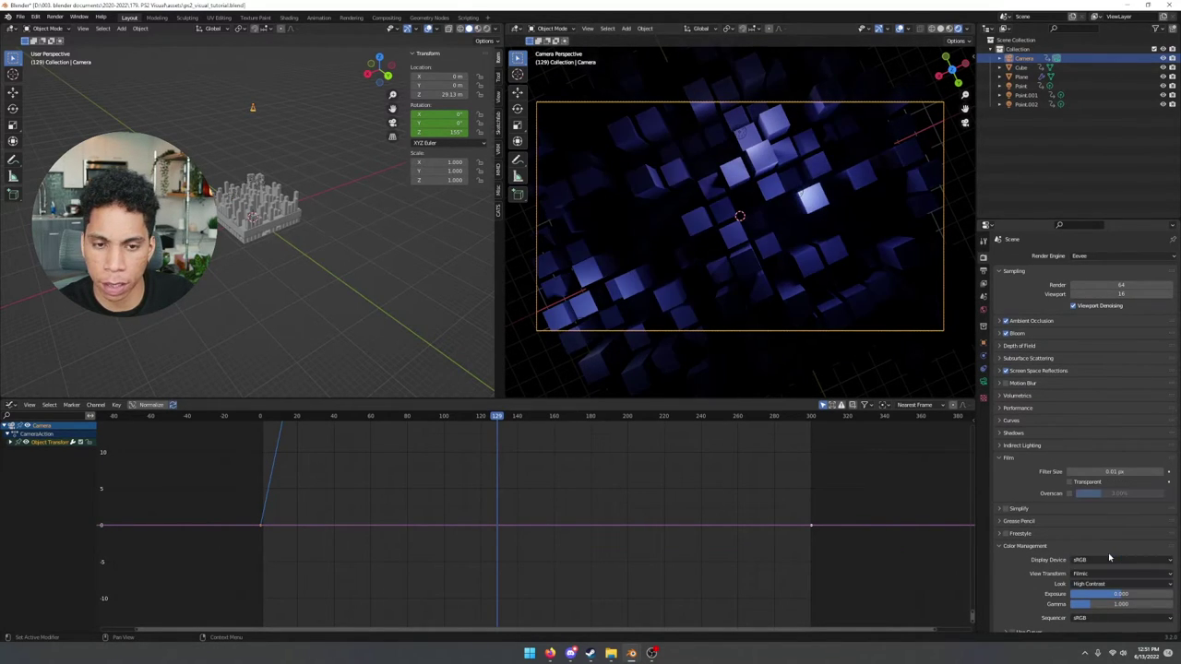
click(1123, 583)
click(1116, 563)
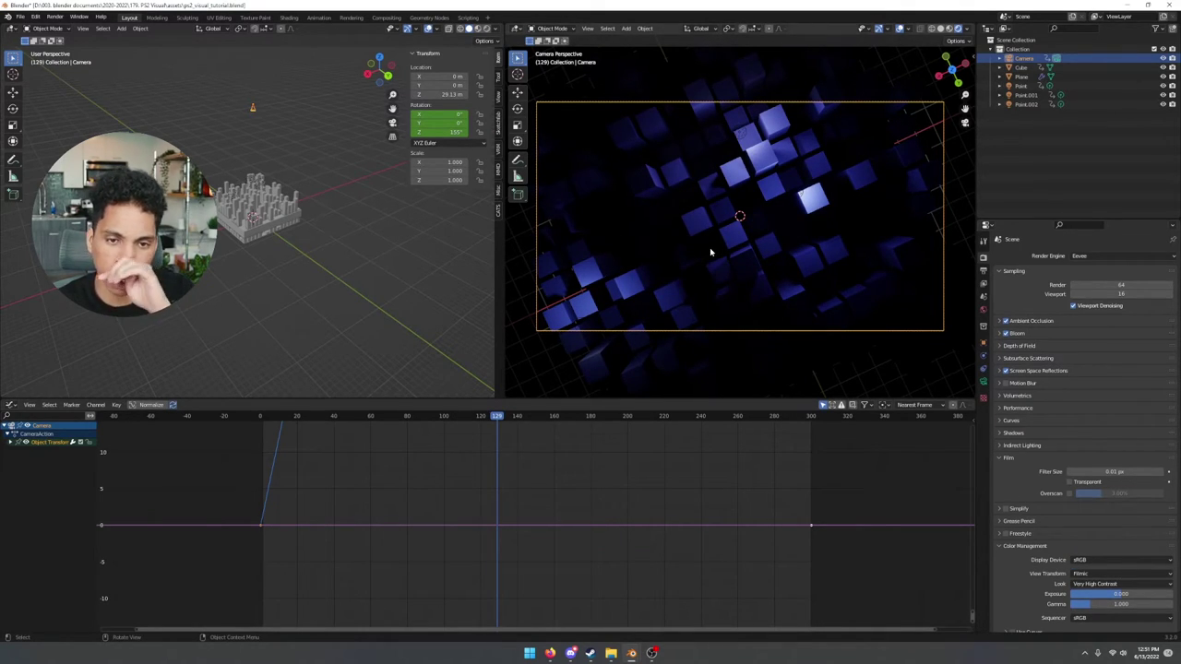
key(ctrl+s)
Give the block plane a new material in the Shading workspace
click(288, 208)
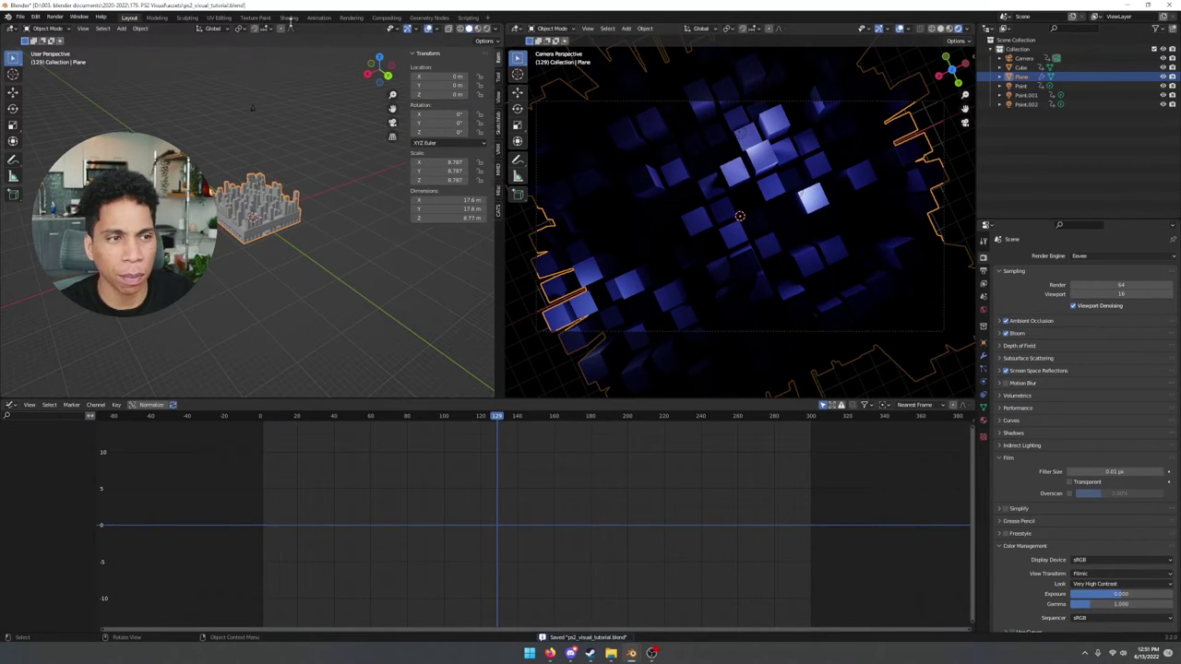
click(288, 17)
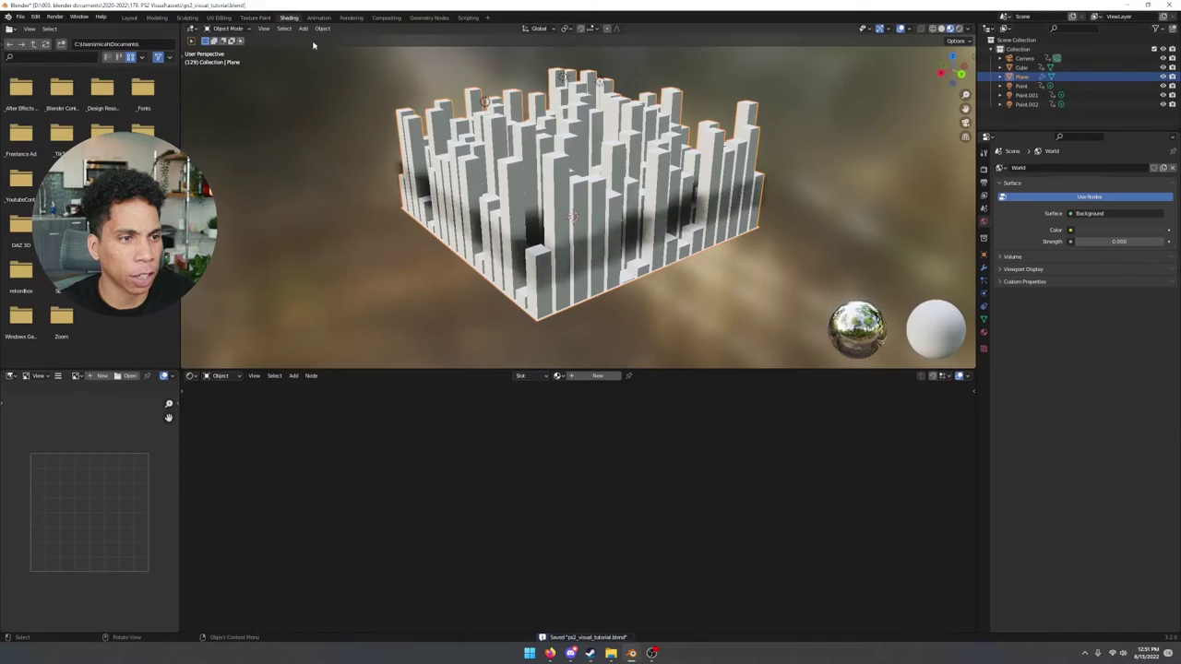
click(596, 376)
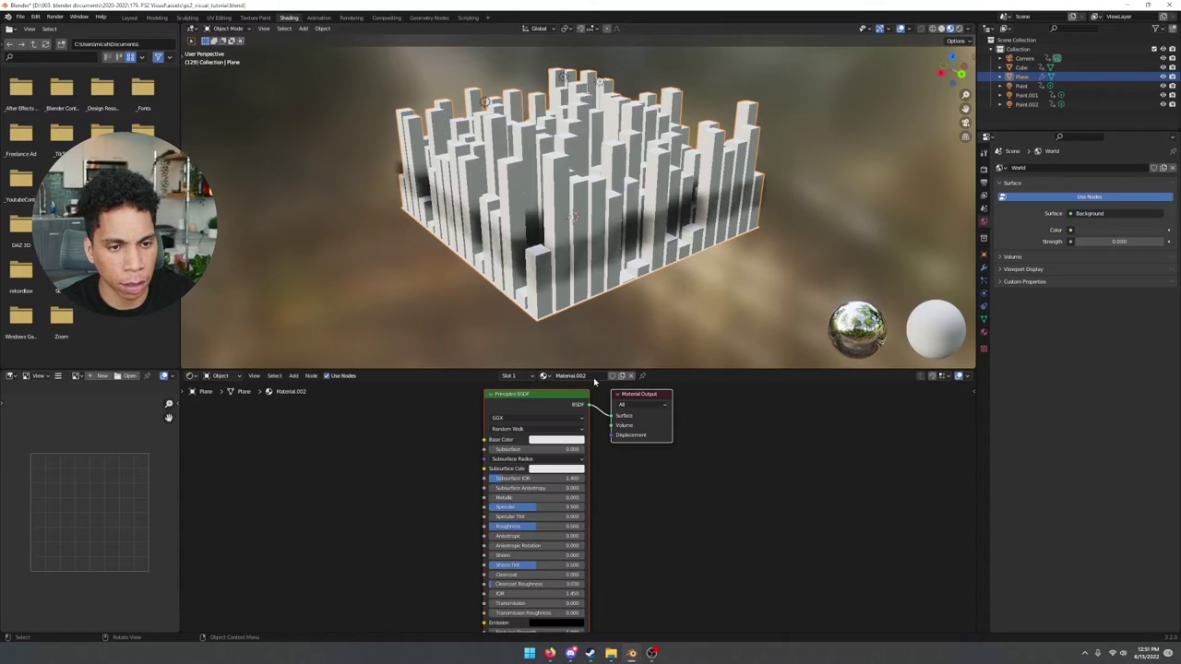
Darken the plane material's base color to grey, raise its roughness above 0.8, and preview the animation in the Layout workspace
click(563, 440)
drag(606, 329, 606, 338)
key(ctrl+z)
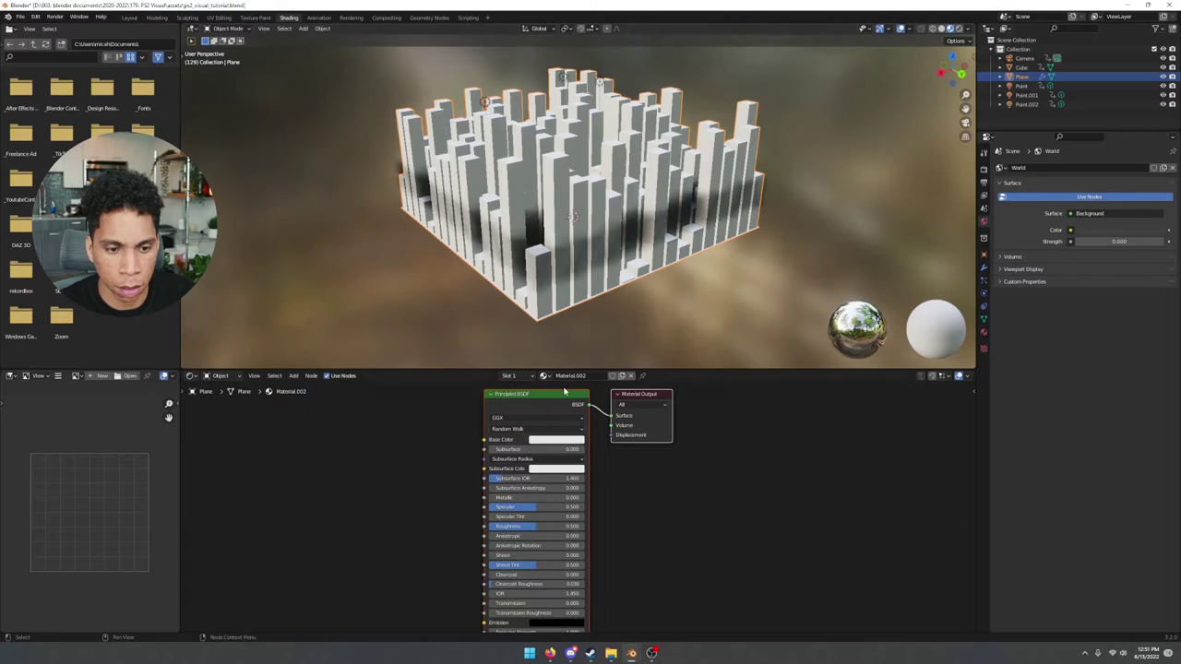
click(569, 441)
drag(605, 328, 605, 343)
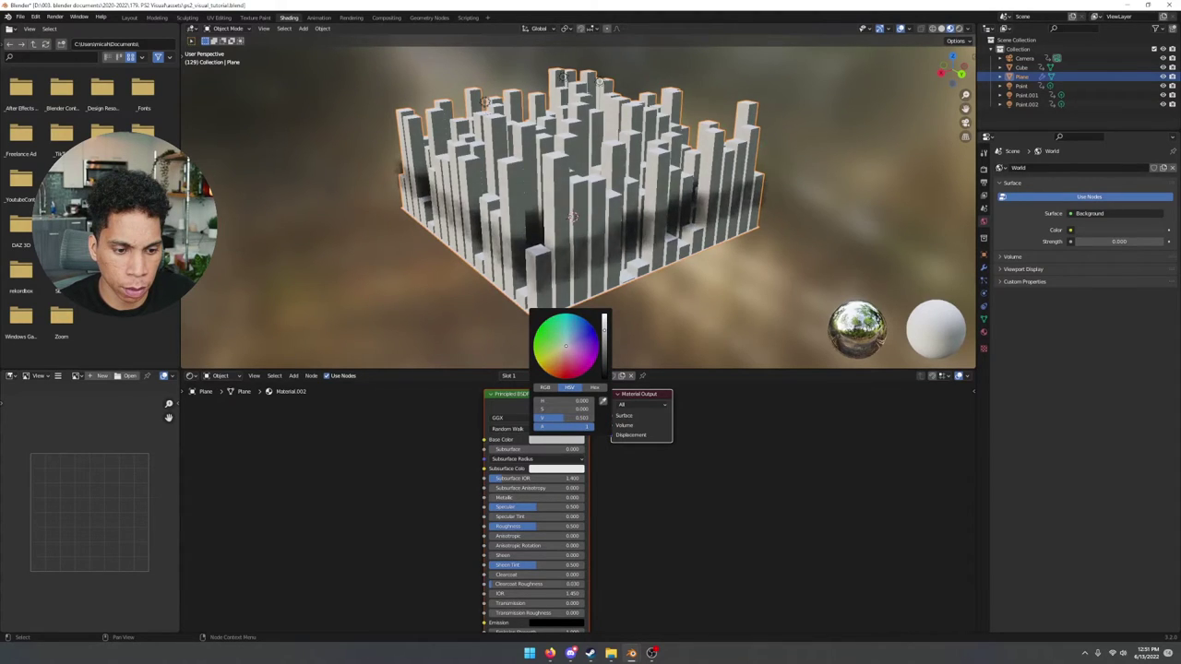
drag(524, 527, 558, 527)
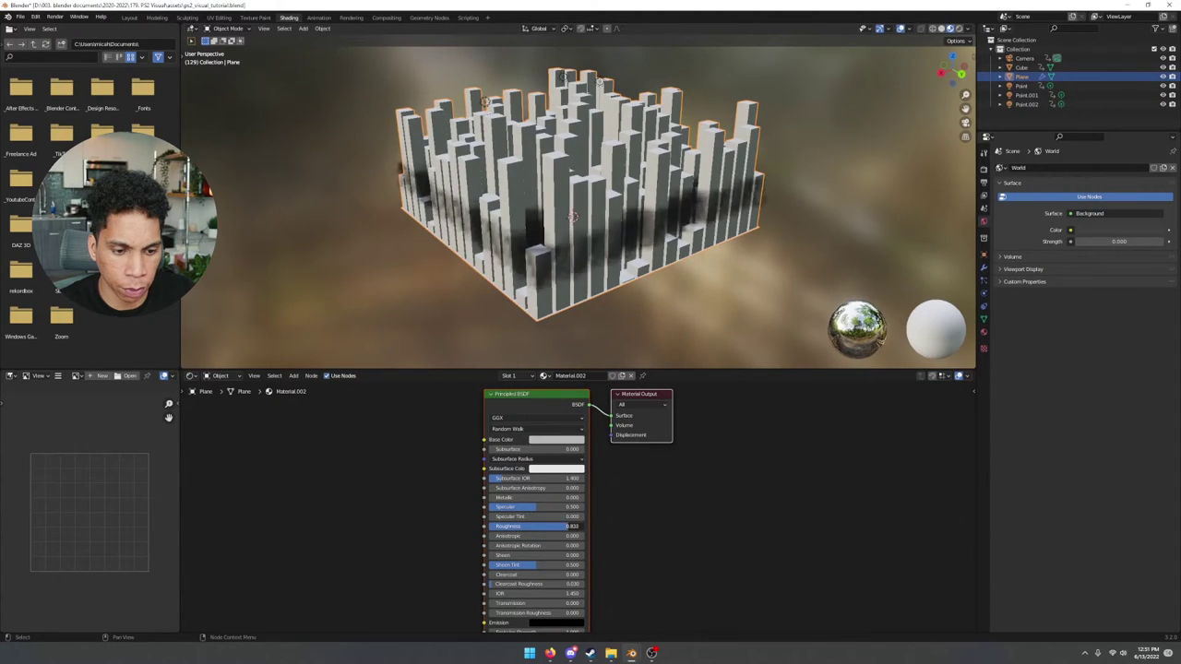
click(132, 18)
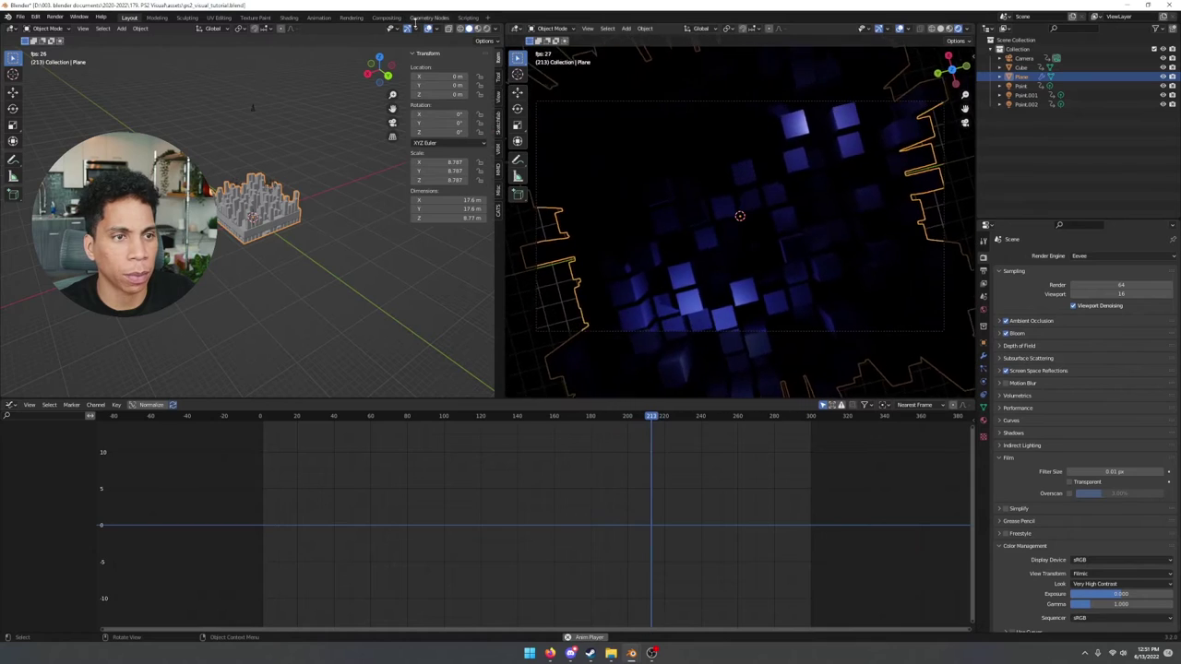
key(space)
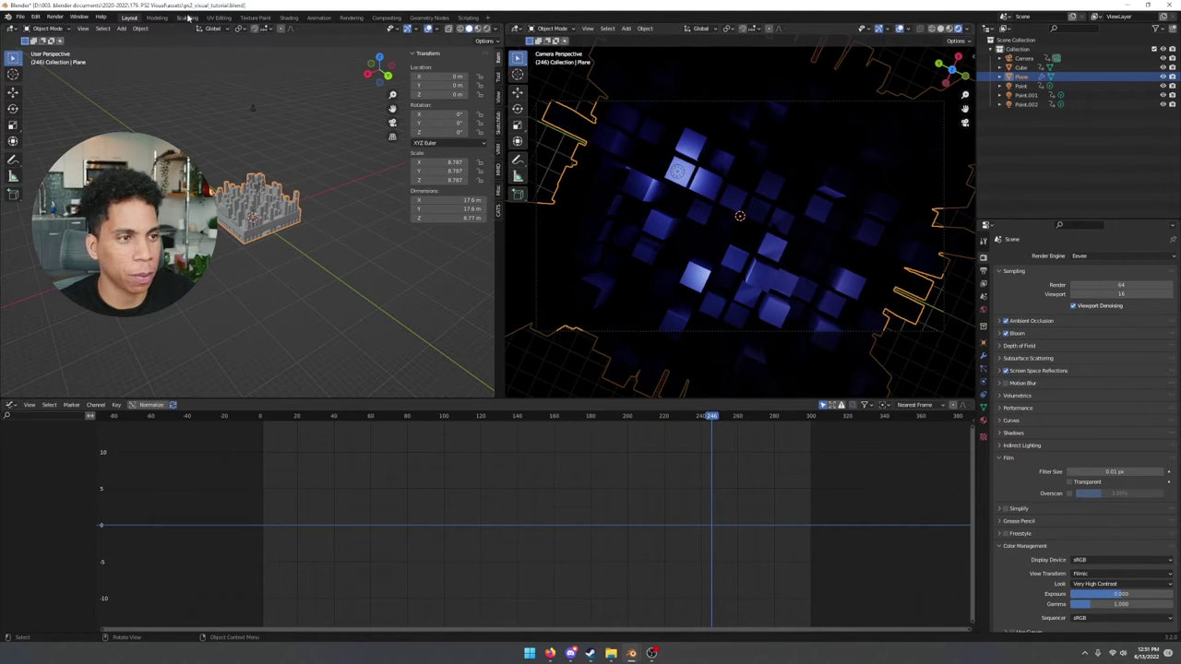
Fine-tune the plane material's grey base color, lower its specular to 0.486, and save the file
click(288, 18)
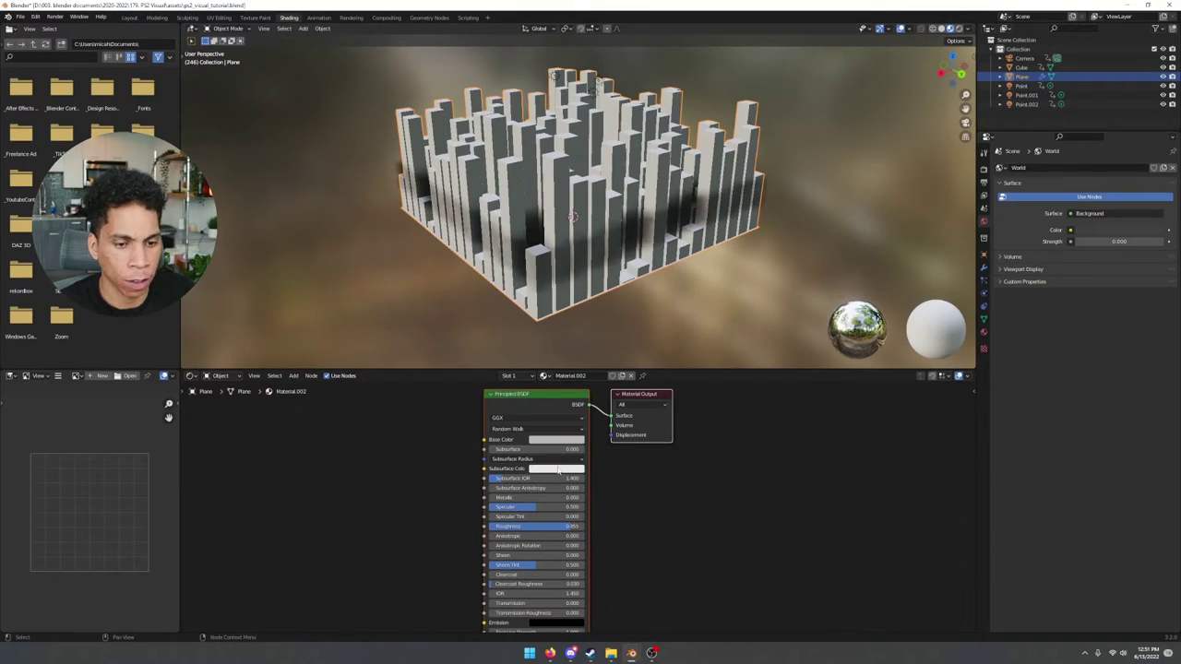
click(556, 441)
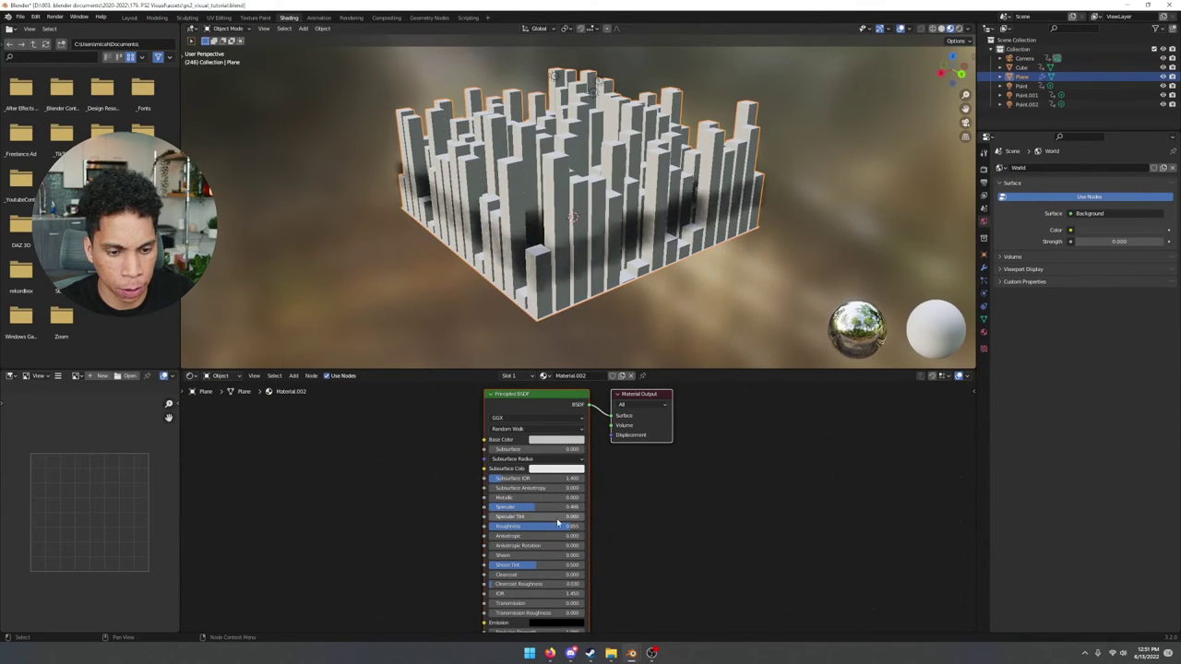
key(ctrl+s)
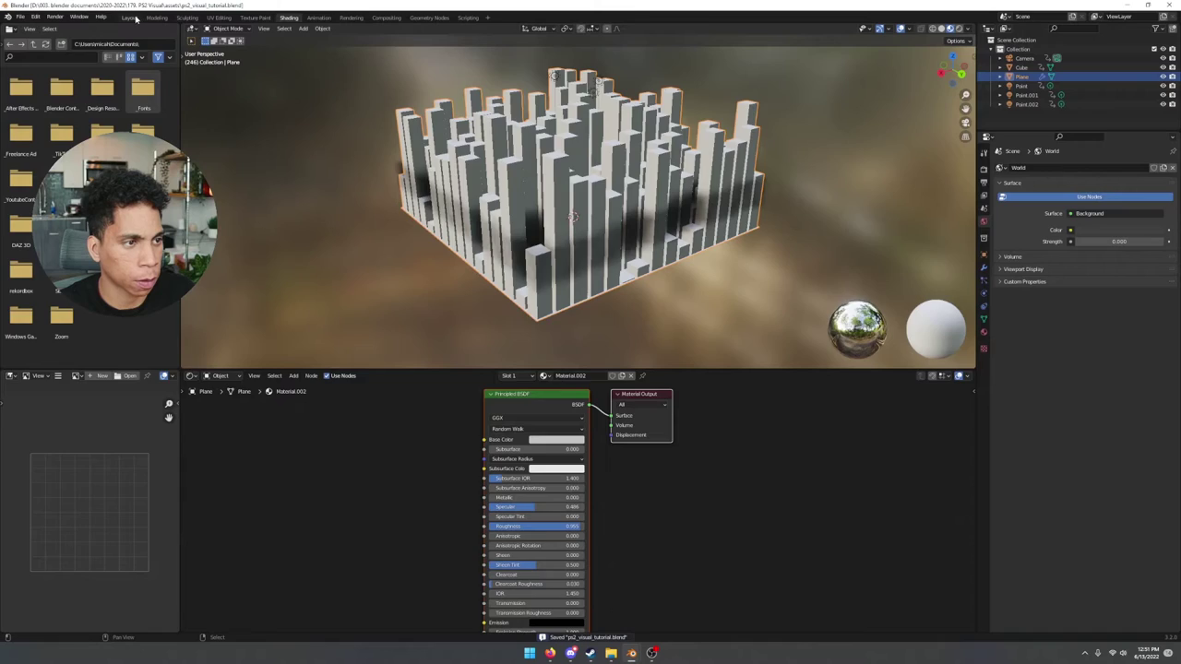
Play the animation in the Layout workspace to check the new material and return to frame 1
click(130, 17)
key(space)
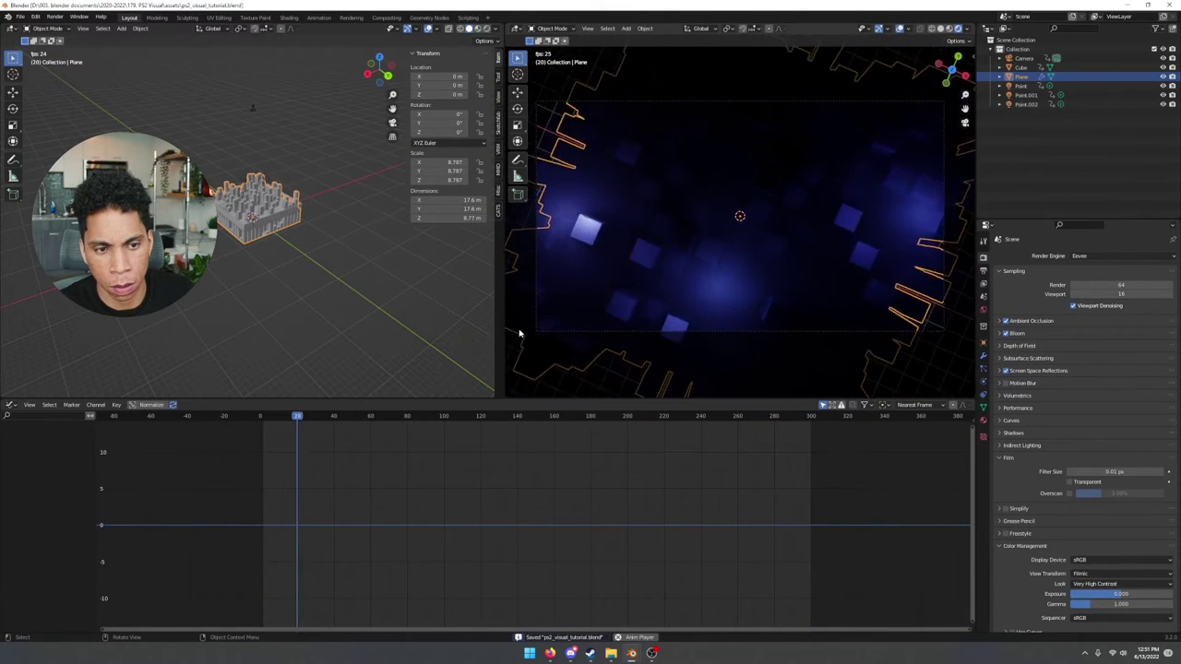
key(space)
key(shift+Left)
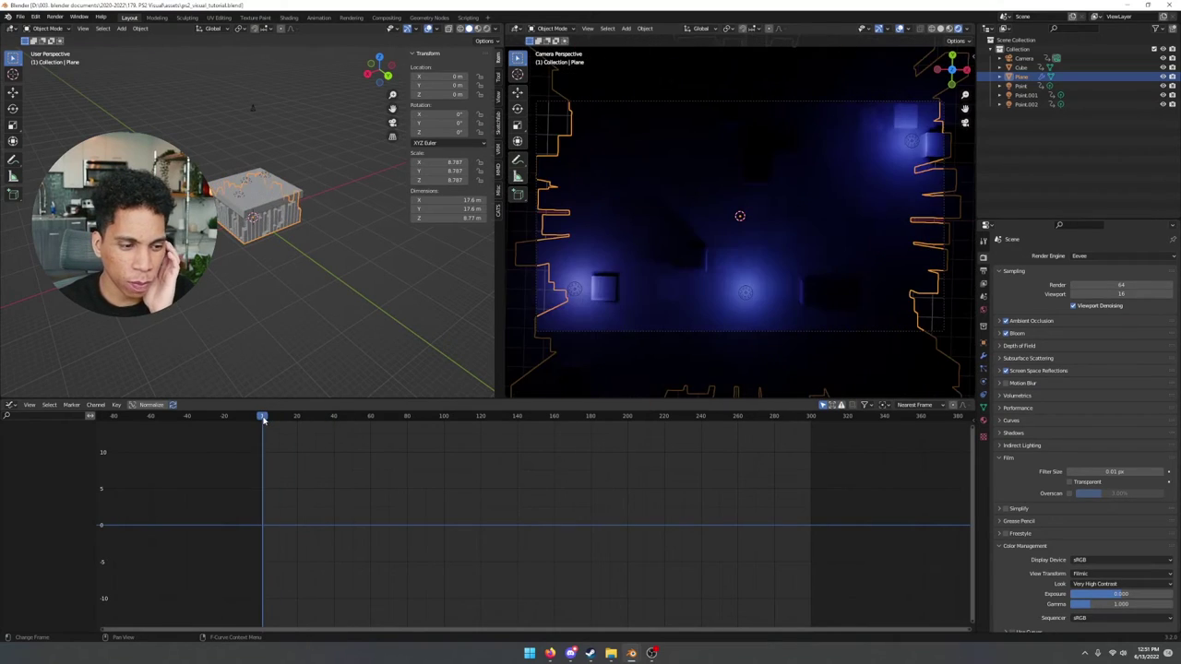
Enable nodes in the Compositing workspace and move the Render Layers node farther away from the Composite node
click(387, 18)
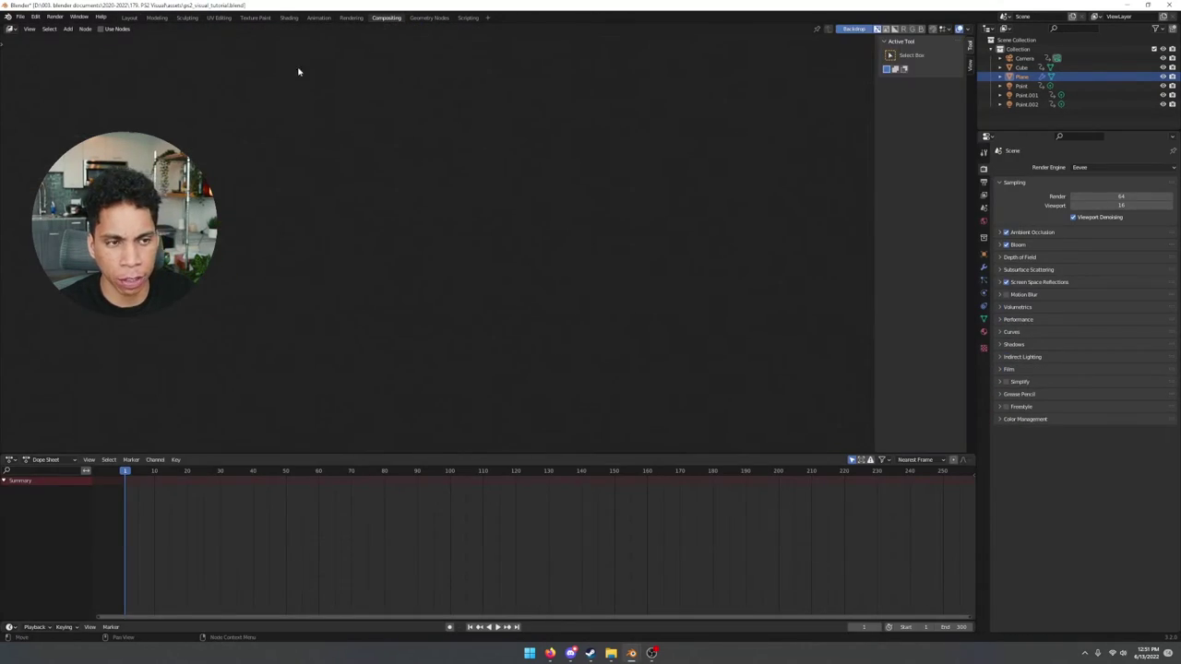
click(108, 30)
drag(408, 157, 238, 157)
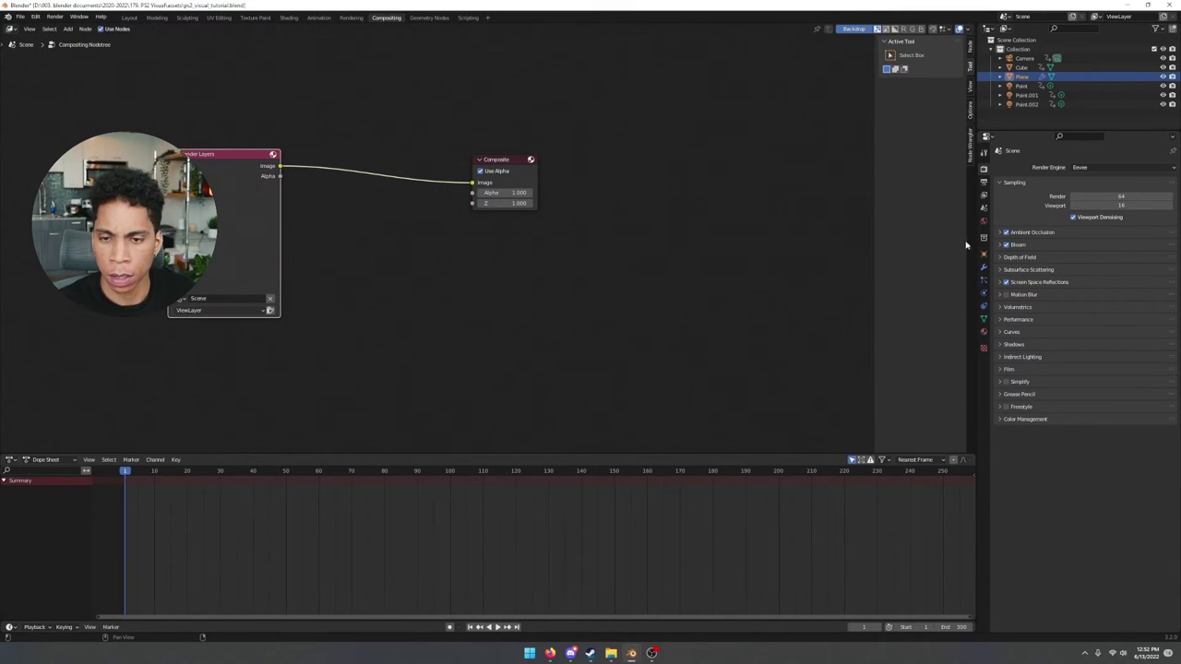
Set the render output to playstation_tutorial.mp4 in the exports folder of the 179. PS2 Visual project
click(985, 183)
click(1167, 351)
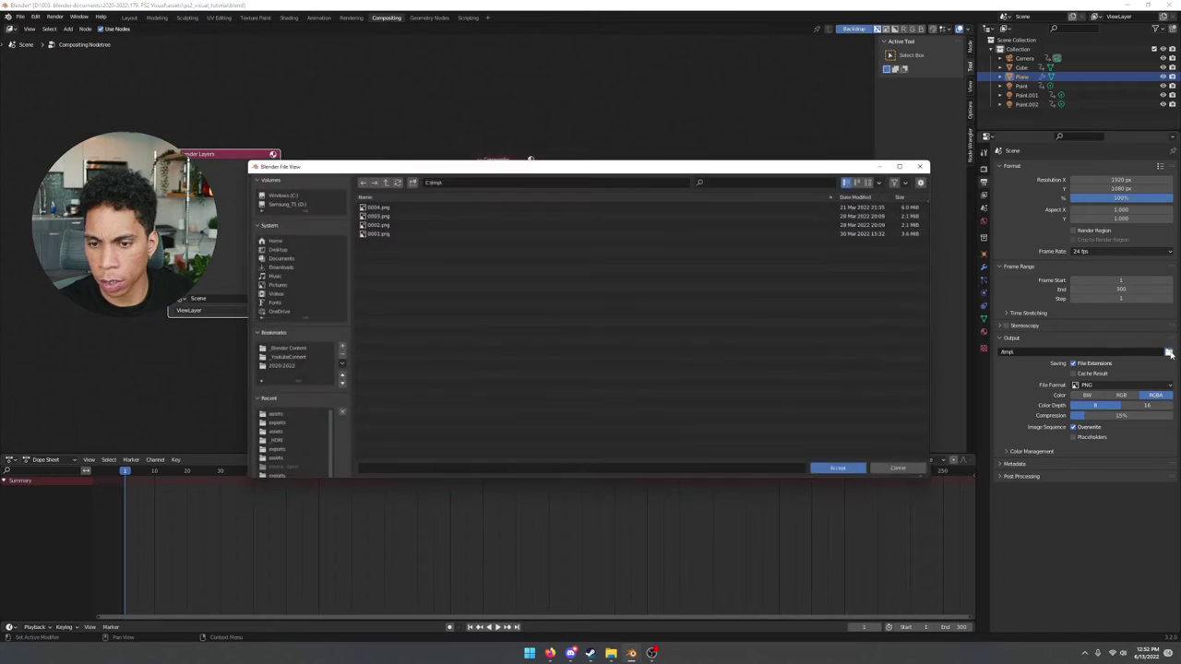
click(276, 350)
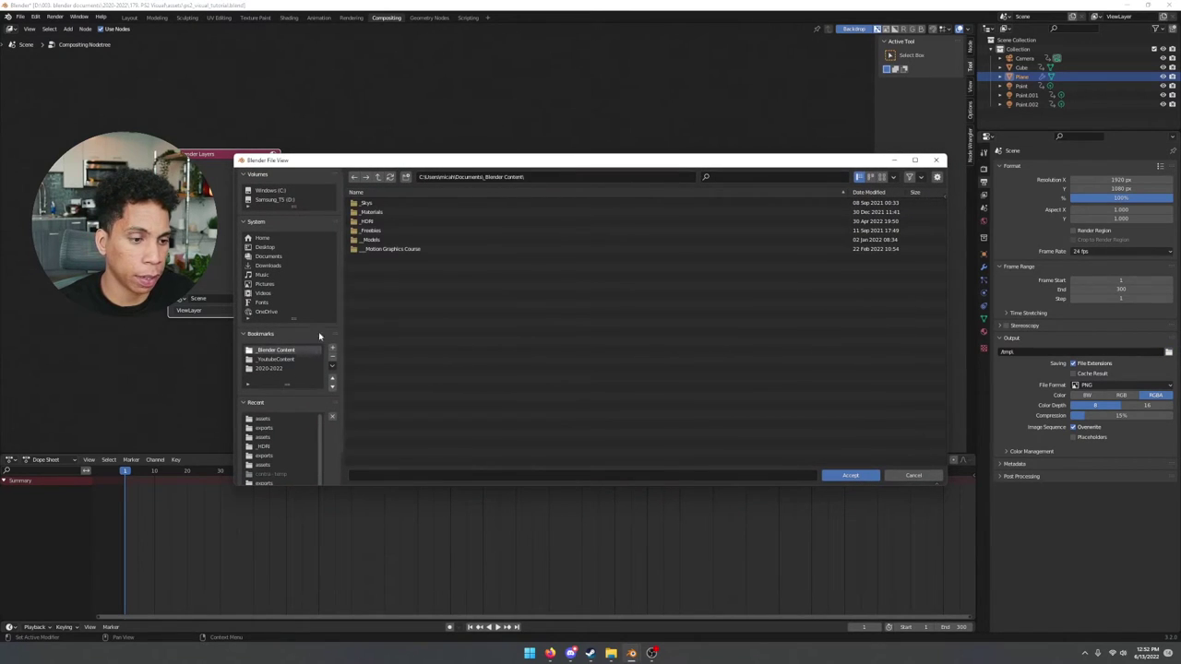
click(277, 367)
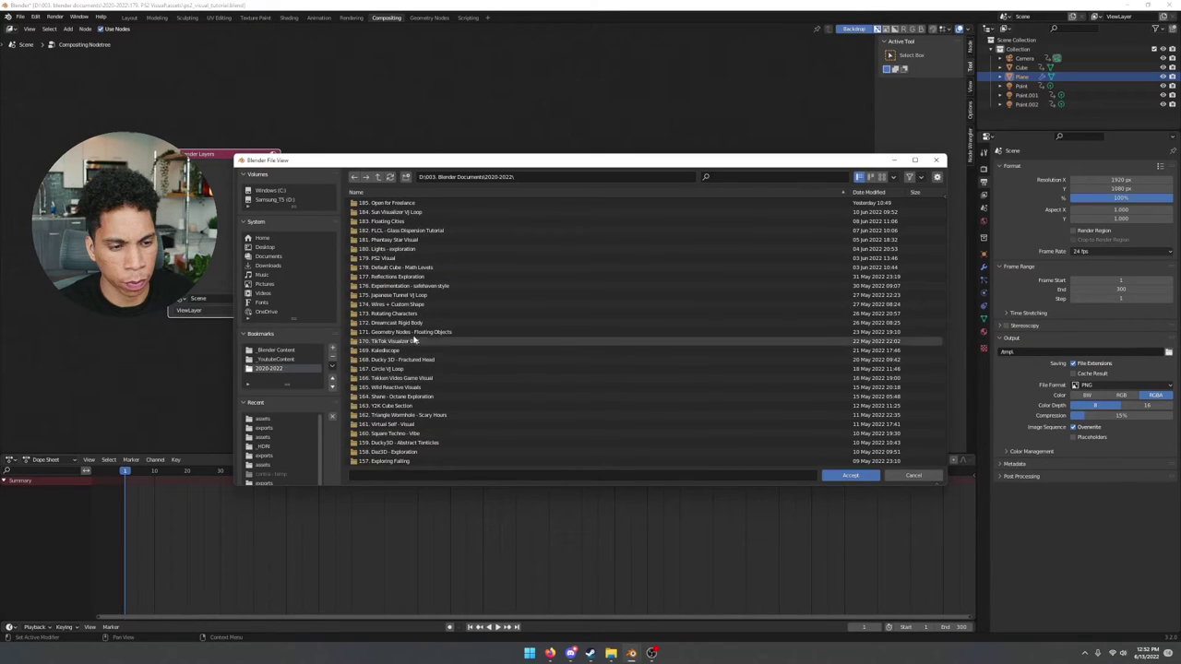
double_click(392, 259)
double_click(382, 203)
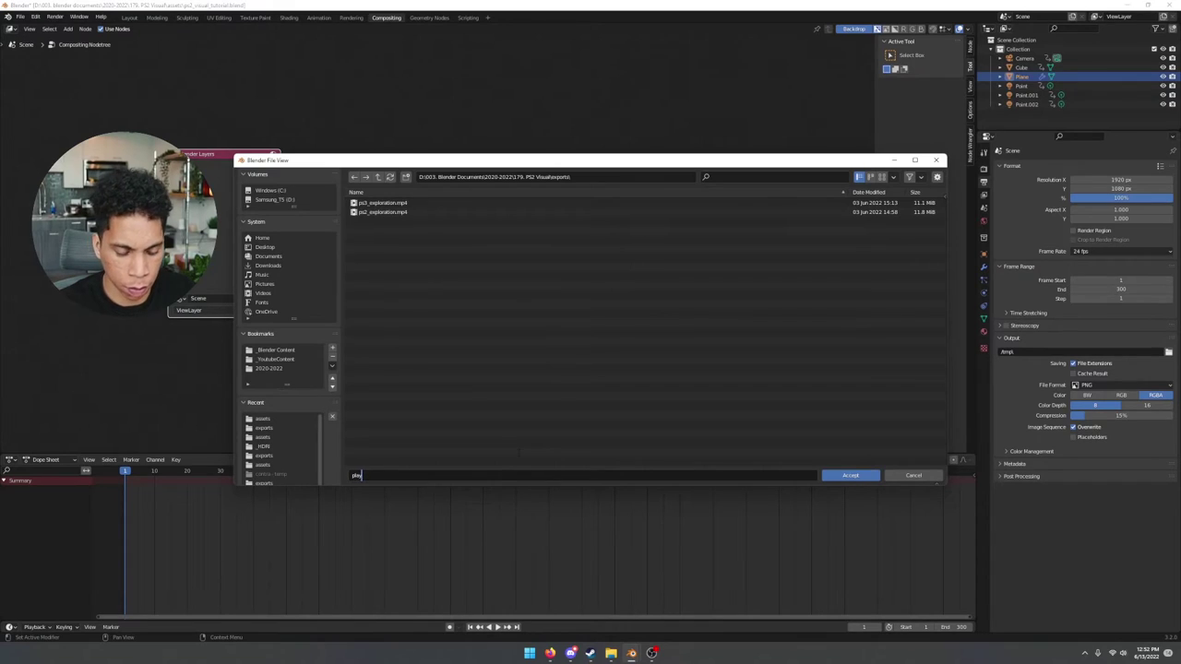
click(849, 475)
Set the output format to FFmpeg Video with an MPEG-4 container and Perceptually Lossless quality
click(1153, 385)
click(1144, 433)
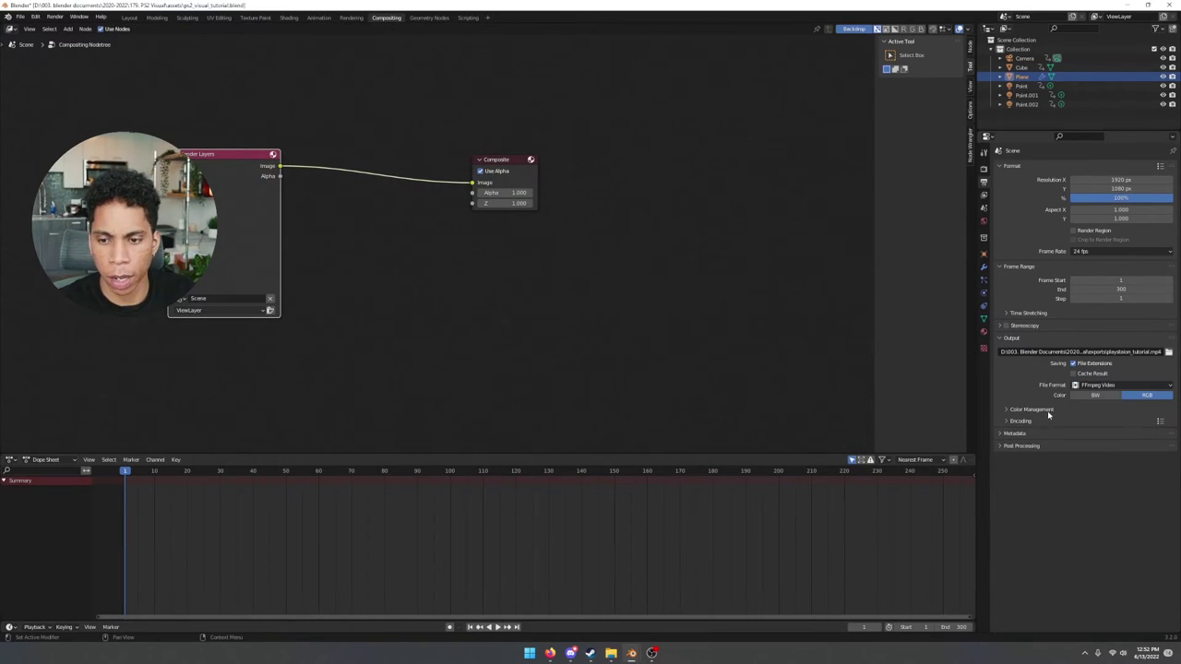
click(1021, 422)
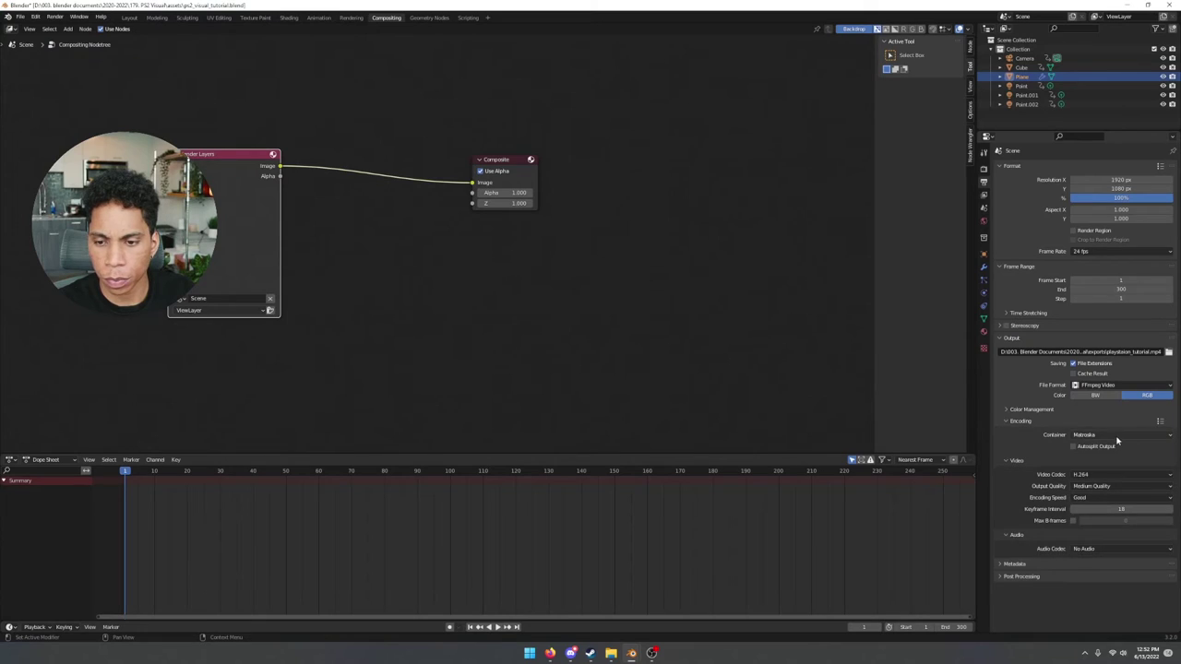
click(1111, 435)
click(1110, 471)
click(1109, 489)
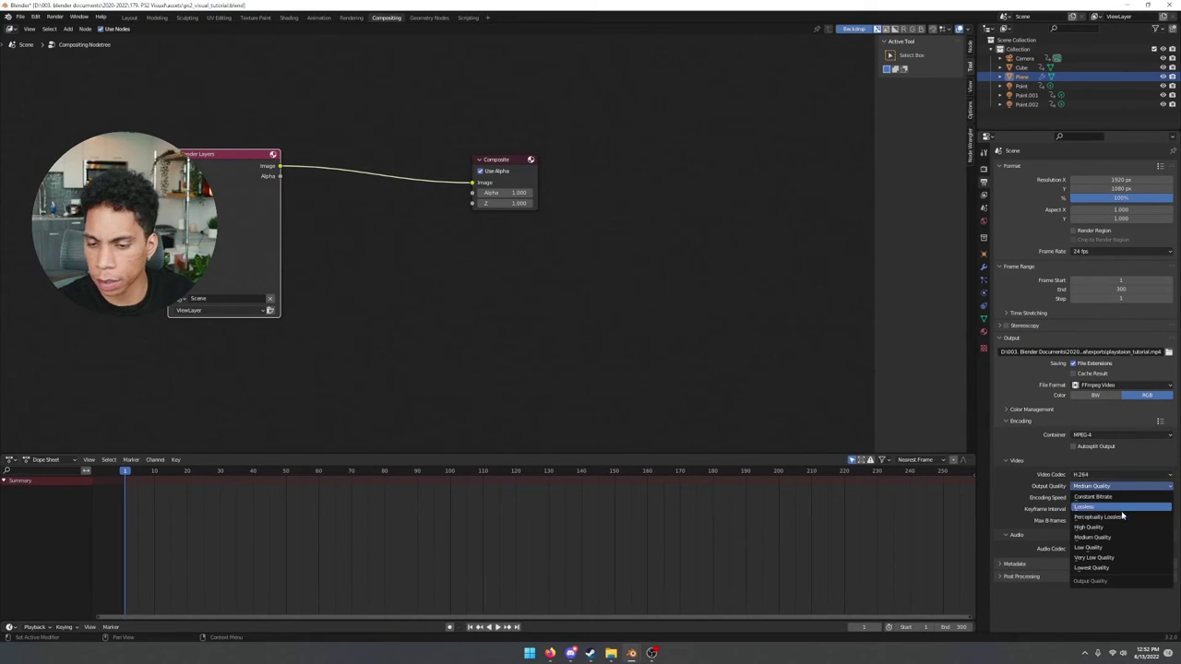
click(1111, 512)
Insert a Reroute point on the link between the Render Layers and Composite nodes, close to Composite
click(461, 264)
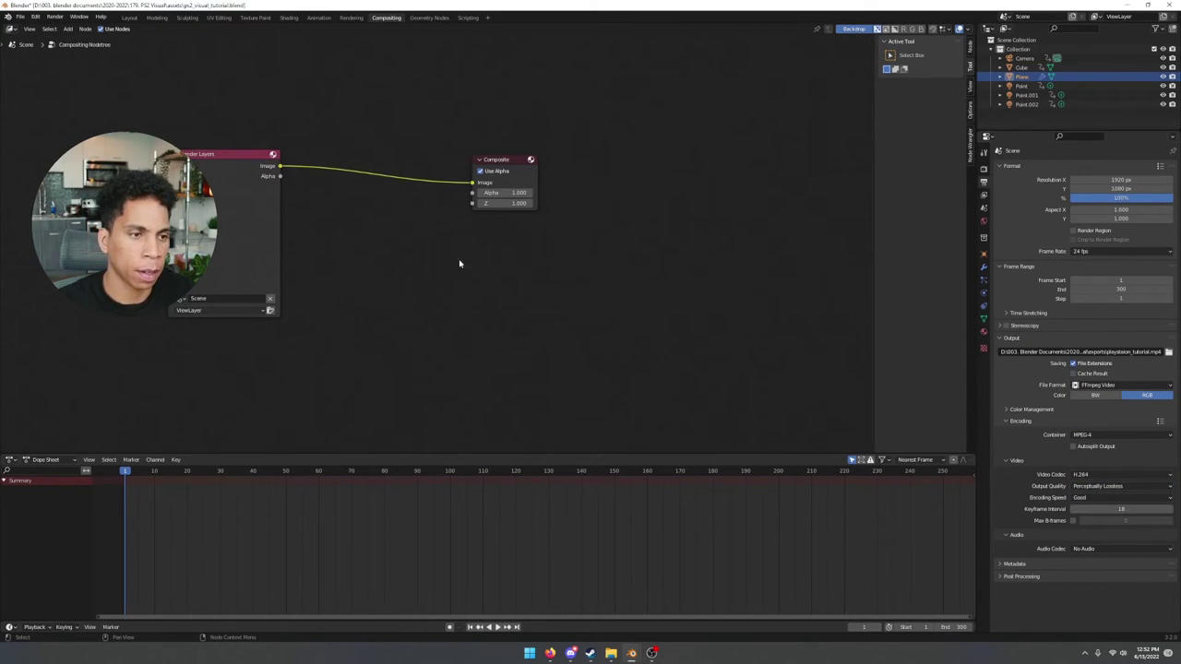
key(shift+a)
click(432, 252)
text(re)
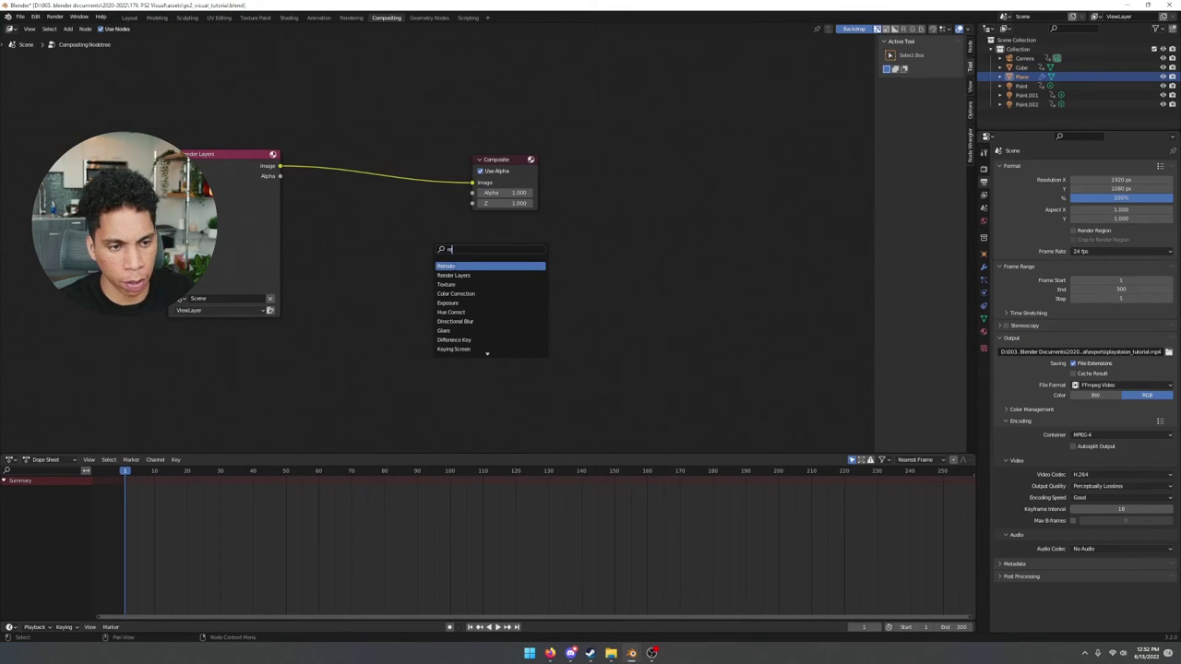
click(454, 265)
click(465, 204)
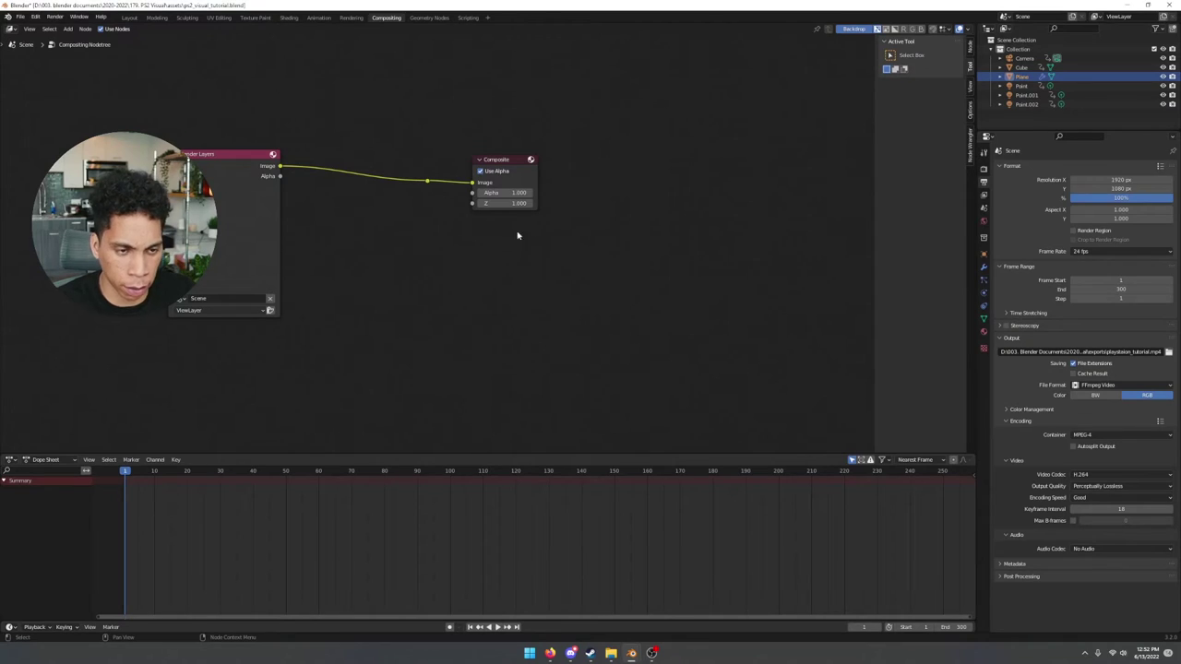
Connect a new Viewer node below Composite to the reroute point and move the Render Layers node farther away
key(shift+a)
text(viewer)
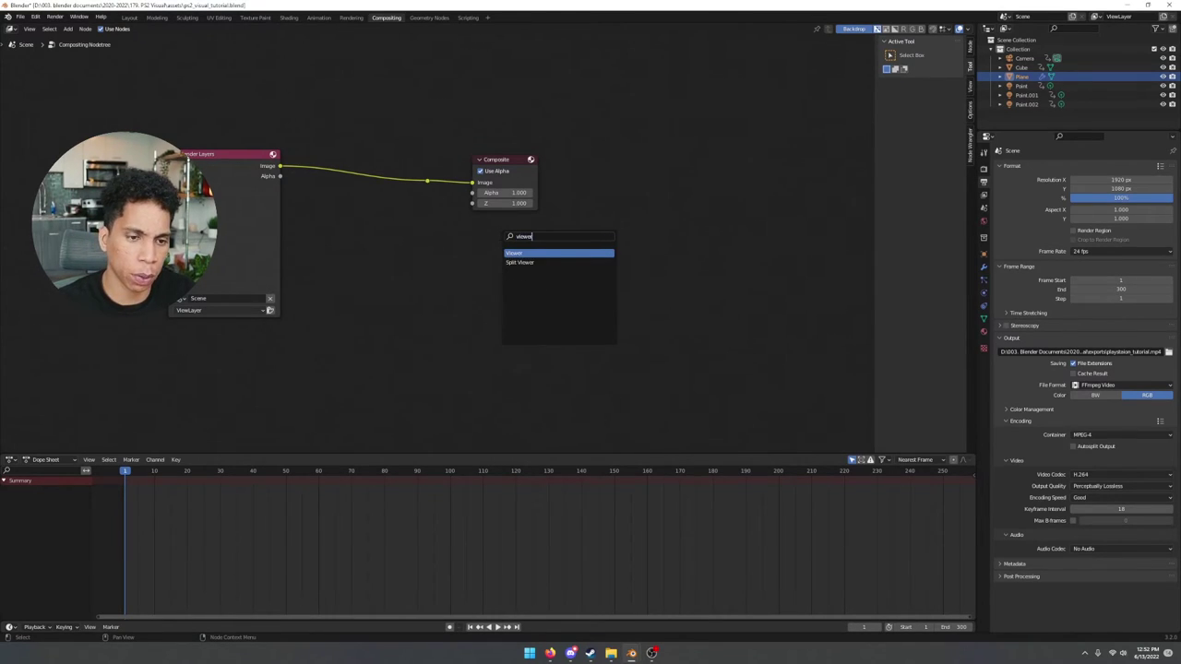
key(Return)
click(434, 242)
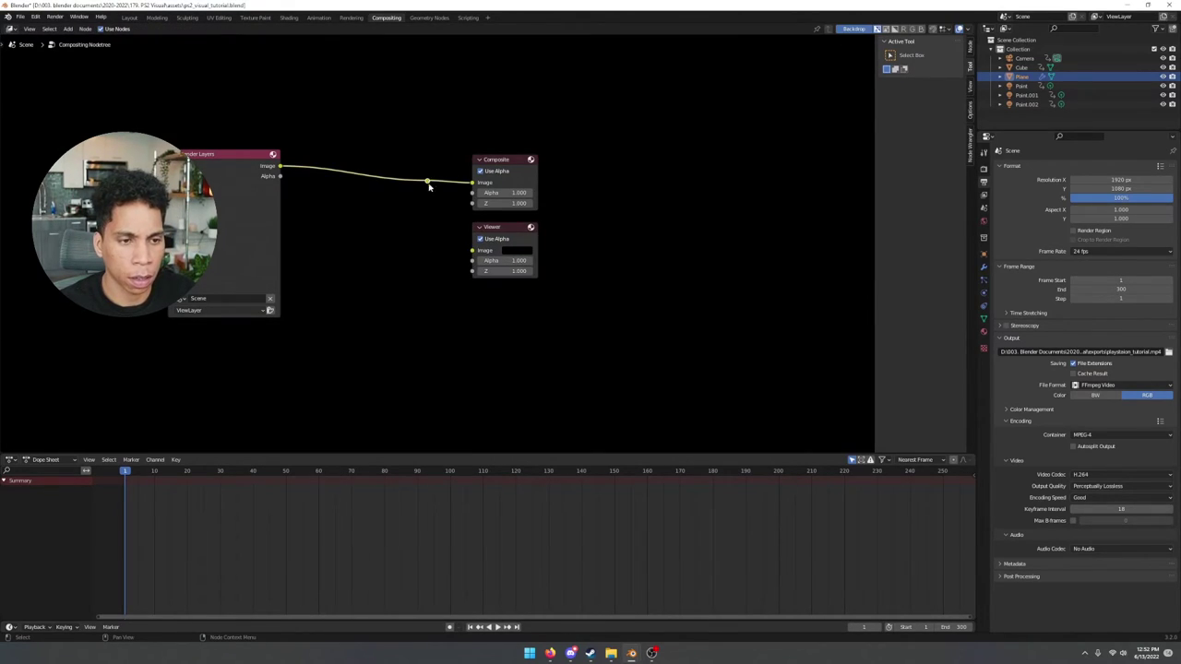
drag(428, 182, 474, 255)
scroll(352, 243, down, 1)
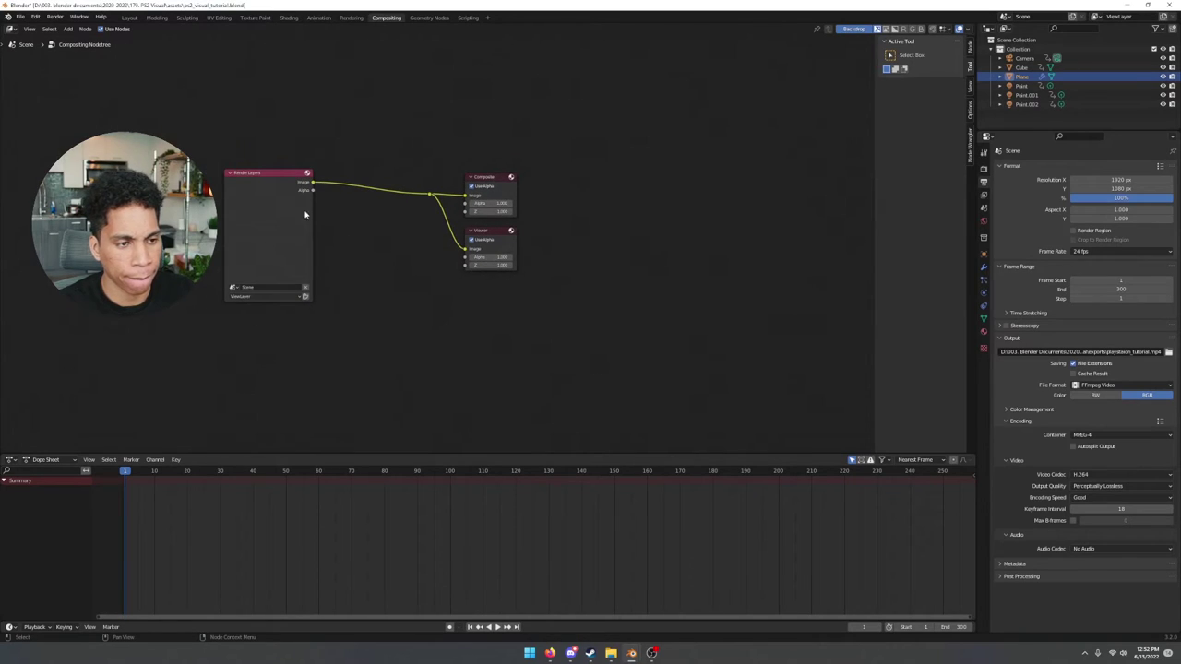
drag(306, 212, 108, 209)
middle_drag(191, 225, 305, 242)
key(shift+a)
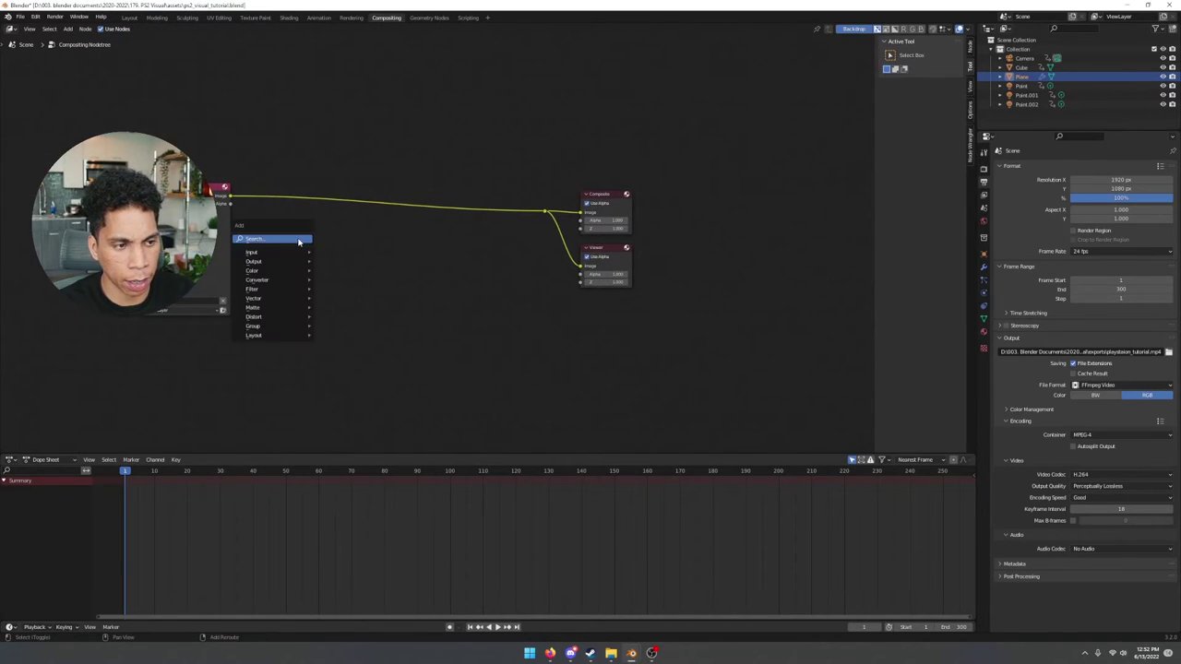
click(298, 240)
text(scale)
key(Return)
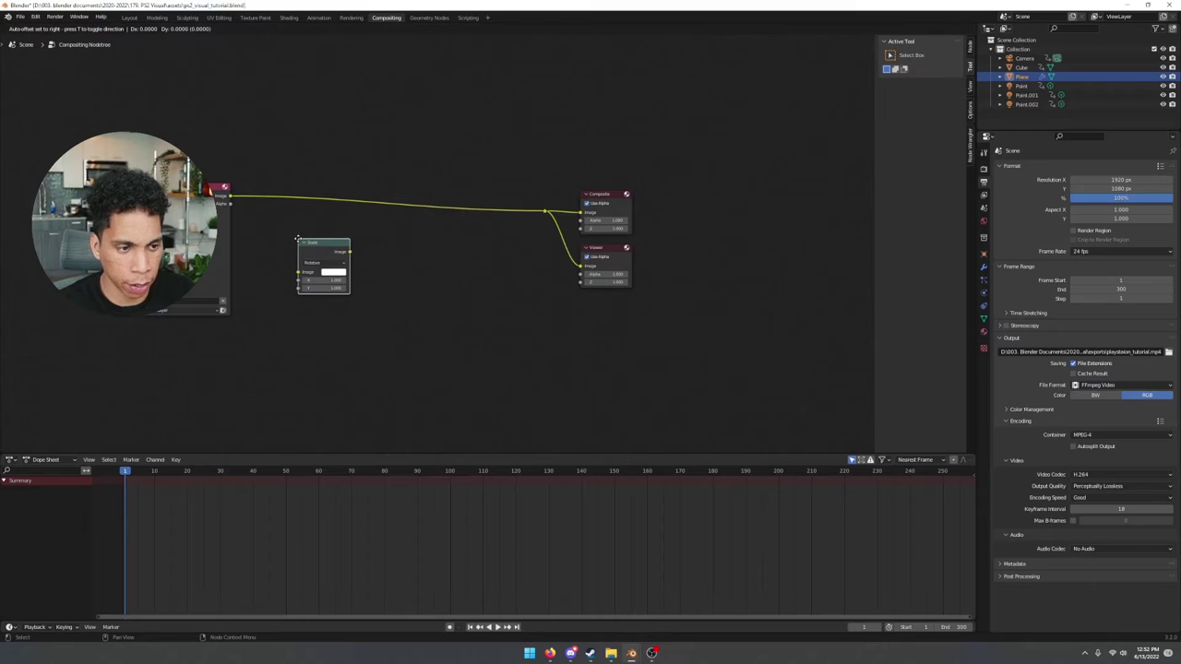
click(284, 70)
key(x)
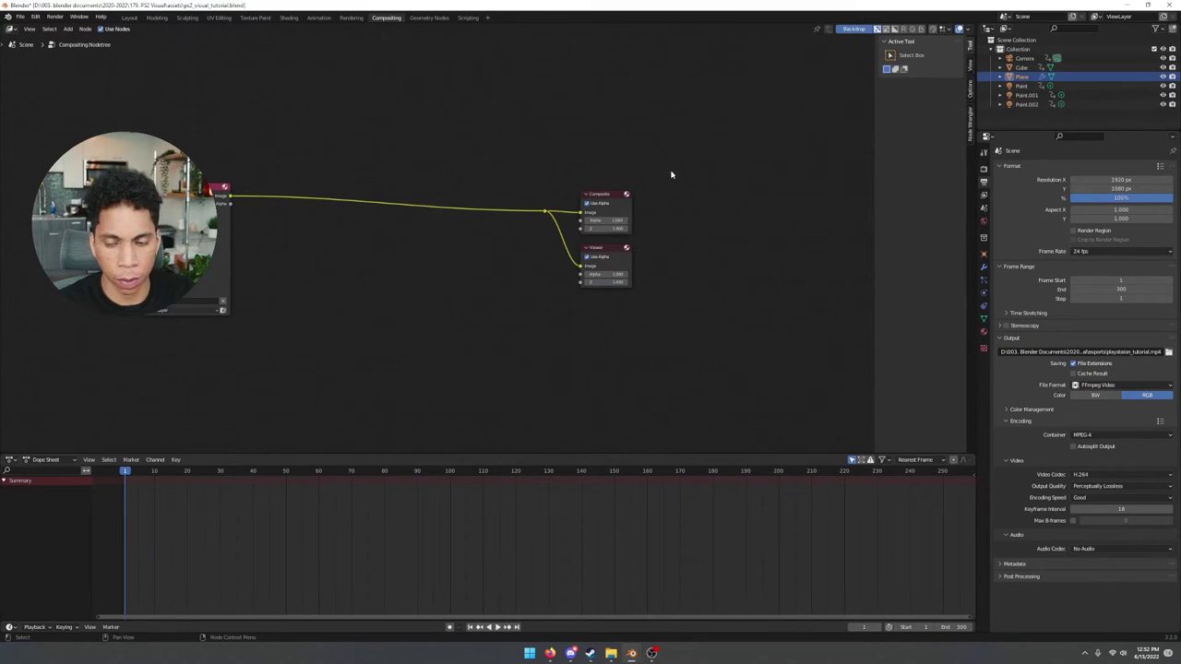
Add a Texture node and place it above the Render Layers node
key(shift+a)
click(319, 104)
text(te)
key(Return)
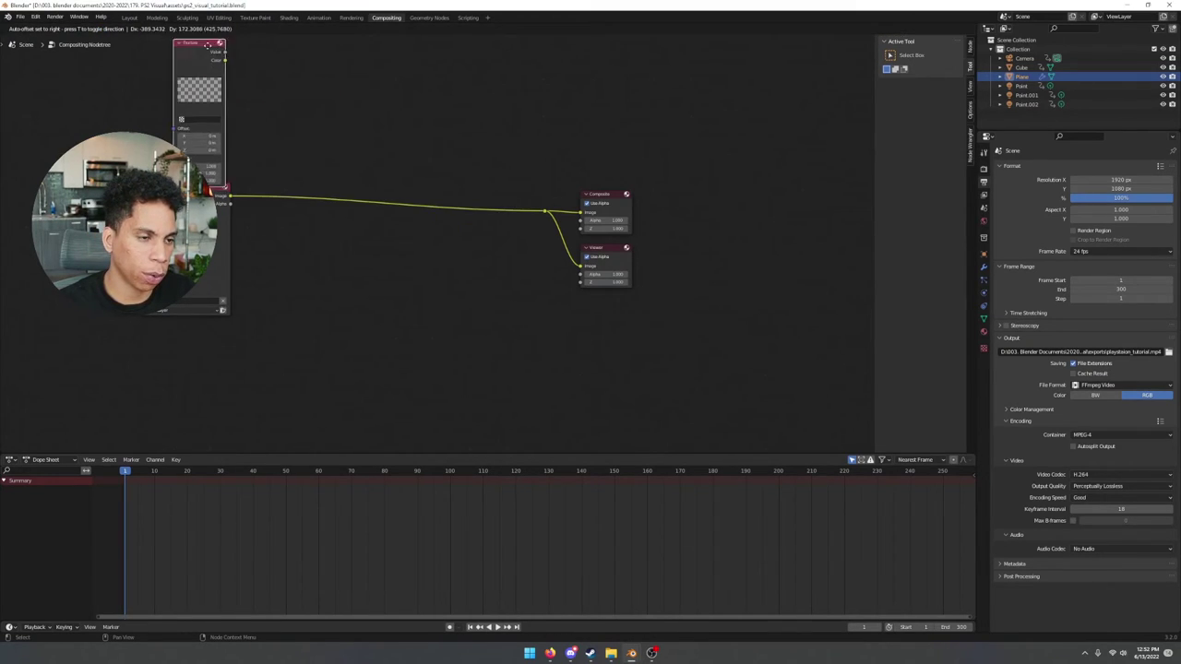
click(216, 74)
Create a new Clouds texture with size 0.000 and name it noise
click(982, 350)
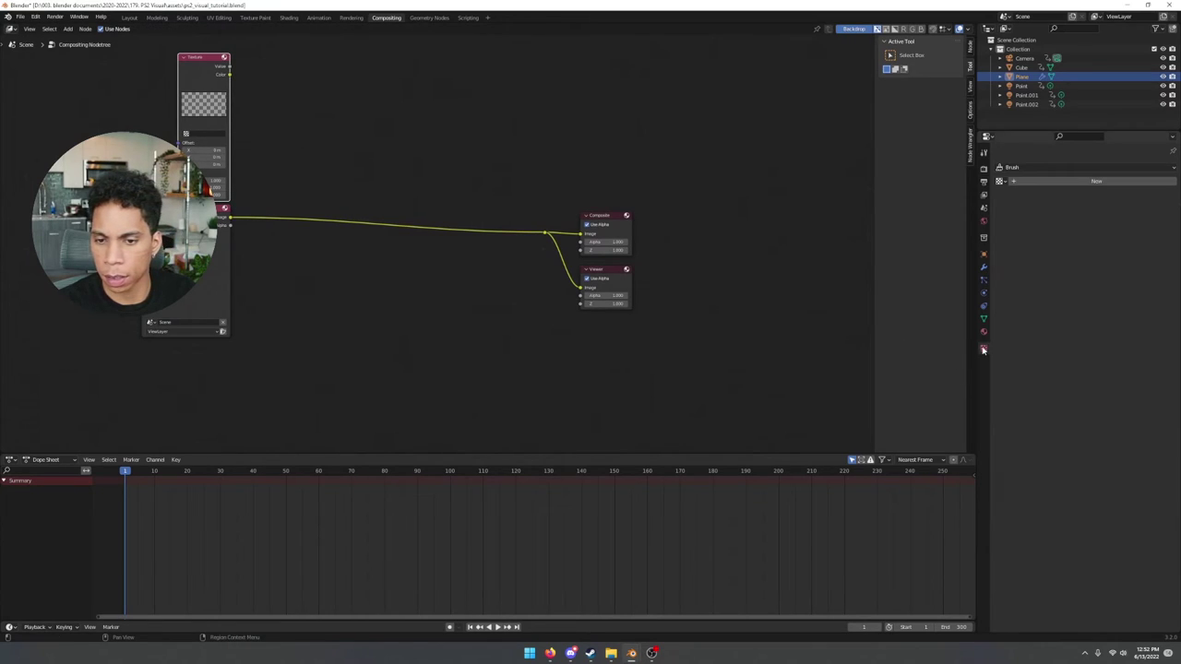
click(1096, 182)
click(1081, 193)
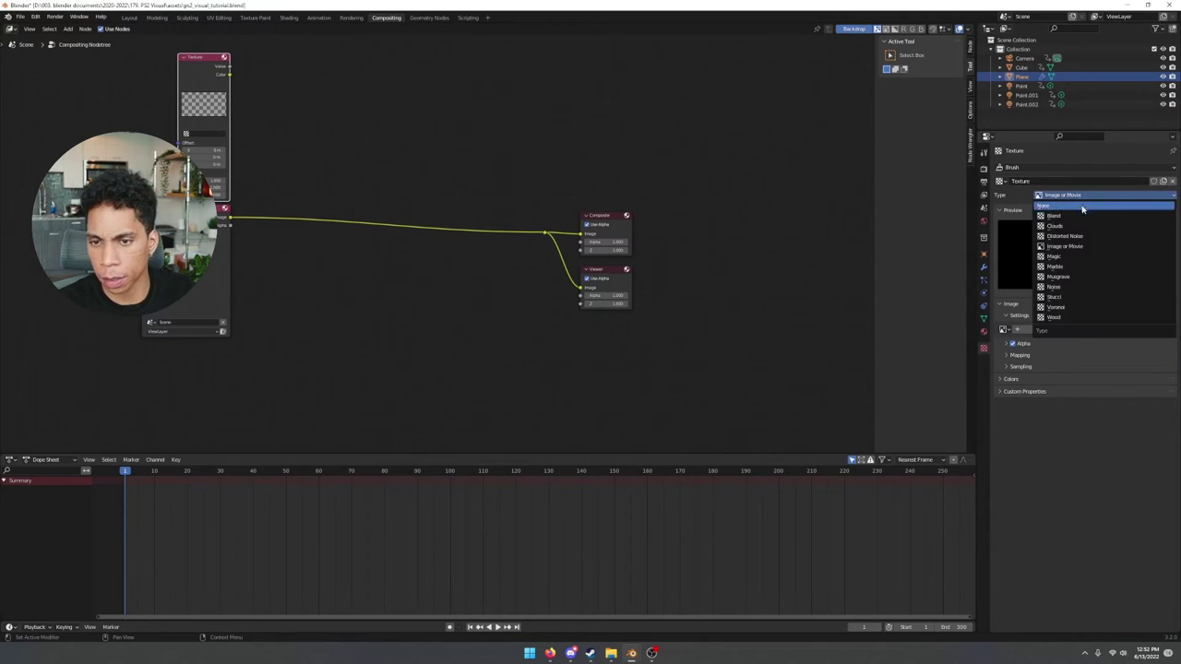
click(1075, 229)
drag(1103, 359, 1033, 359)
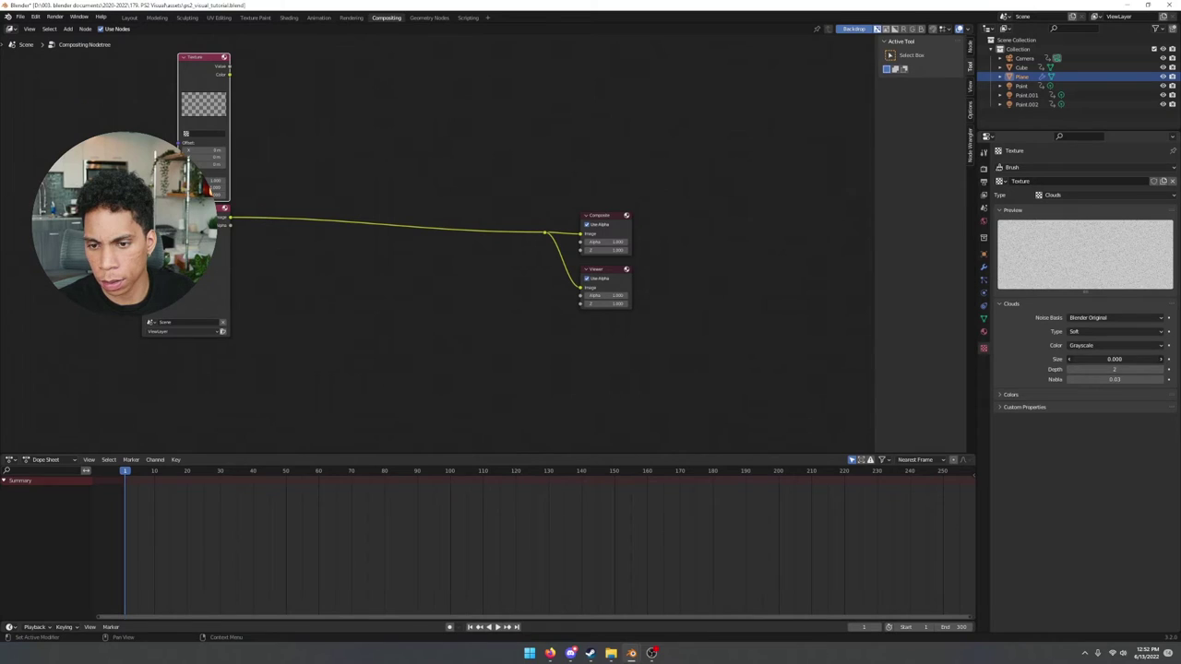
click(1072, 183)
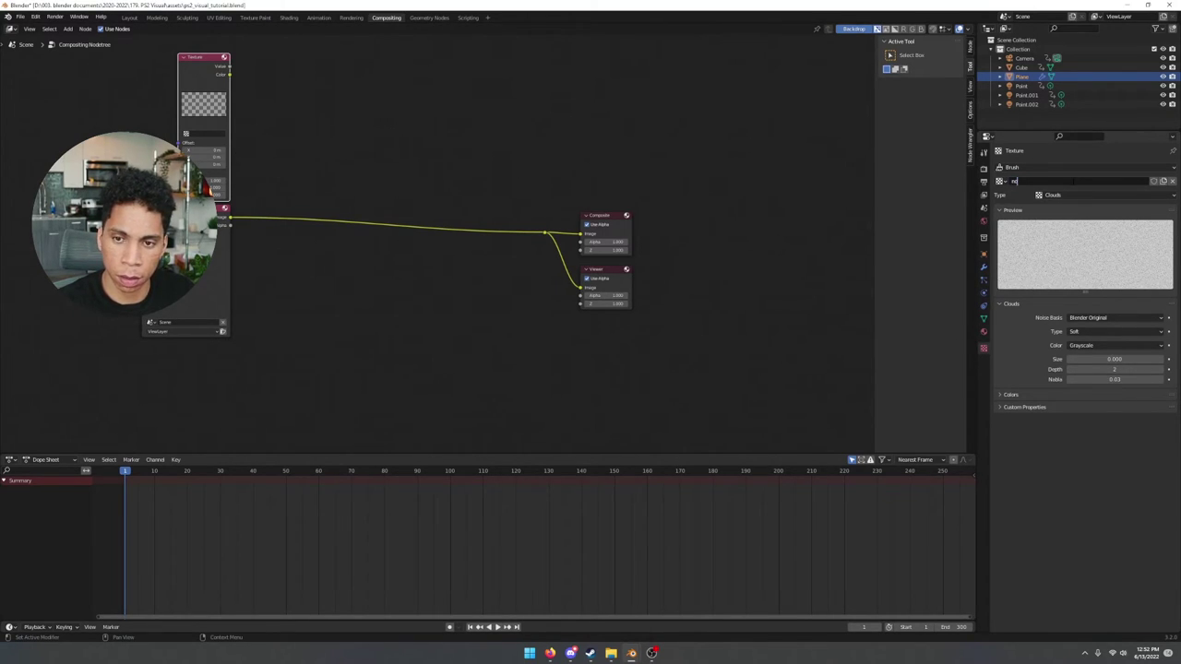
key(Return)
Insert a Mix node on the link directly after the Render Layers node
key(shift+a)
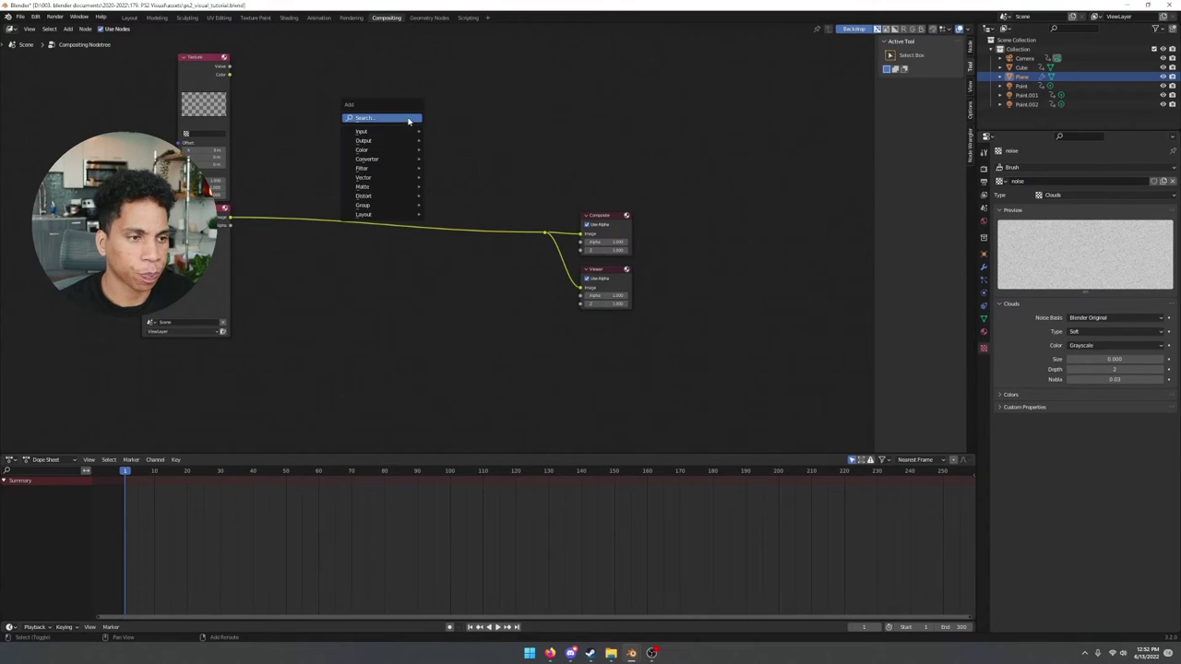
text(mix)
key(Return)
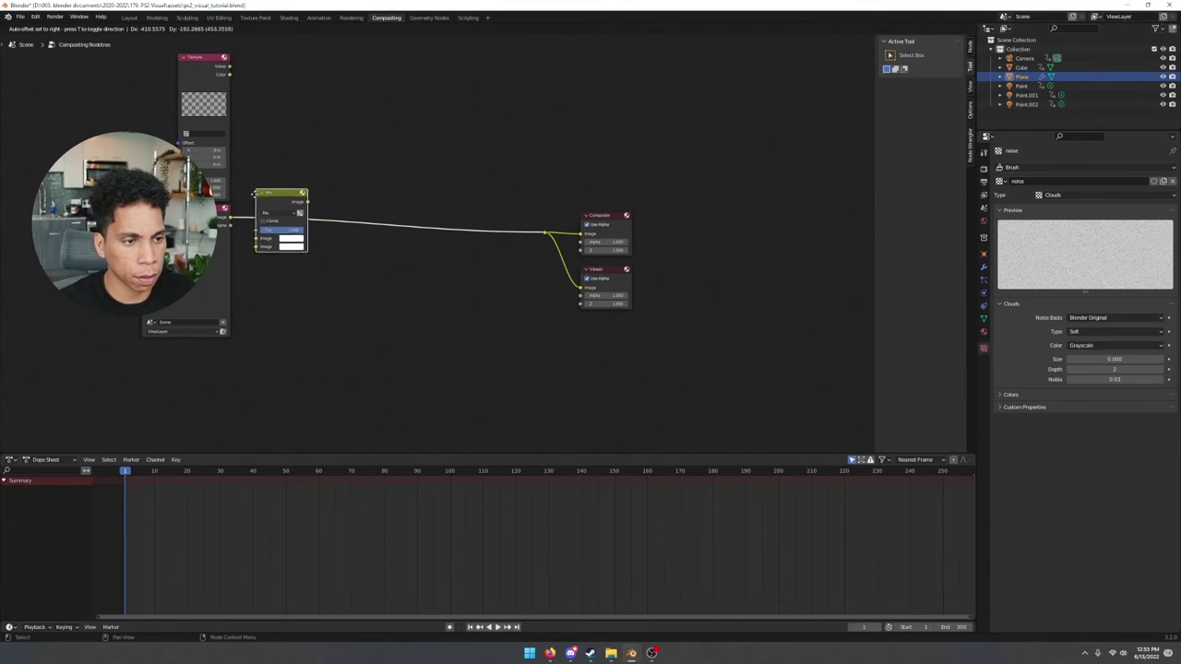
click(277, 211)
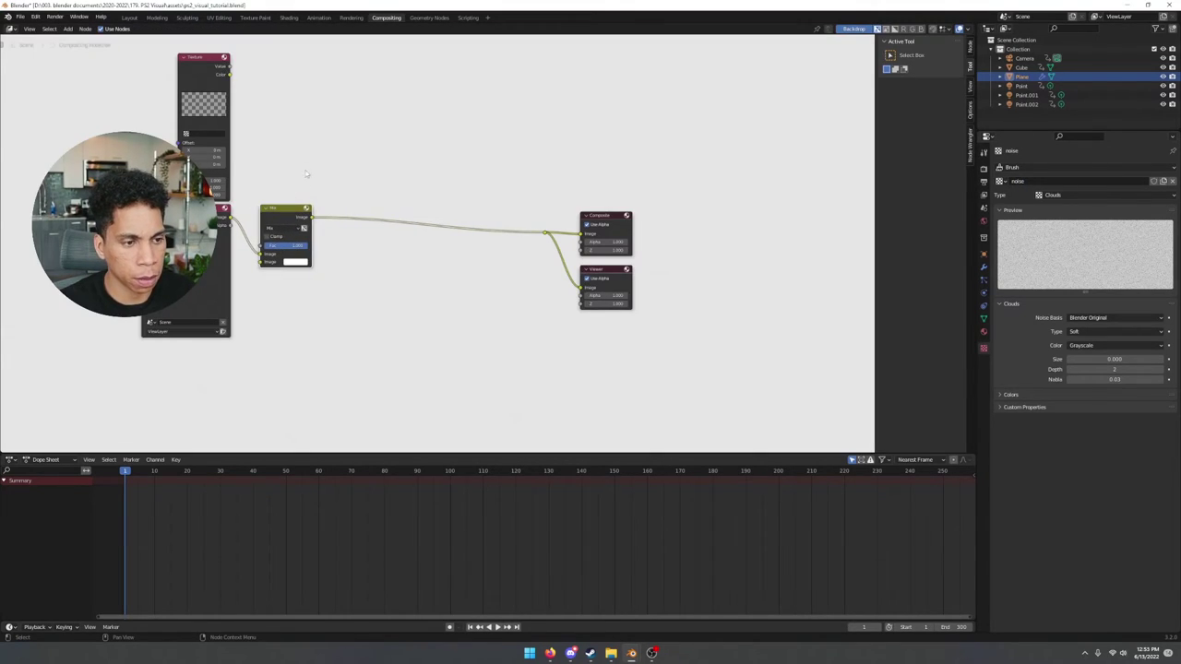
Render the current frame to supply the compositor with an image, and close the render window
click(51, 18)
click(67, 28)
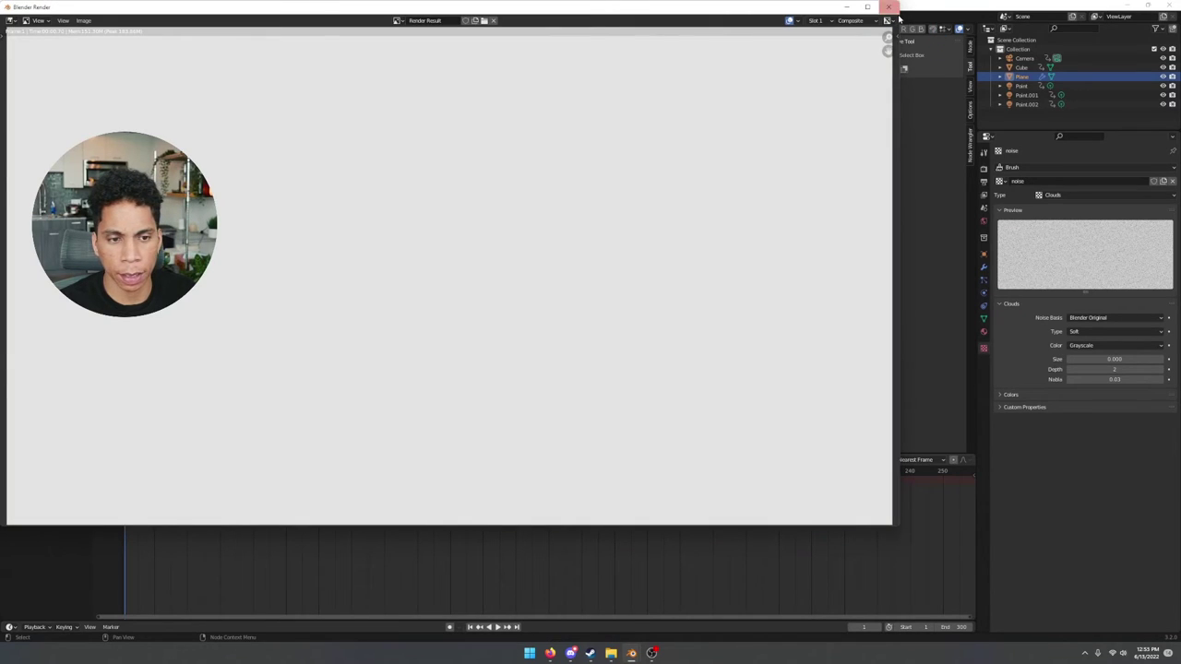
click(890, 8)
Assign the noise texture to the Texture node and connect its Color output to the Mix node's second Image input
drag(230, 74, 248, 175)
click(205, 135)
click(198, 146)
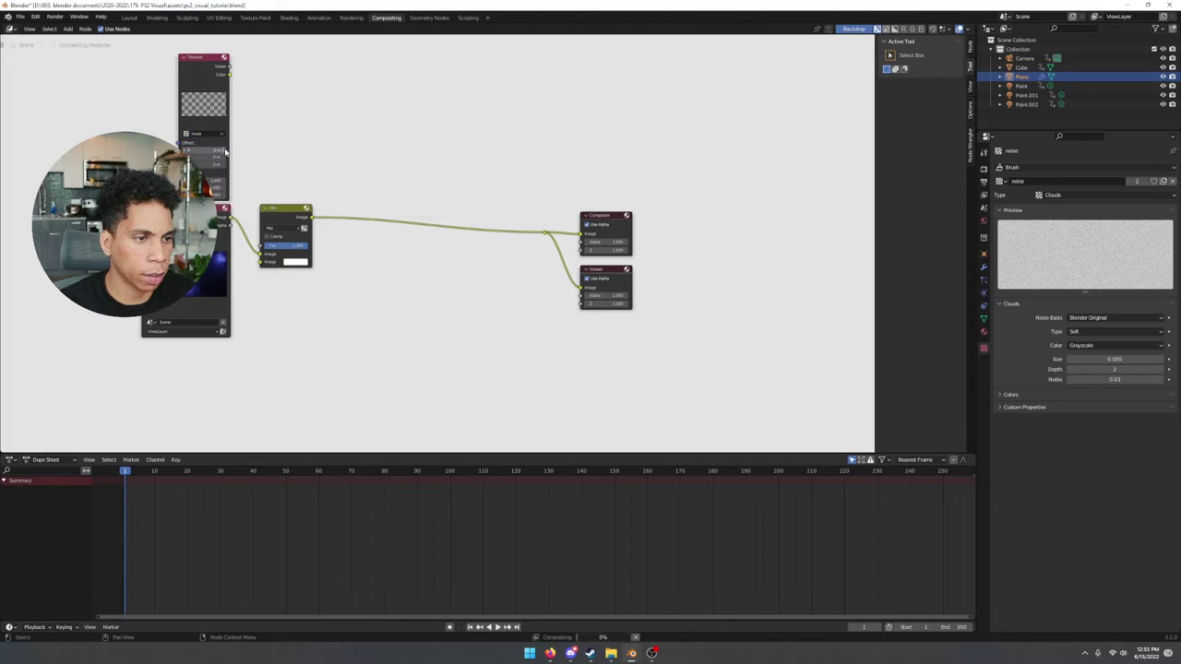
drag(229, 74, 260, 266)
Enlarge the node editor, then set the Mix node's blending mode to Overlay and reduce its factor
scroll(256, 281, up, 5)
middle_drag(253, 294, 546, 356)
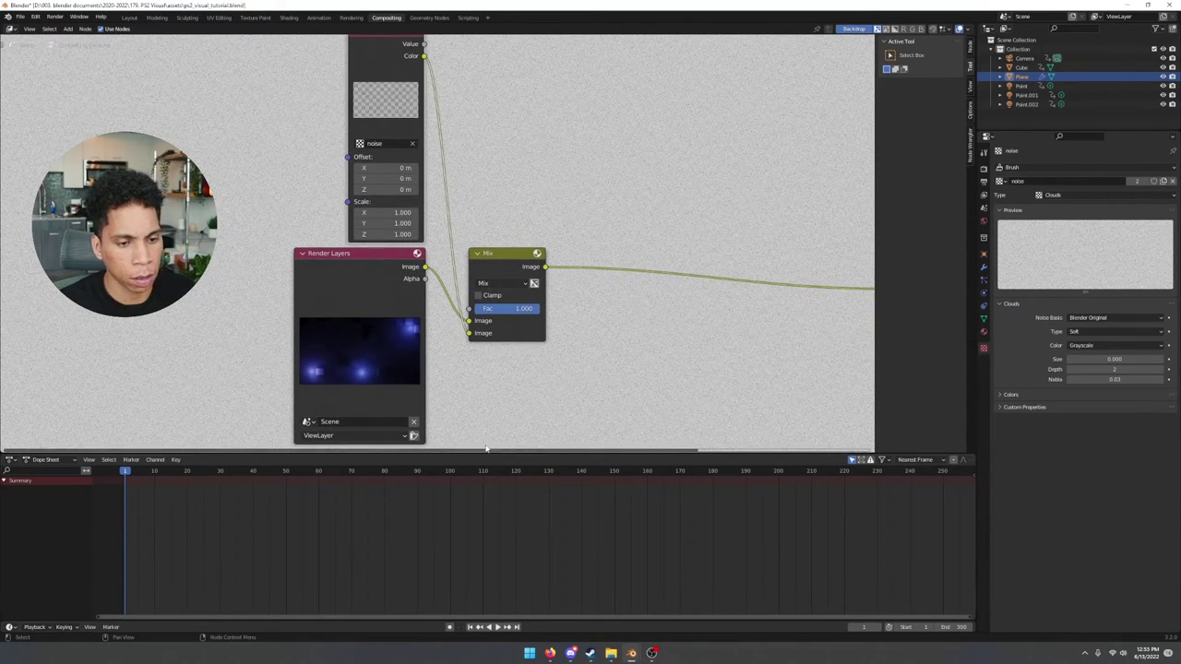
drag(488, 454, 488, 500)
click(498, 305)
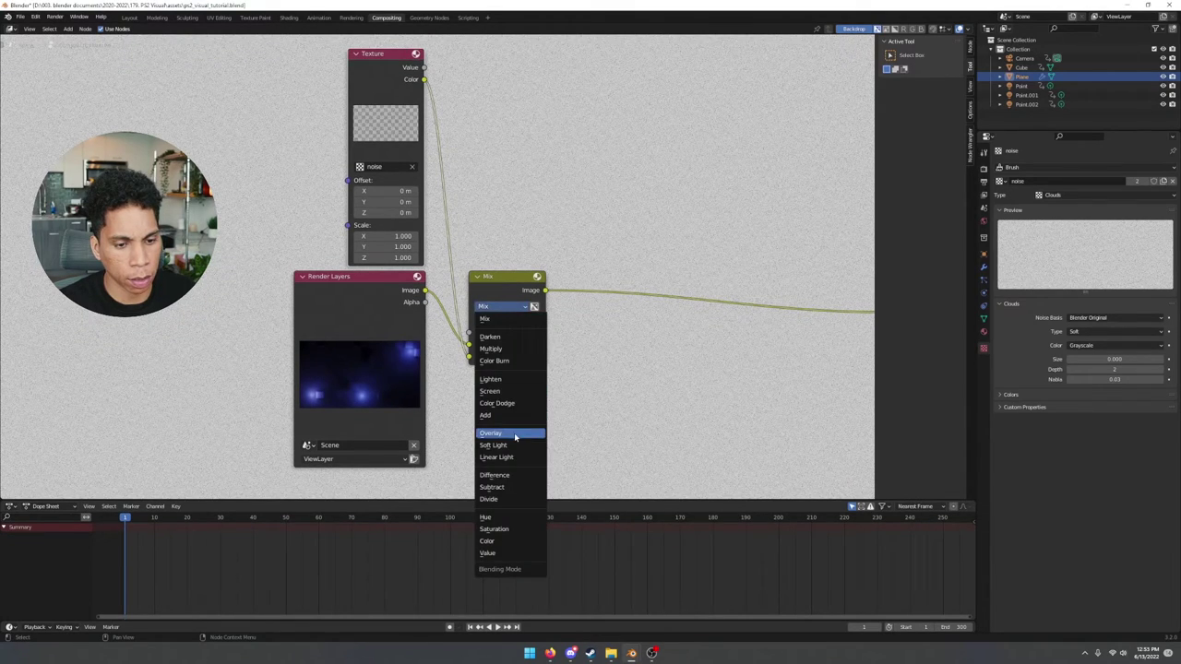
click(507, 435)
scroll(580, 418, down, 3)
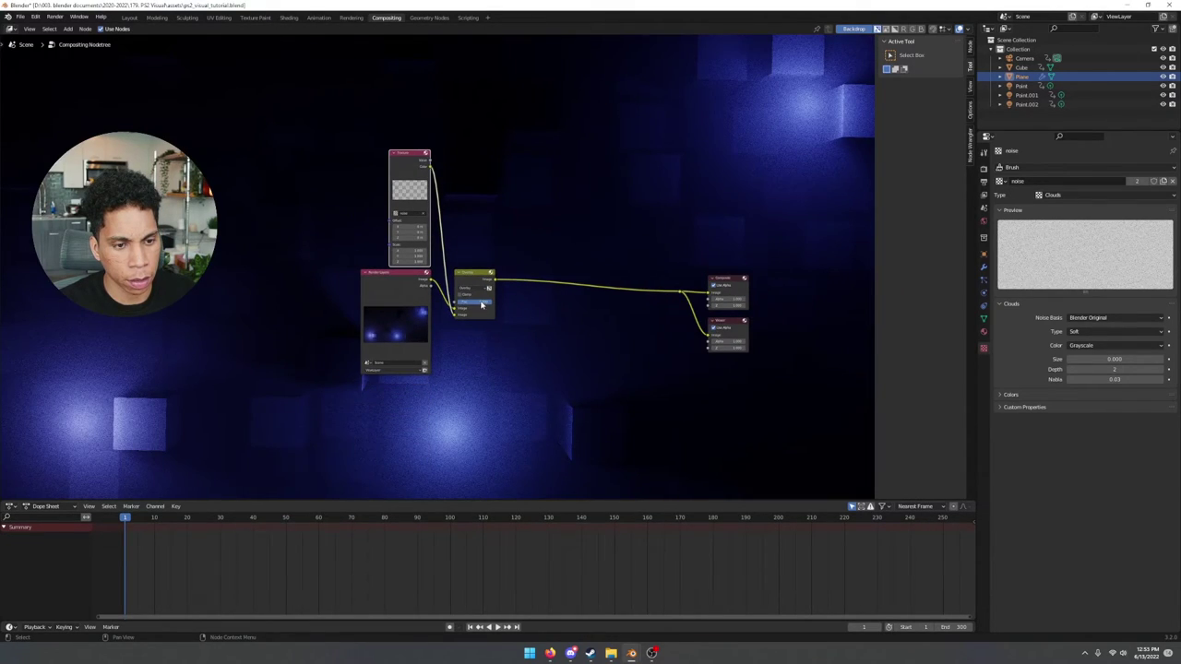
key(v)
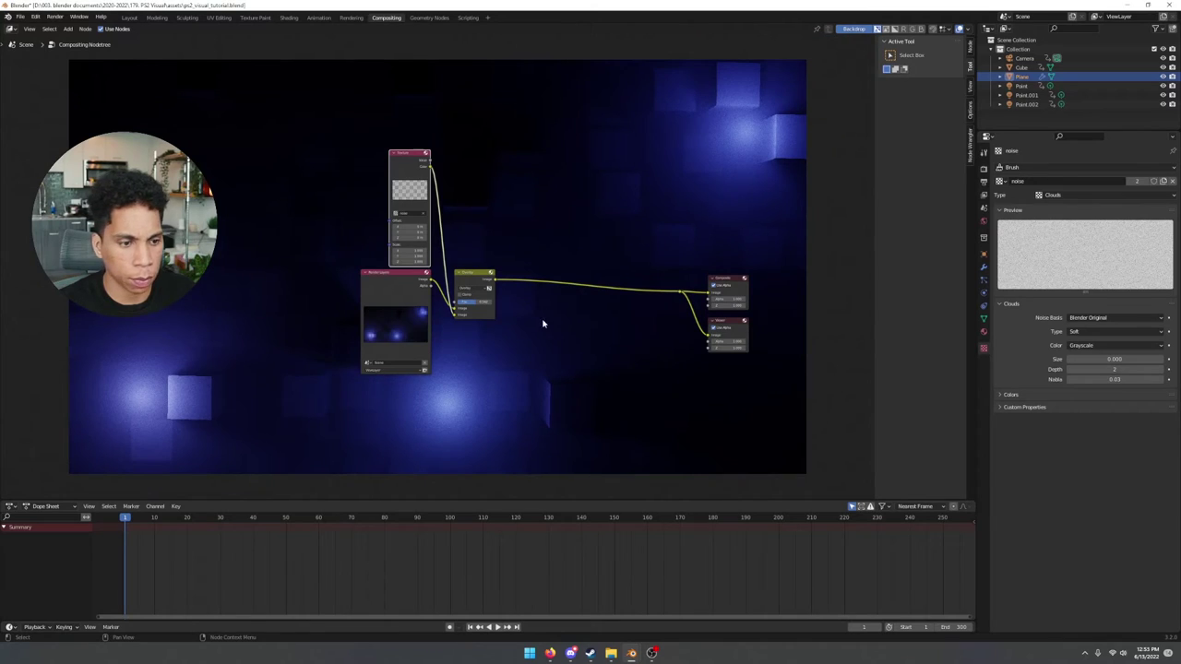
Render frame 41 to check the noise overlay, close the render window and step back to frame 40
drag(126, 519, 257, 521)
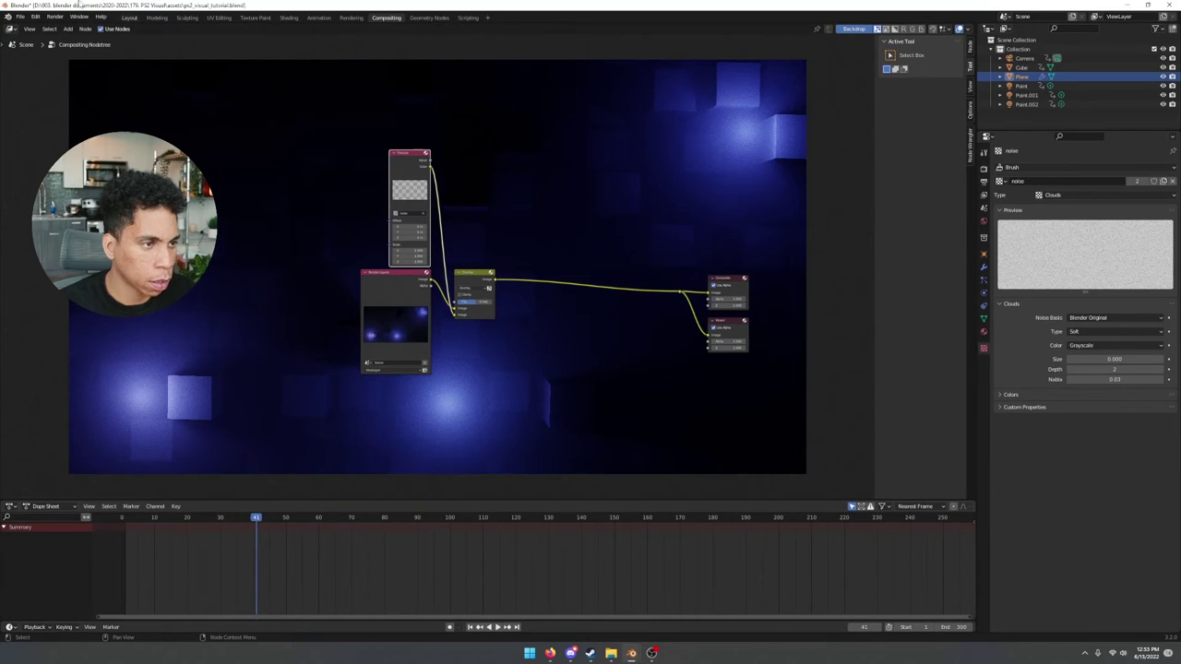
click(54, 16)
click(69, 28)
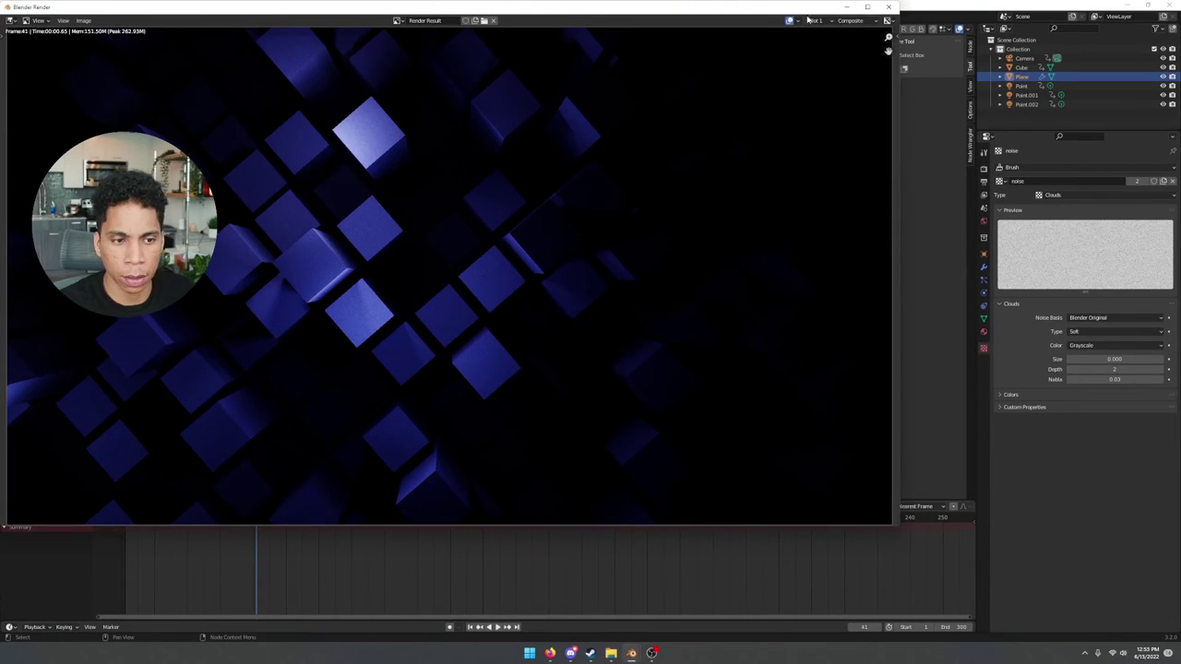
click(888, 6)
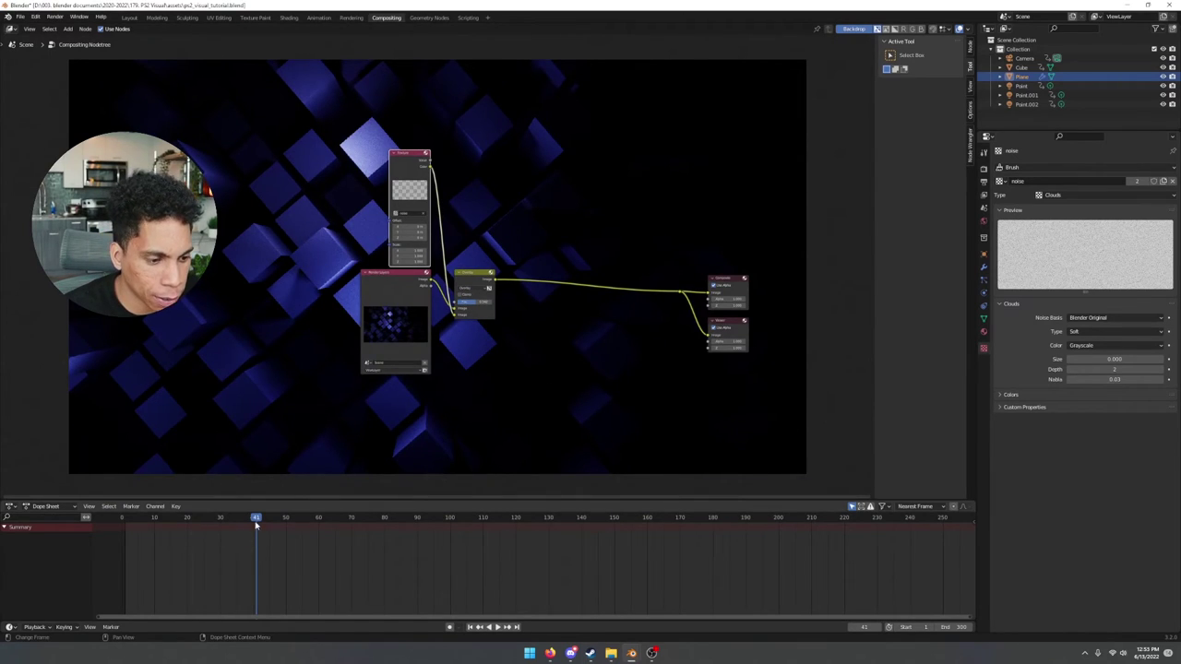
key(Left)
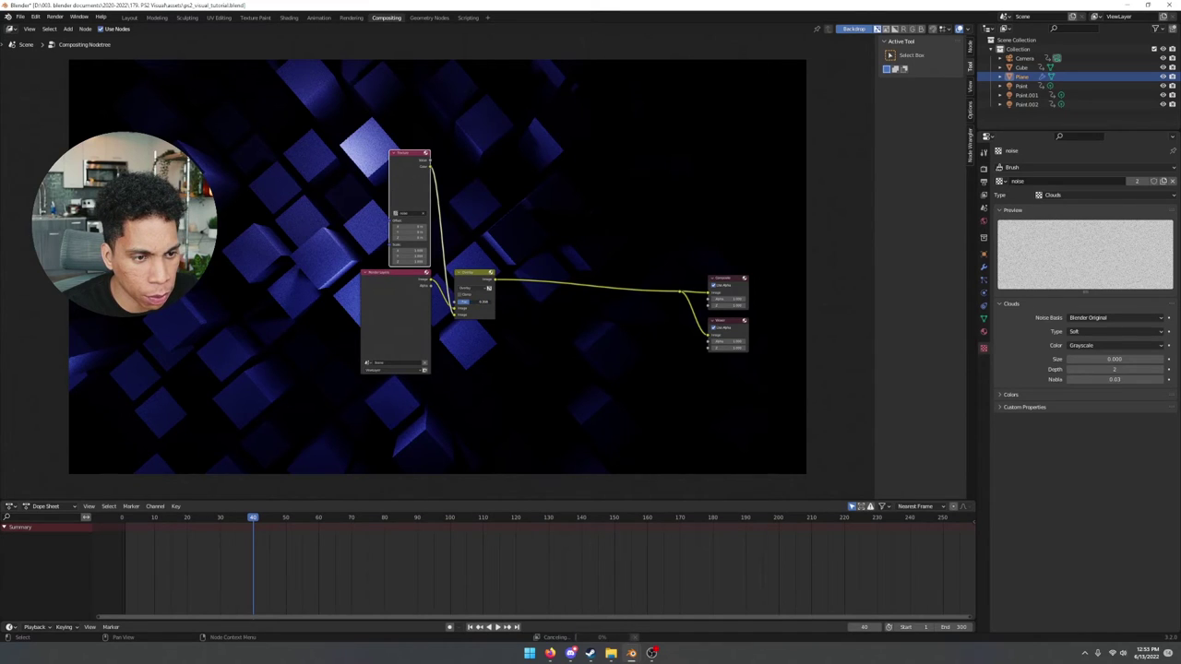
key(shift+a)
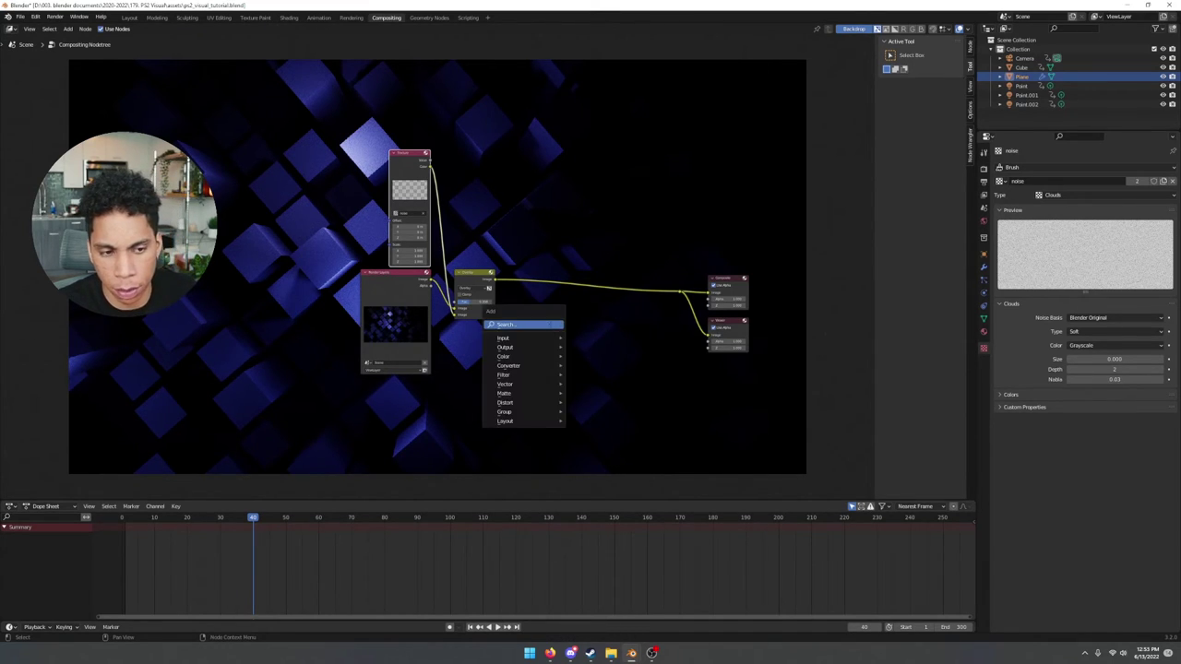
click(550, 327)
key(Escape)
Insert a Scale node on the link directly after the Overlay node
scroll(584, 332, up, 3)
middle_drag(579, 337, 482, 336)
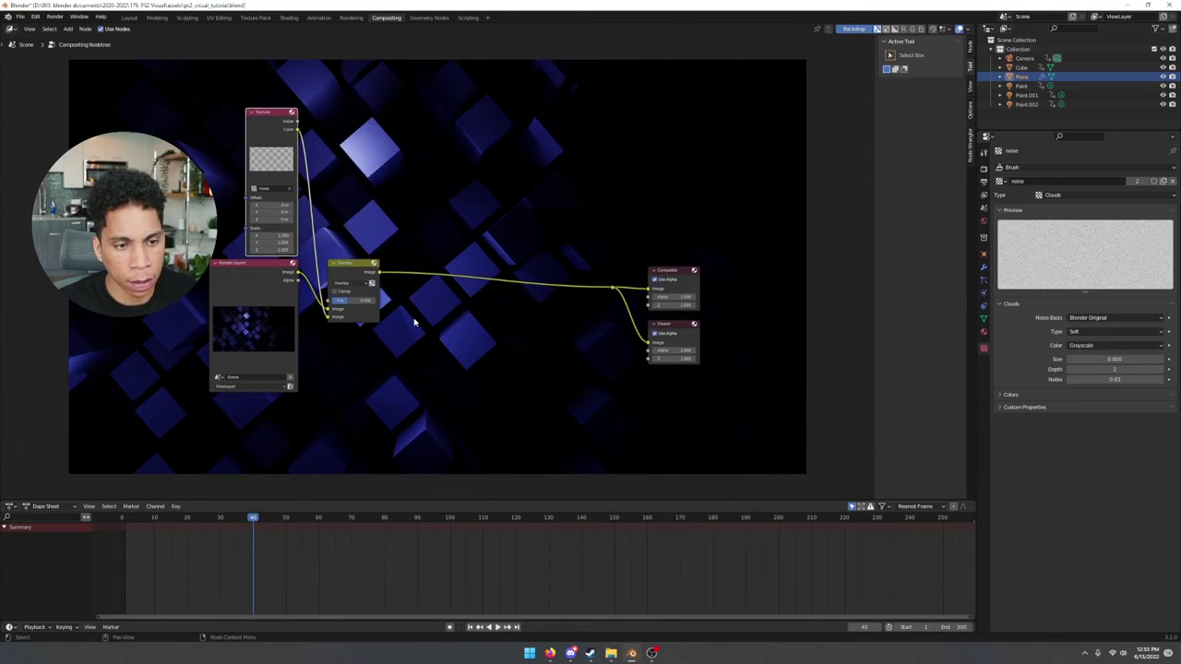
key(shift+a)
click(415, 320)
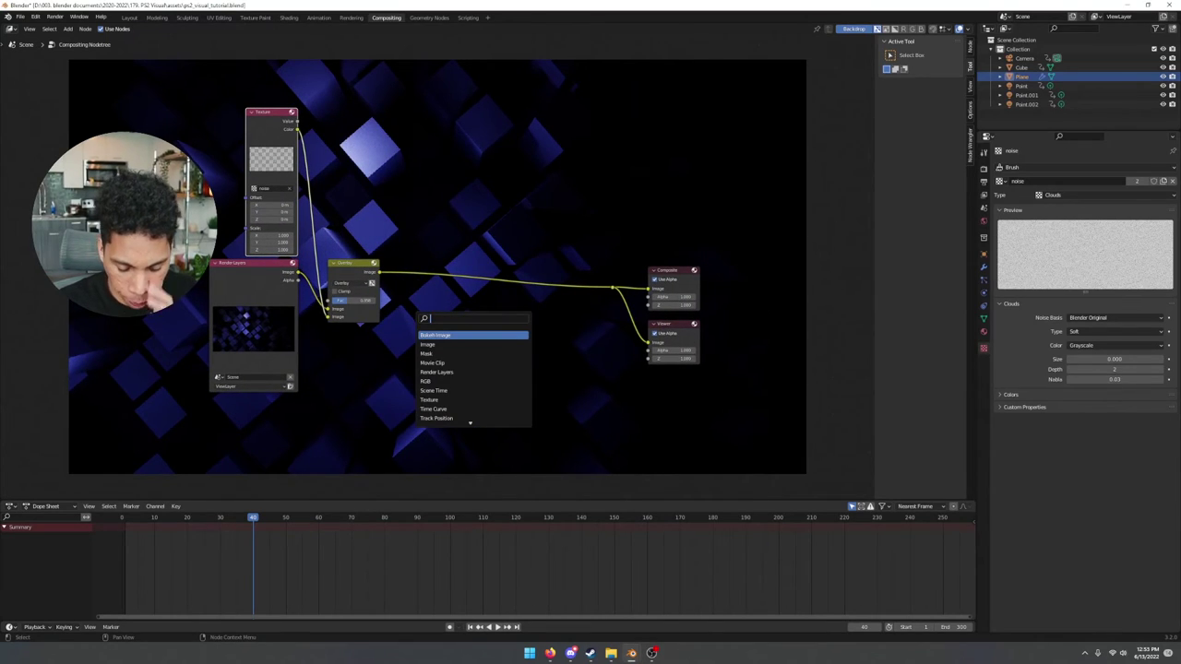
text(scale)
key(Return)
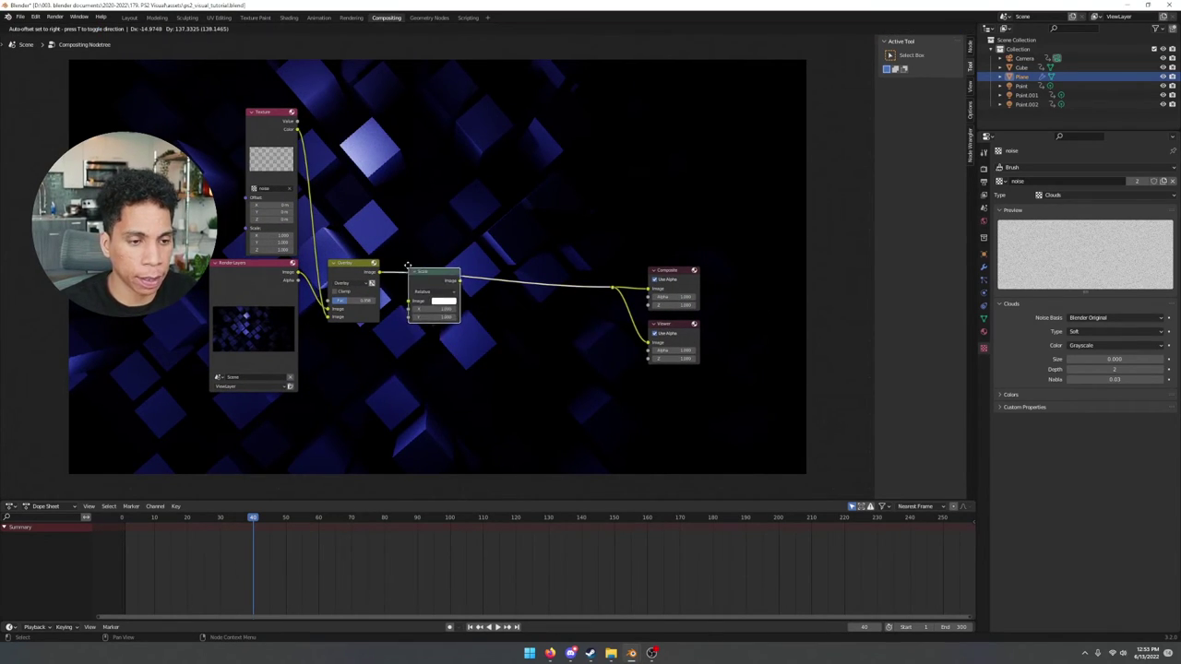
click(435, 288)
Insert a Pixelate node on the link directly after the Scale node
key(shift+a)
click(548, 322)
text(pix)
key(Return)
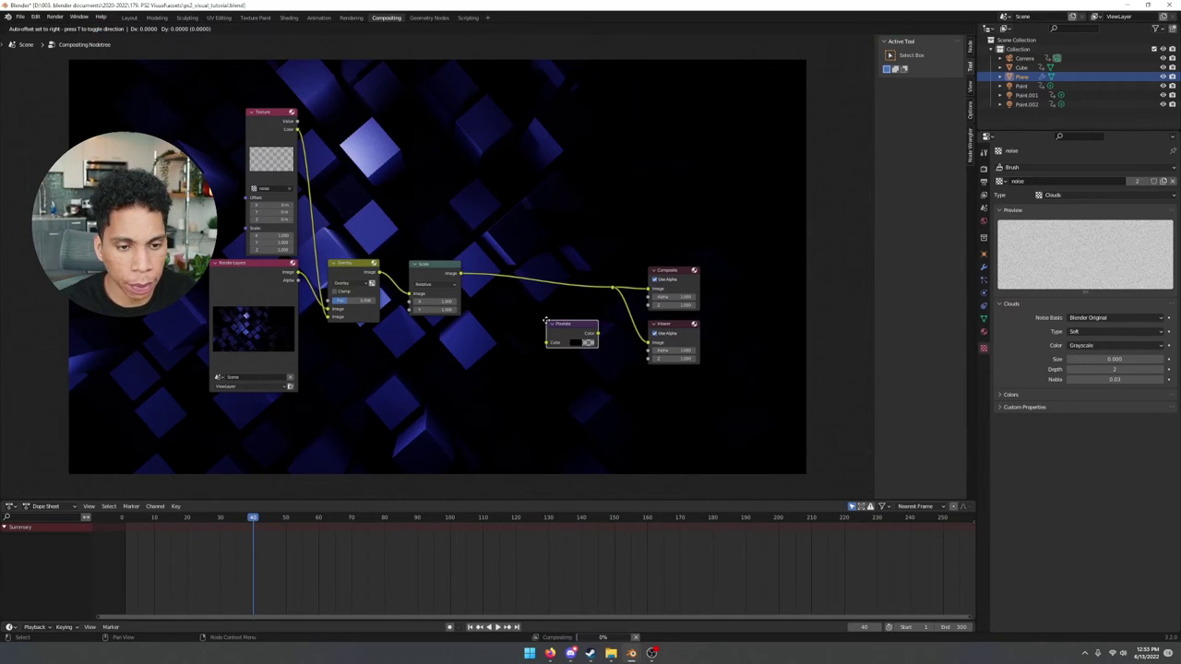
click(491, 272)
Insert a second Scale node between Pixelate and the reroute point, and select the first Scale node
key(shift+a)
click(553, 347)
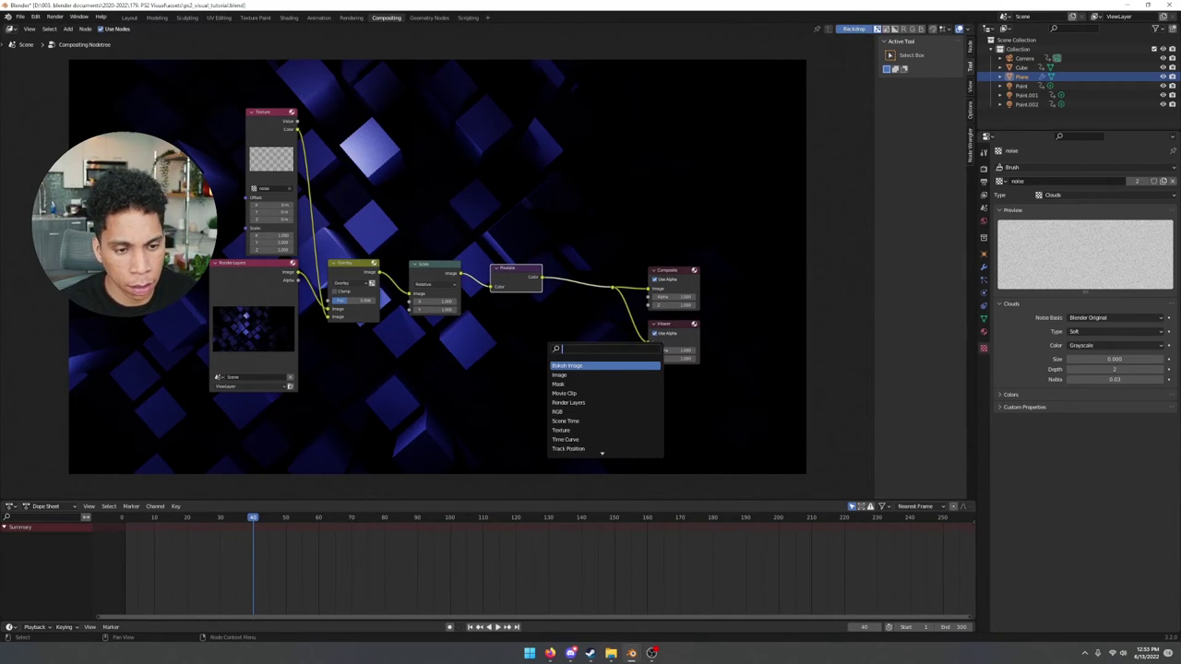
text(scale)
key(Return)
click(600, 277)
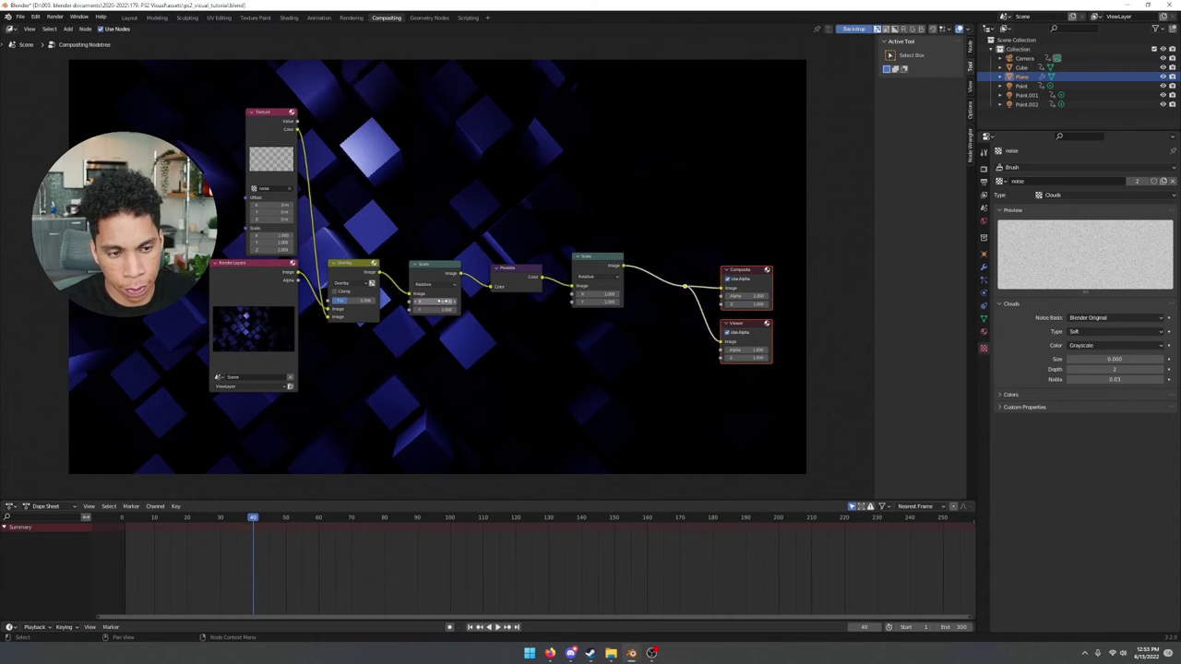
click(429, 273)
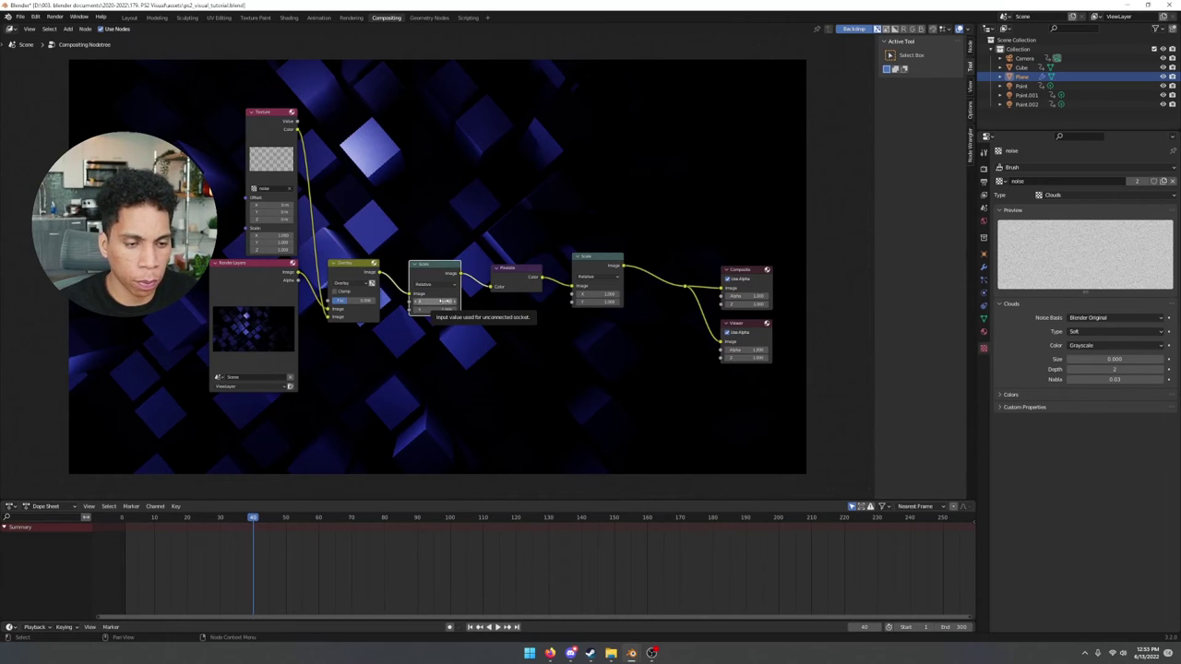
Set both the X and Y factors of the Scale node before Pixelate to 0.2
drag(444, 302, 445, 309)
click(537, 324)
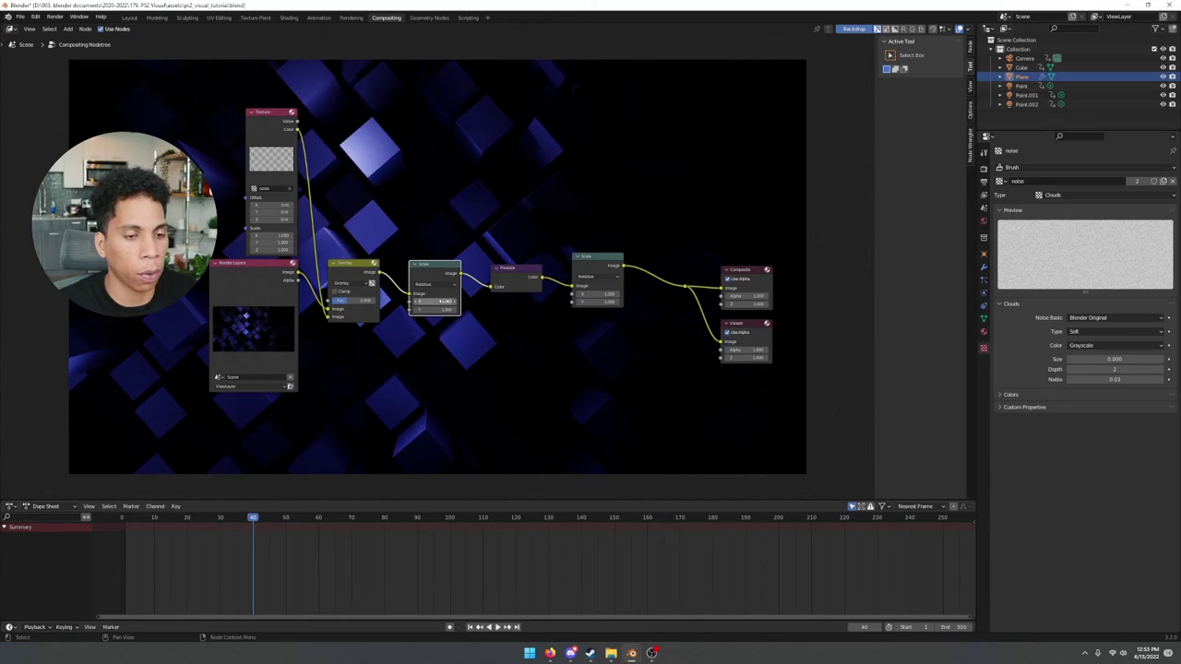
ctrl+drag(439, 305, 412, 305)
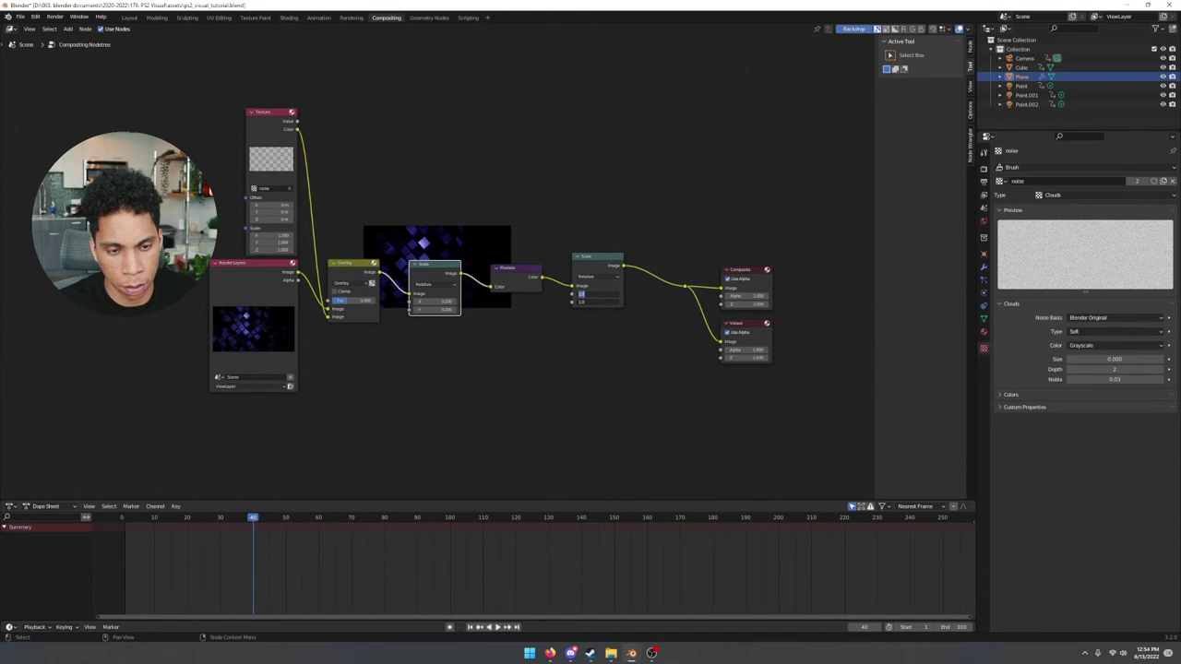
Enlarge the image again by raising both X and Y of the Scale node after Pixelate to about 5.1
key(Return)
drag(598, 294, 684, 302)
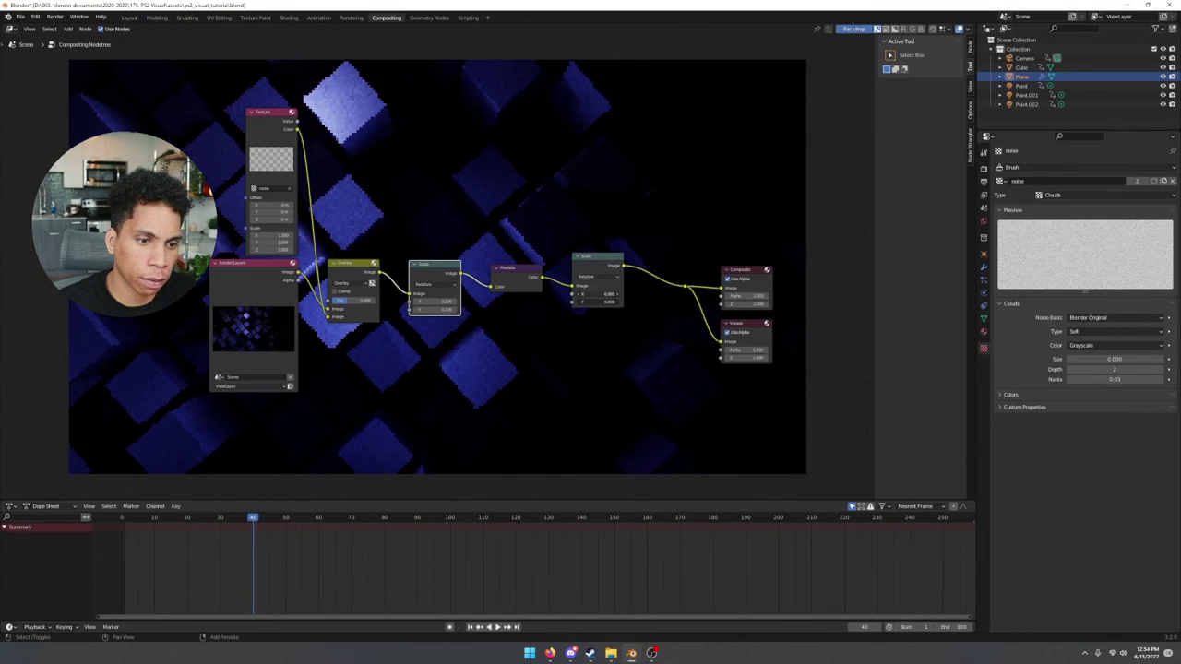
mouse_move(611, 294)
mouse_down()
mouse_move(597, 294)
mouse_move(616, 293)
mouse_up()
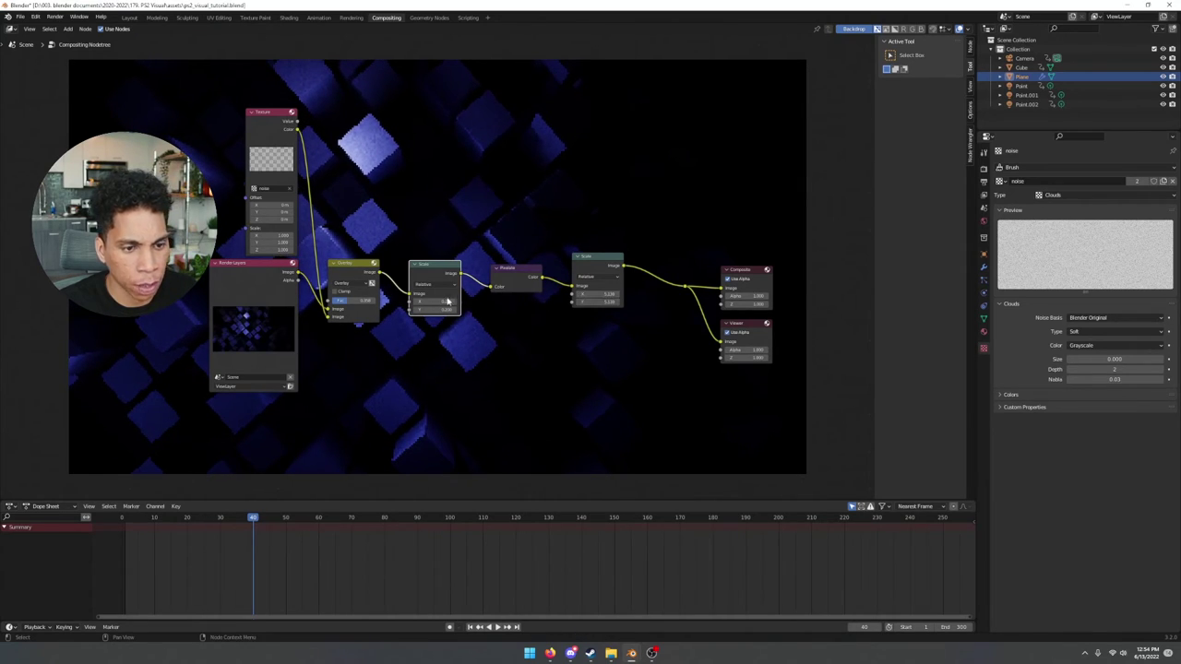
Soften the pixelation by setting X and Y to 0.5 on the first Scale node and about 2.3 on the second
drag(445, 302, 461, 301)
key(Return)
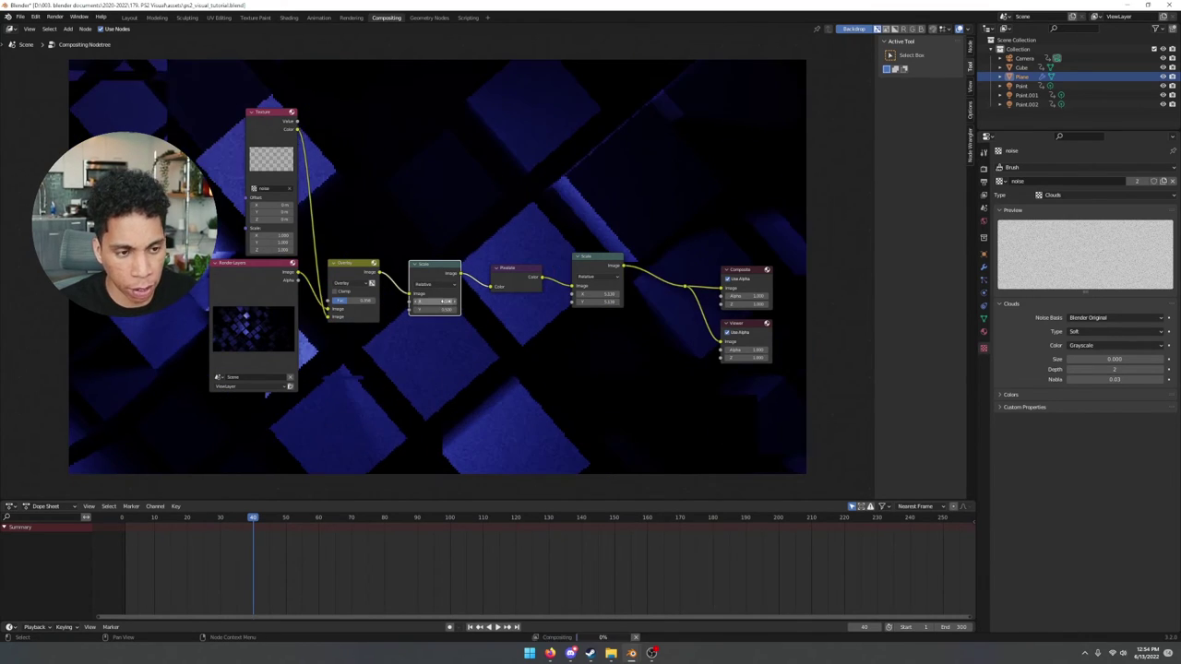
mouse_move(598, 294)
shift+mouse_down()
mouse_move(554, 295)
mouse_move(635, 294)
mouse_move(577, 294)
shift+mouse_up()
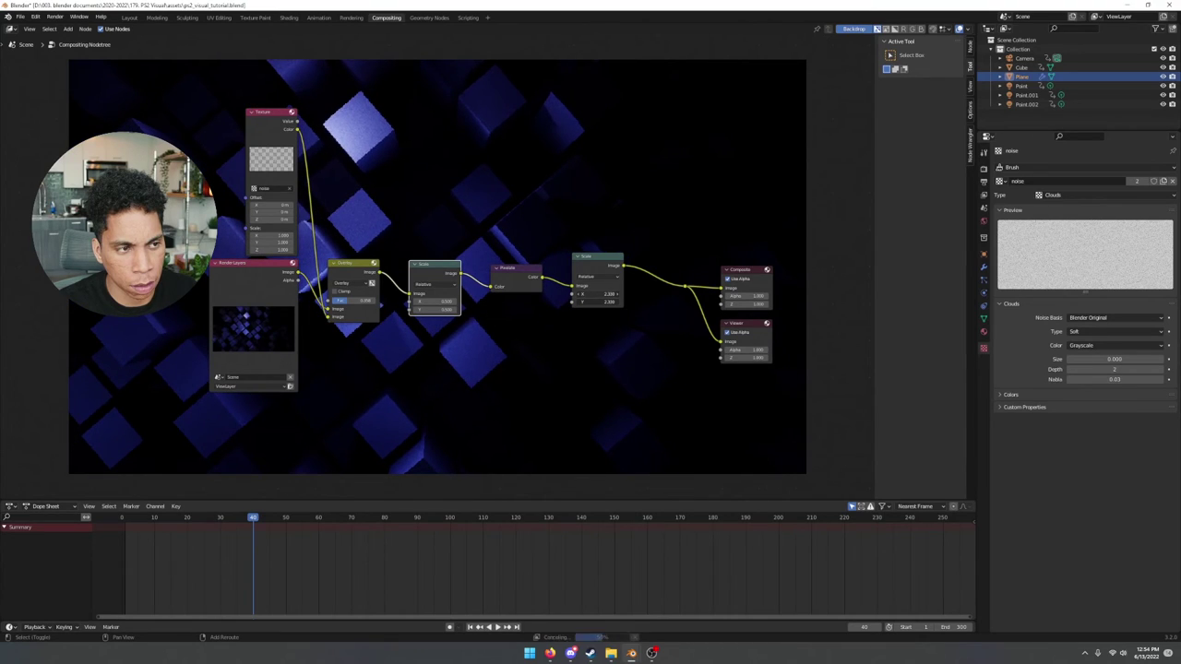
drag(597, 294, 609, 294)
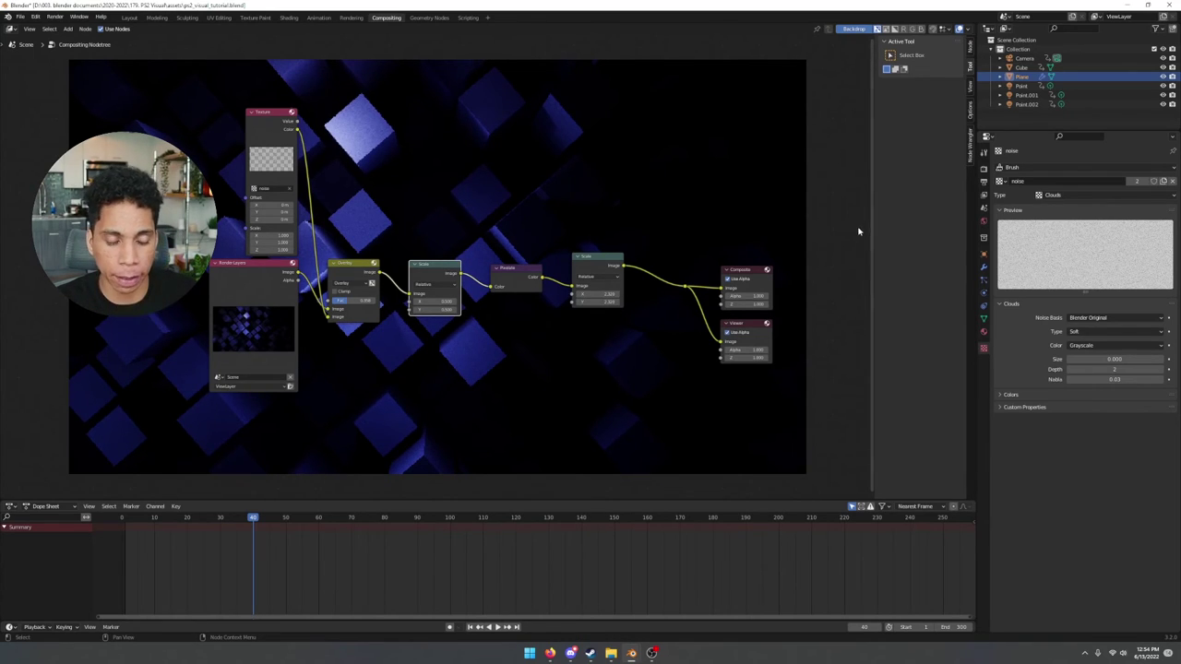
Move both Scale nodes and the Pixelate node together slightly closer to the Overlay node and deselect them
drag(672, 339, 433, 242)
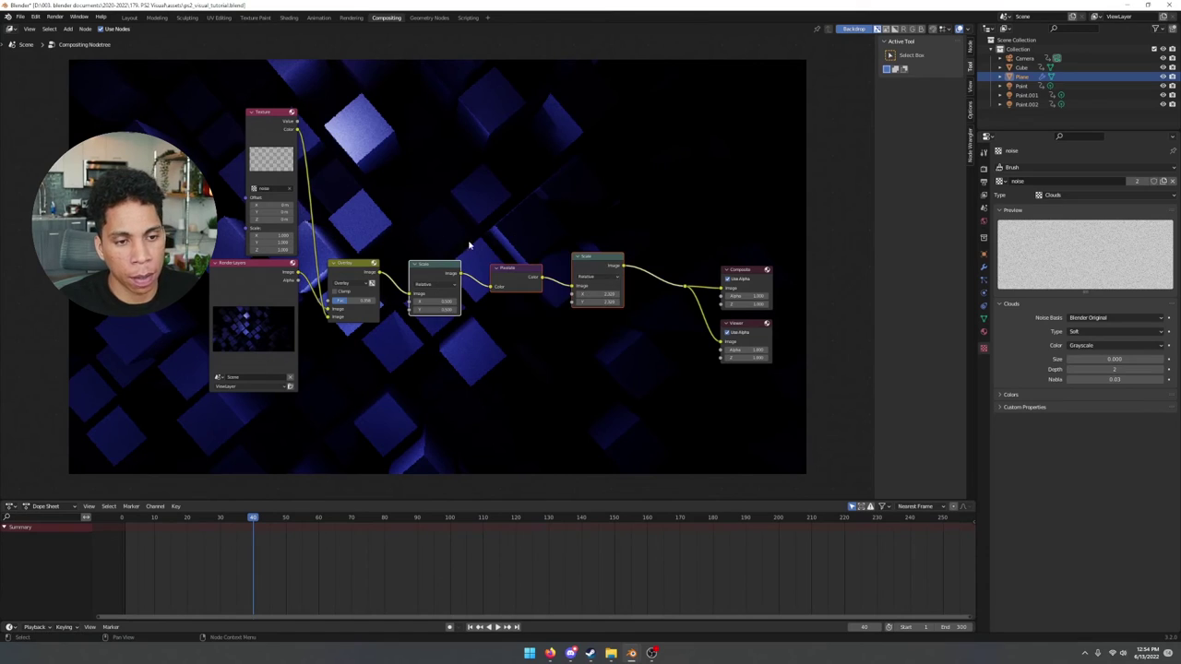
drag(617, 267, 610, 268)
click(669, 337)
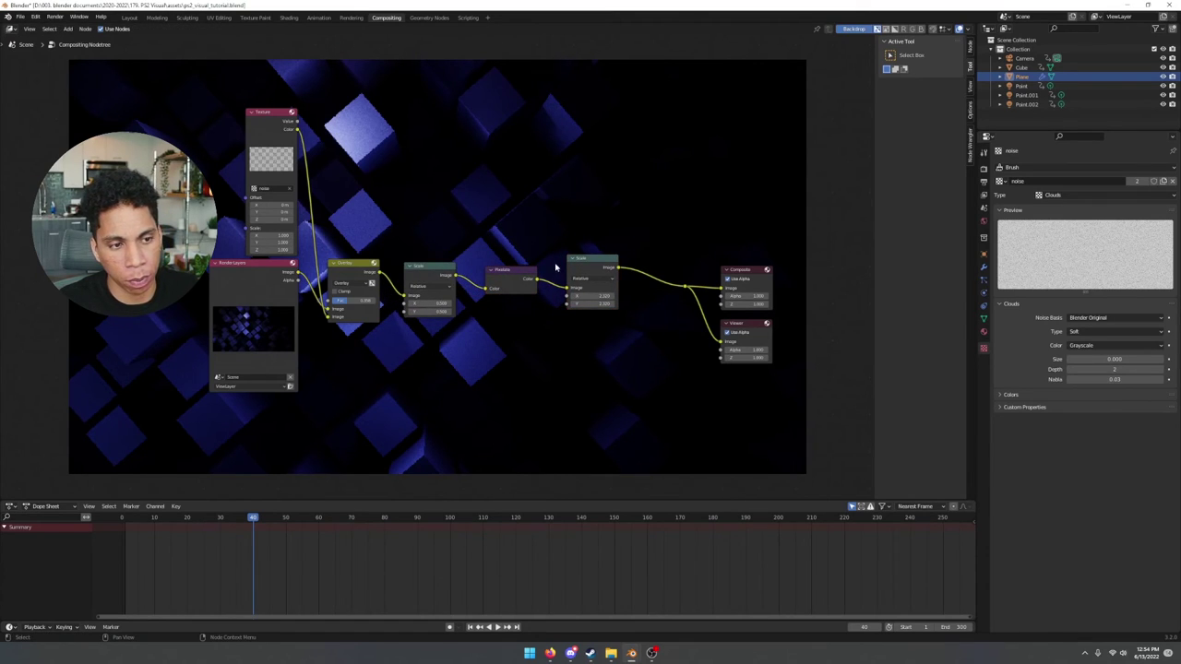